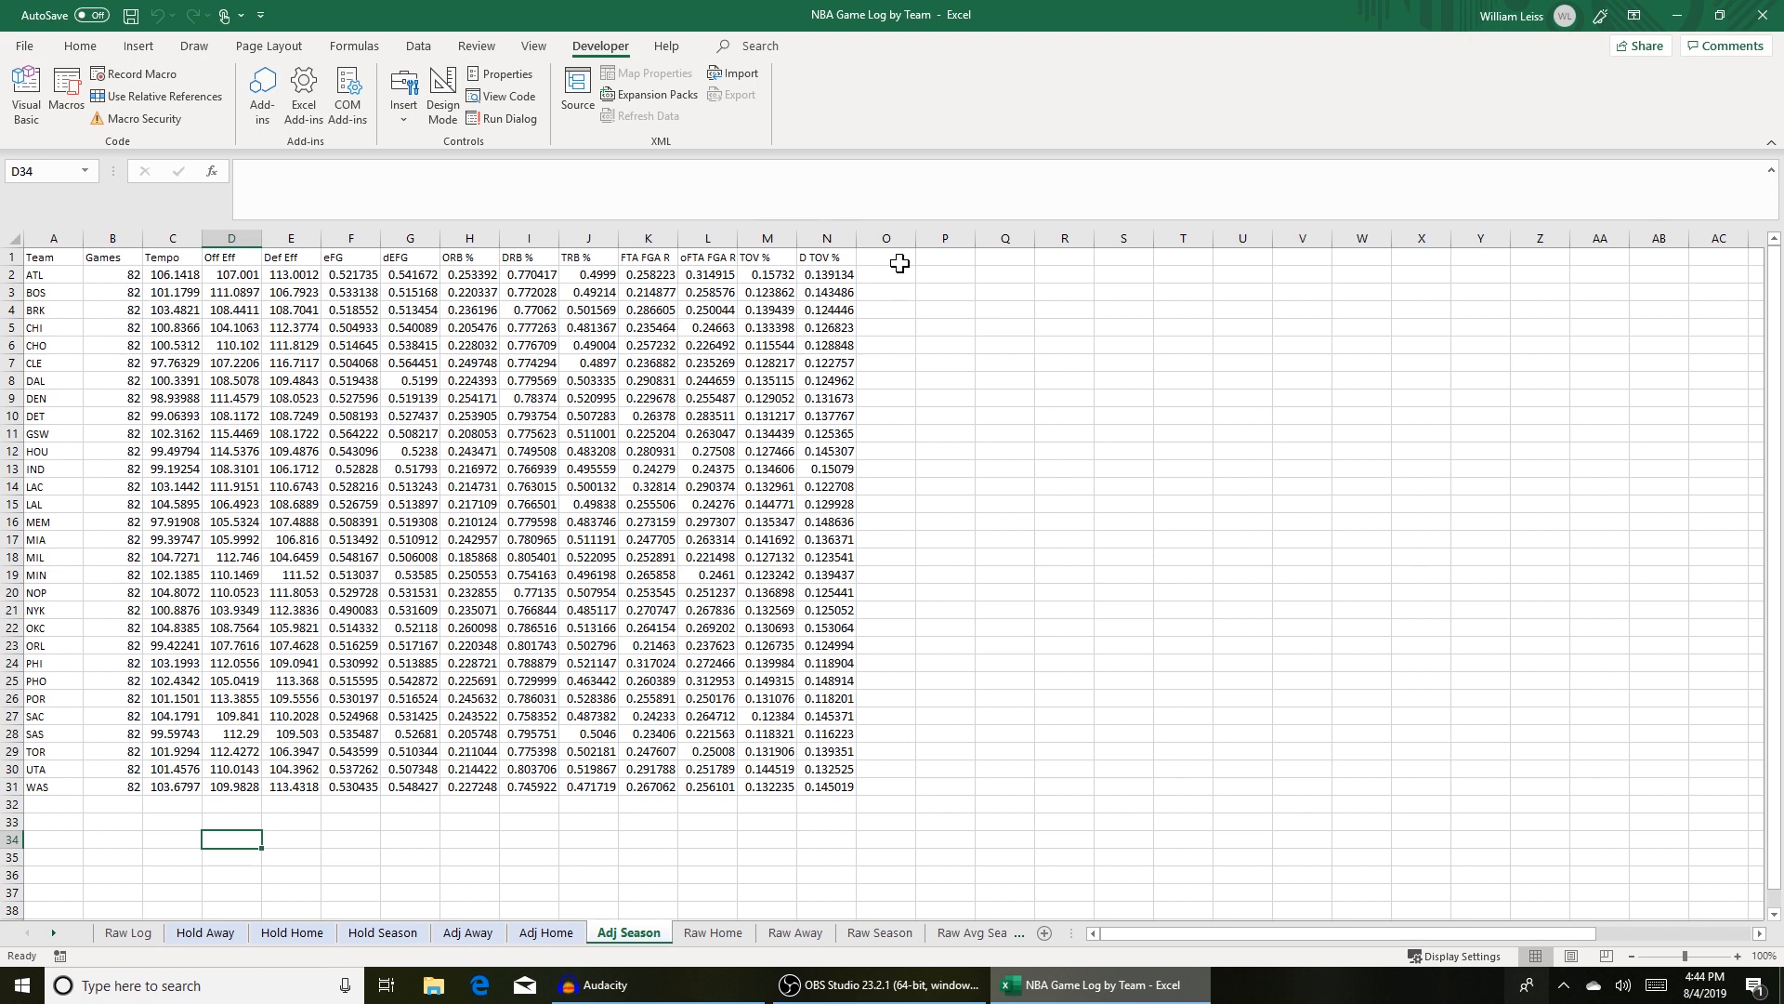
Step: Add an ED column in O1 on the Adj Season sheet and fill =D2 - E2 down from O2 to O31
click(899, 260)
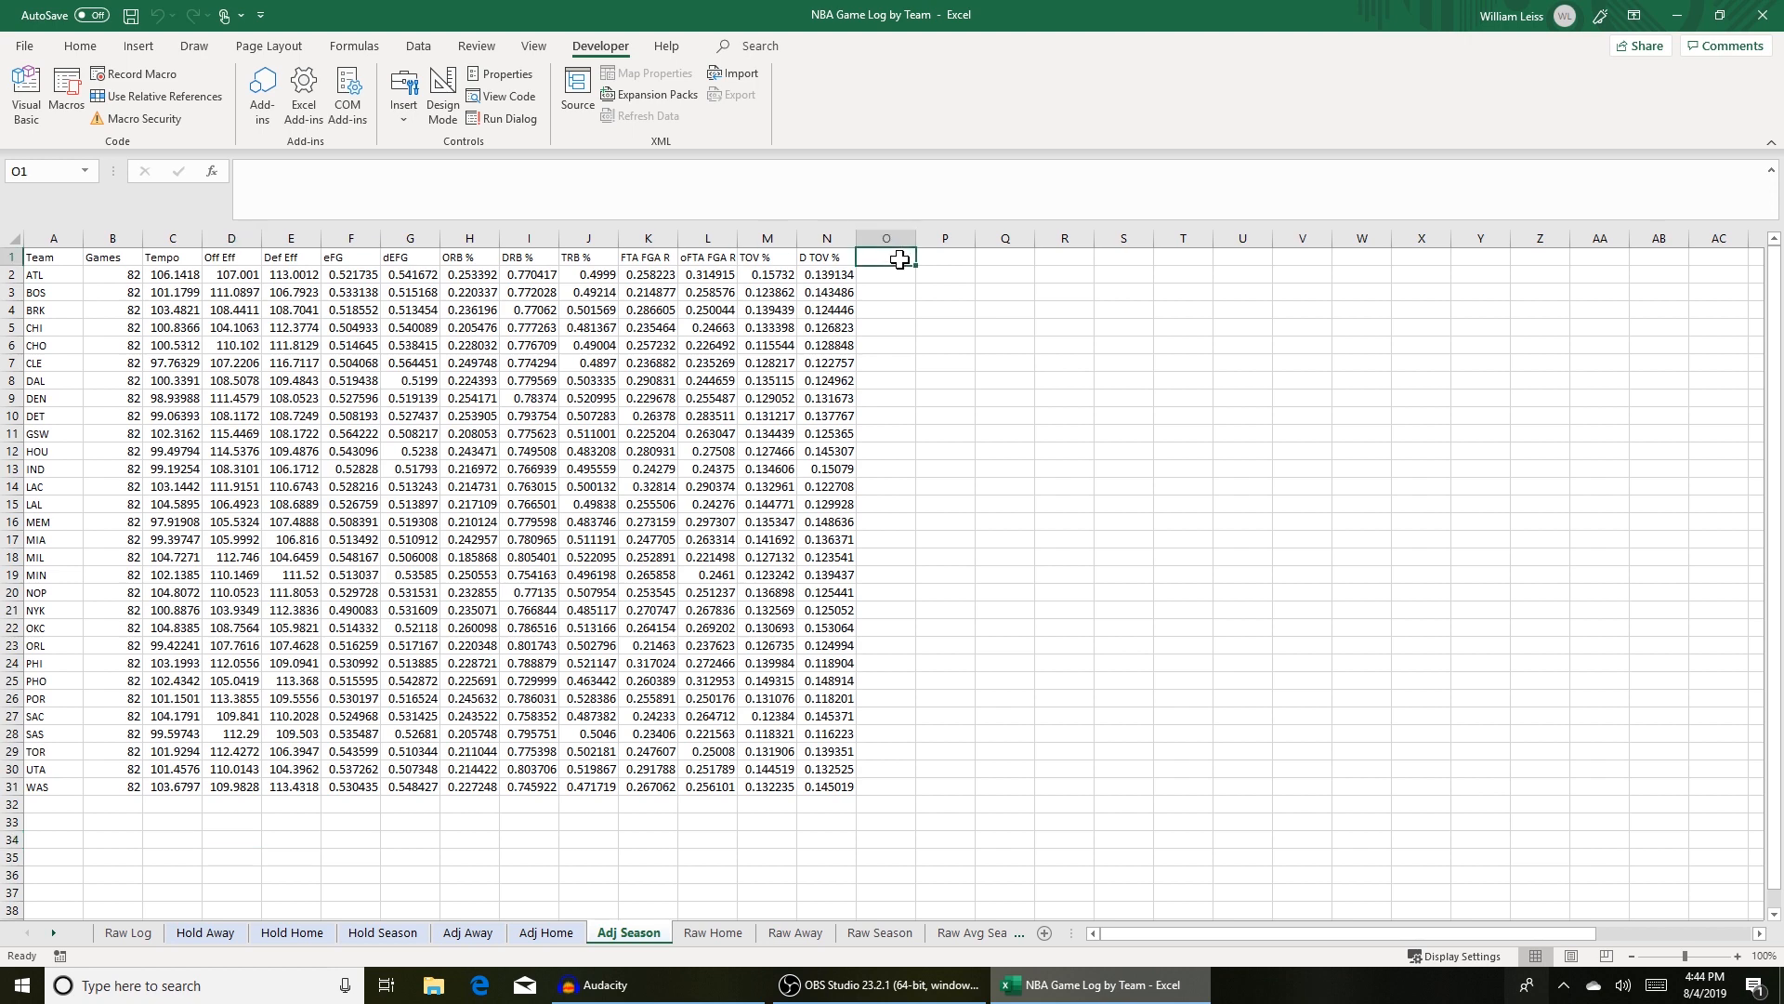
text(ED)
key(Return)
text(=D2 - E2)
key(Return)
click(892, 274)
drag(915, 282, 916, 786)
Step: Add filters to the header row A1:O1 and sort the table by ED from largest to smallest
drag(886, 257, 37, 256)
click(418, 46)
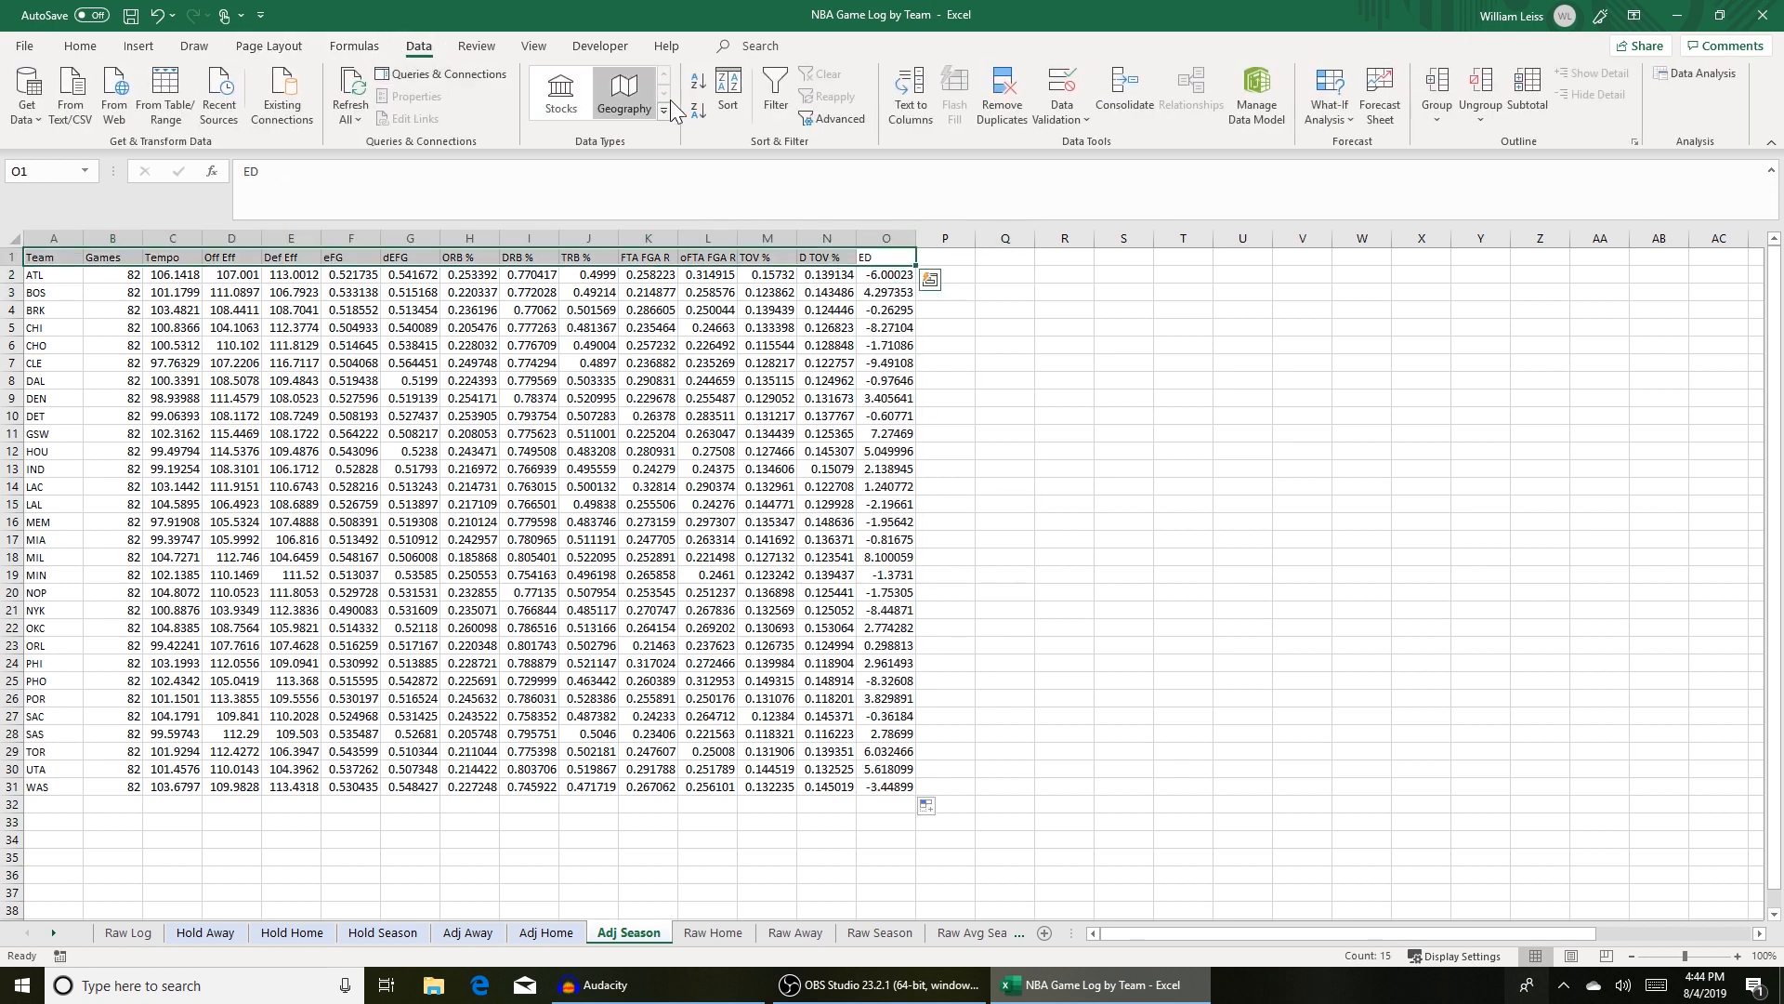
click(775, 93)
click(945, 345)
click(907, 257)
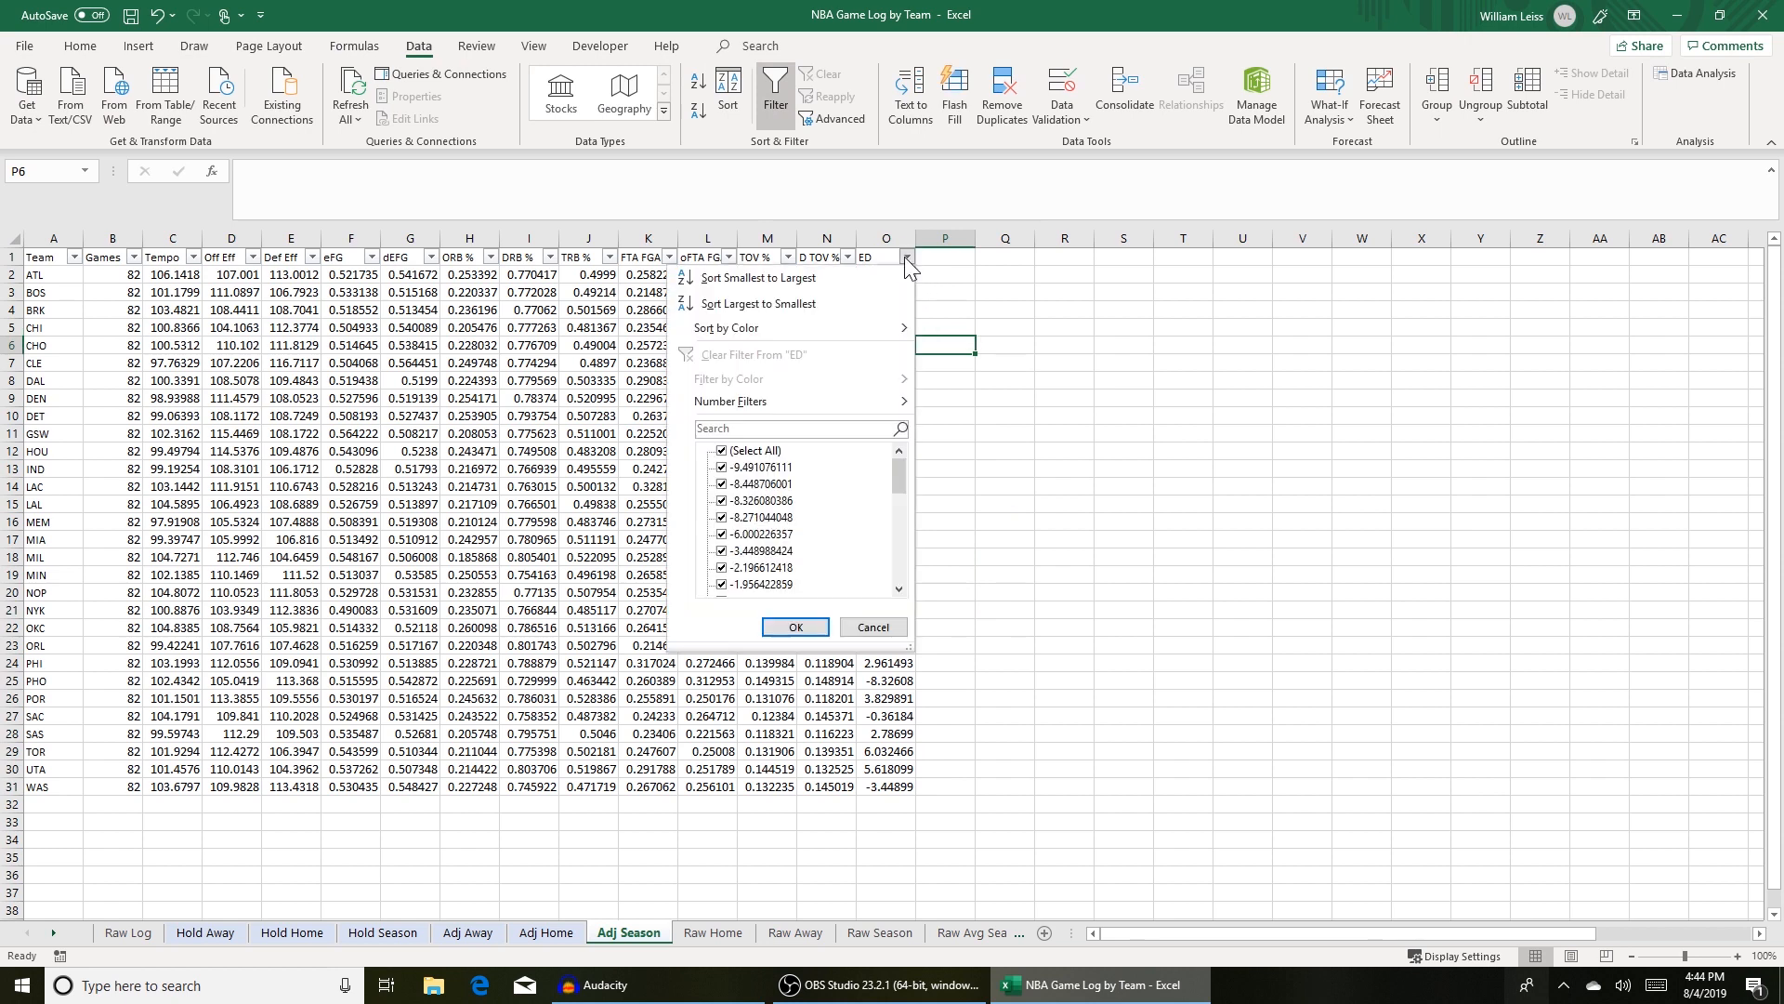
click(871, 293)
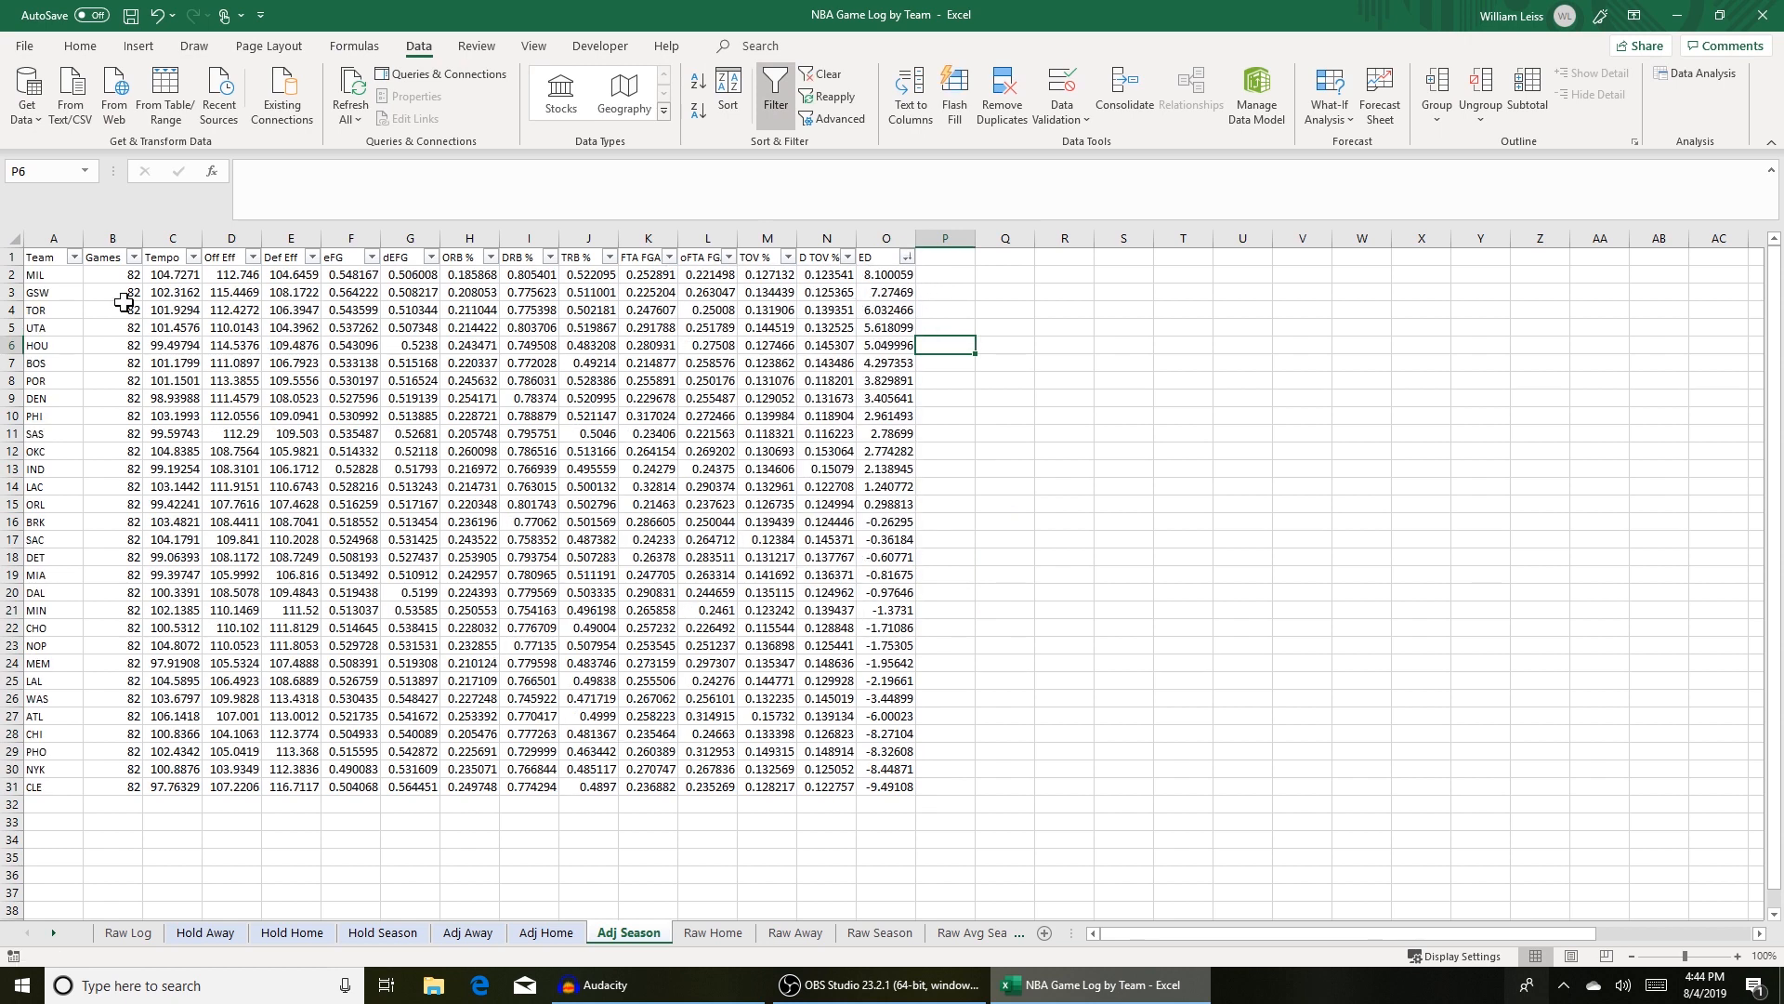
Step: Examine the three highest-ranked teams, the ORL and BRK rows, and their values in the ED column
click(11, 274)
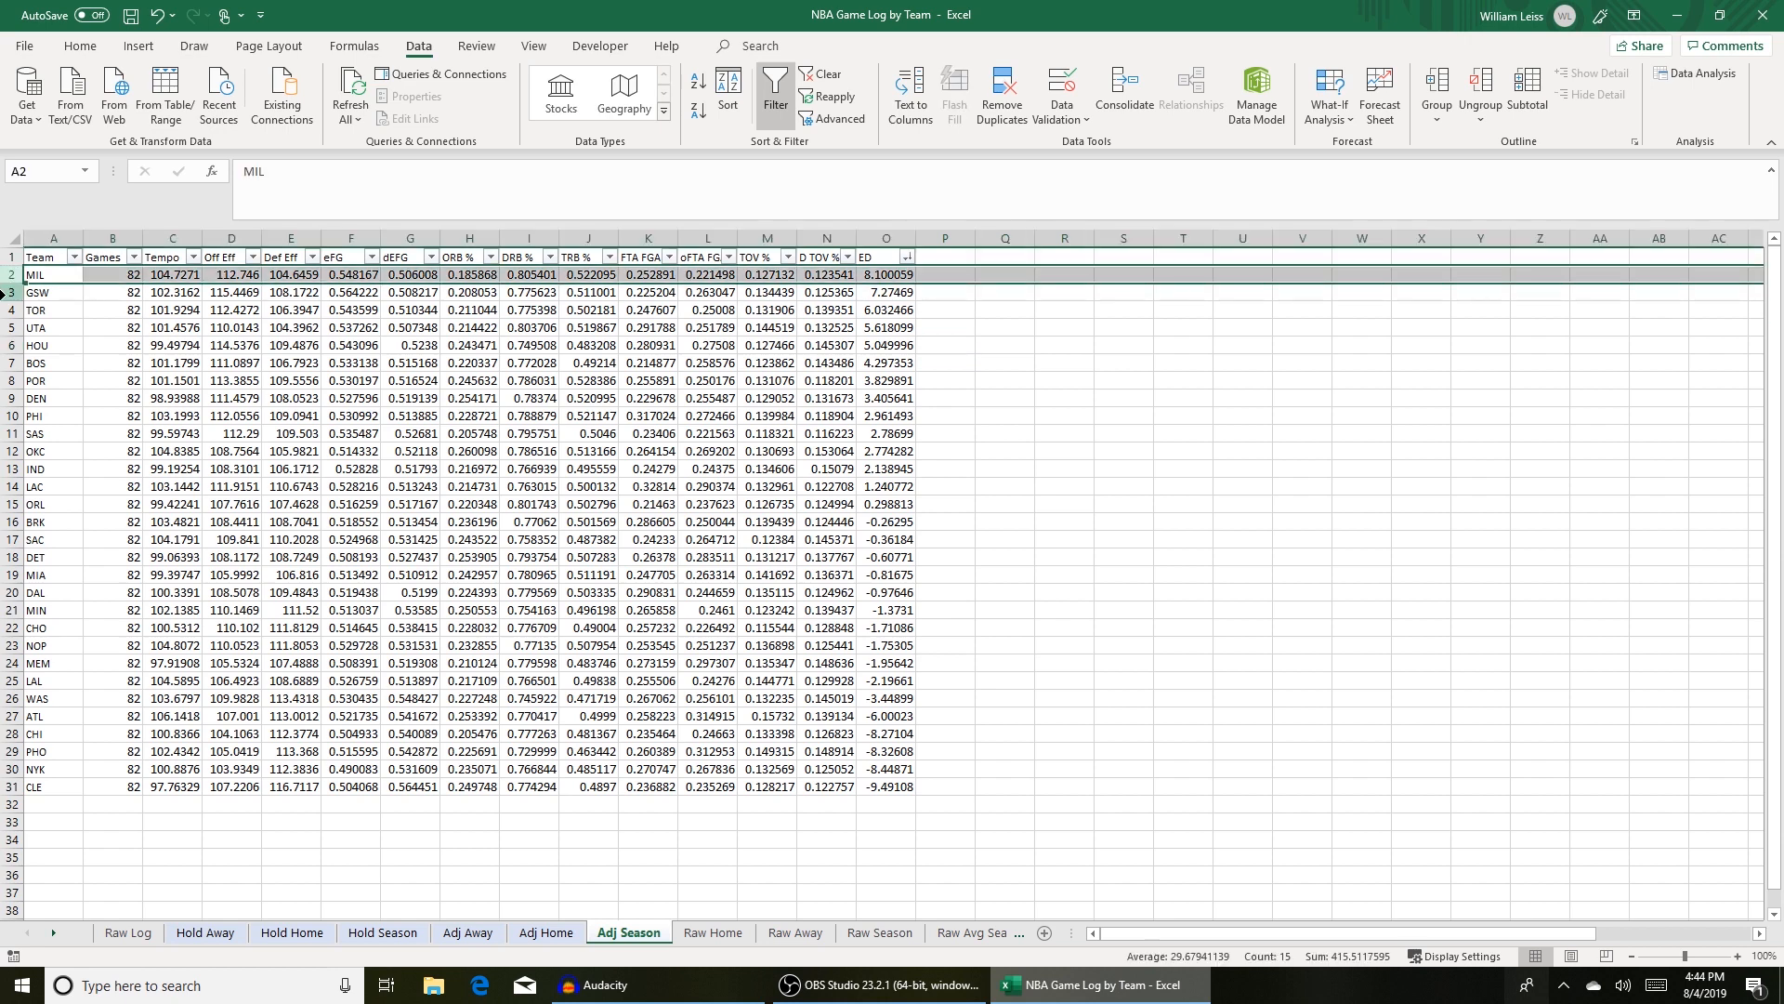
click(5, 292)
click(7, 309)
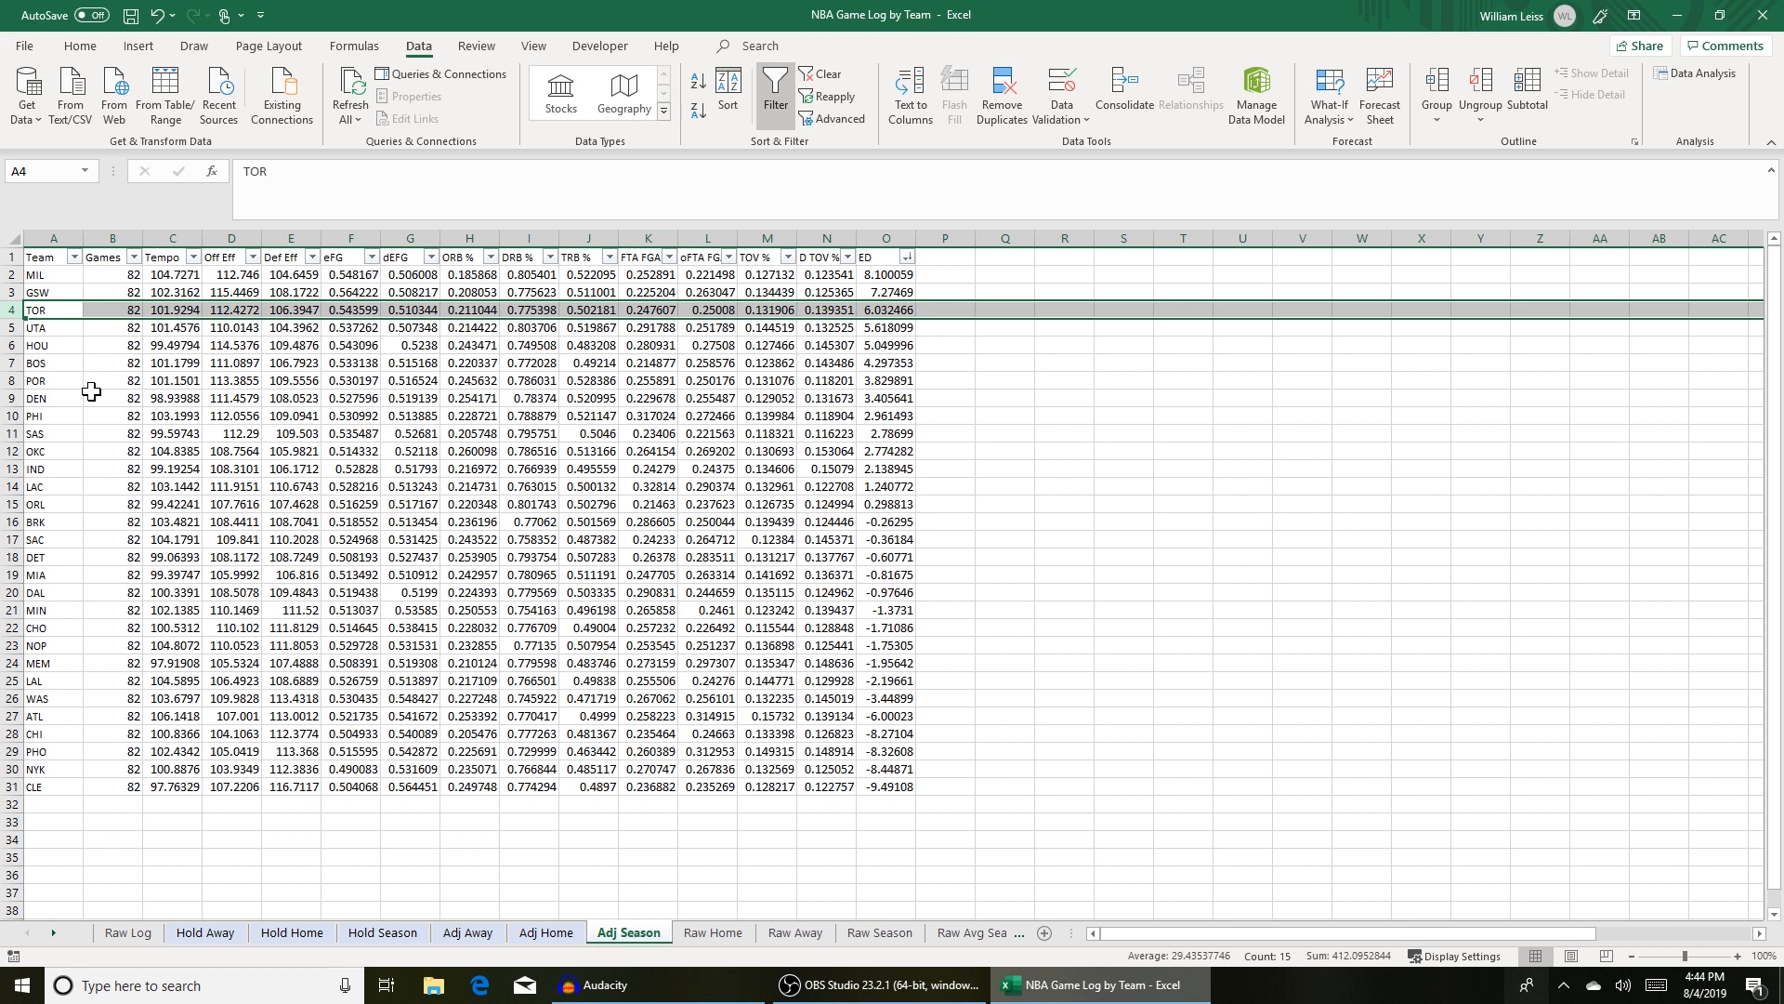
click(883, 241)
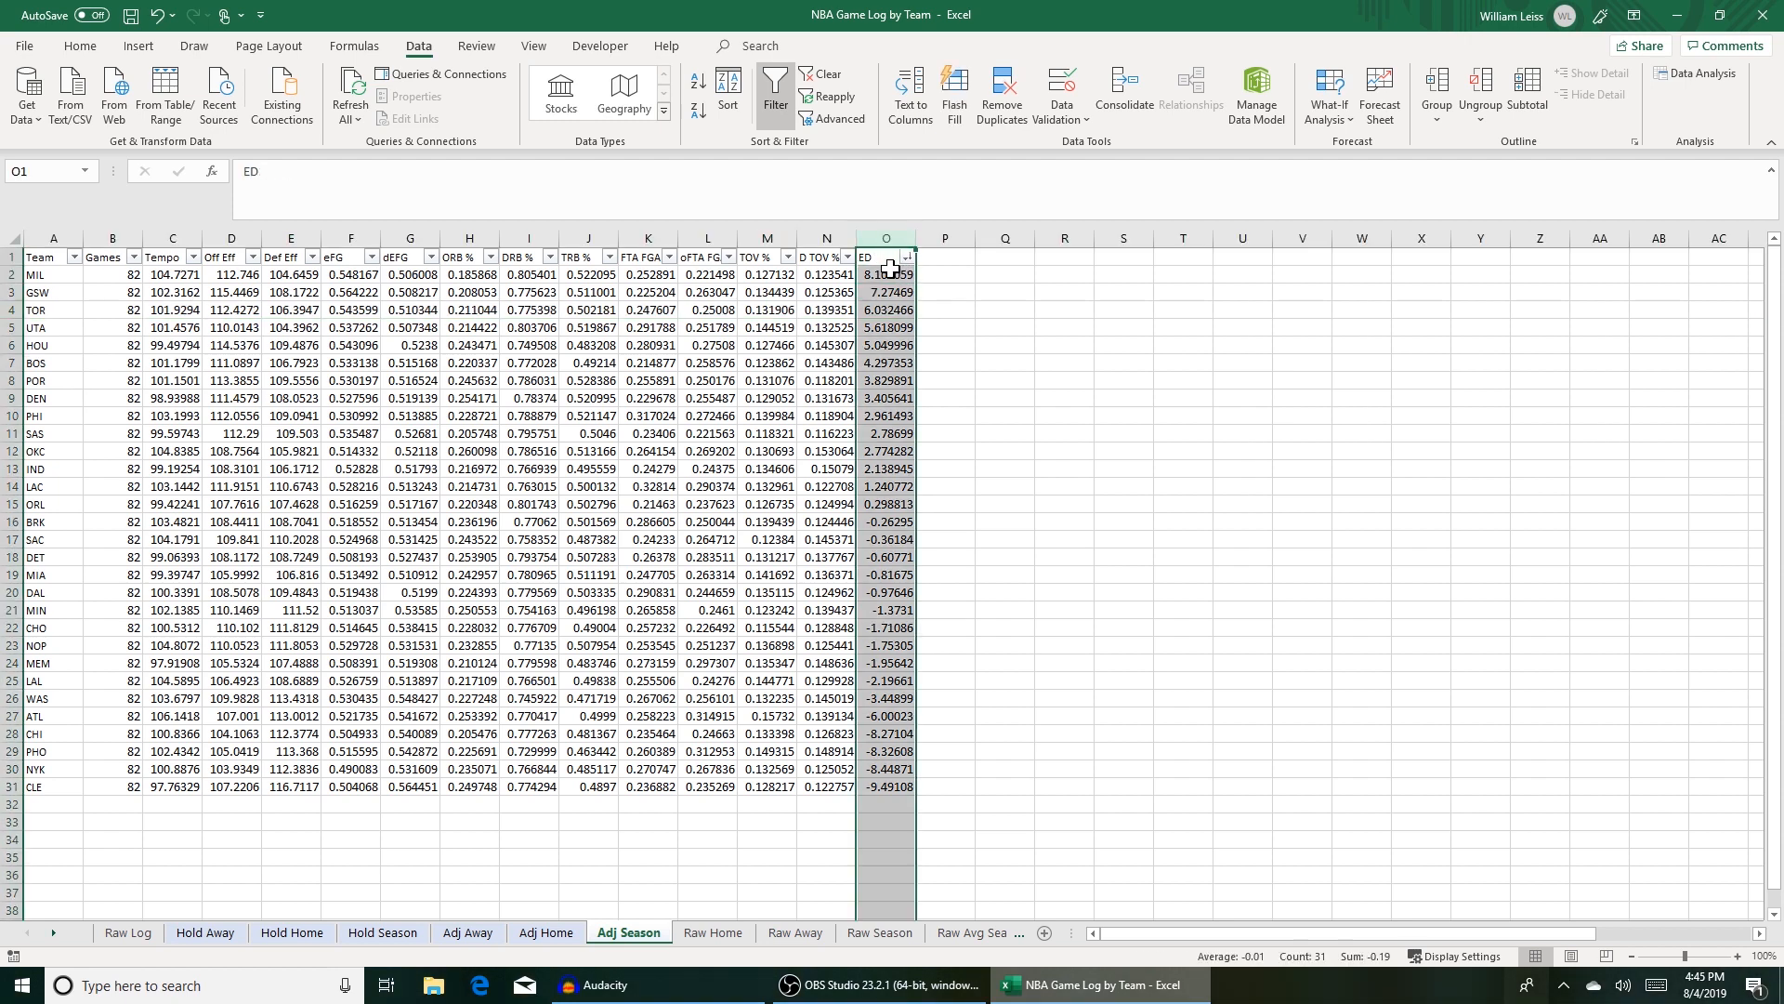
click(889, 272)
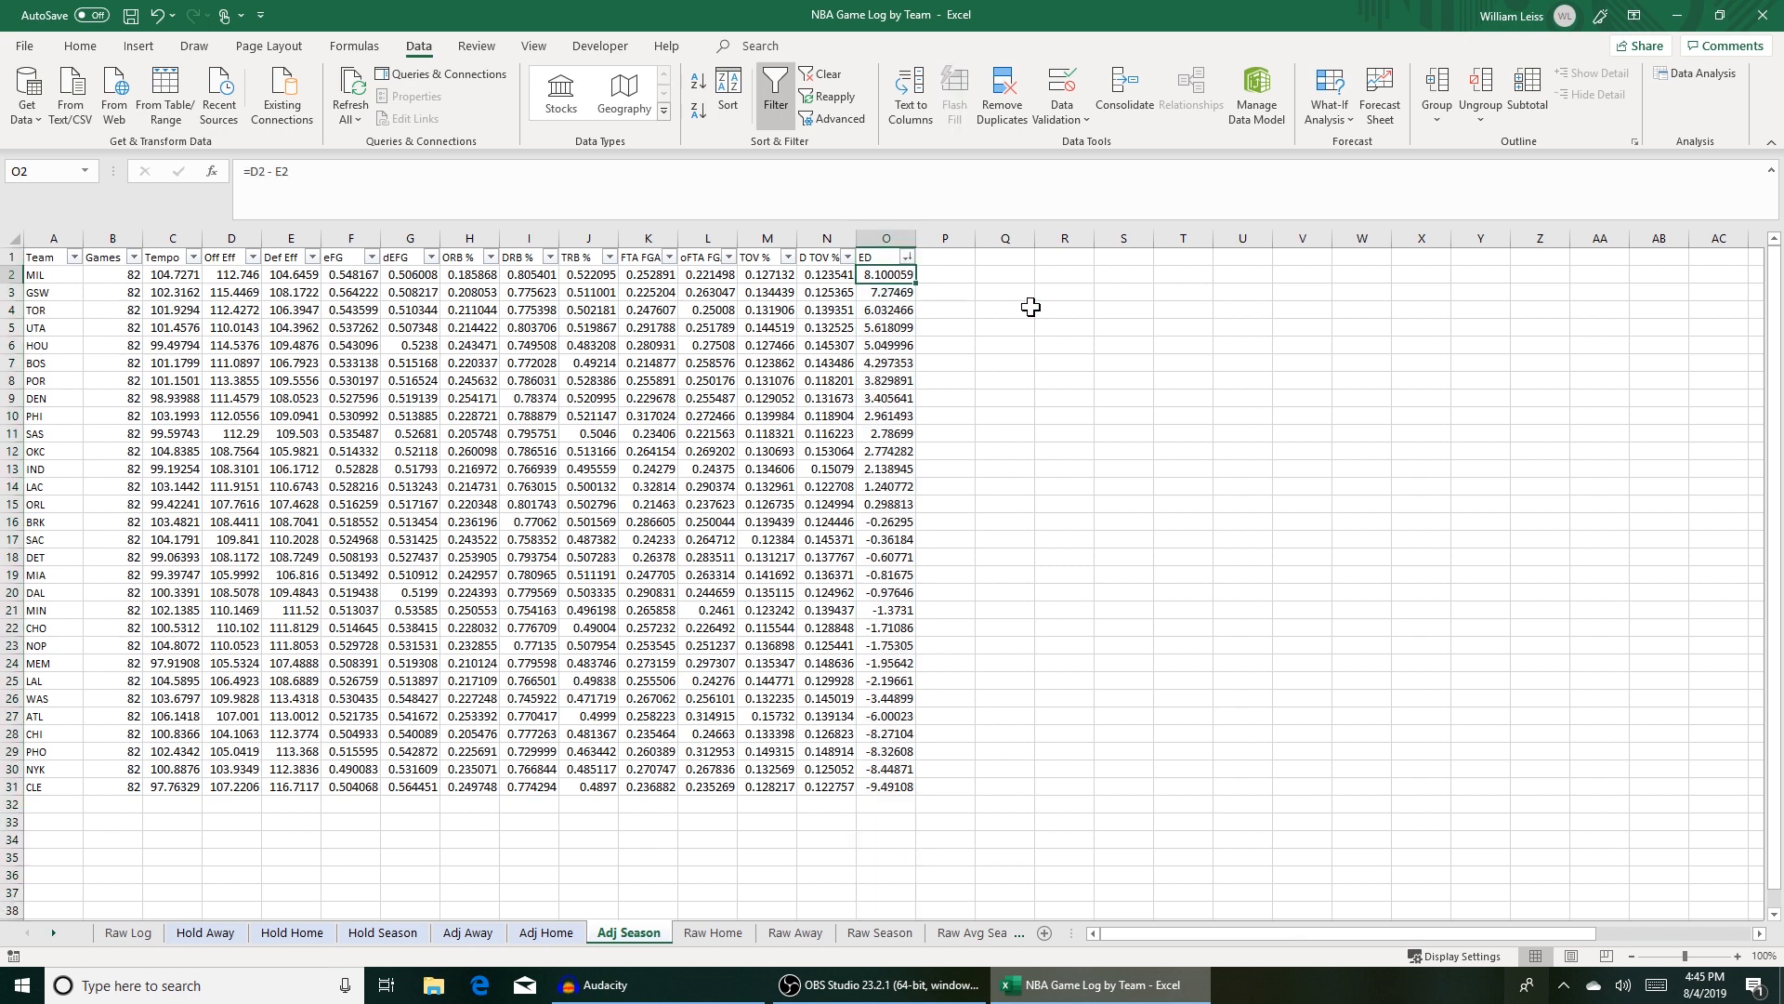
drag(13, 504, 15, 520)
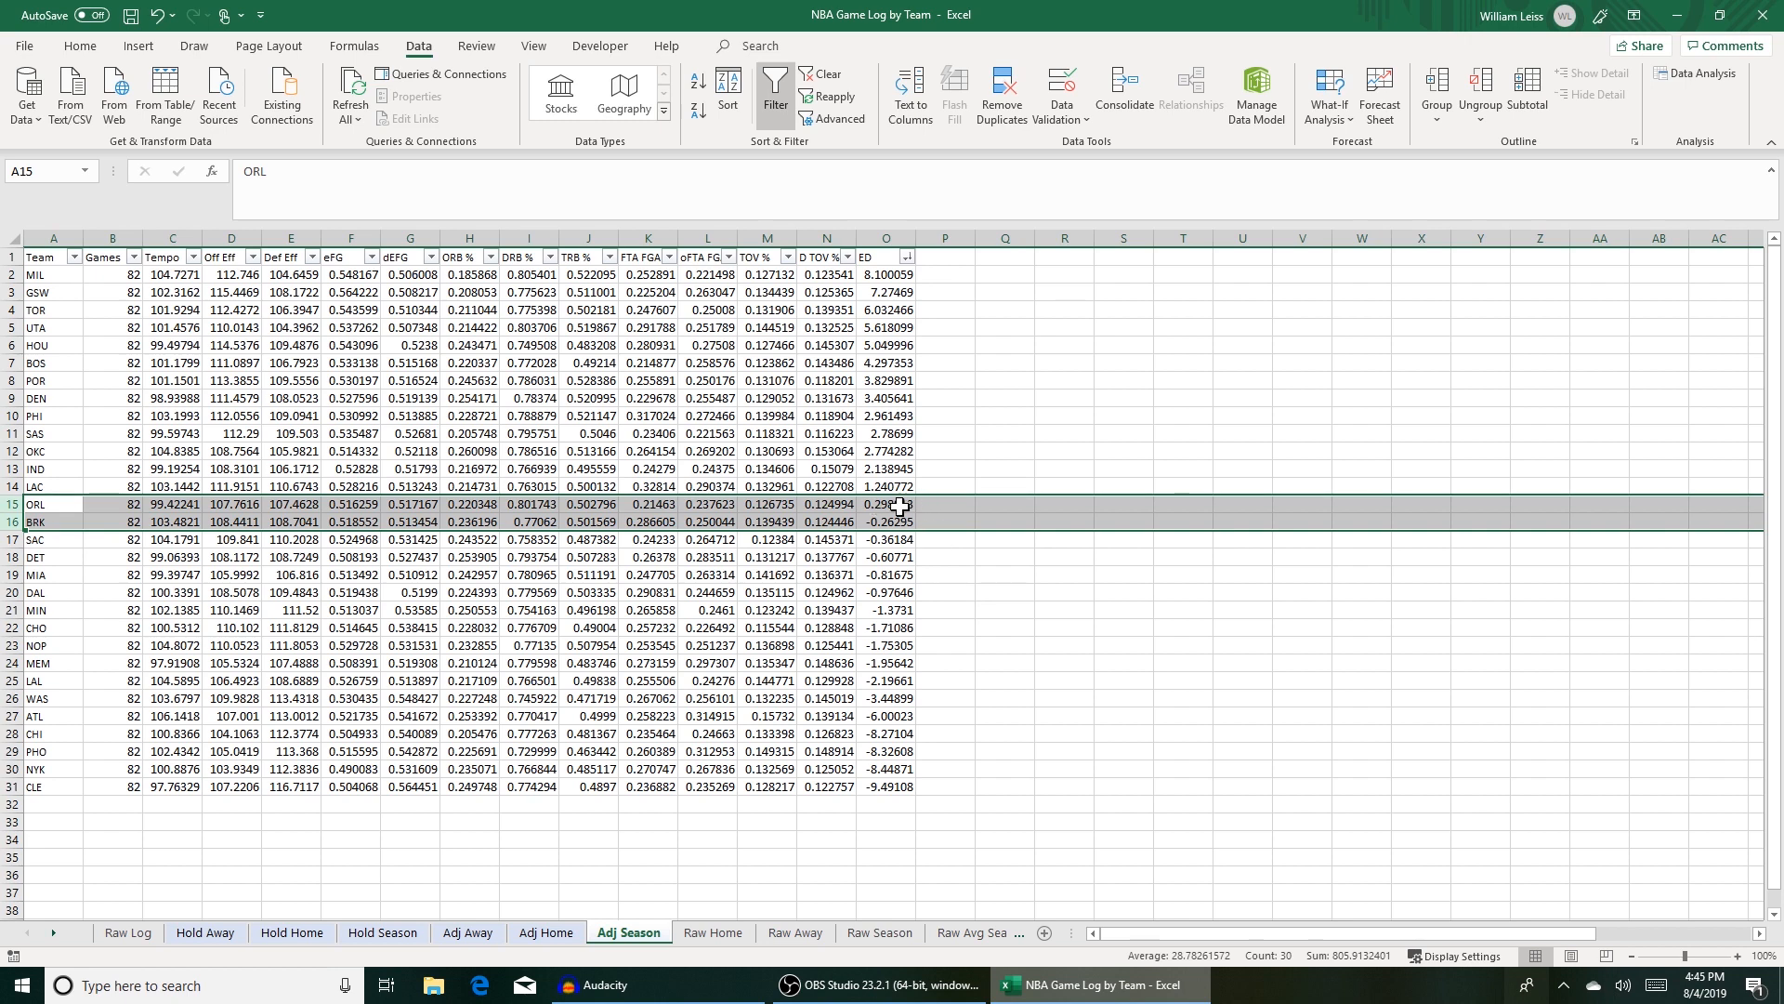
drag(876, 505, 887, 521)
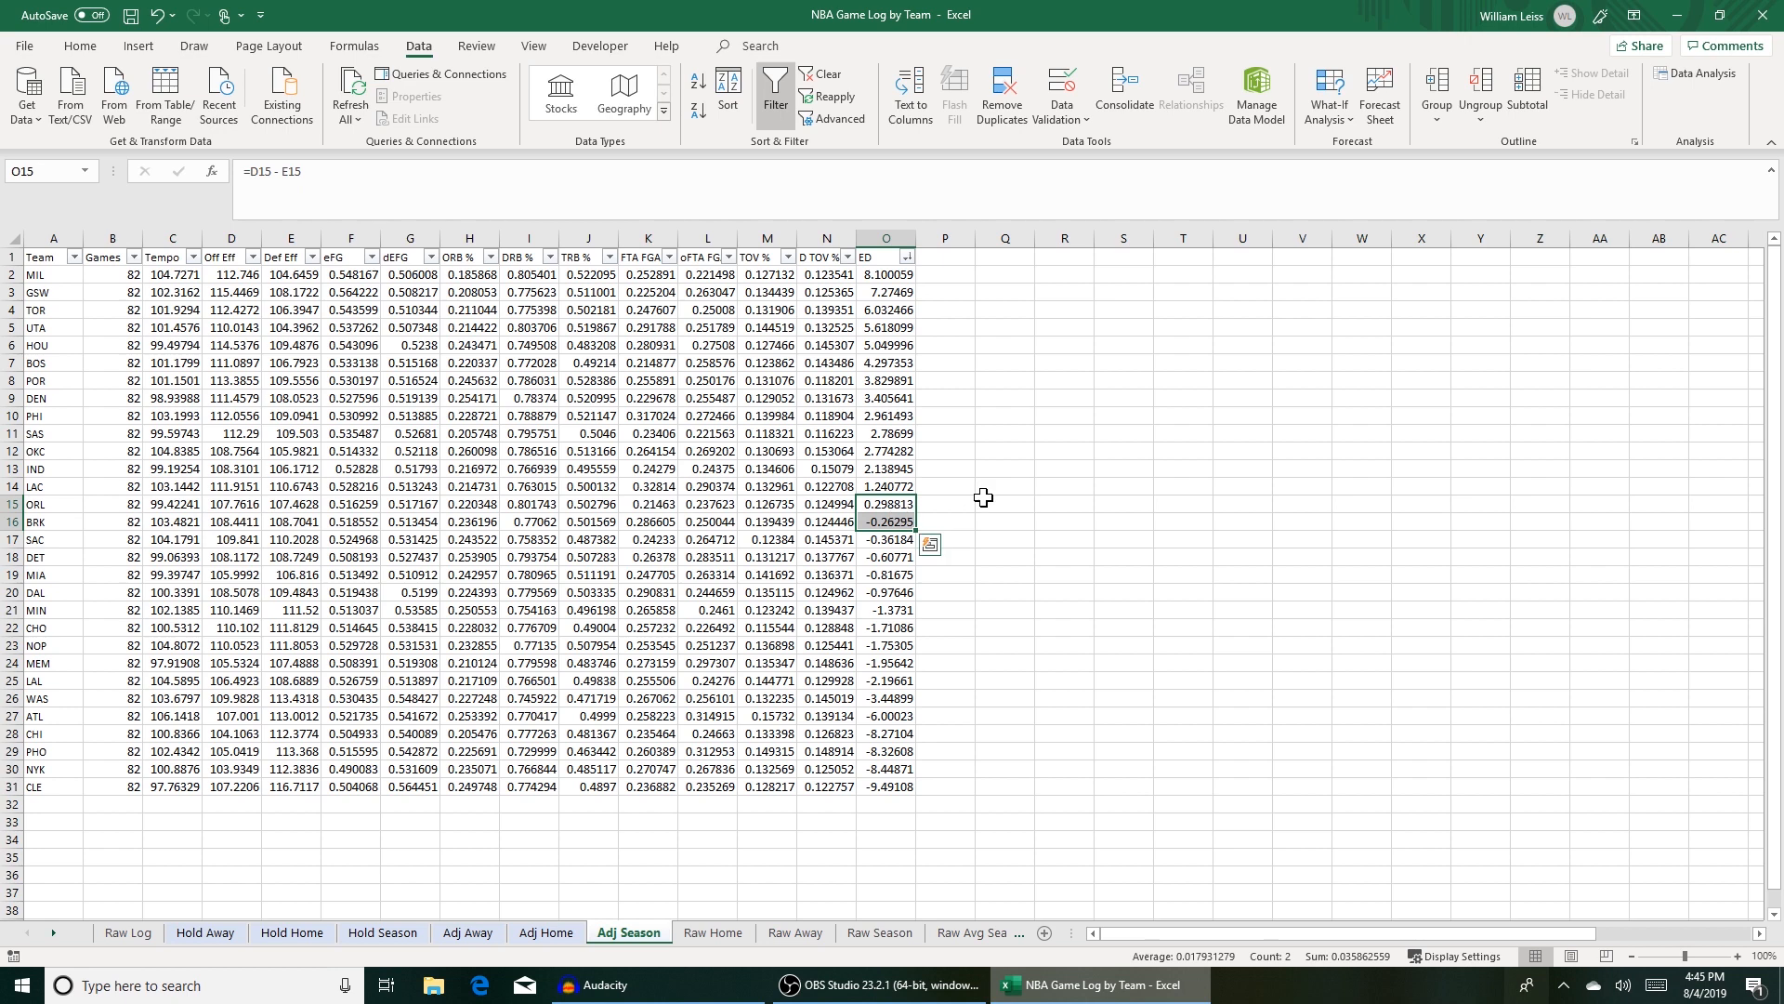
click(906, 272)
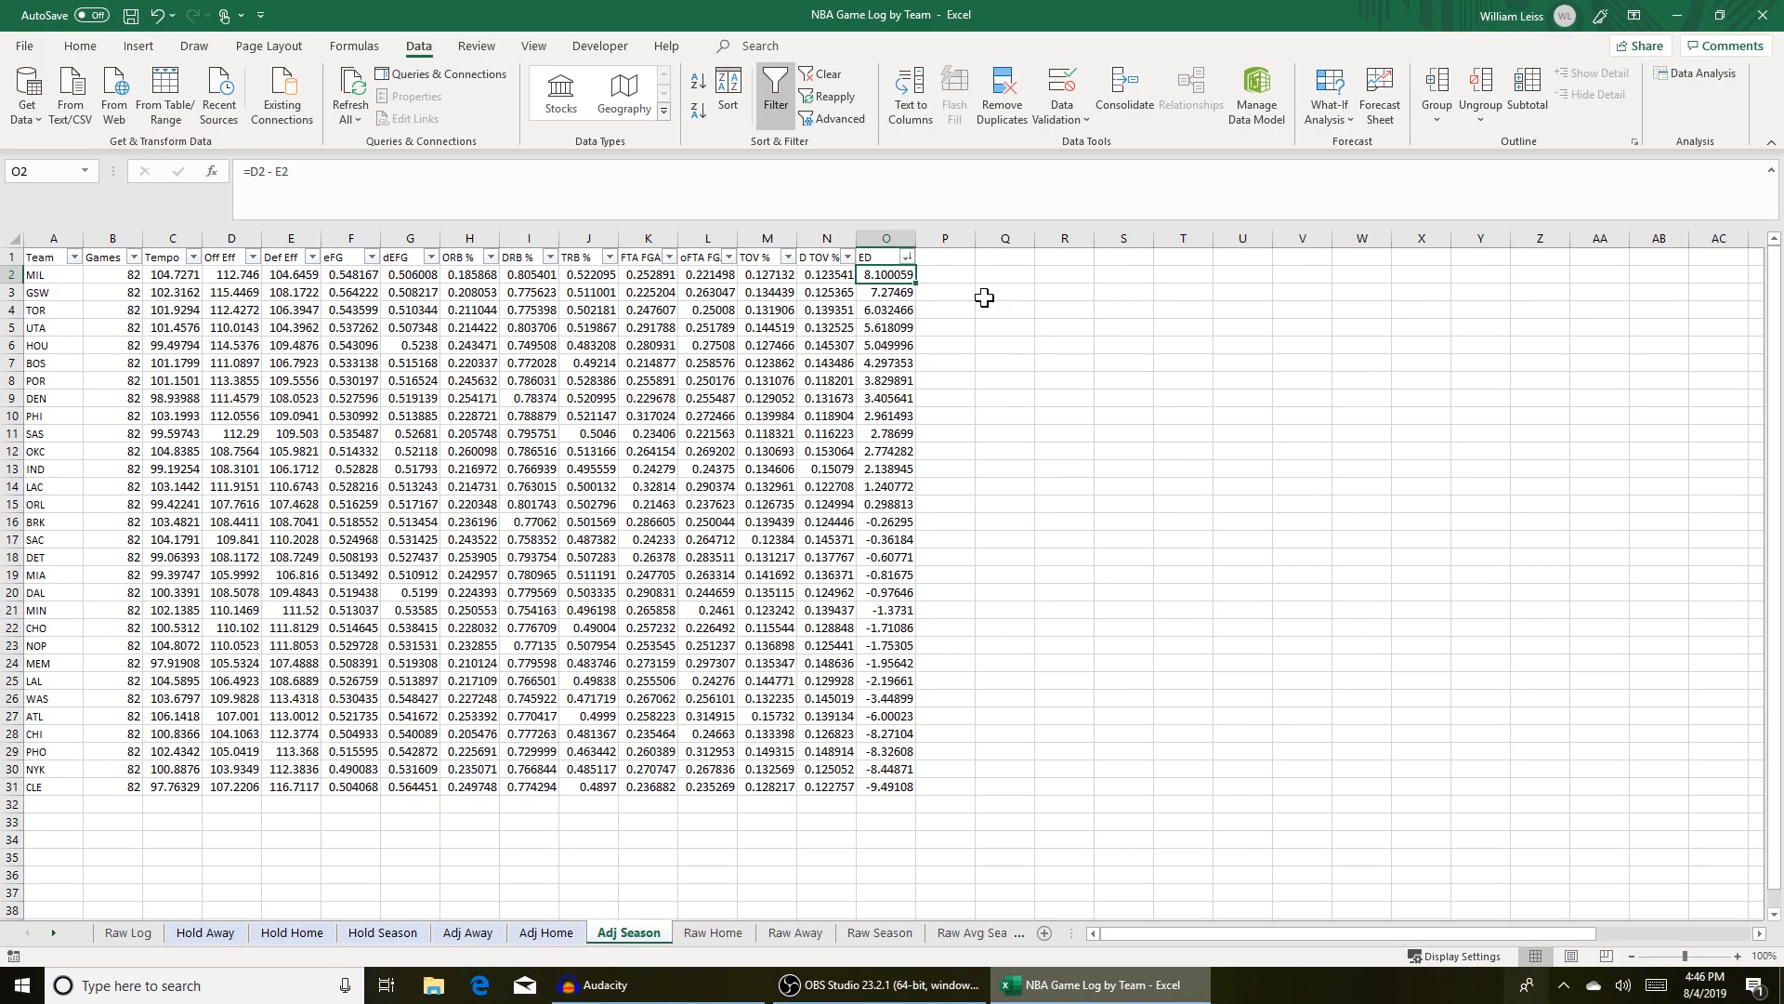
Step: Calculate the ED difference between MIL and BOS in P2 with =O2 - O7
click(57, 274)
ctrl+click(70, 362)
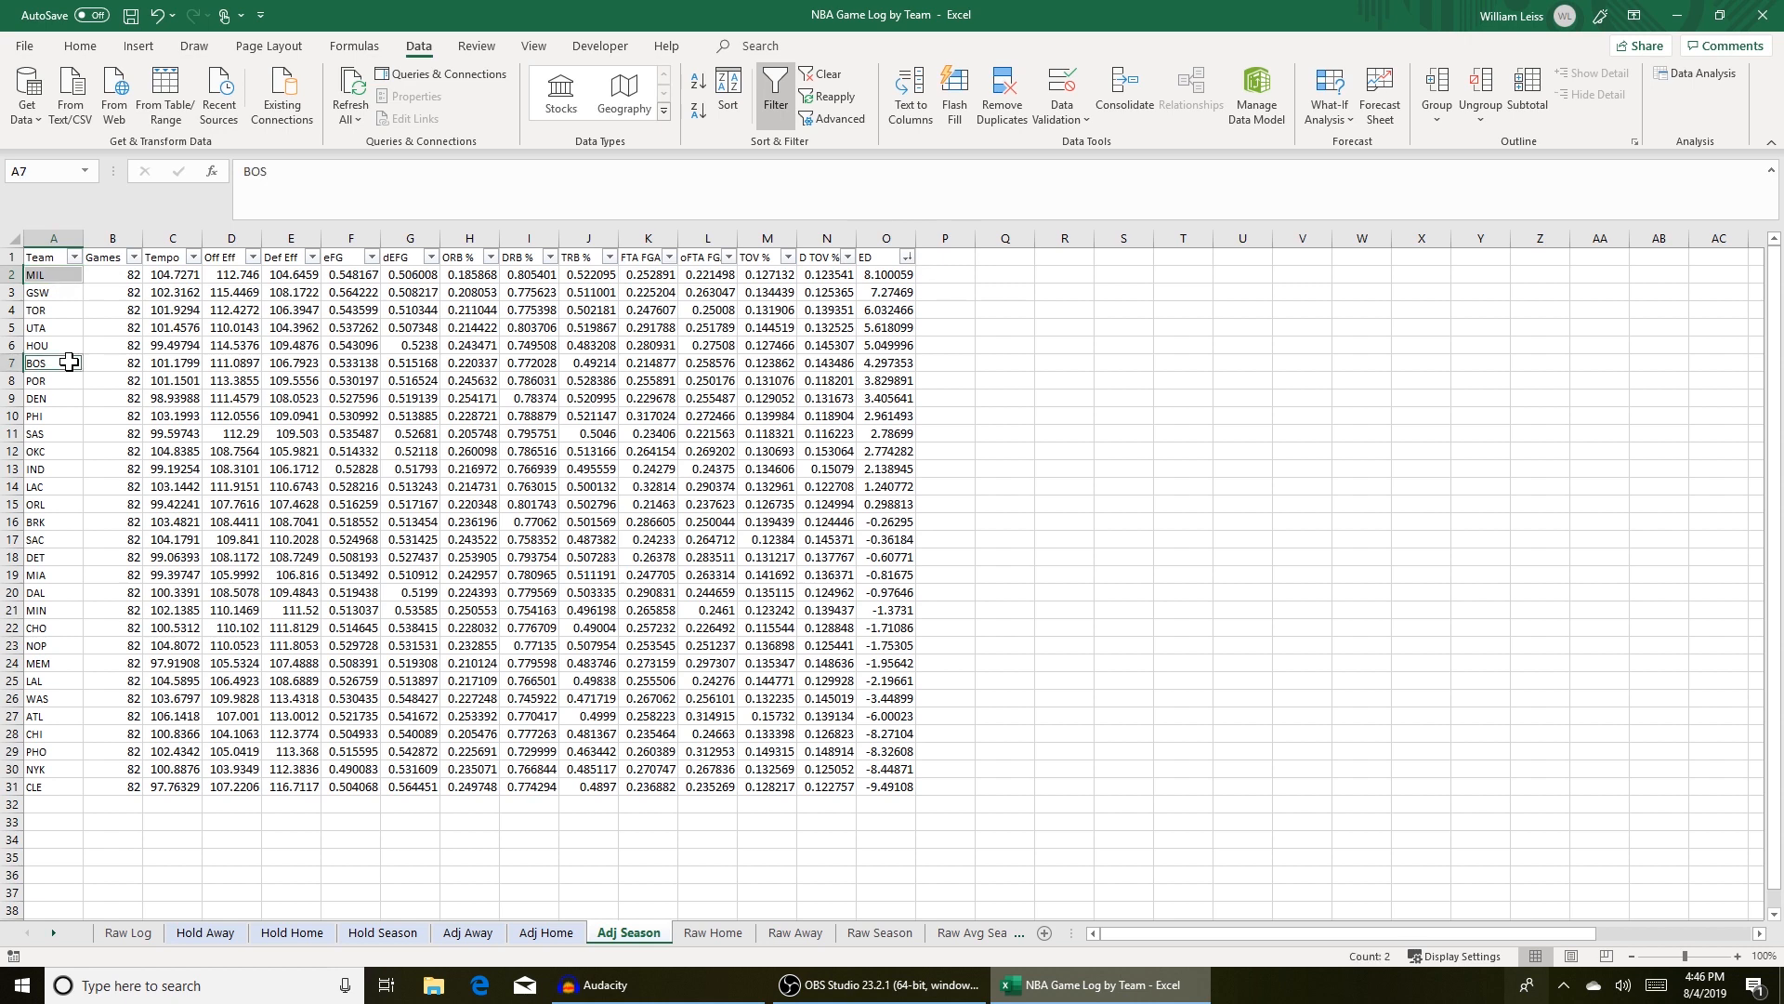
click(890, 275)
key(Down)
key(Down)
key(Down)
key(Down)
key(Down)
click(951, 278)
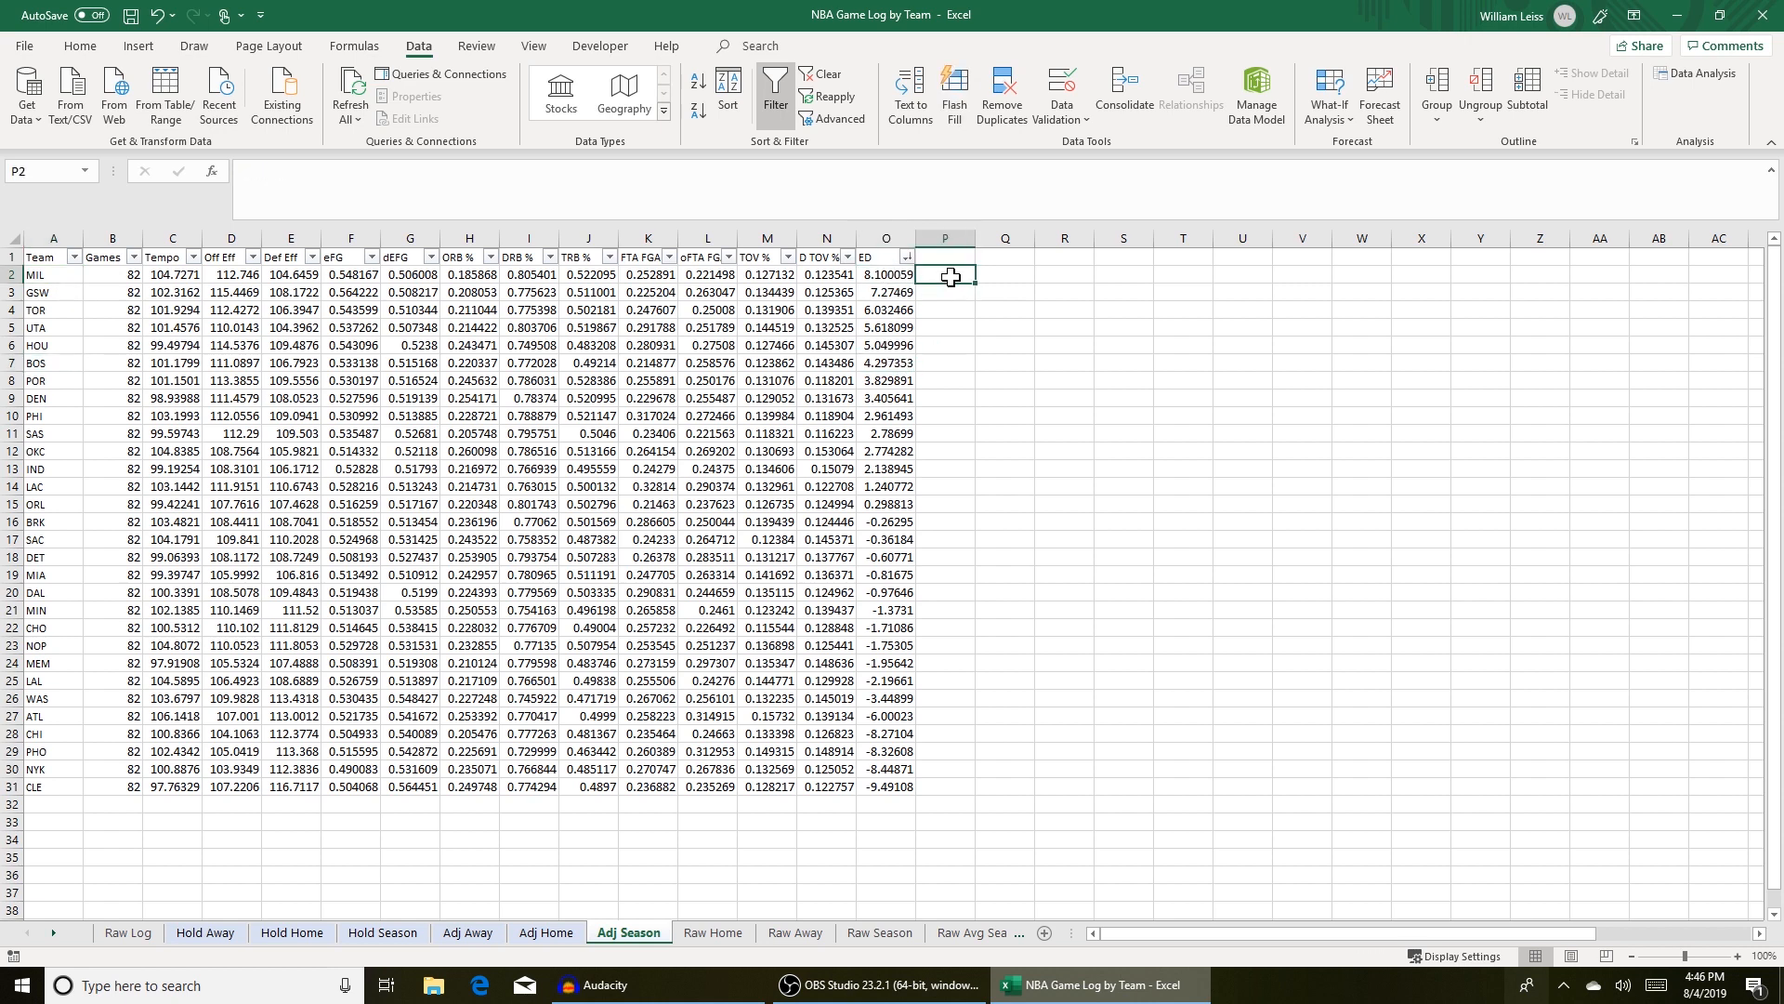
text(=O2)
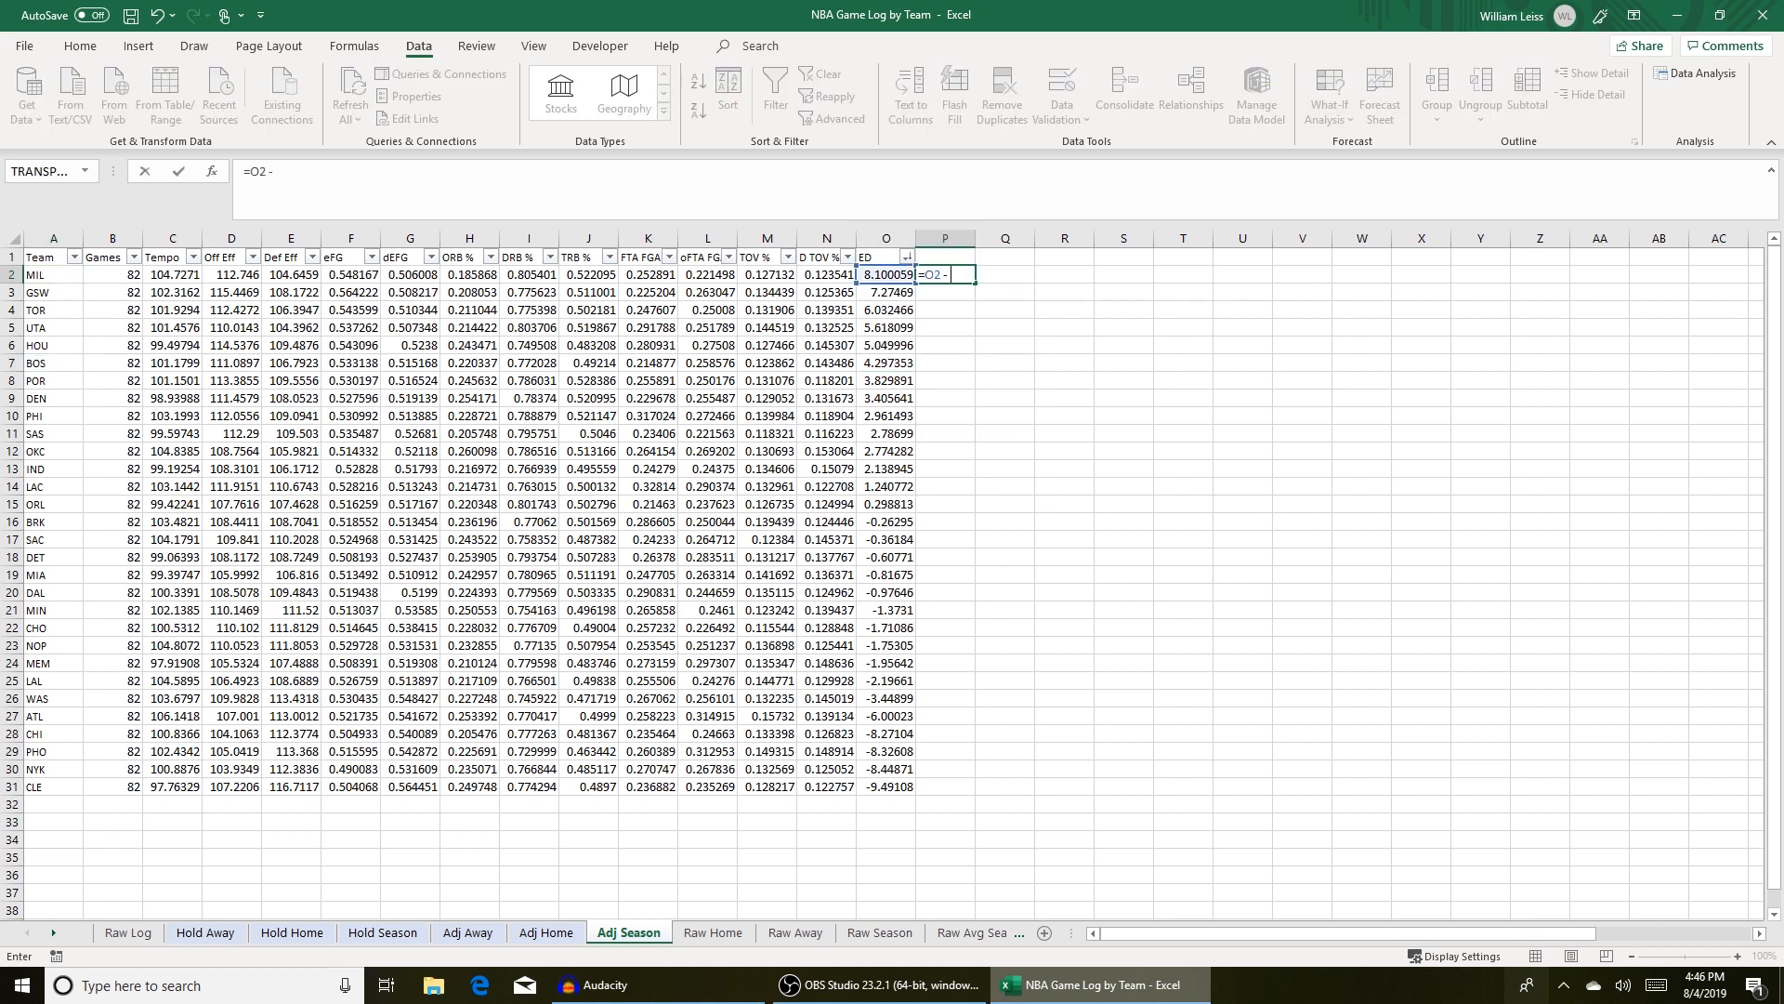
text( - O7)
key(Tab)
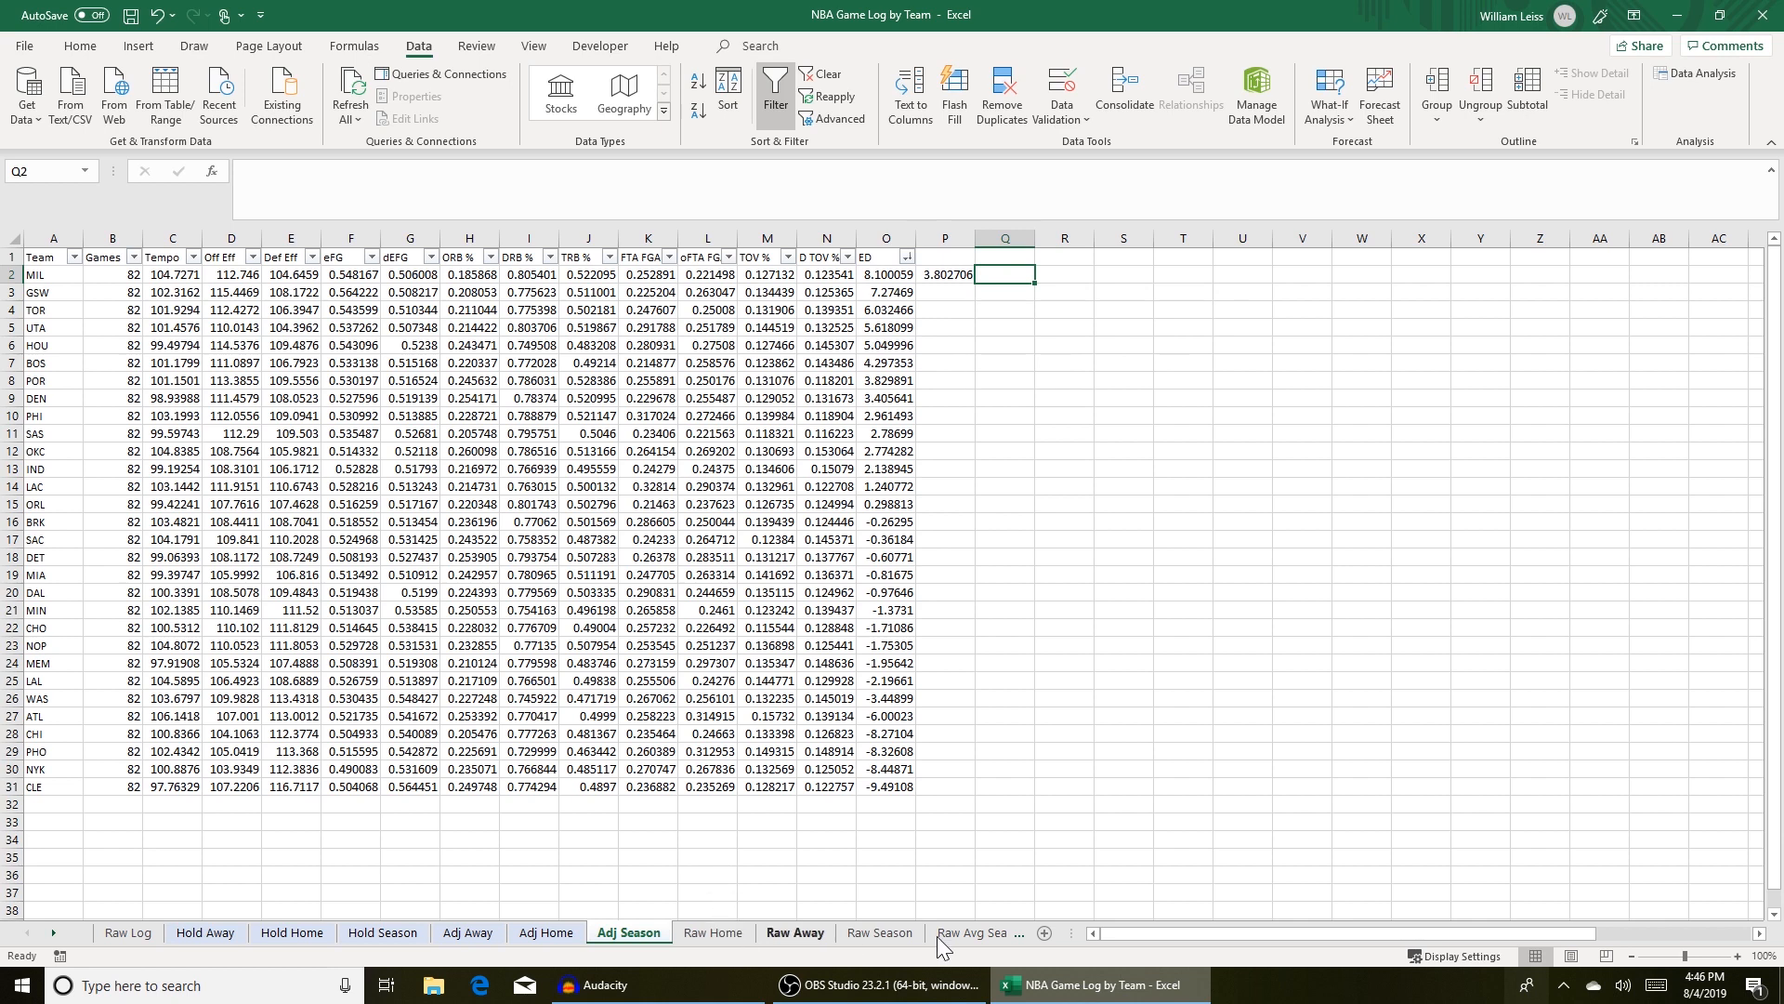
Step: Check the Off Eff home difference percentage and the points home difference on the Lg Avg sheet
click(793, 933)
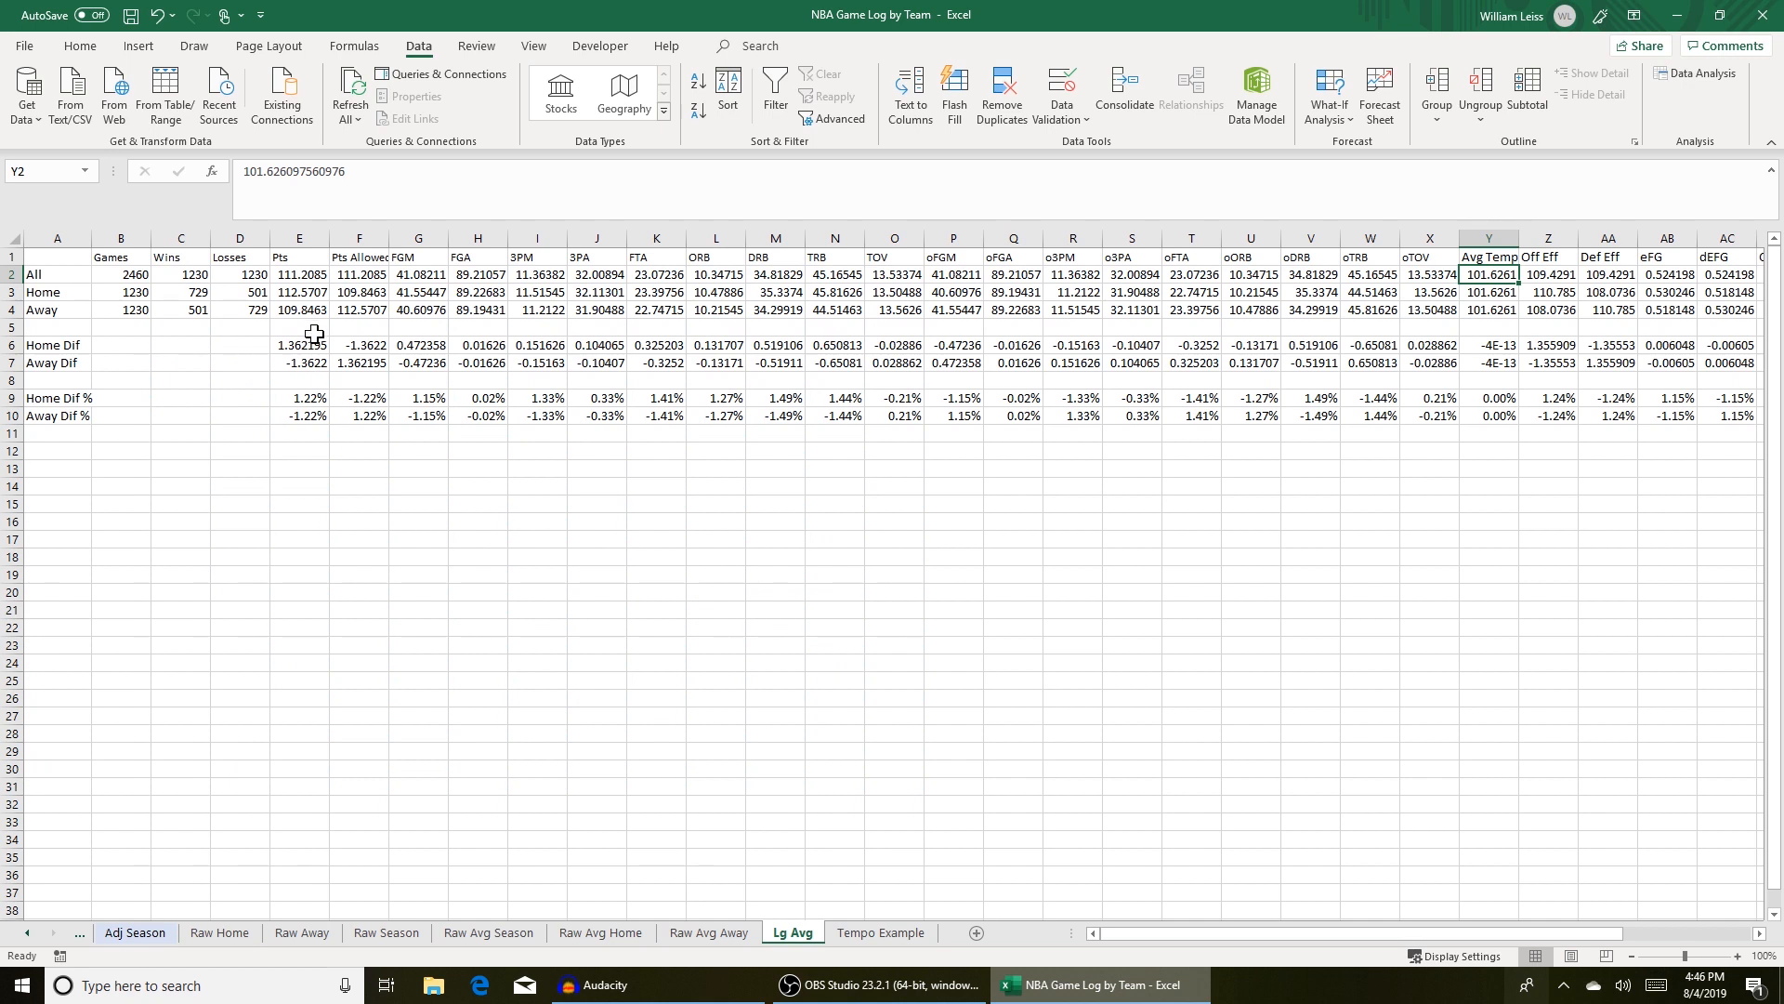
click(1559, 398)
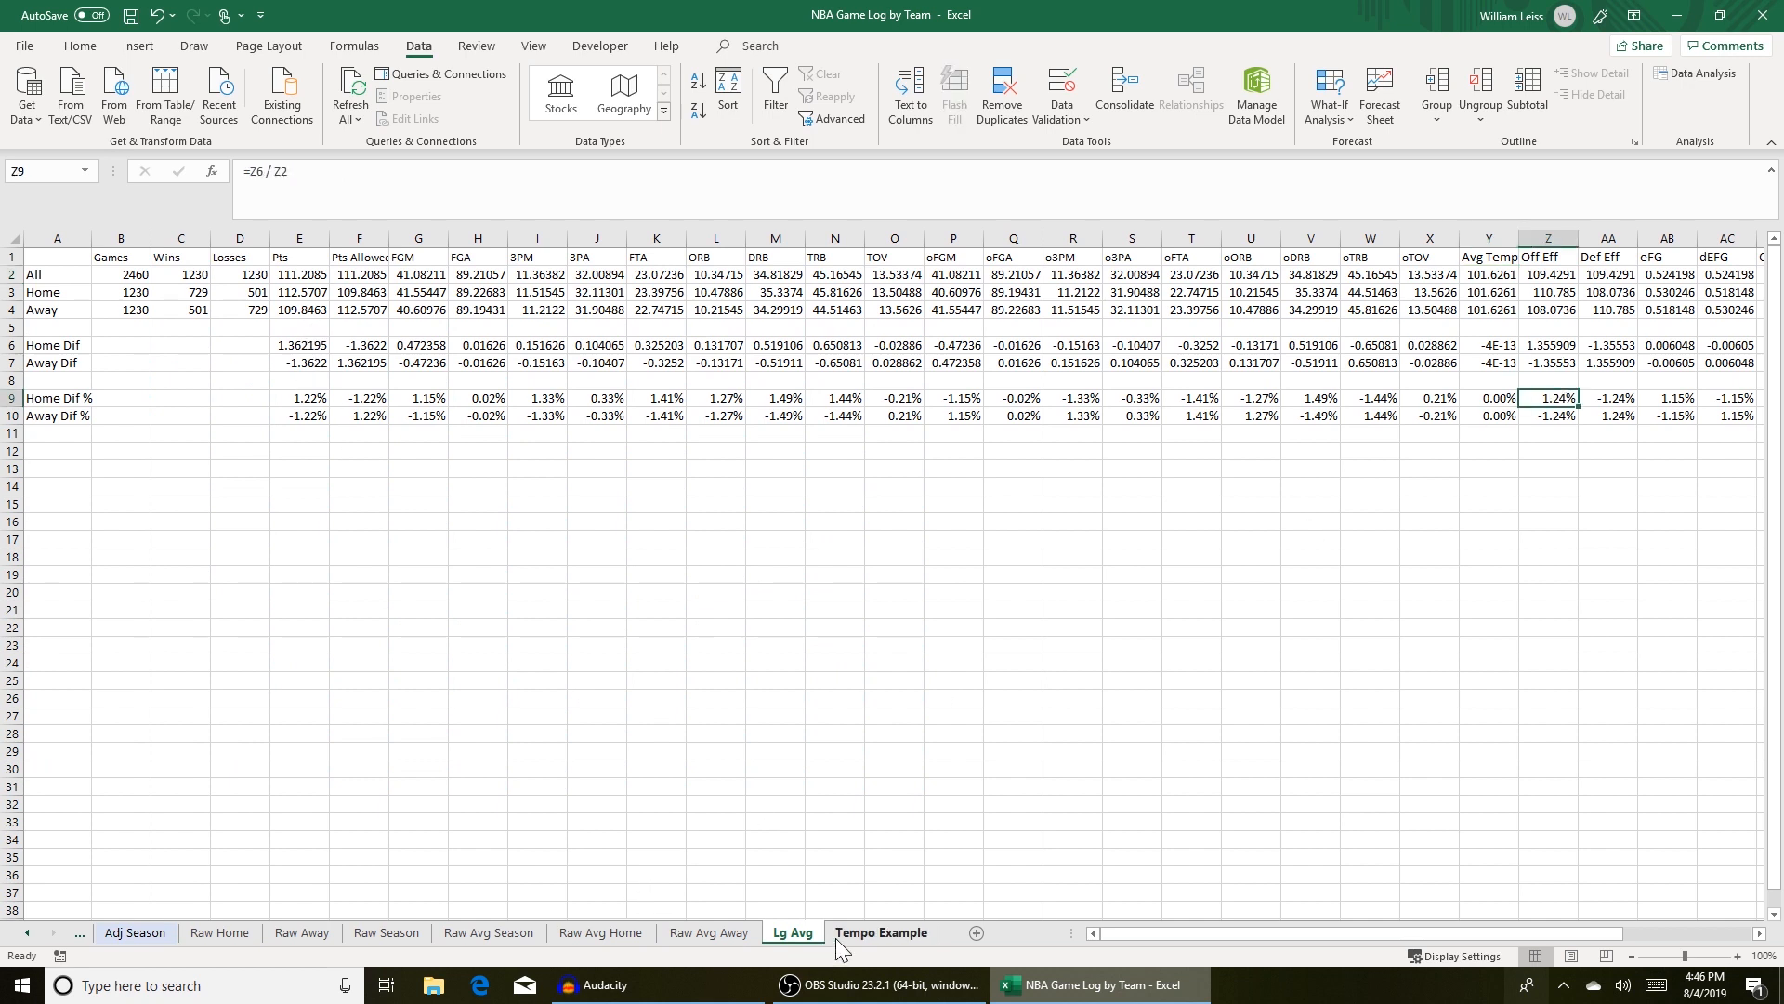
click(322, 345)
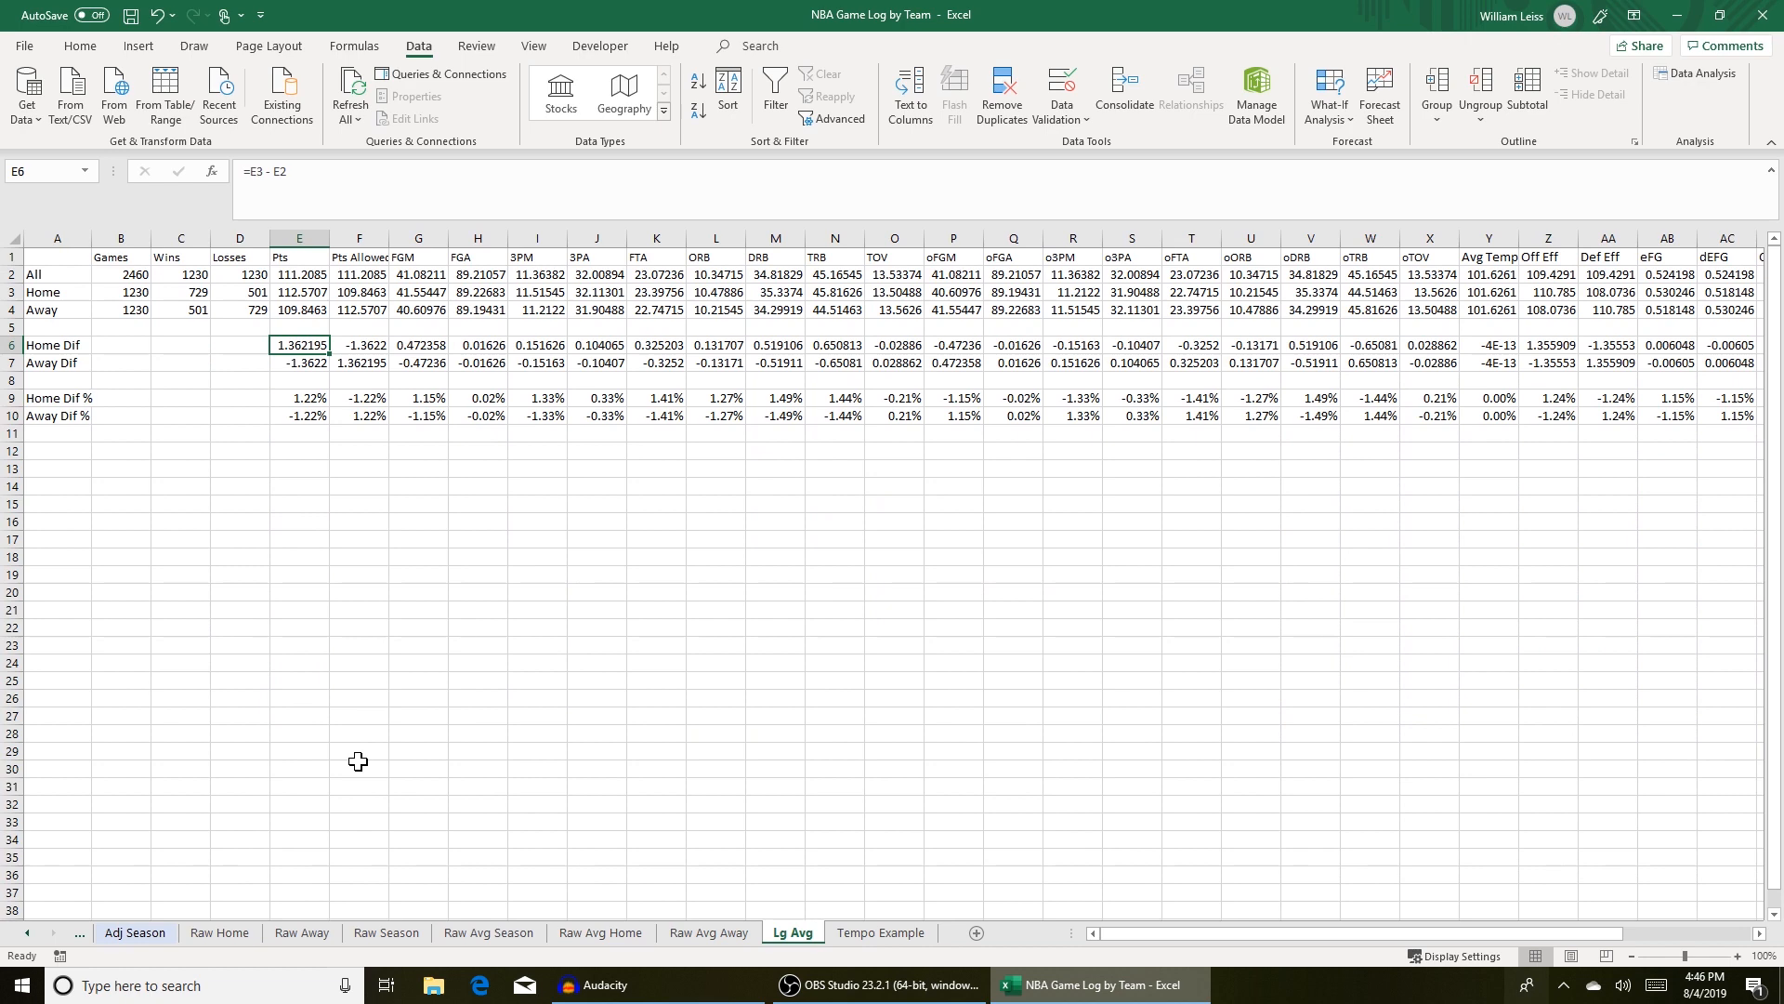
Step: On the Adj Season sheet, adjust the MIL–BOS gap for home advantage with =P2 + 1.36 in Q2 and =P2 - 1.36 in R2
click(132, 933)
key(Up)
text(=P2)
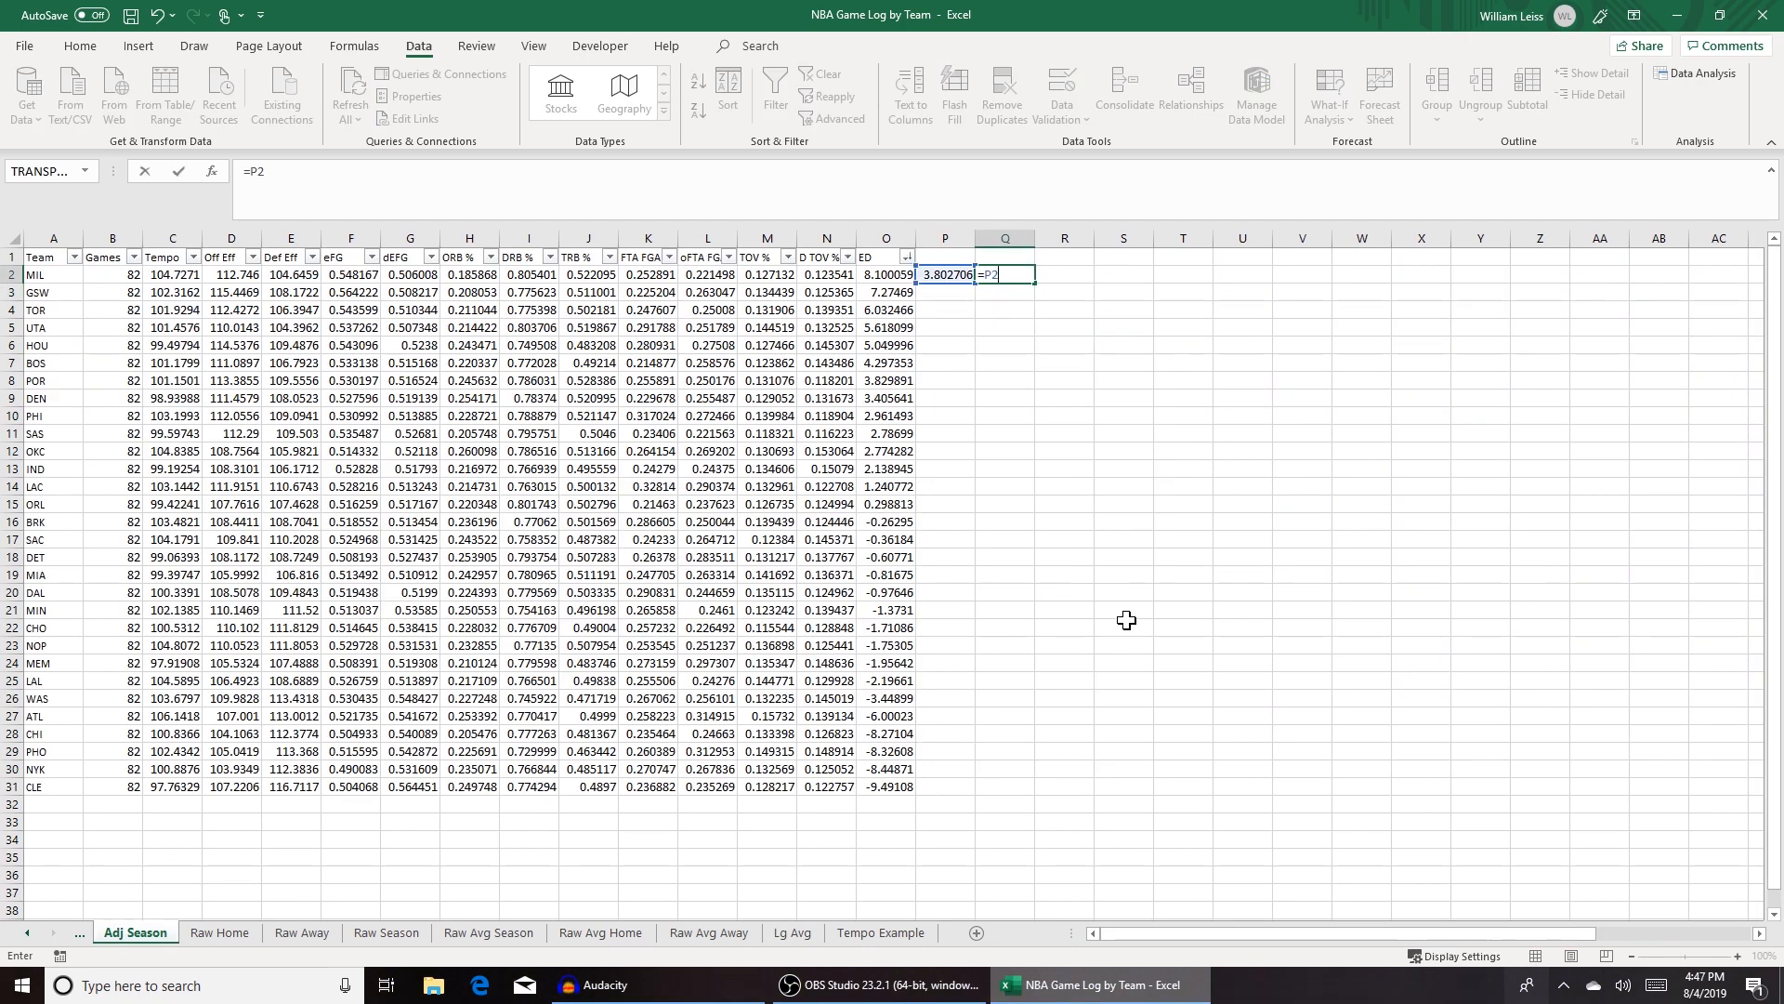
text( + 1.36)
key(Return)
key(Up)
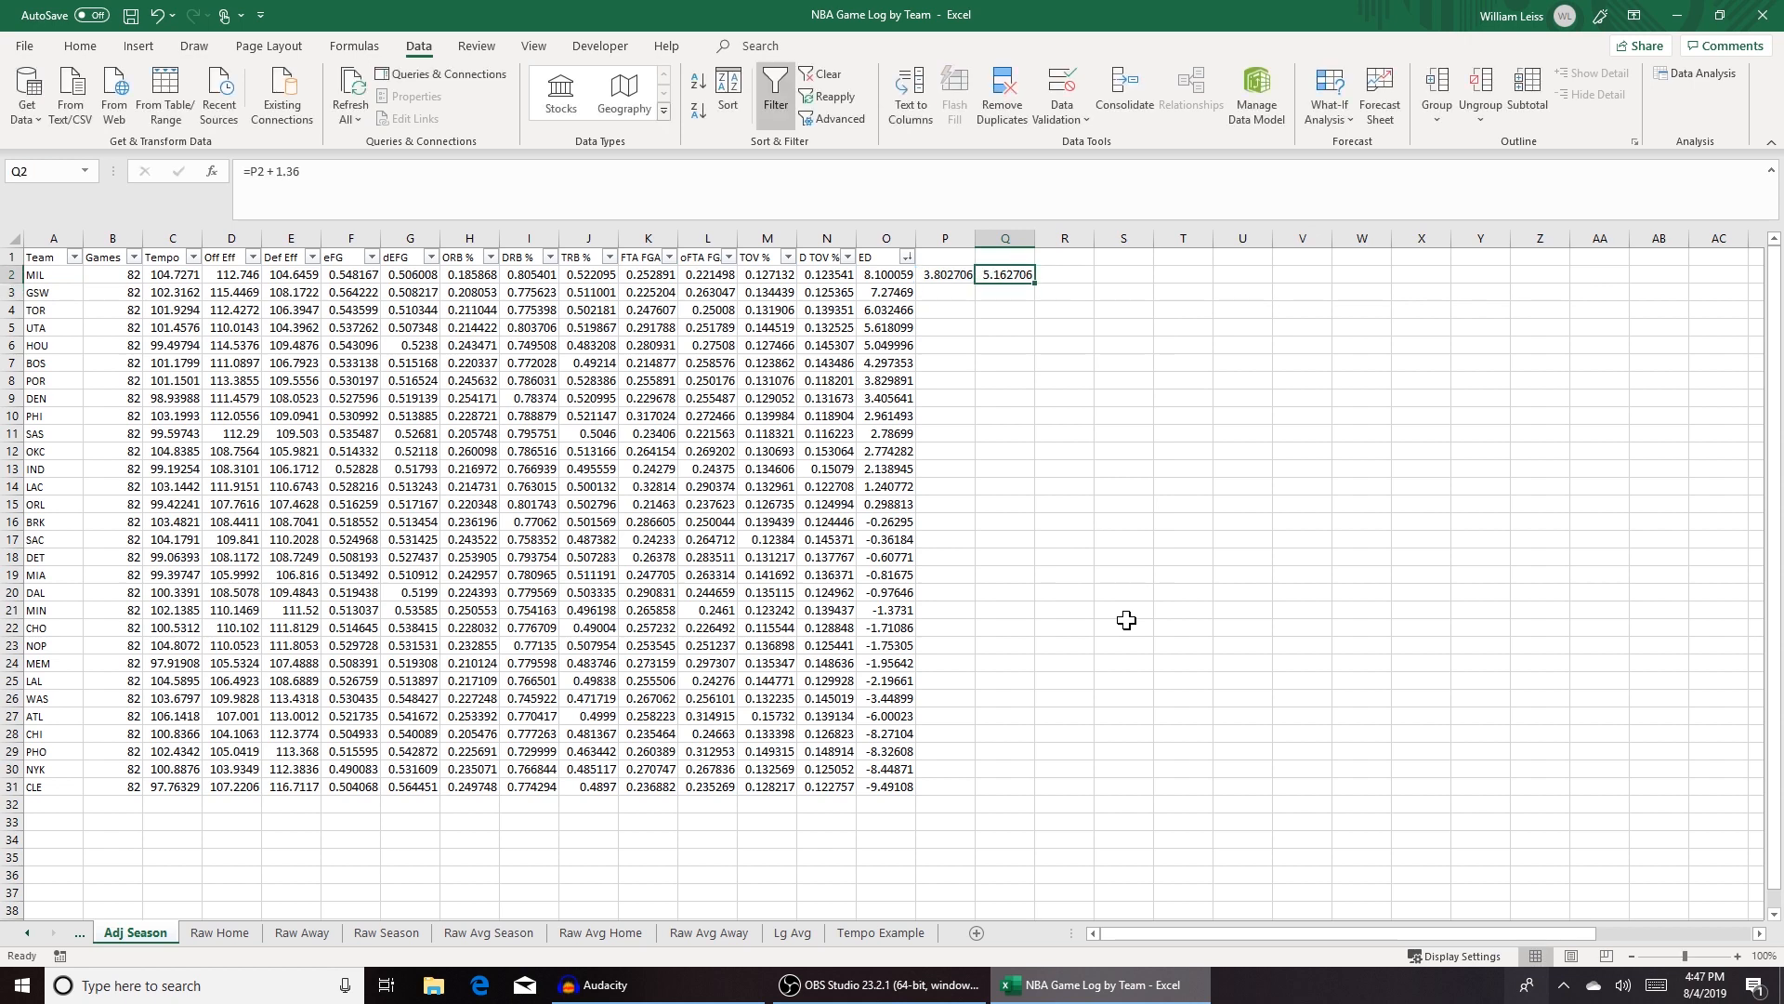
key(Right)
text(=P2 - 1.36)
key(Return)
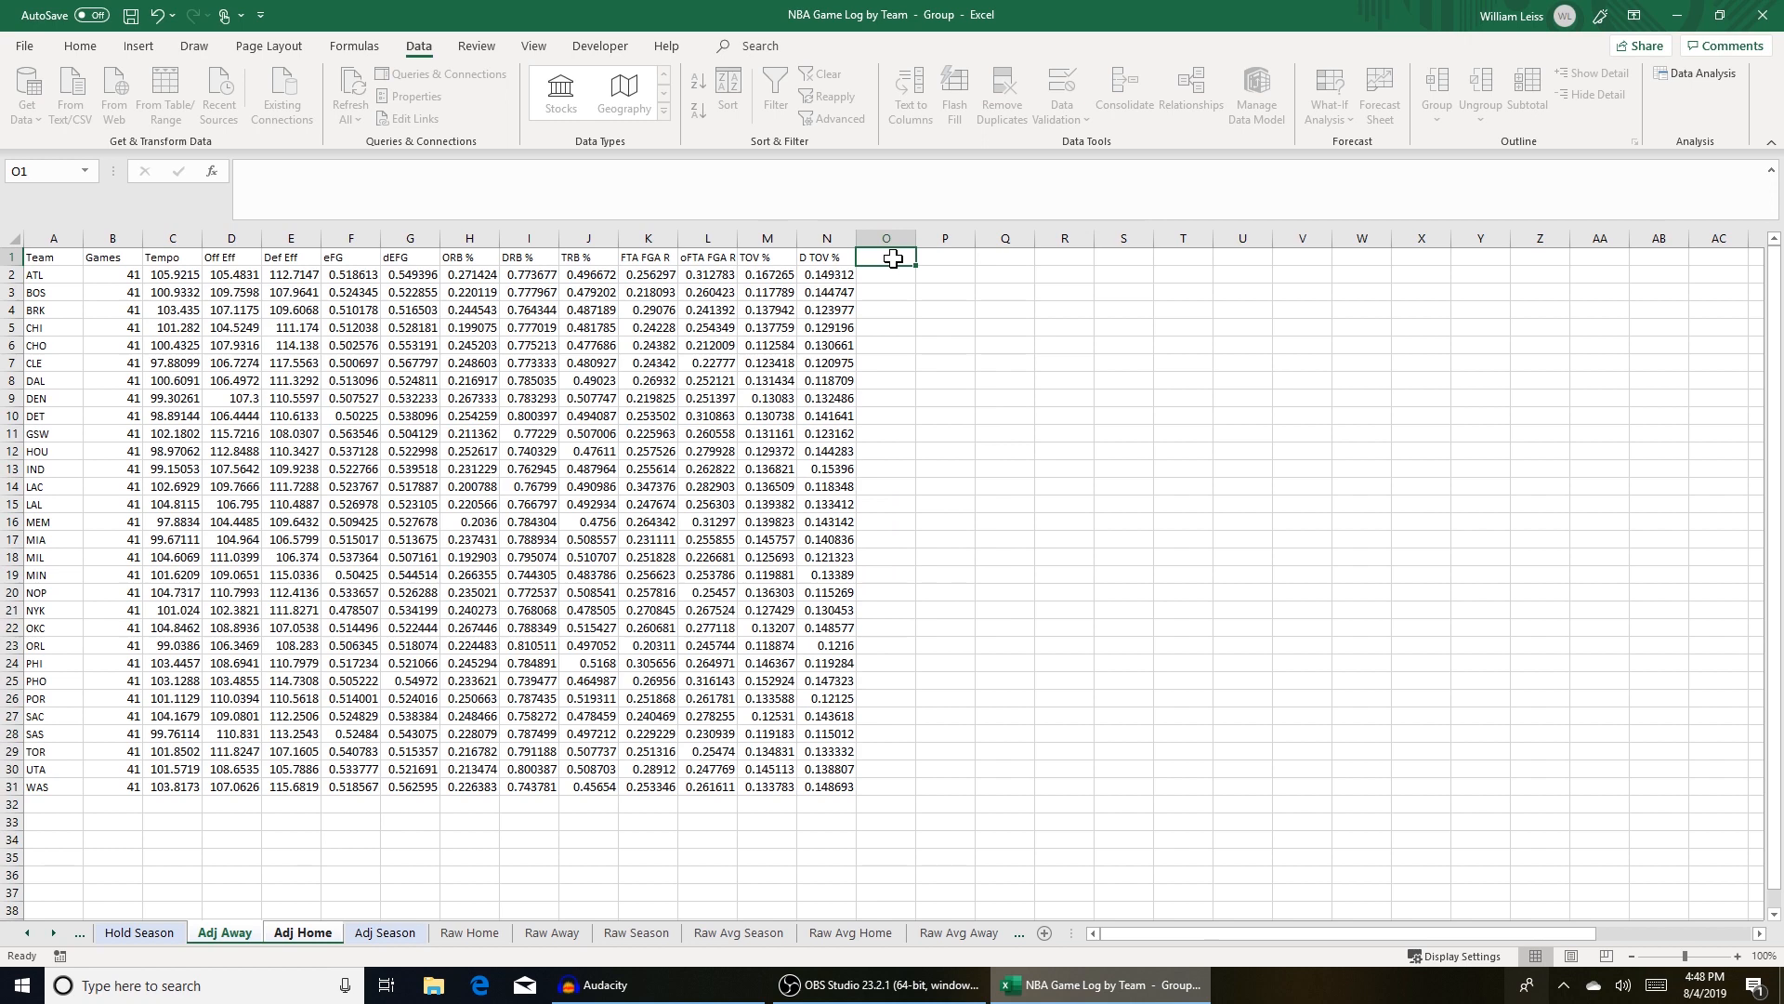
Step: Add an ED column with =D2 - E2 filled through O31 on the grouped Adj Away and Adj Home sheets, then ungroup them
text(ED)
key(Return)
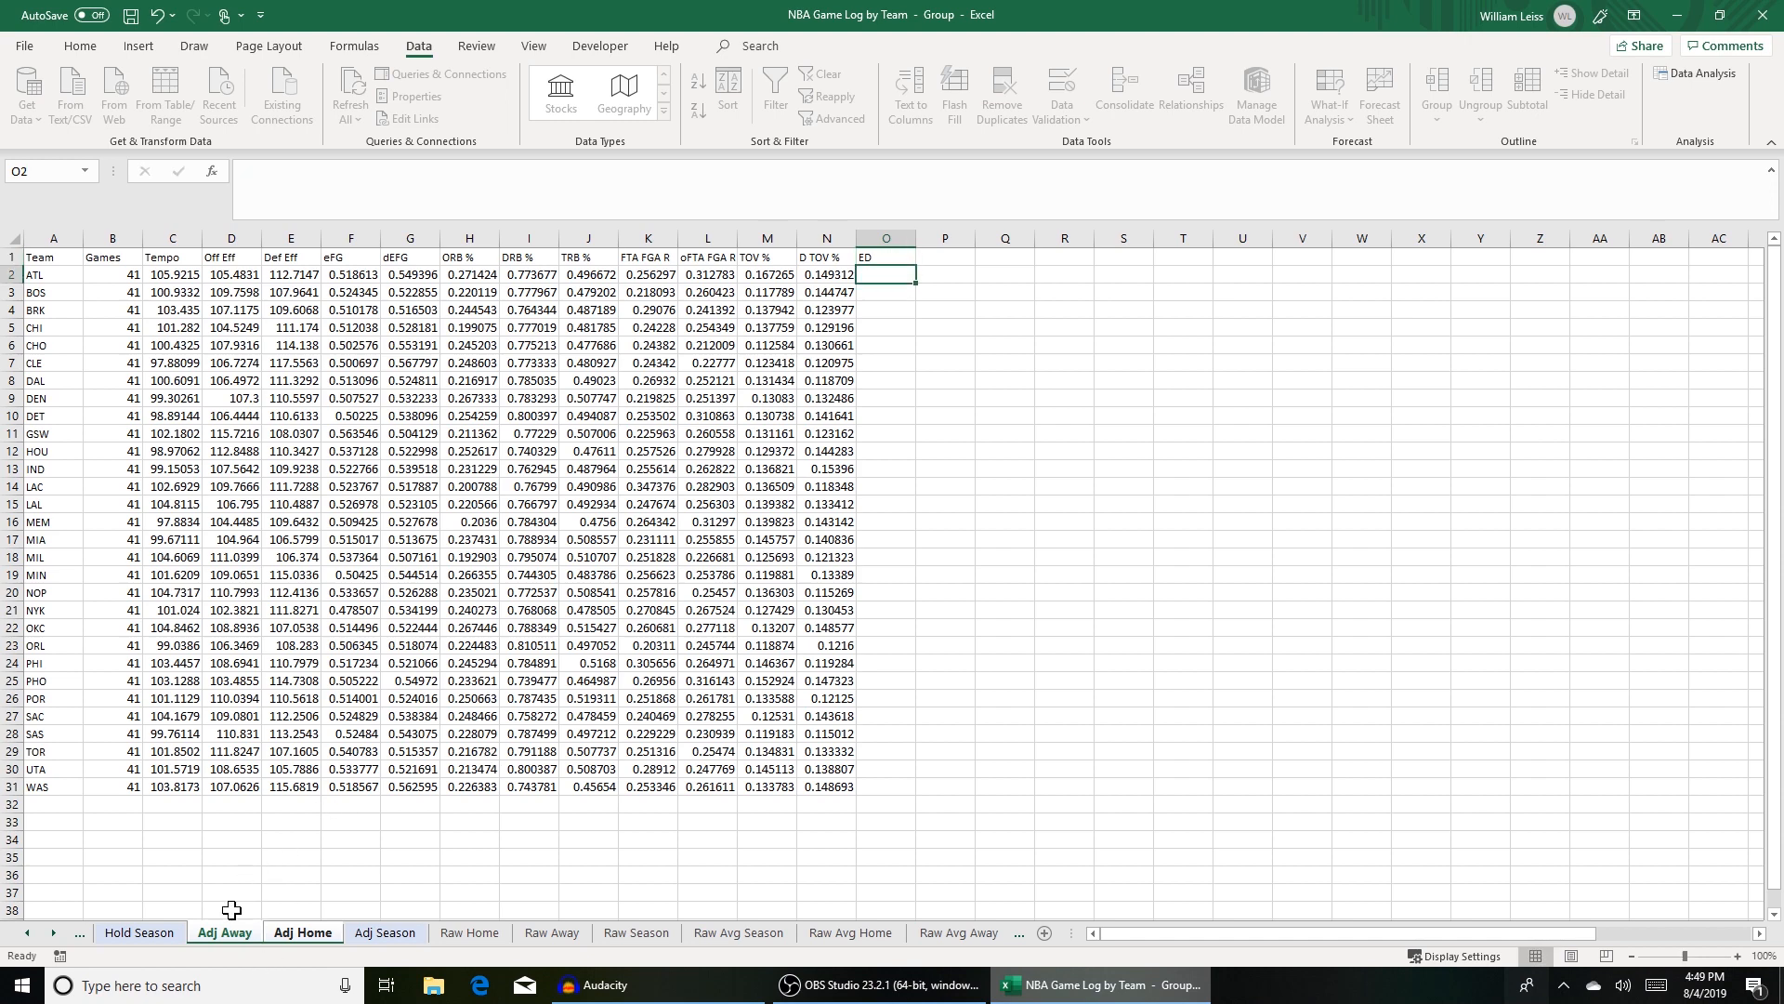
text(=)
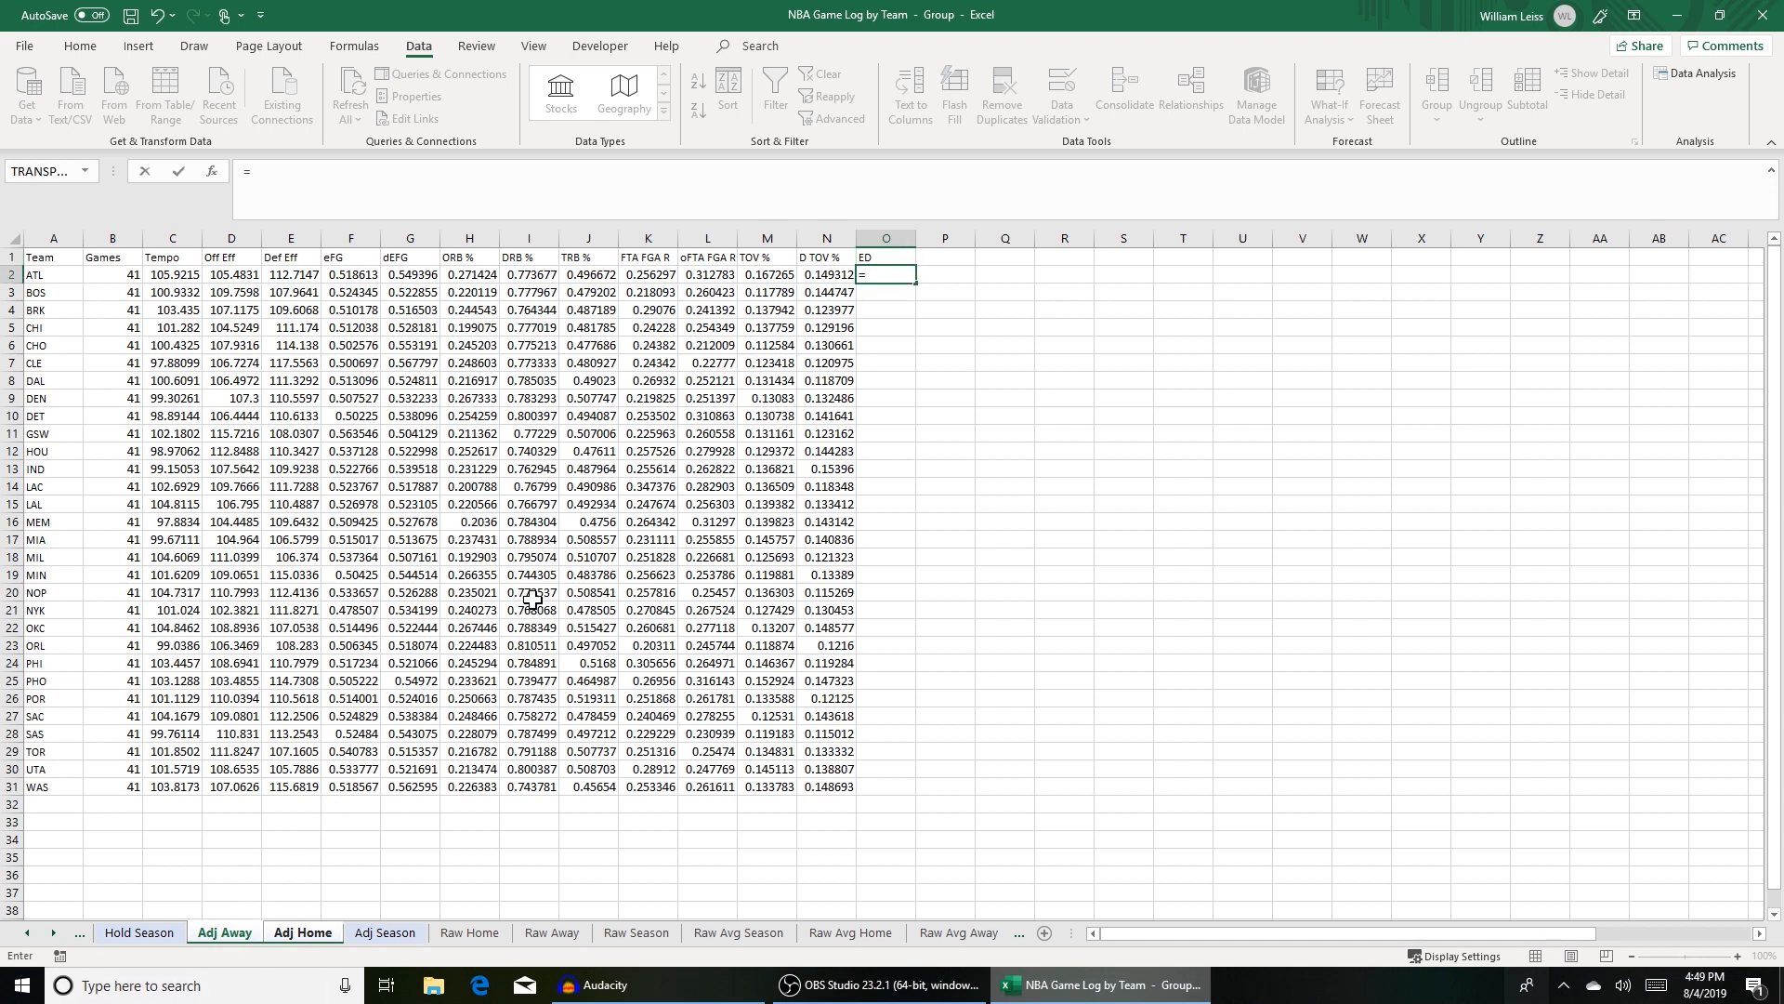
text(D2-E2)
key(Return)
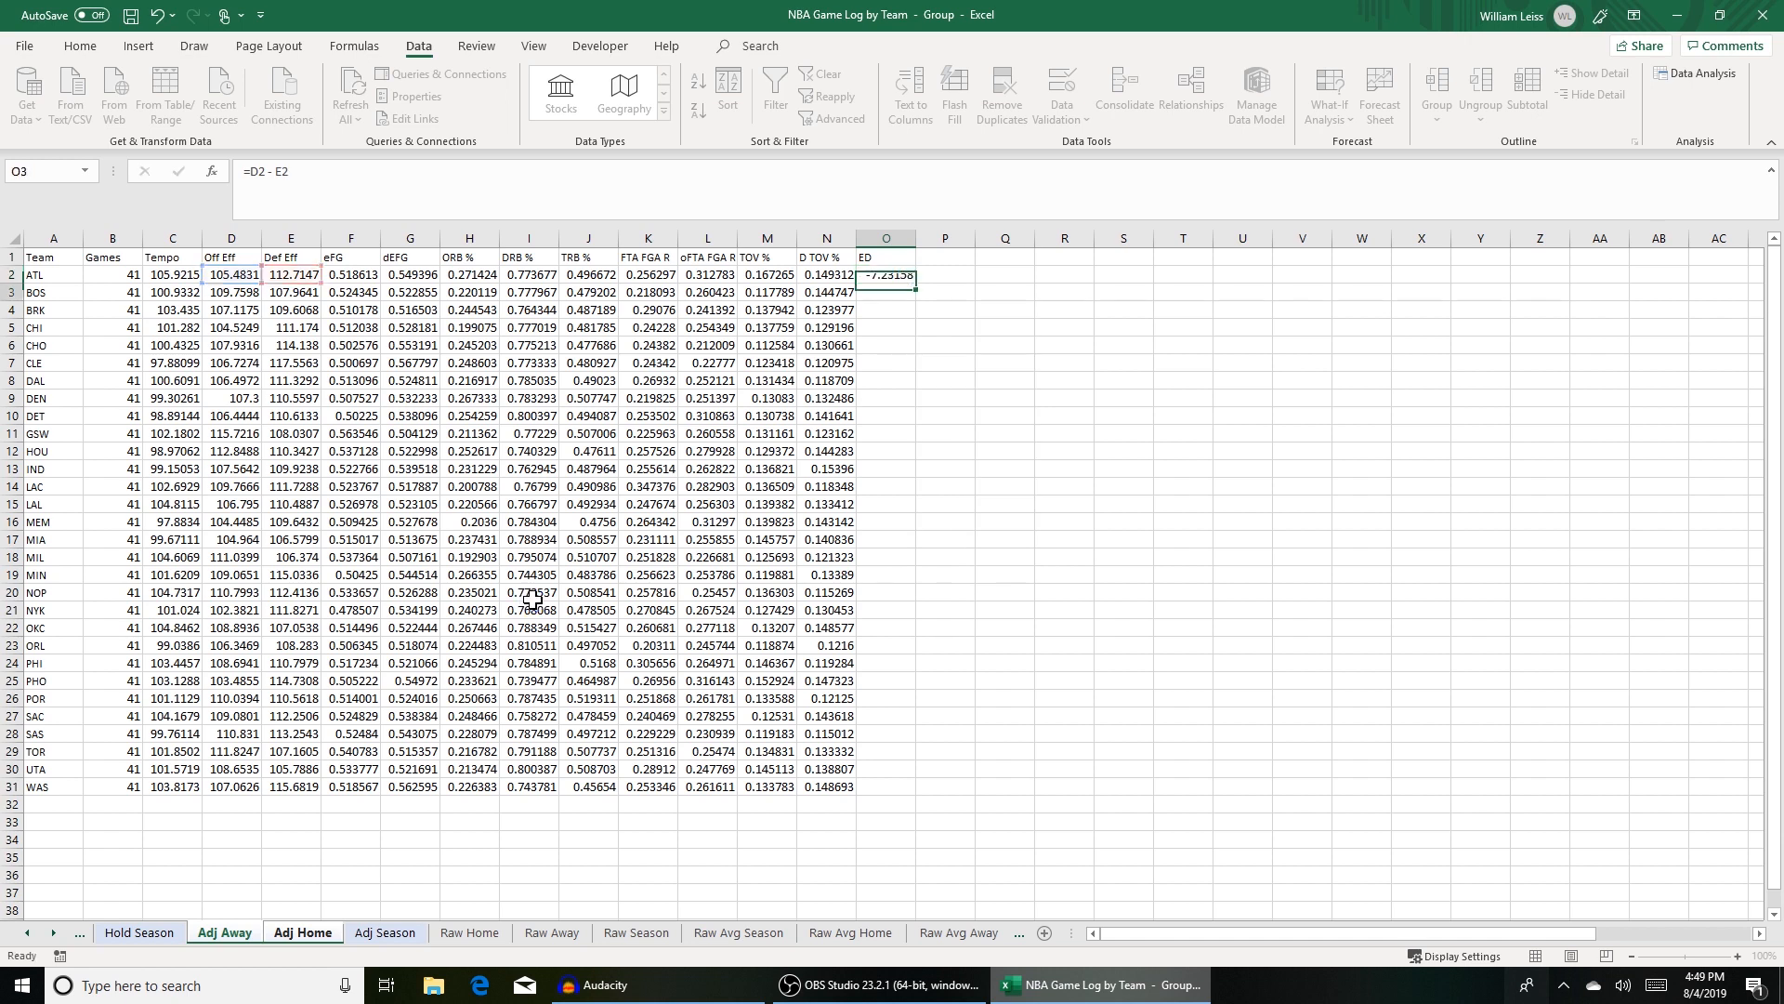
click(887, 274)
drag(915, 283, 901, 788)
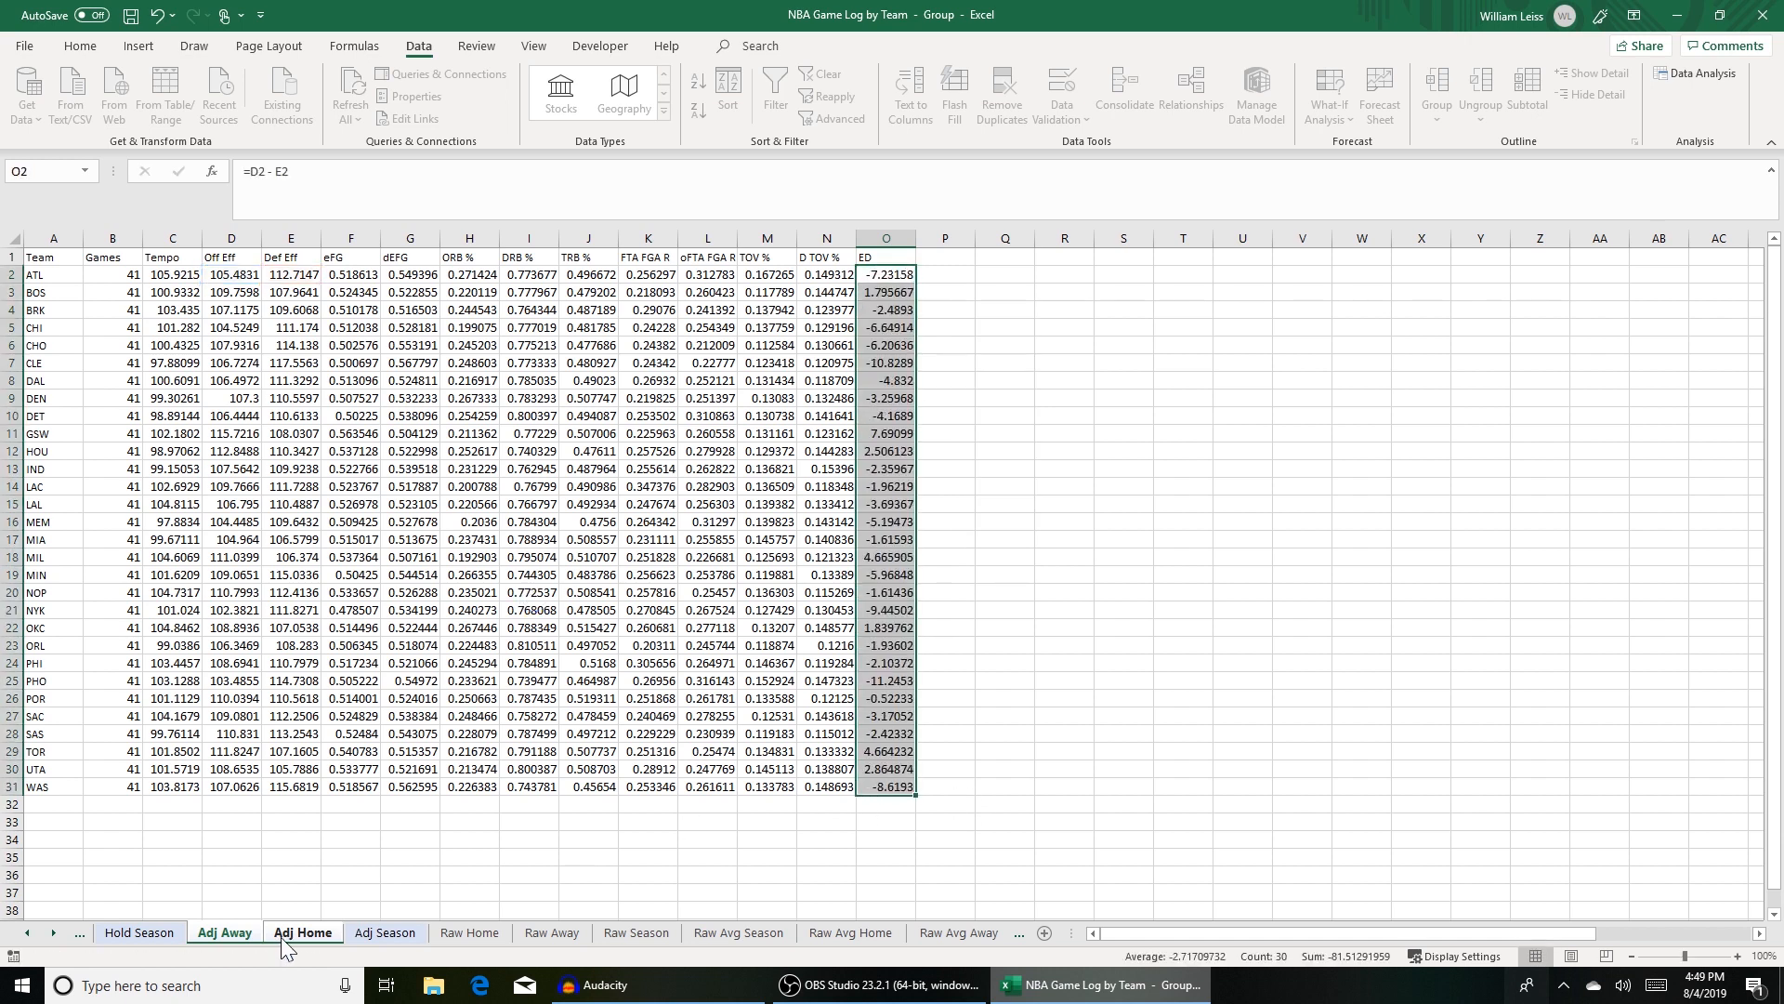
click(240, 938)
click(242, 940)
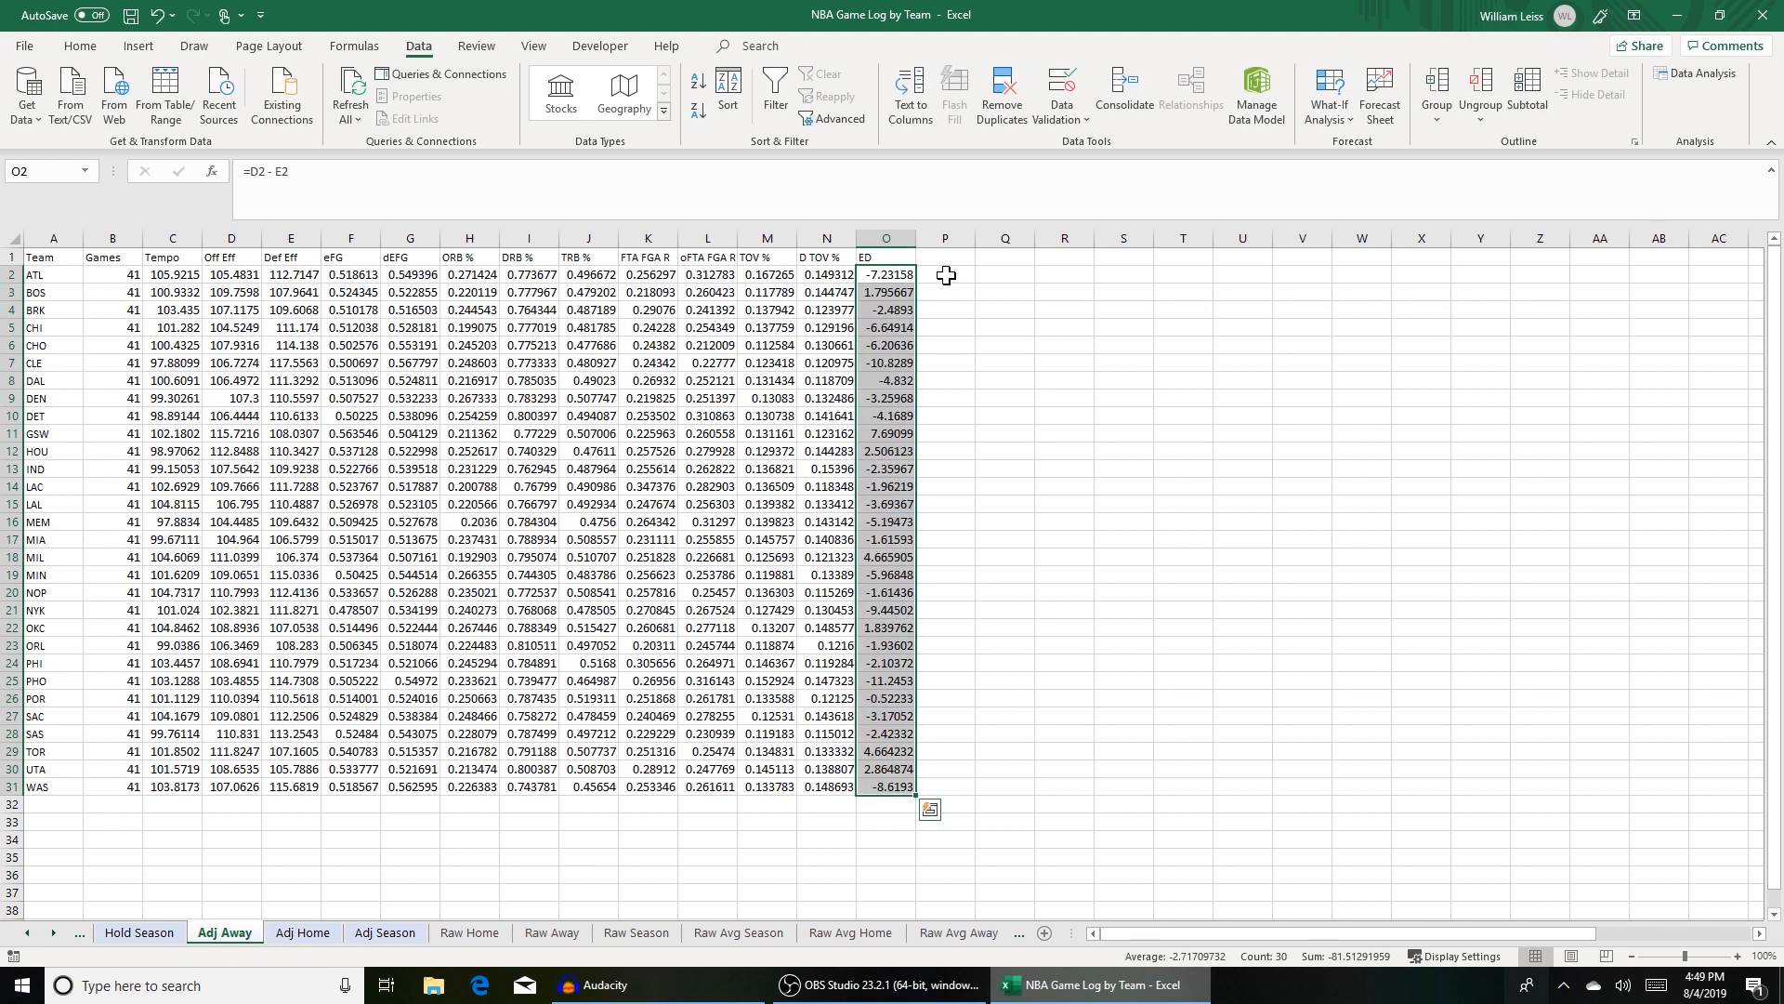
Step: Copy ATL's ED from the Adj Away sheet and paste it as a value into Q2 of Adj Home
click(943, 274)
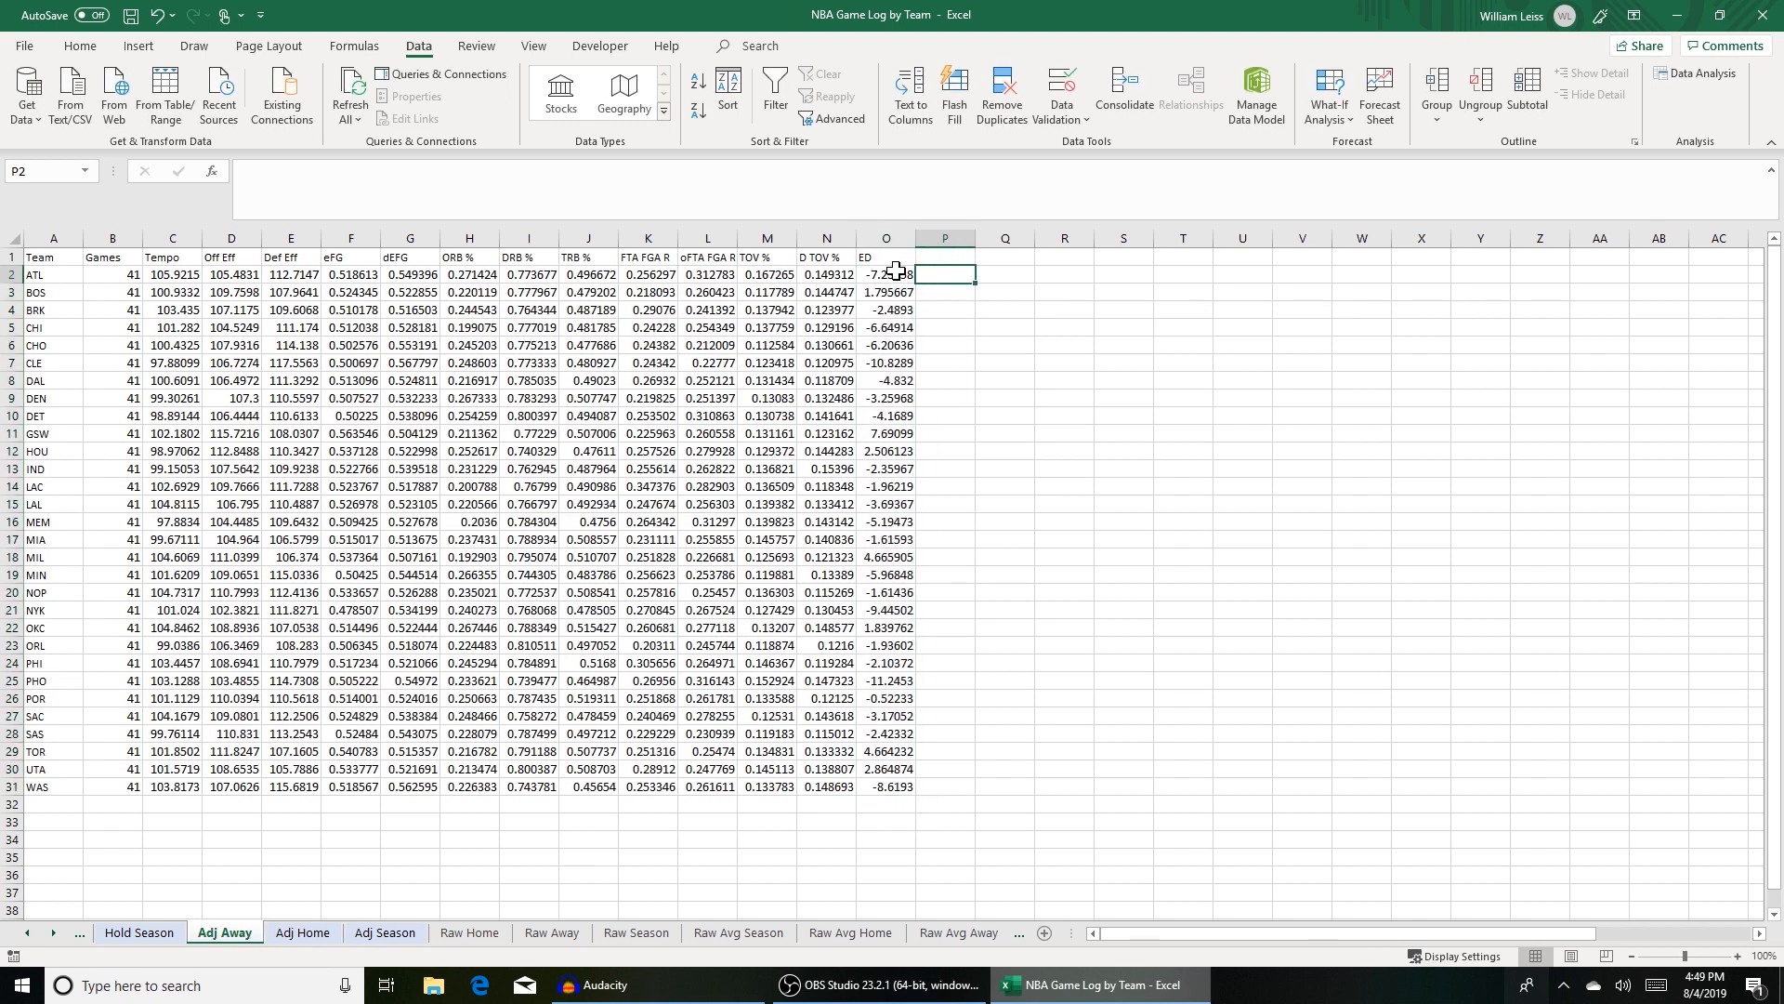
click(895, 270)
key(ctrl+c)
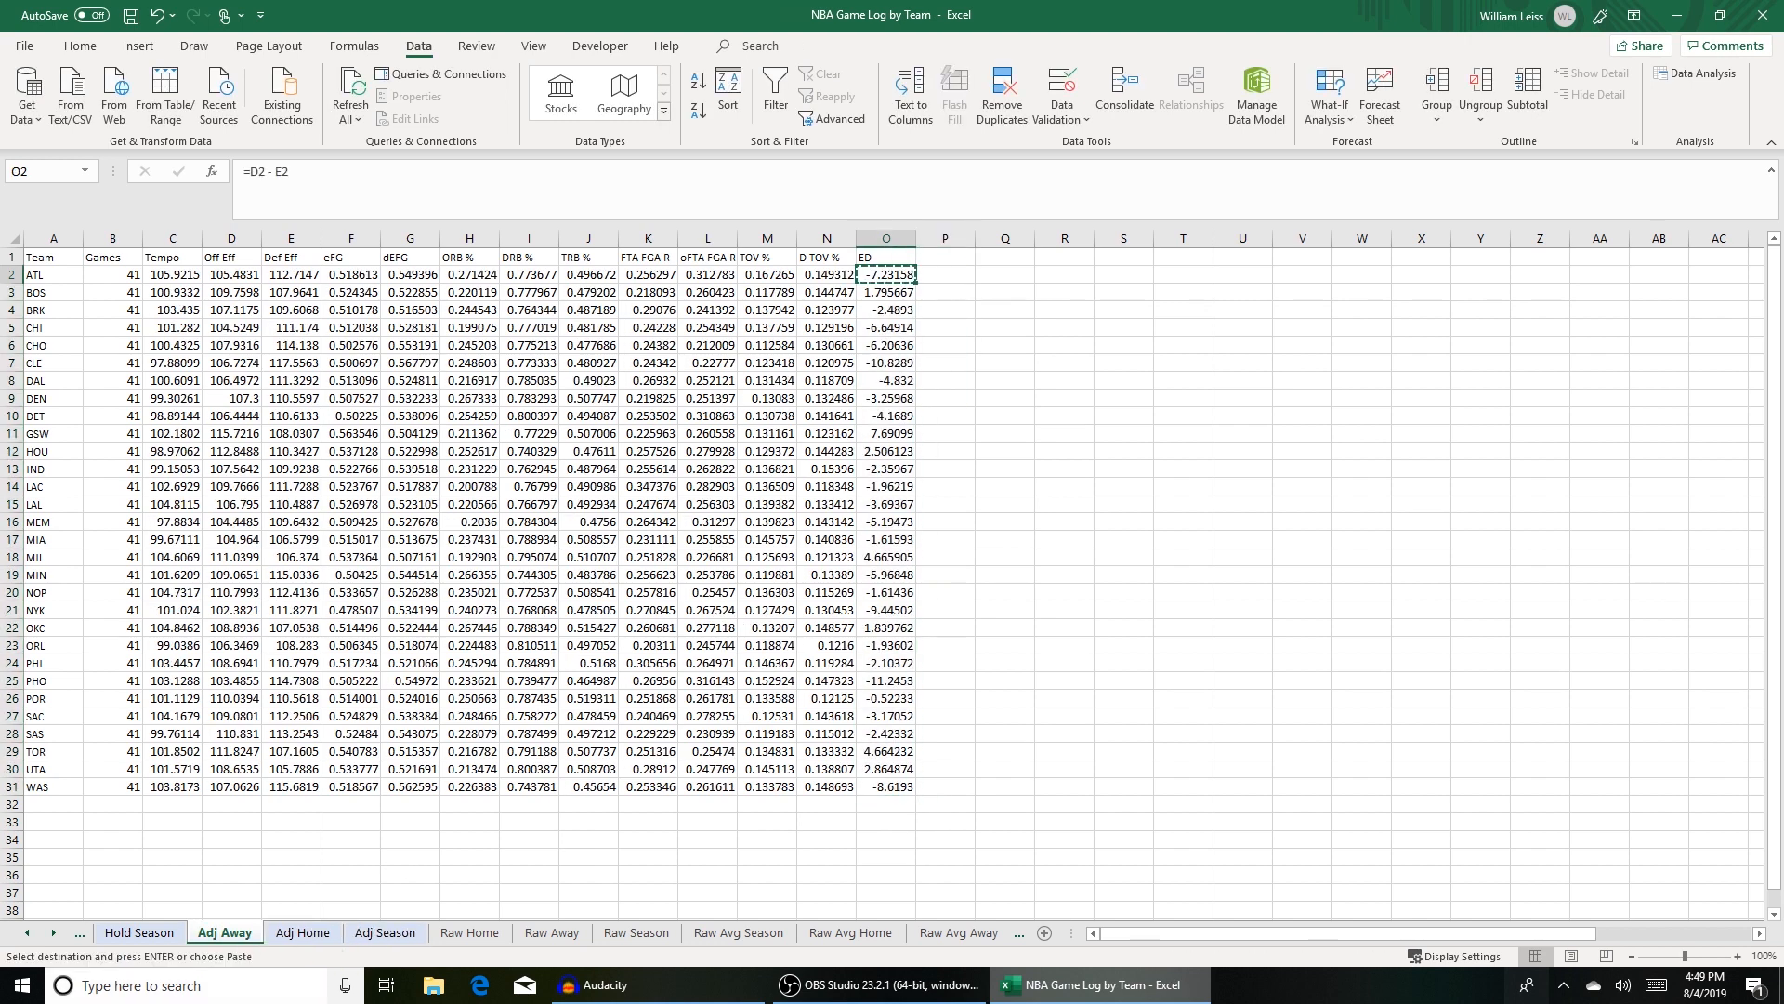
click(276, 932)
click(994, 274)
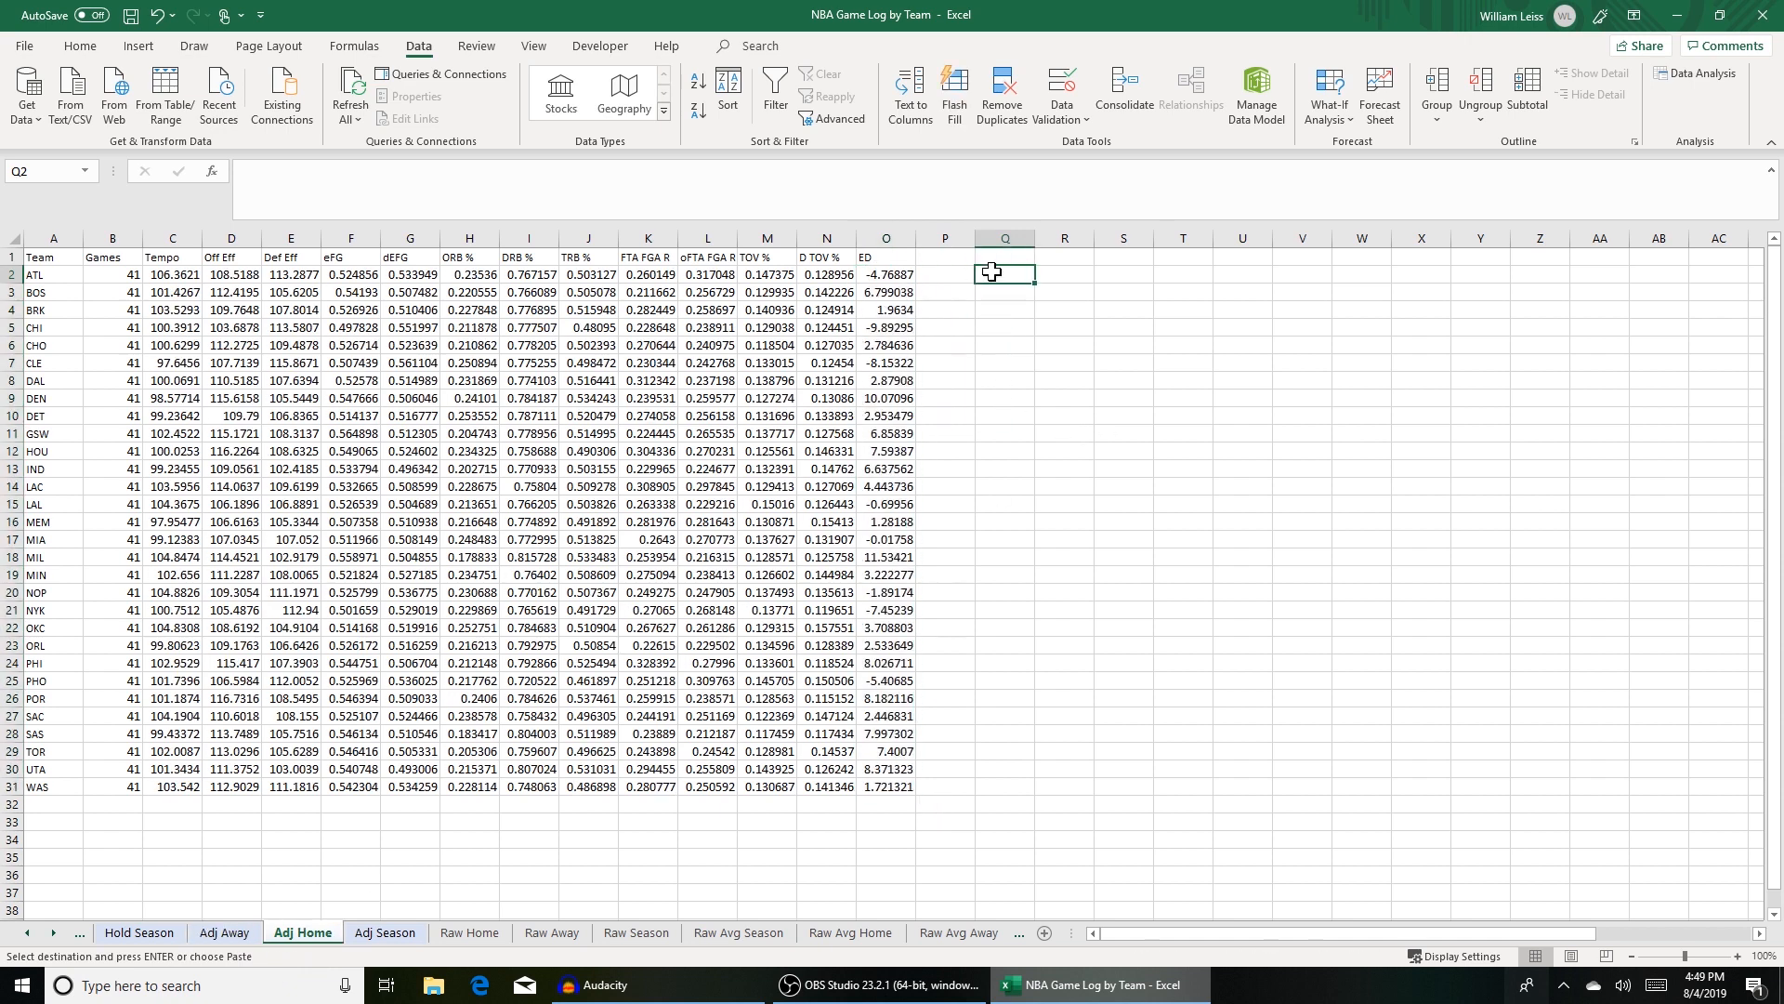
right_click(994, 273)
click(1066, 368)
Step: Copy BOS's home ED from O3 and paste it as a value into Q3
click(910, 294)
key(ctrl+c)
right_click(992, 290)
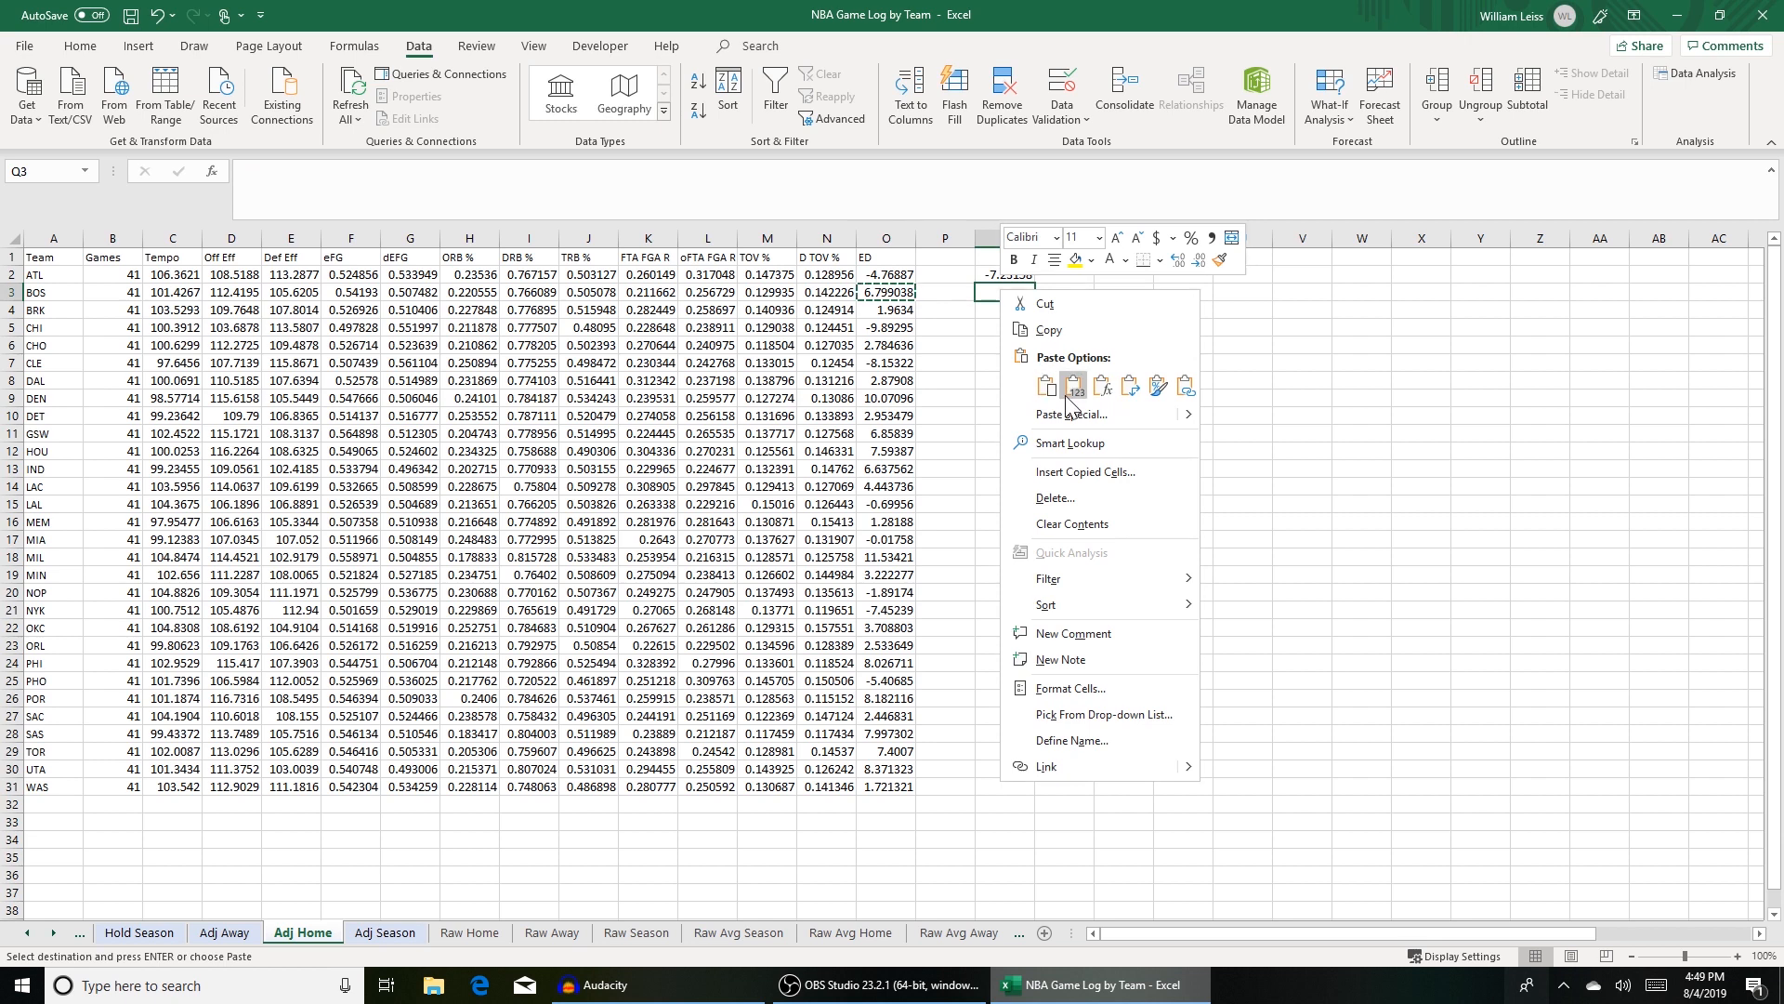
click(1066, 384)
drag(997, 274, 996, 286)
Step: Calculate BOS's home ED advantage over ATL's away ED in S2 with =Q3 - Q2
click(1123, 274)
text(=Q3)
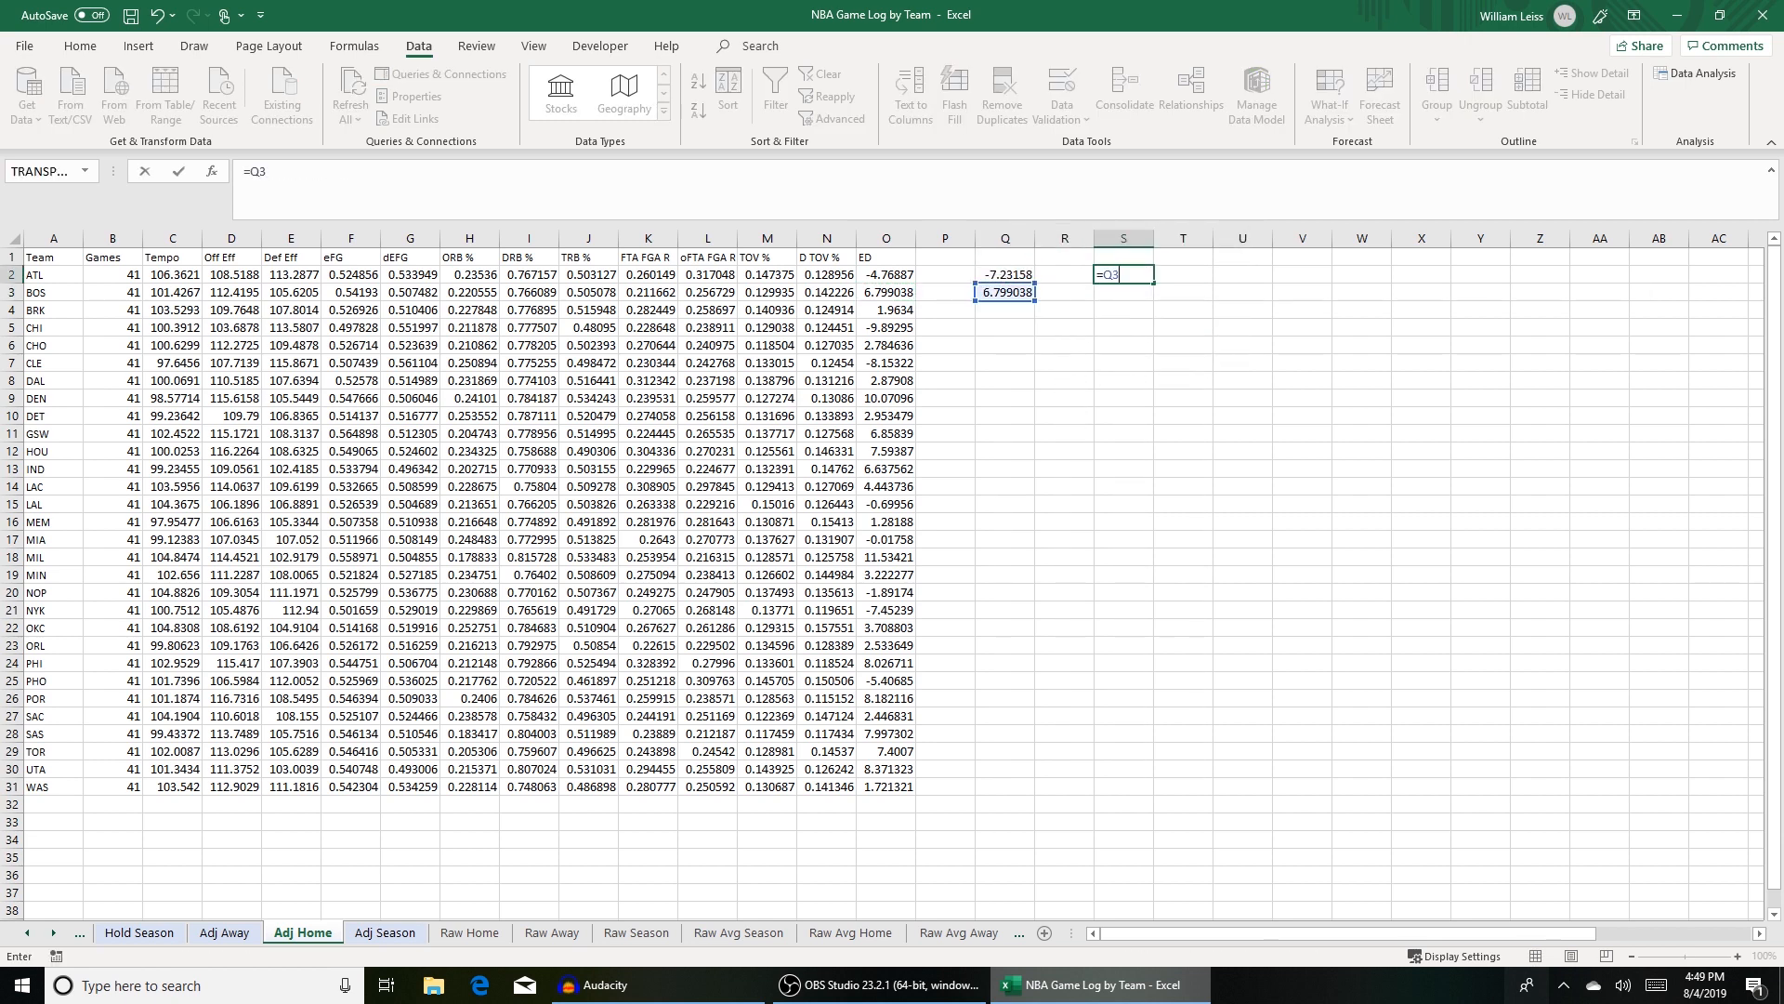
text(-Q2)
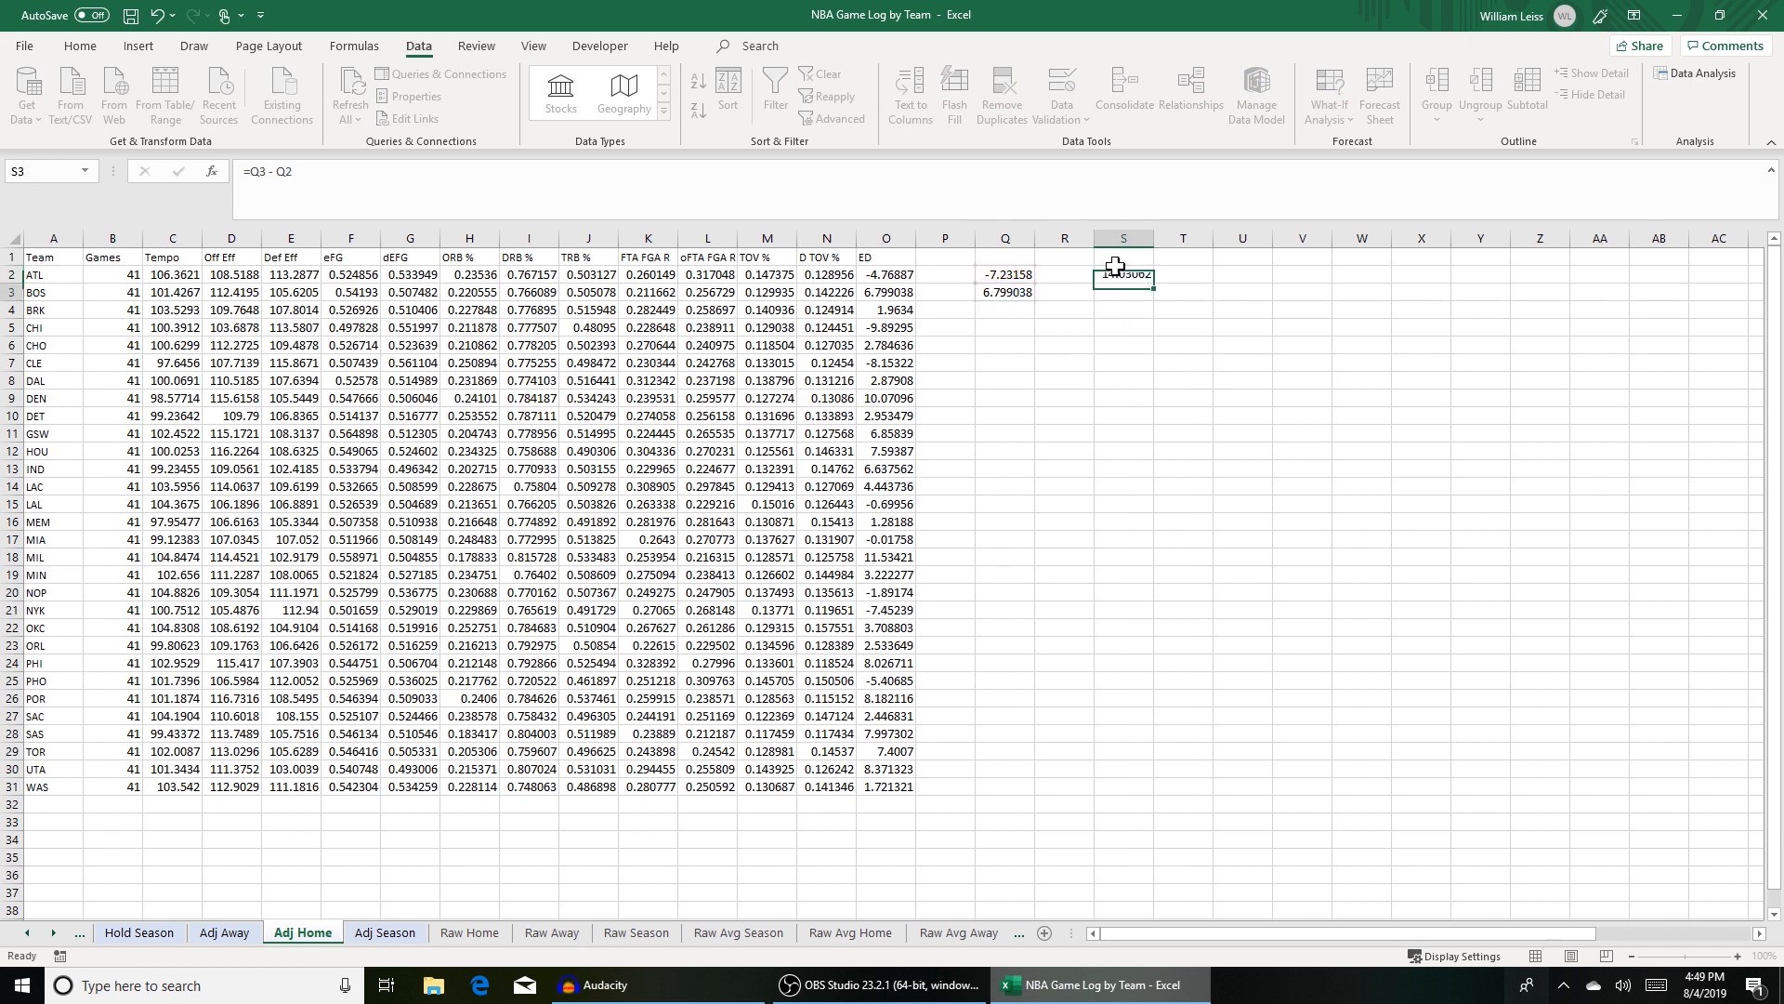
key(Return)
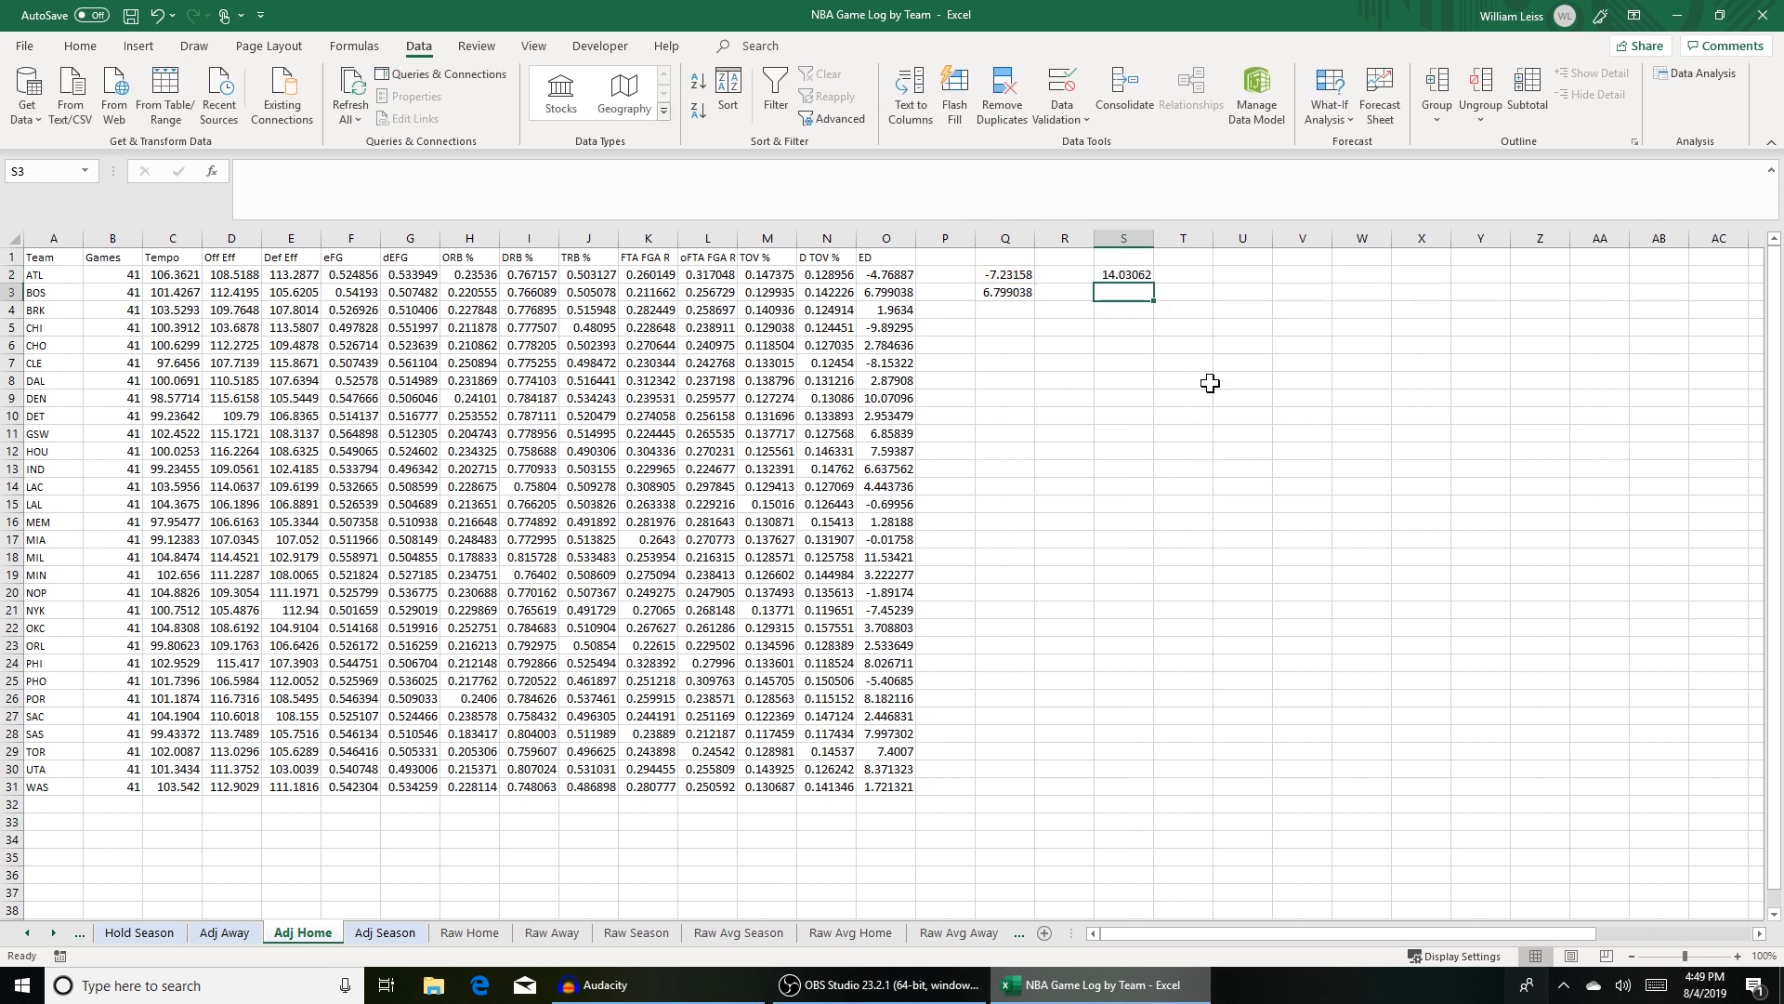
click(1139, 393)
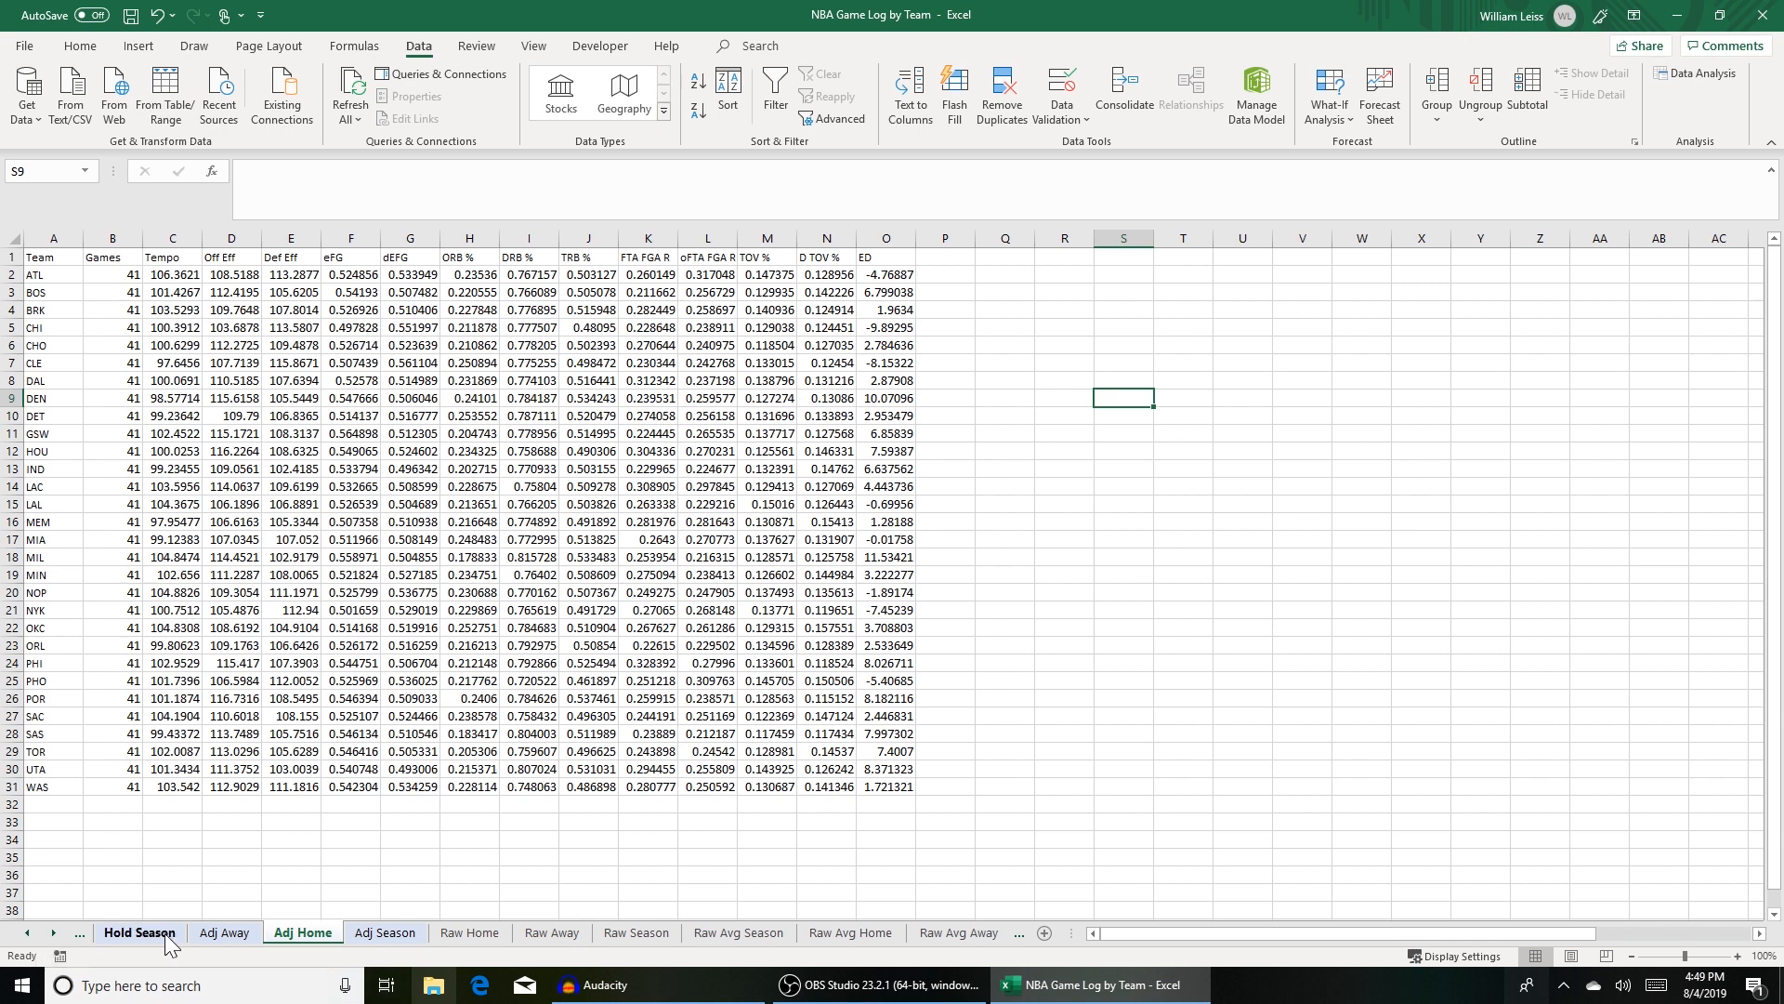
Step: Insert a new blank worksheet before the Adj Season sheet
click(52, 934)
key(shift+F11)
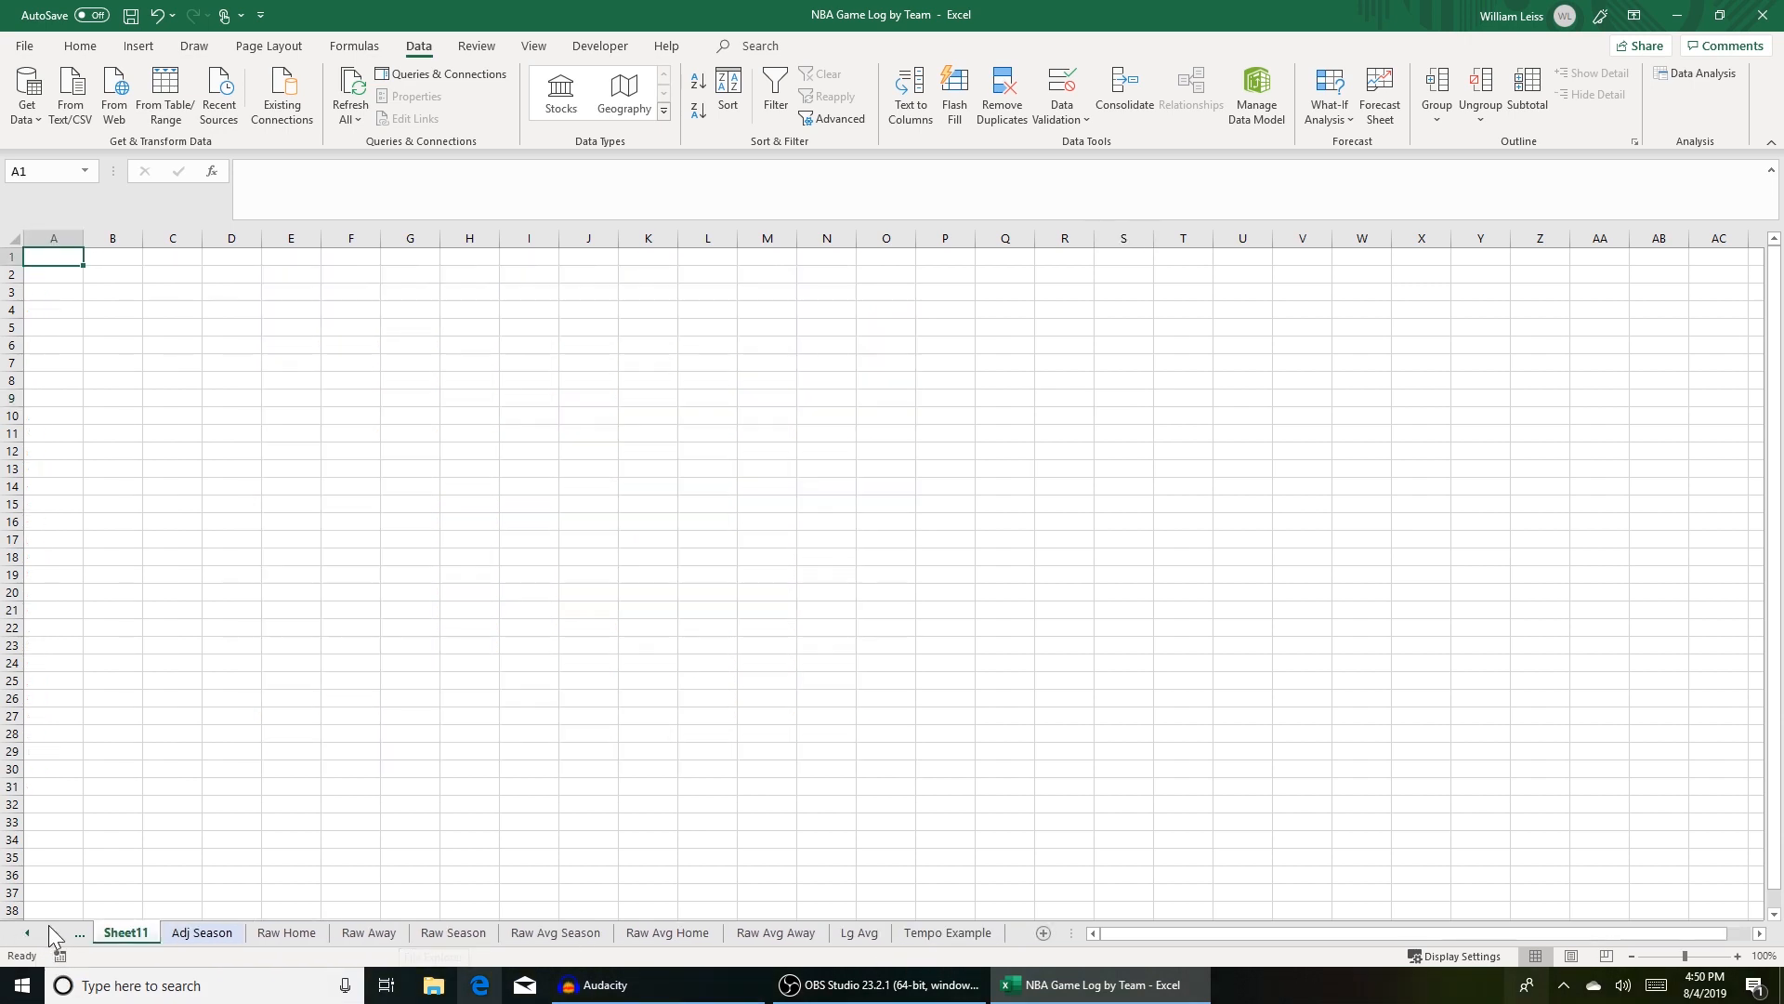
Step: Rename the new blank sheet as Stage
right_click(151, 935)
click(205, 734)
text(Stage)
click(294, 663)
Step: Label C2 as Away Team and C3 as Home Team on the Stage sheet
click(168, 275)
text(Away Team)
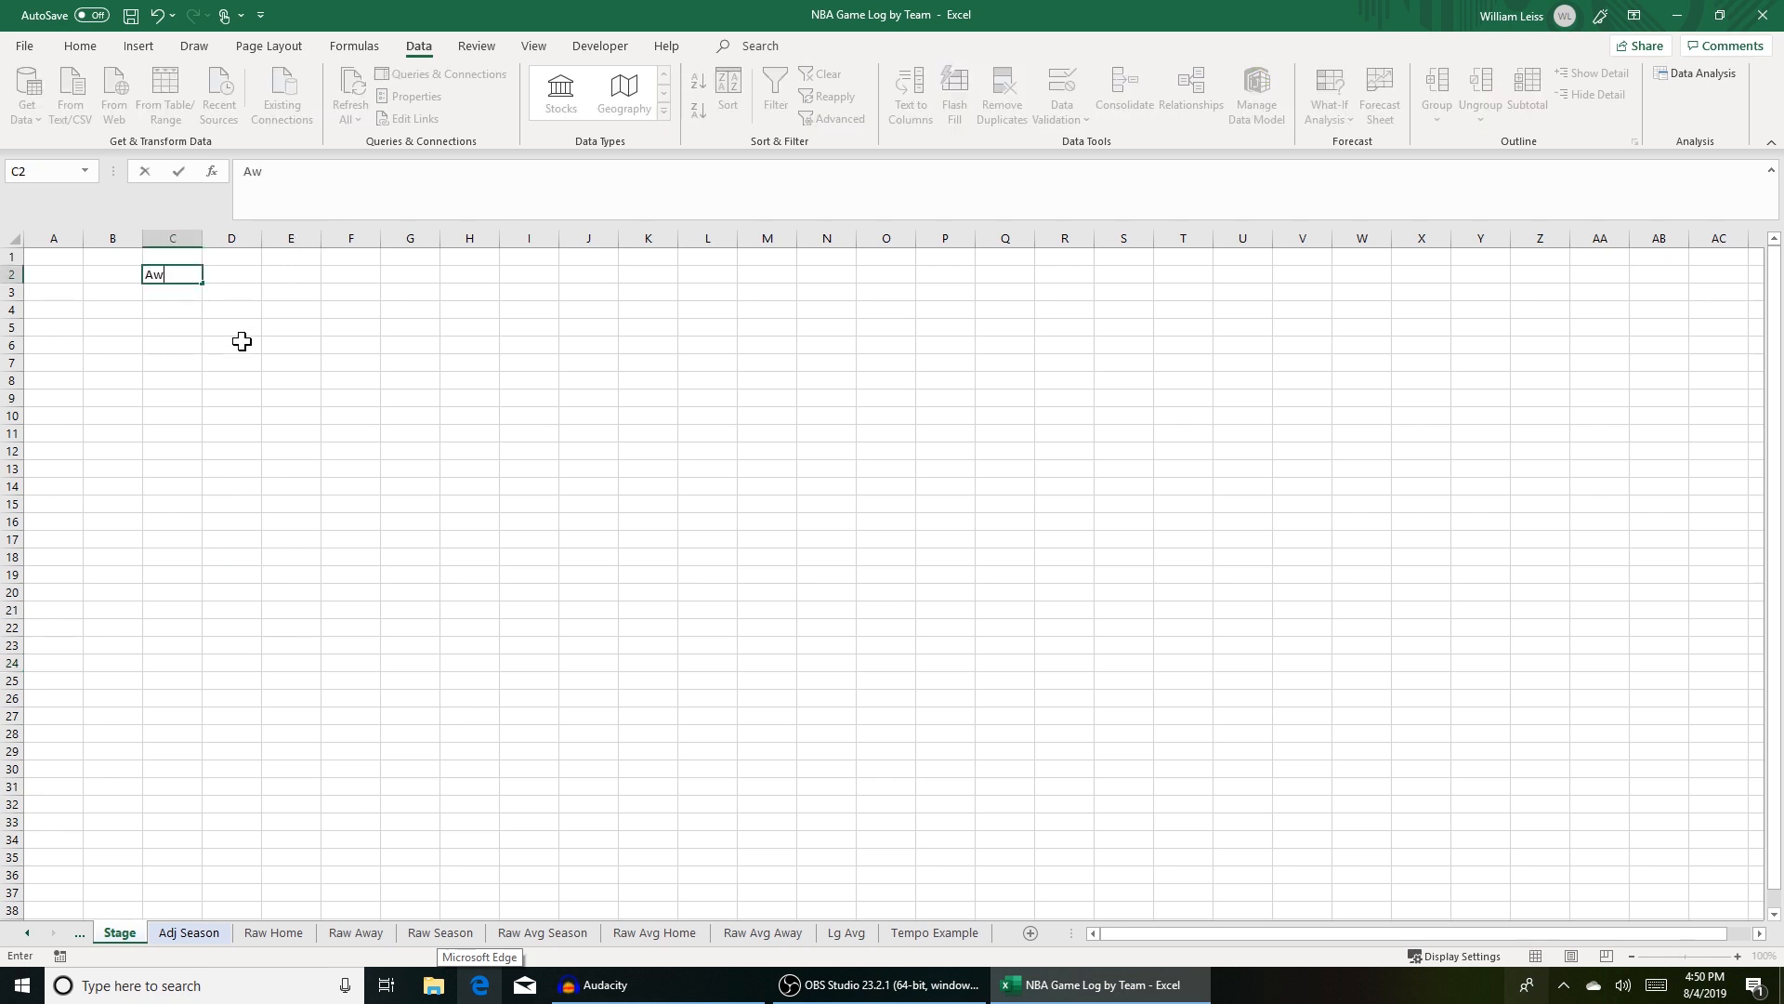
key(Return)
text(Home Team)
key(Return)
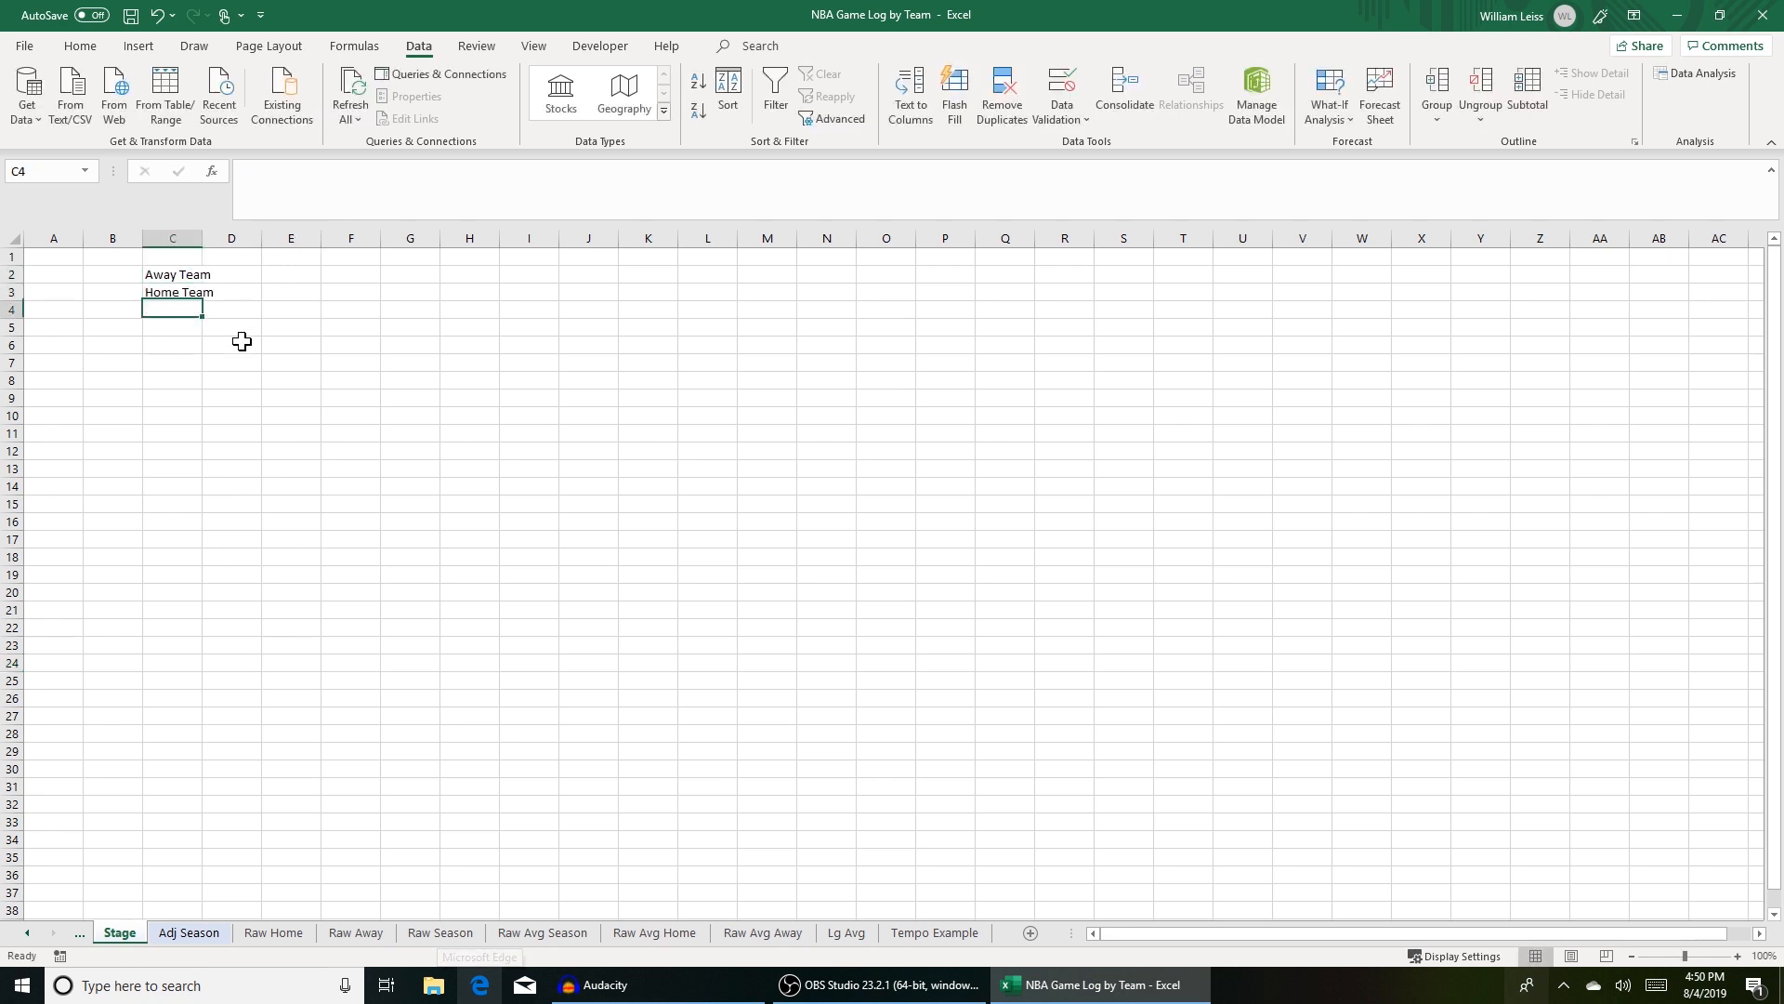
Step: Enter the headers OE, DE and Tempo in D1, E1 and F1
text(OE)
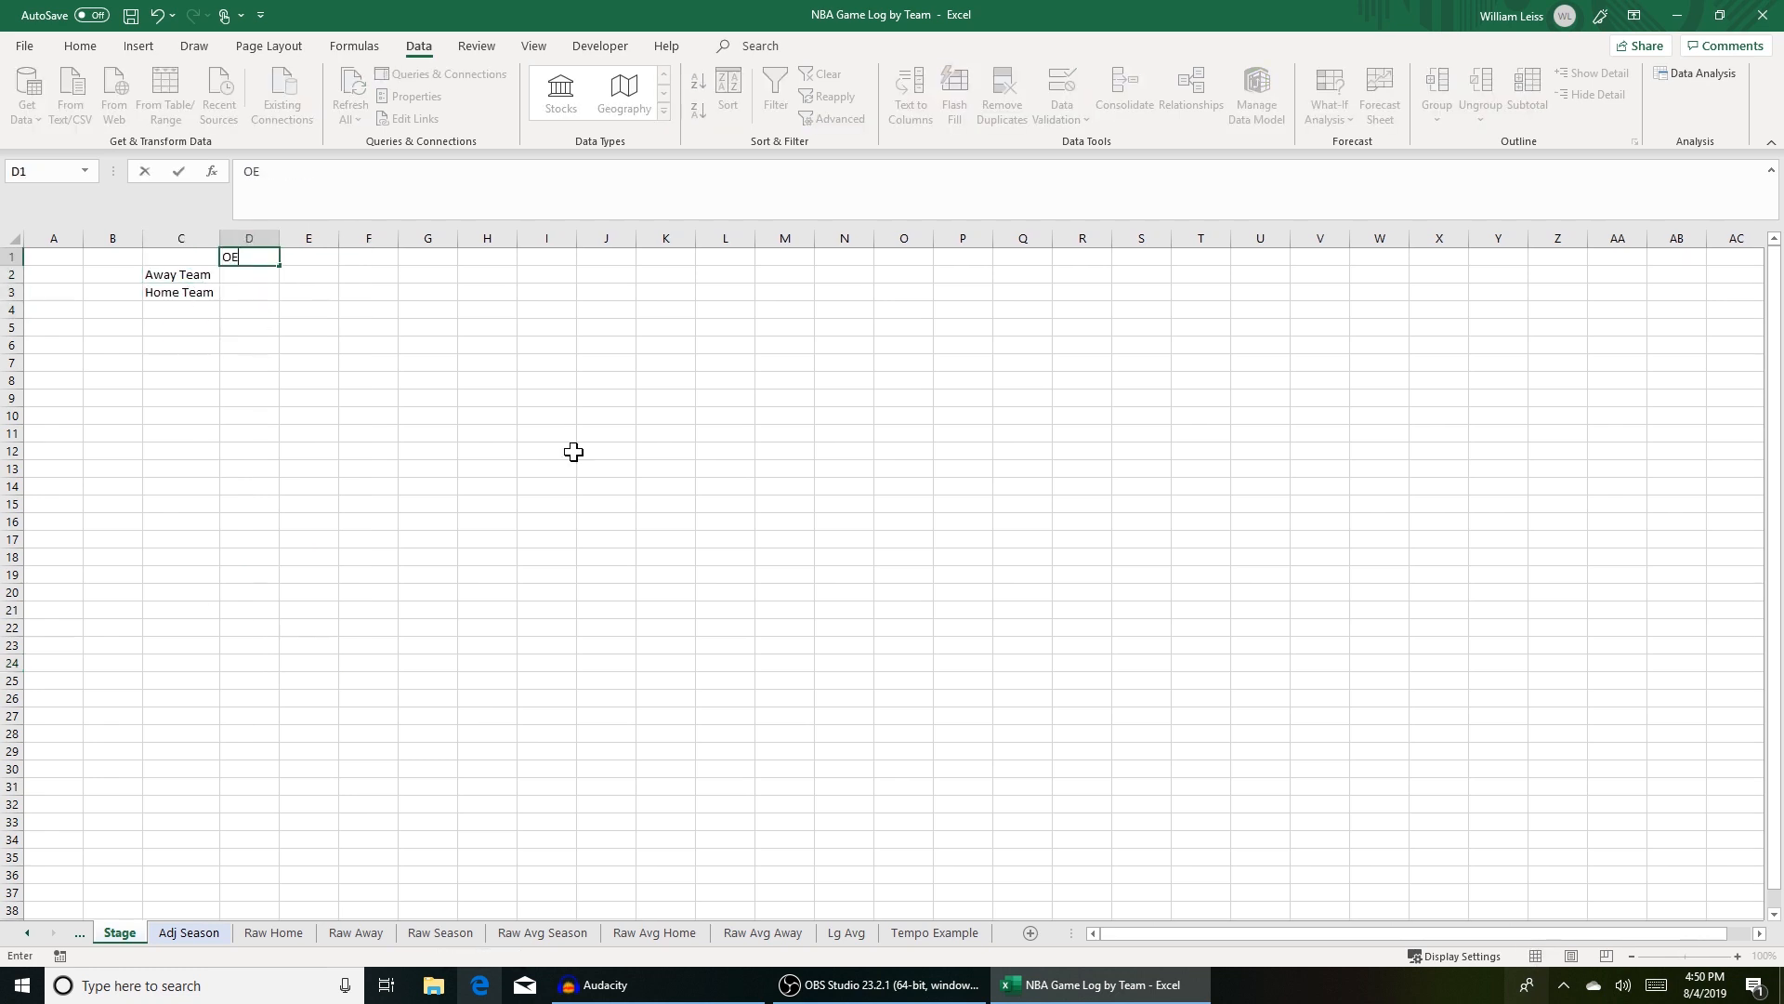
key(Tab)
text(DE)
key(Tab)
text(Tempo)
key(BackSpace)
key(BackSpace)
key(BackSpace)
text(mpo)
key(Return)
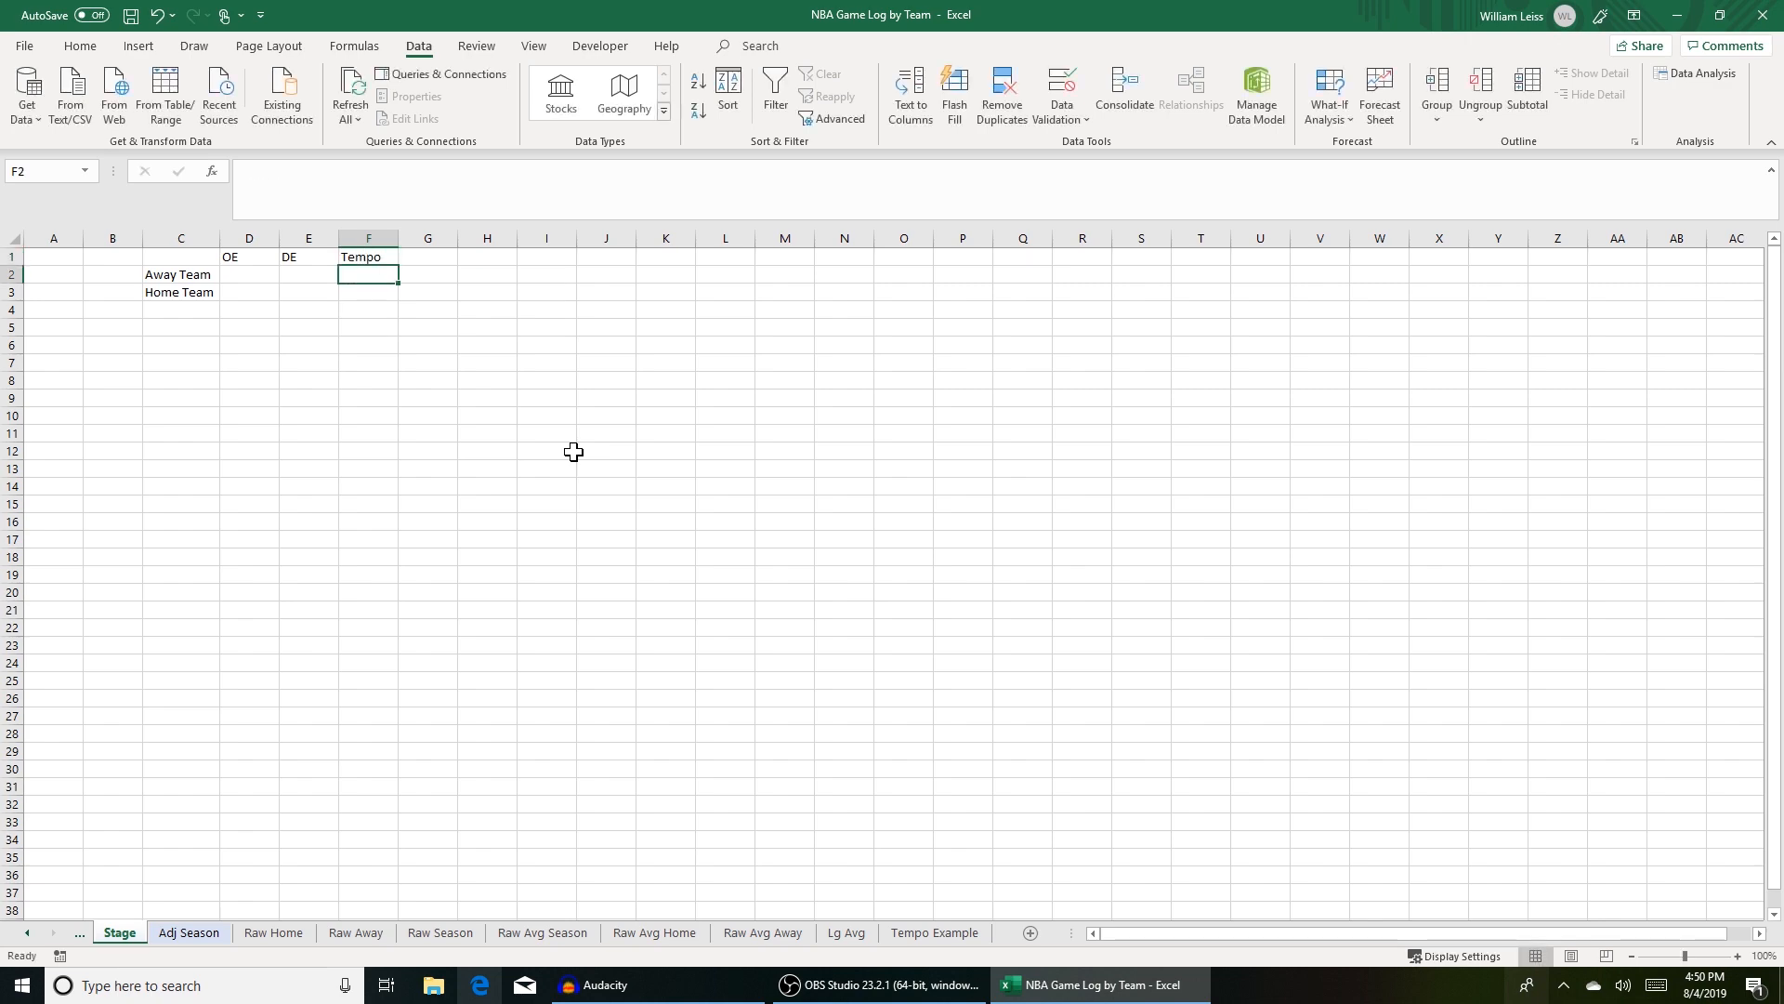
Step: Insert a blank column before OE and enter DAL as the away team in D2 and DEN as the home team in D3
key(ctrl+Page_Down)
key(ctrl+Page_Down)
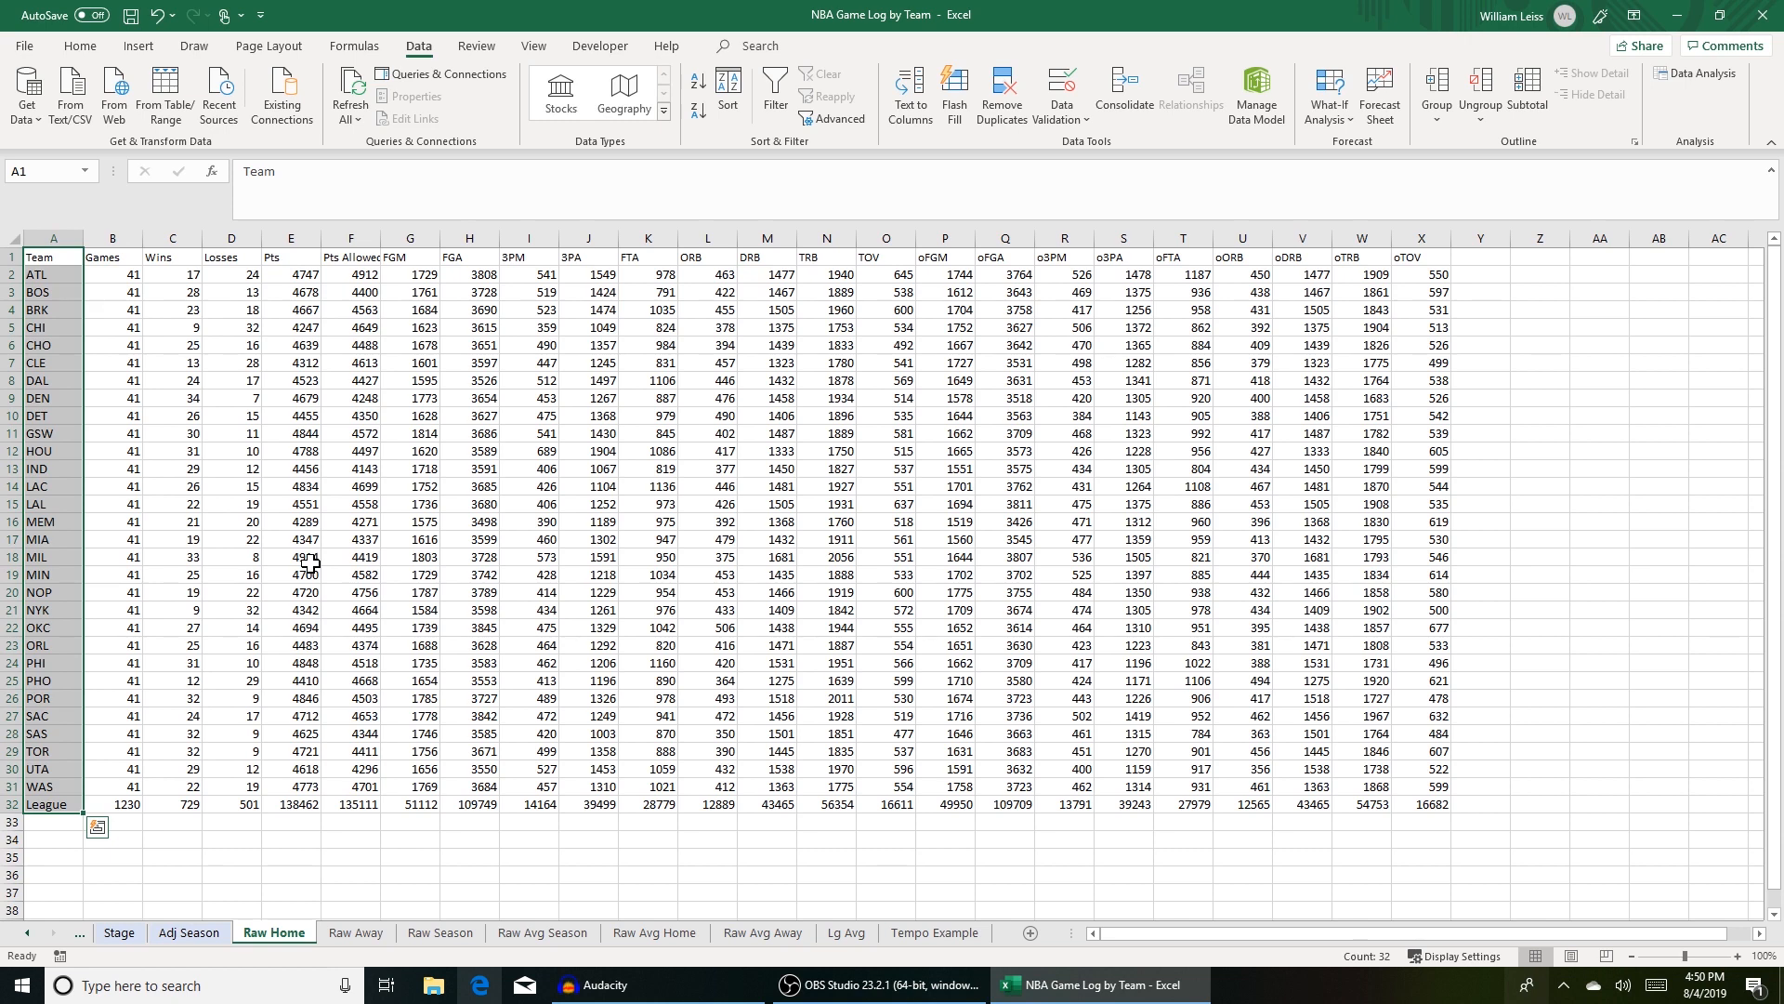
key(ctrl+Page_Up)
key(ctrl+Page_Up)
click(276, 278)
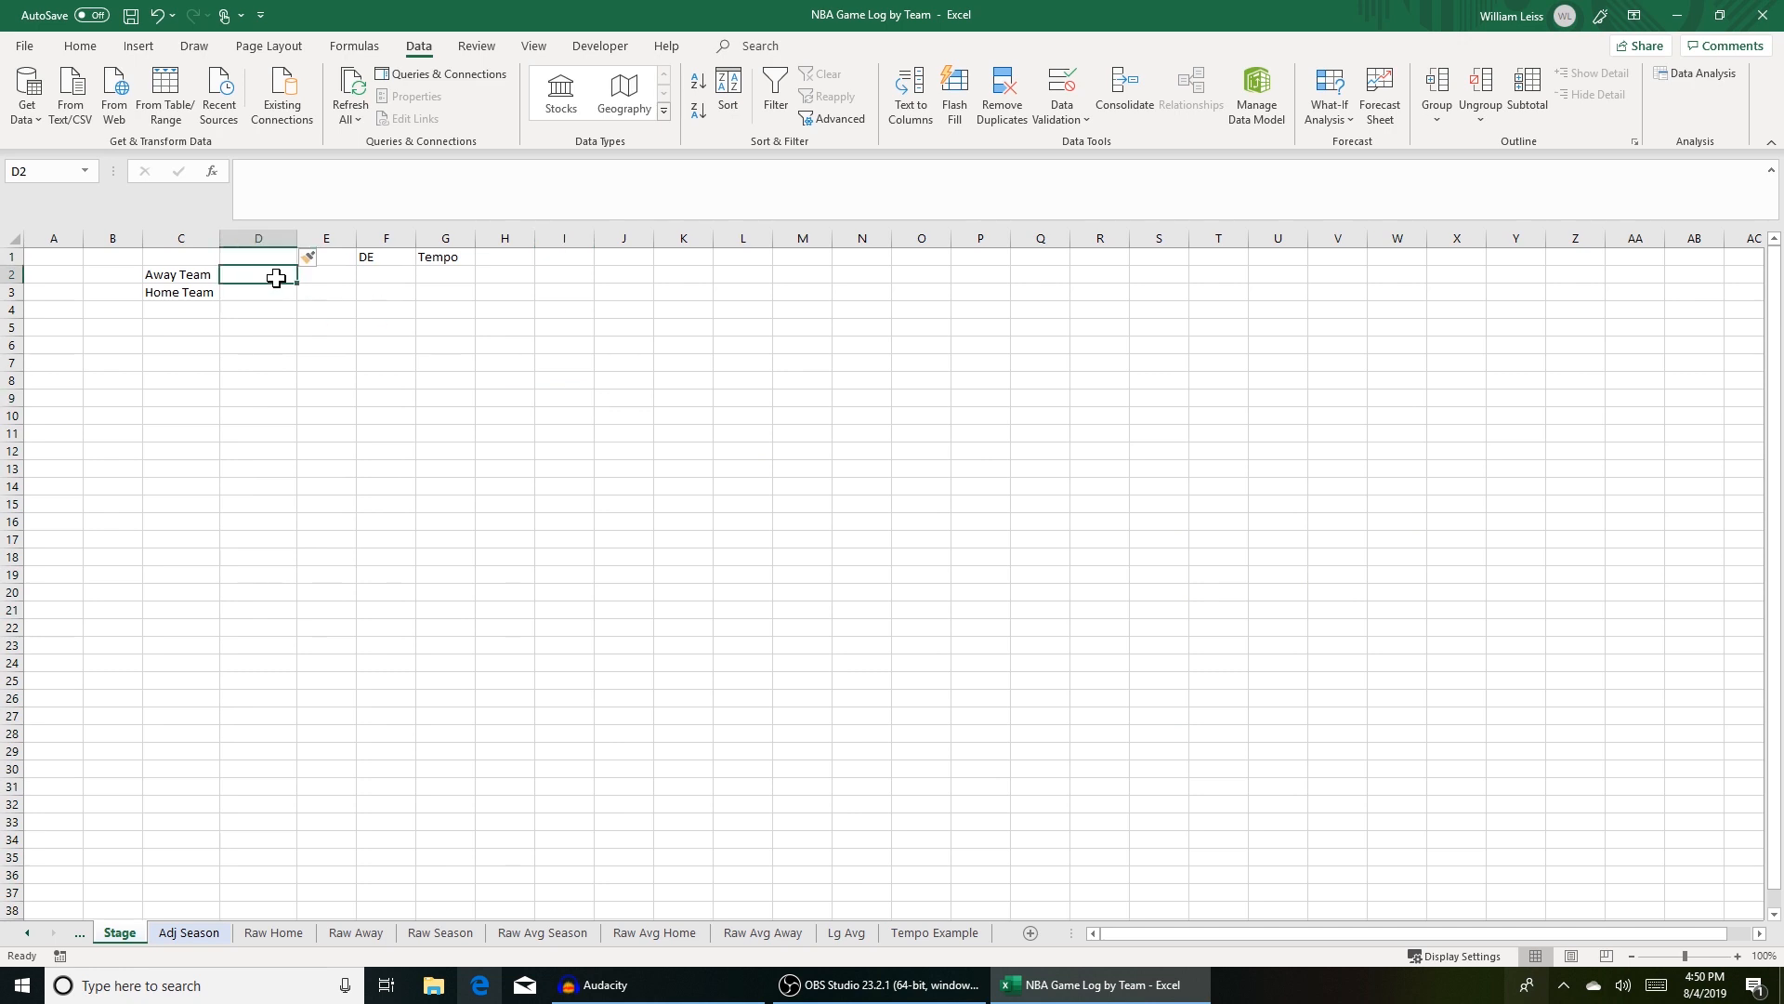
text(DAL)
text(DEN)
key(Return)
key(Up)
key(Up)
key(Right)
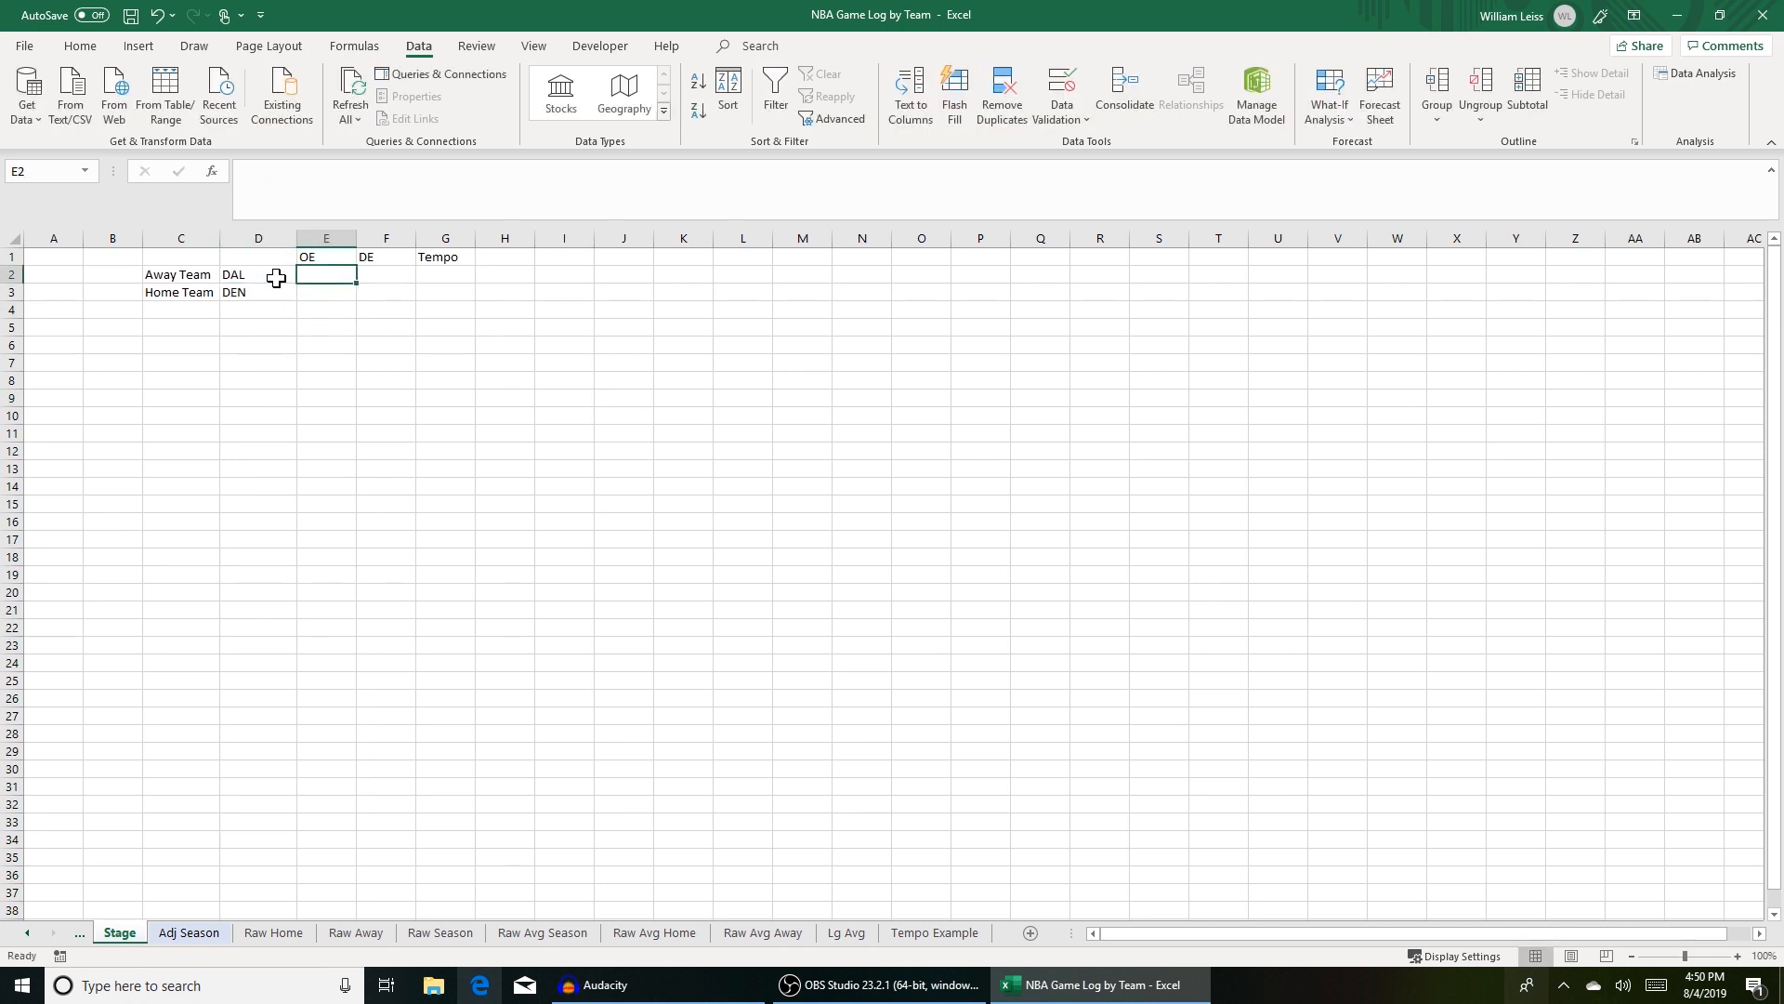
Step: Look up the away team's offensive efficiency in E2 with =VLOOKUP(D2, 'Adj Away'!A1:O31, 4, FALSE)
text(=VLOOKUP)
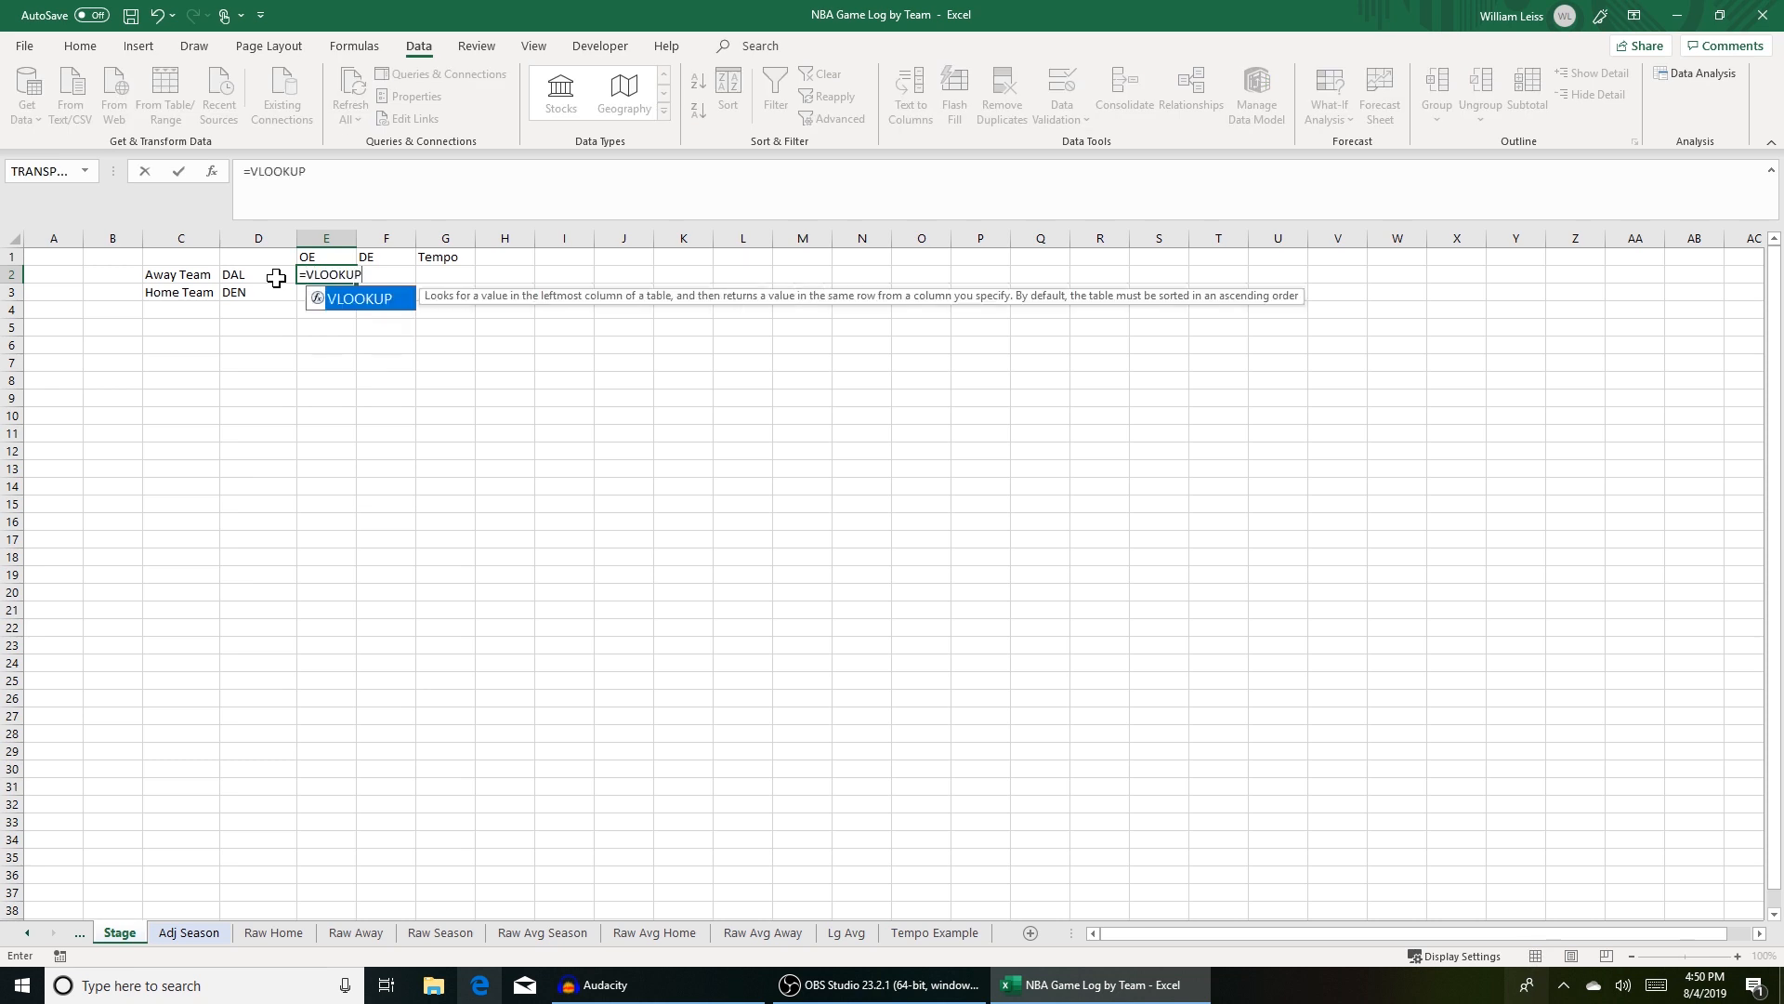
text(()
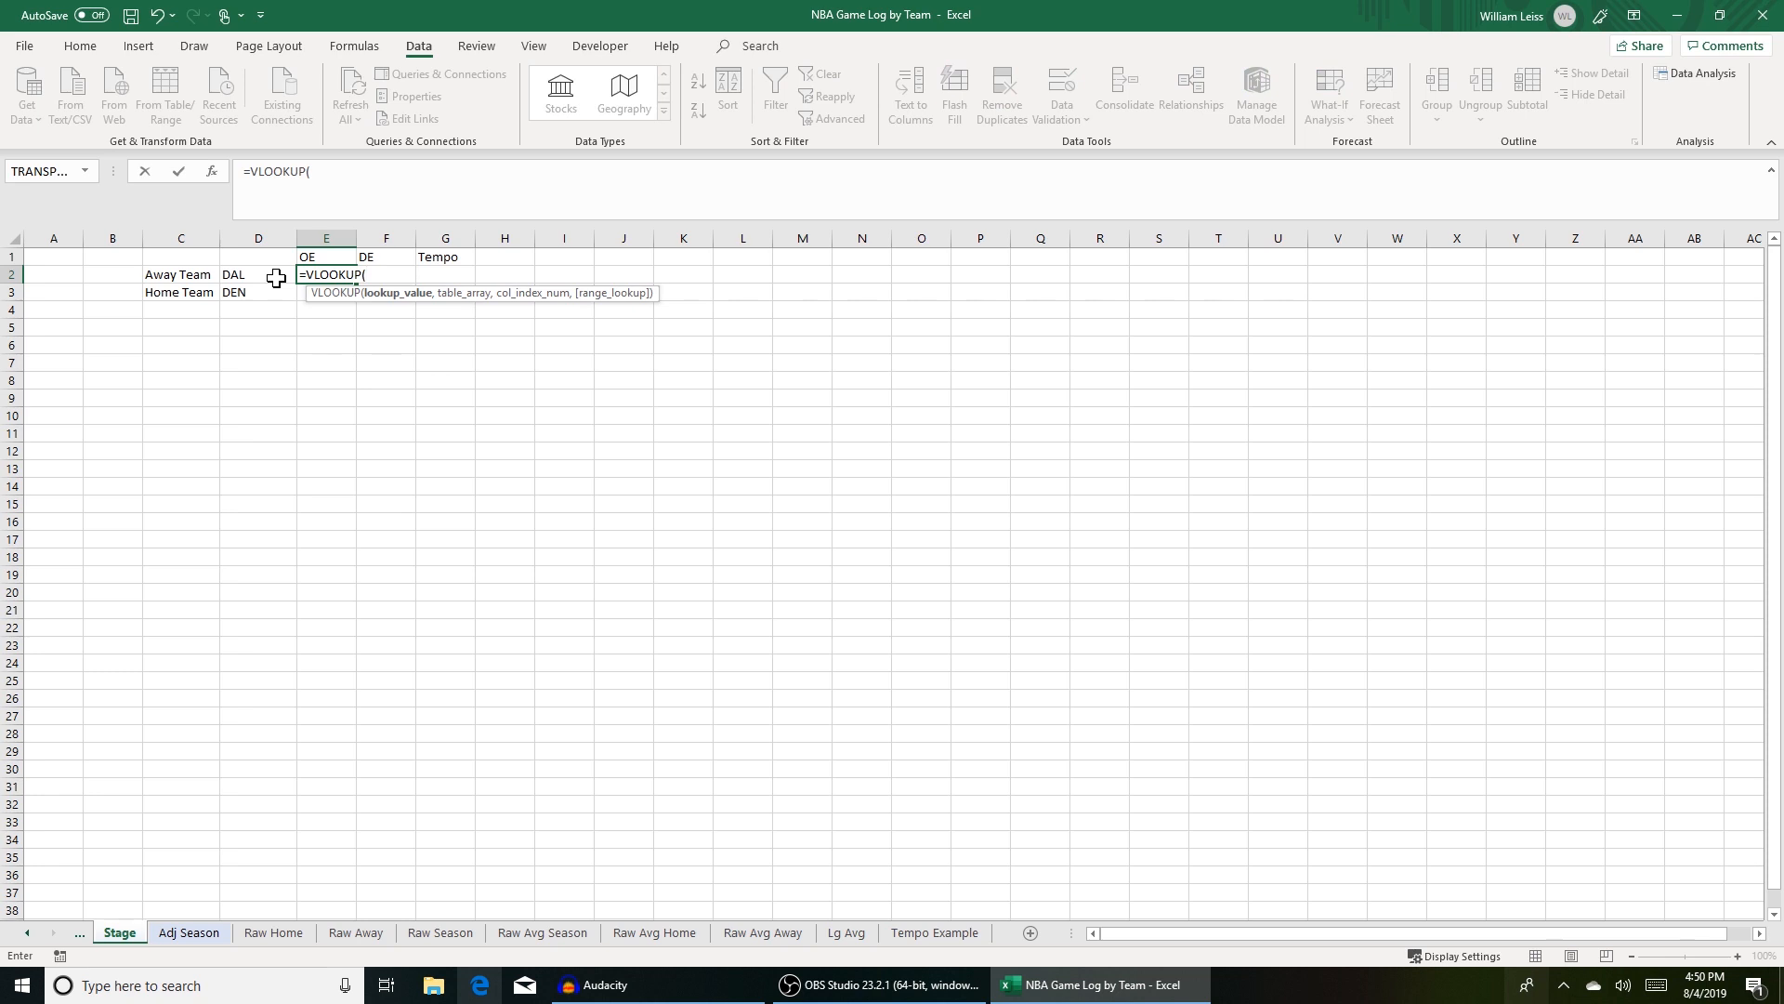
click(276, 277)
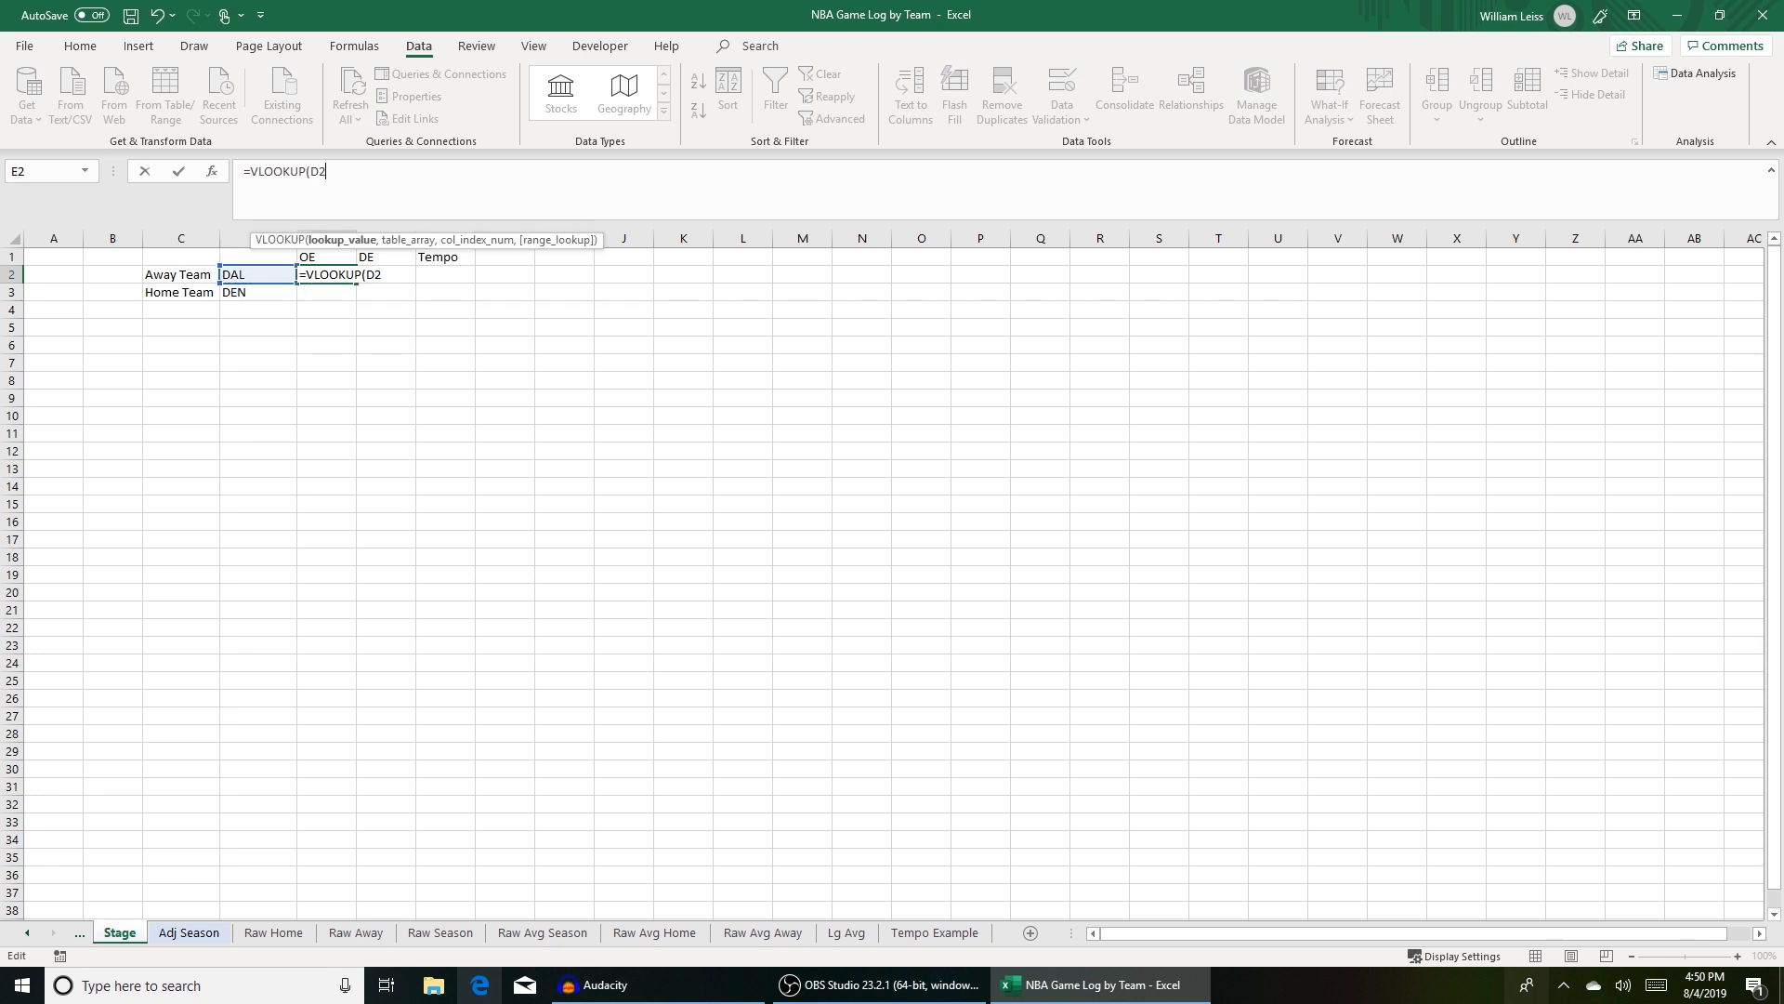
text(,)
click(27, 933)
click(313, 932)
drag(38, 256, 907, 784)
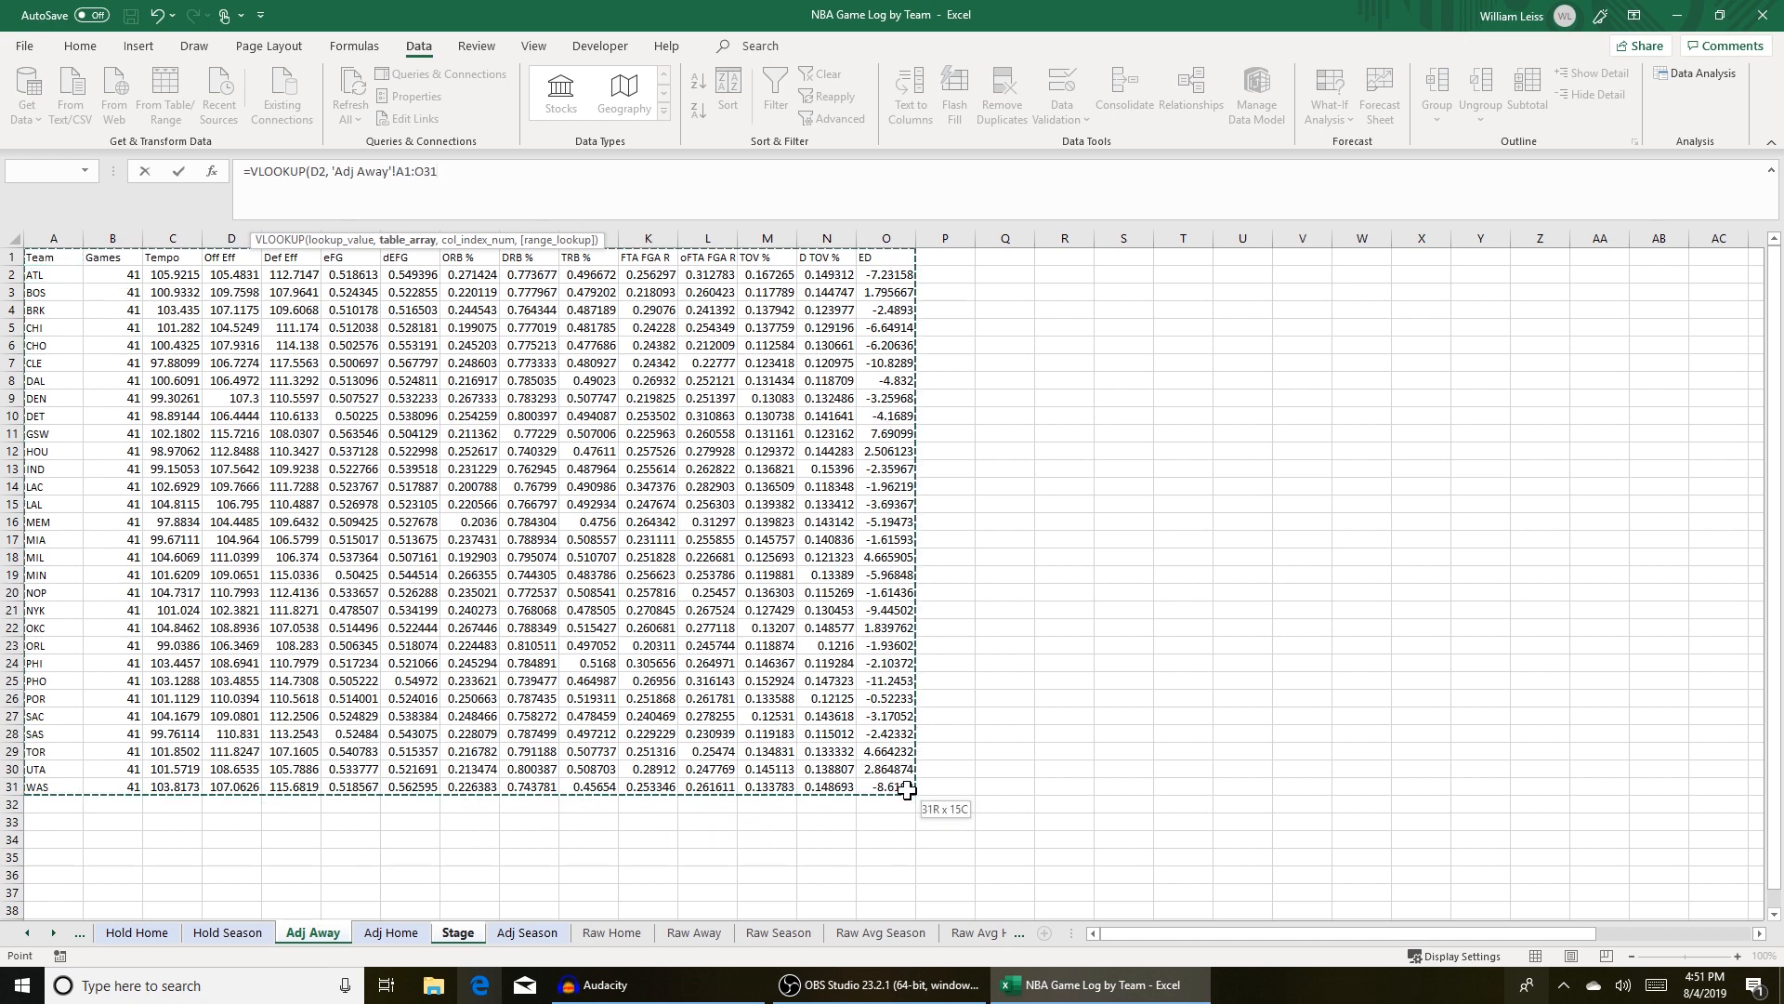
text(, )
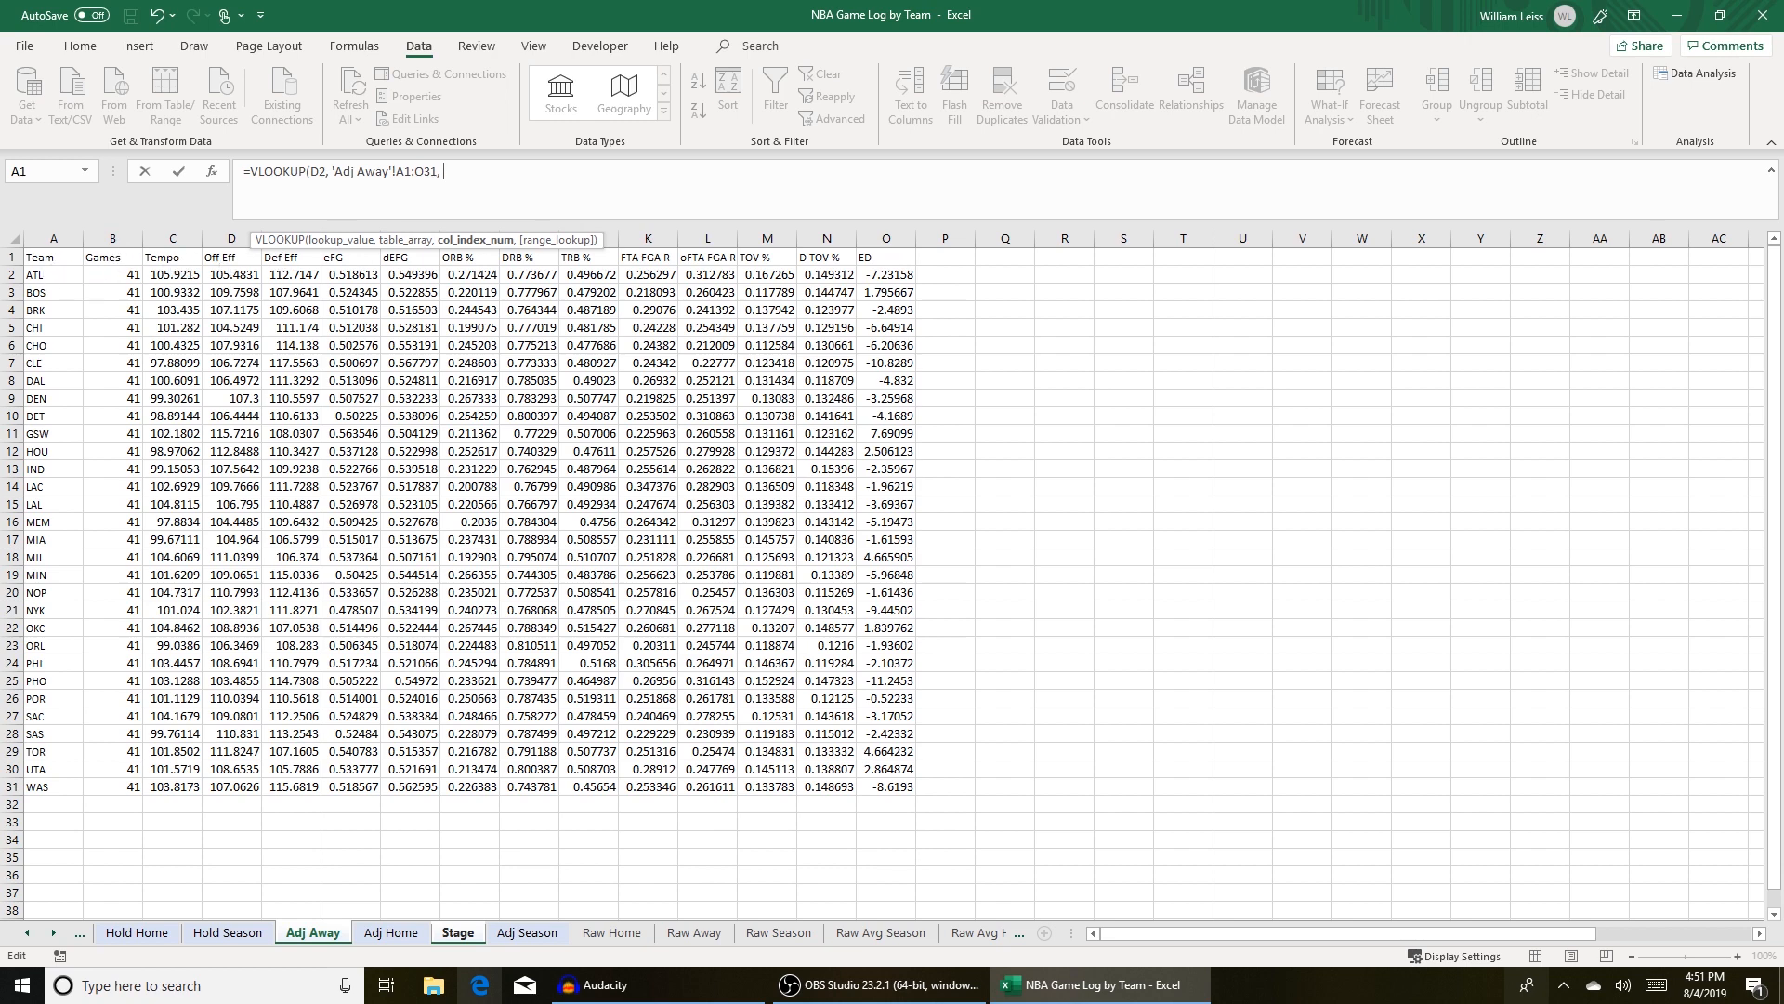
text(4, FALSE))
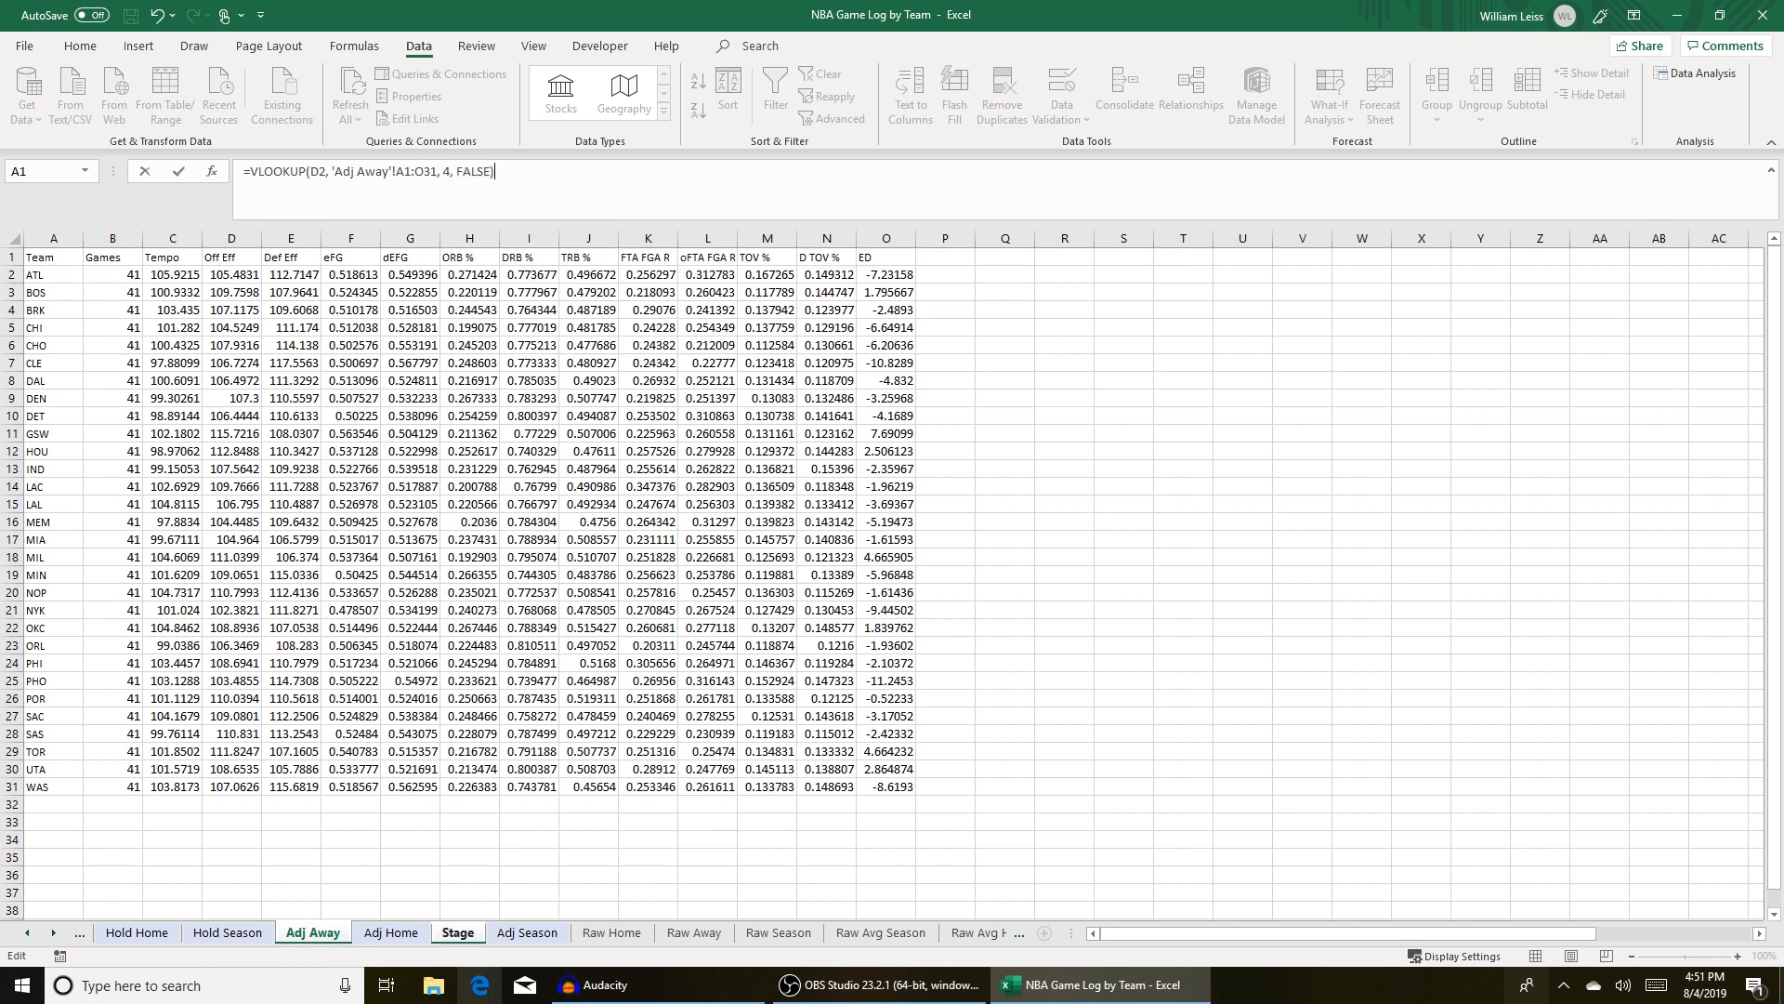
key(Return)
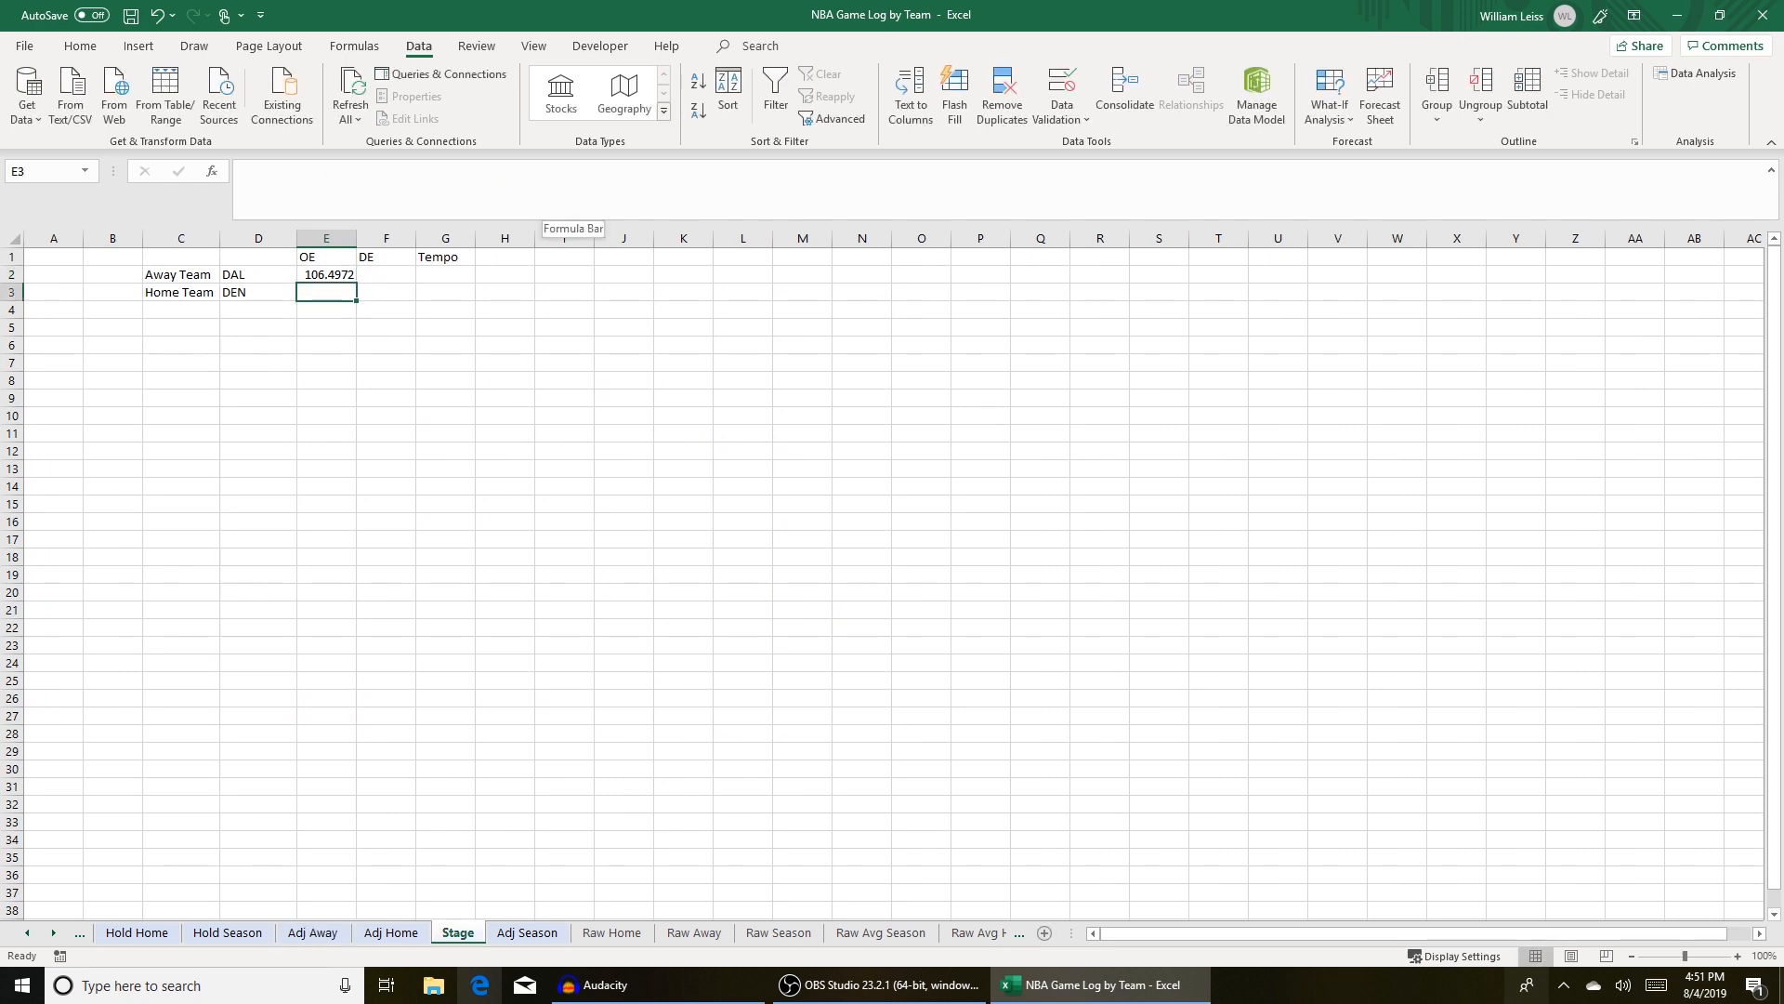
Step: Lock the references in the E2 lookup as $D2 and $A$1:$O$31
click(348, 274)
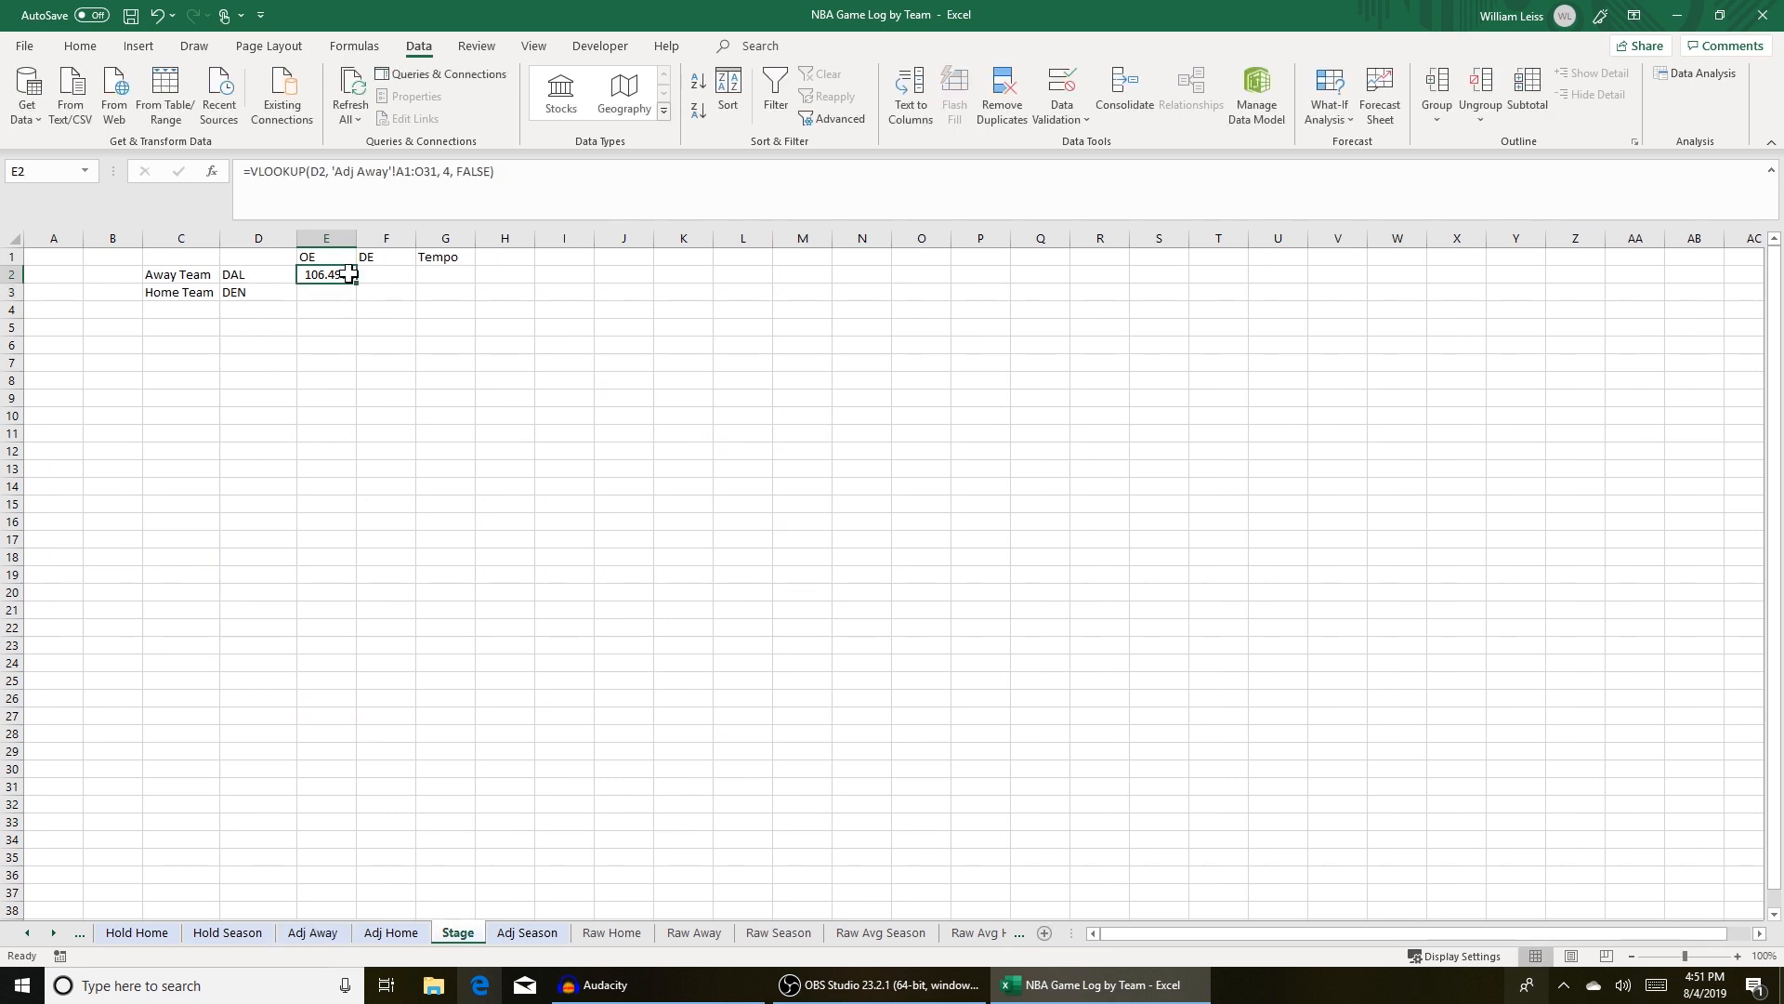
click(397, 171)
text($A)
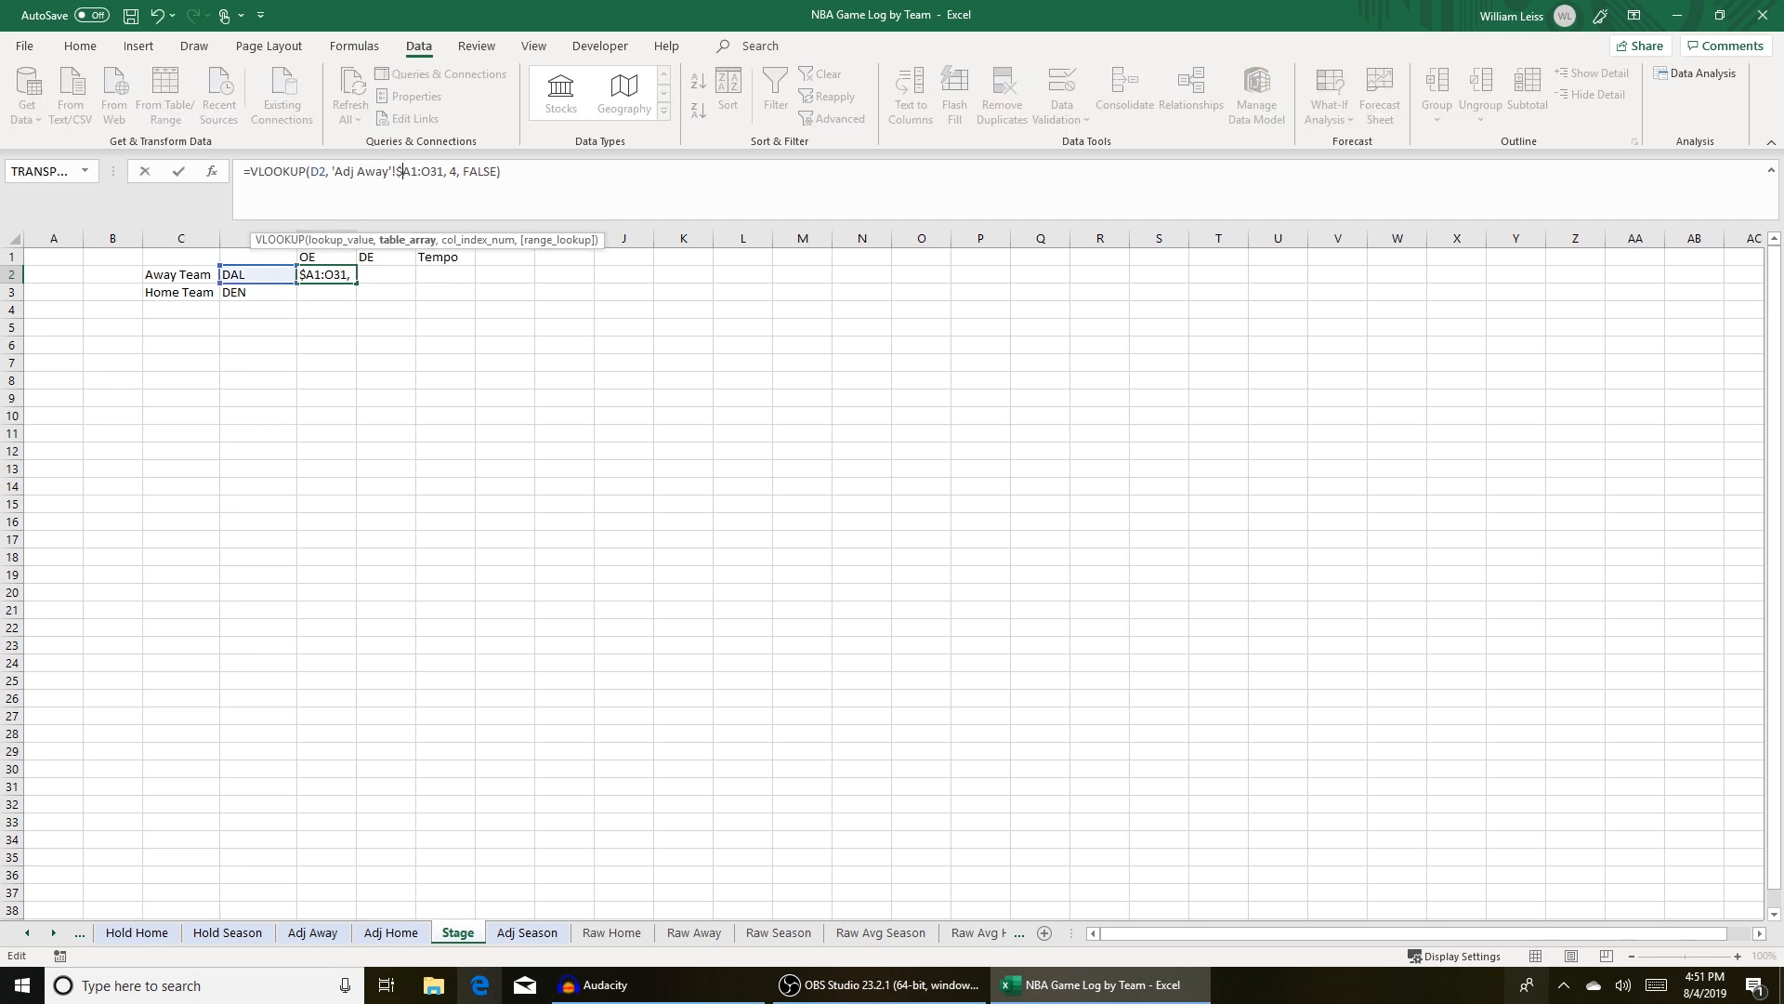
text($1:$)
key(Right)
text($)
click(312, 171)
text($)
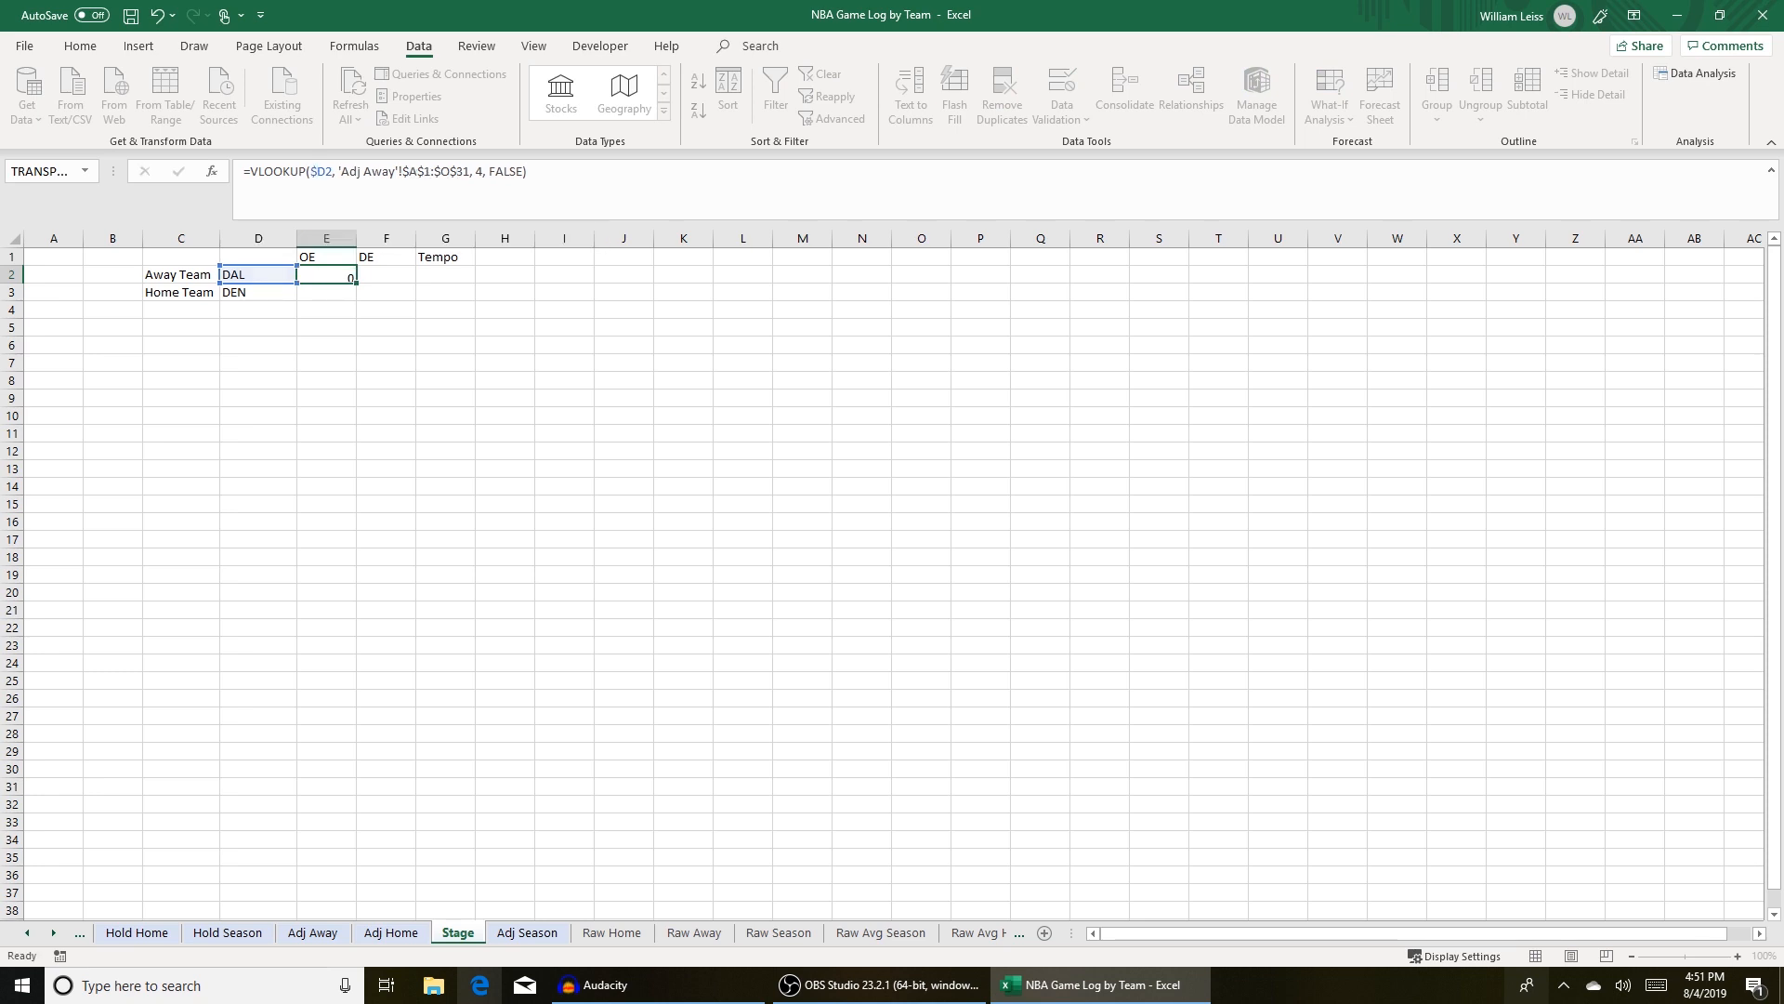
key(ctrl+Return)
Step: Copy the OE lookup from E2 down to E3 and copy both formulas into F2:F3 under DE
key(ctrl+c)
key(Down)
key(ctrl+v)
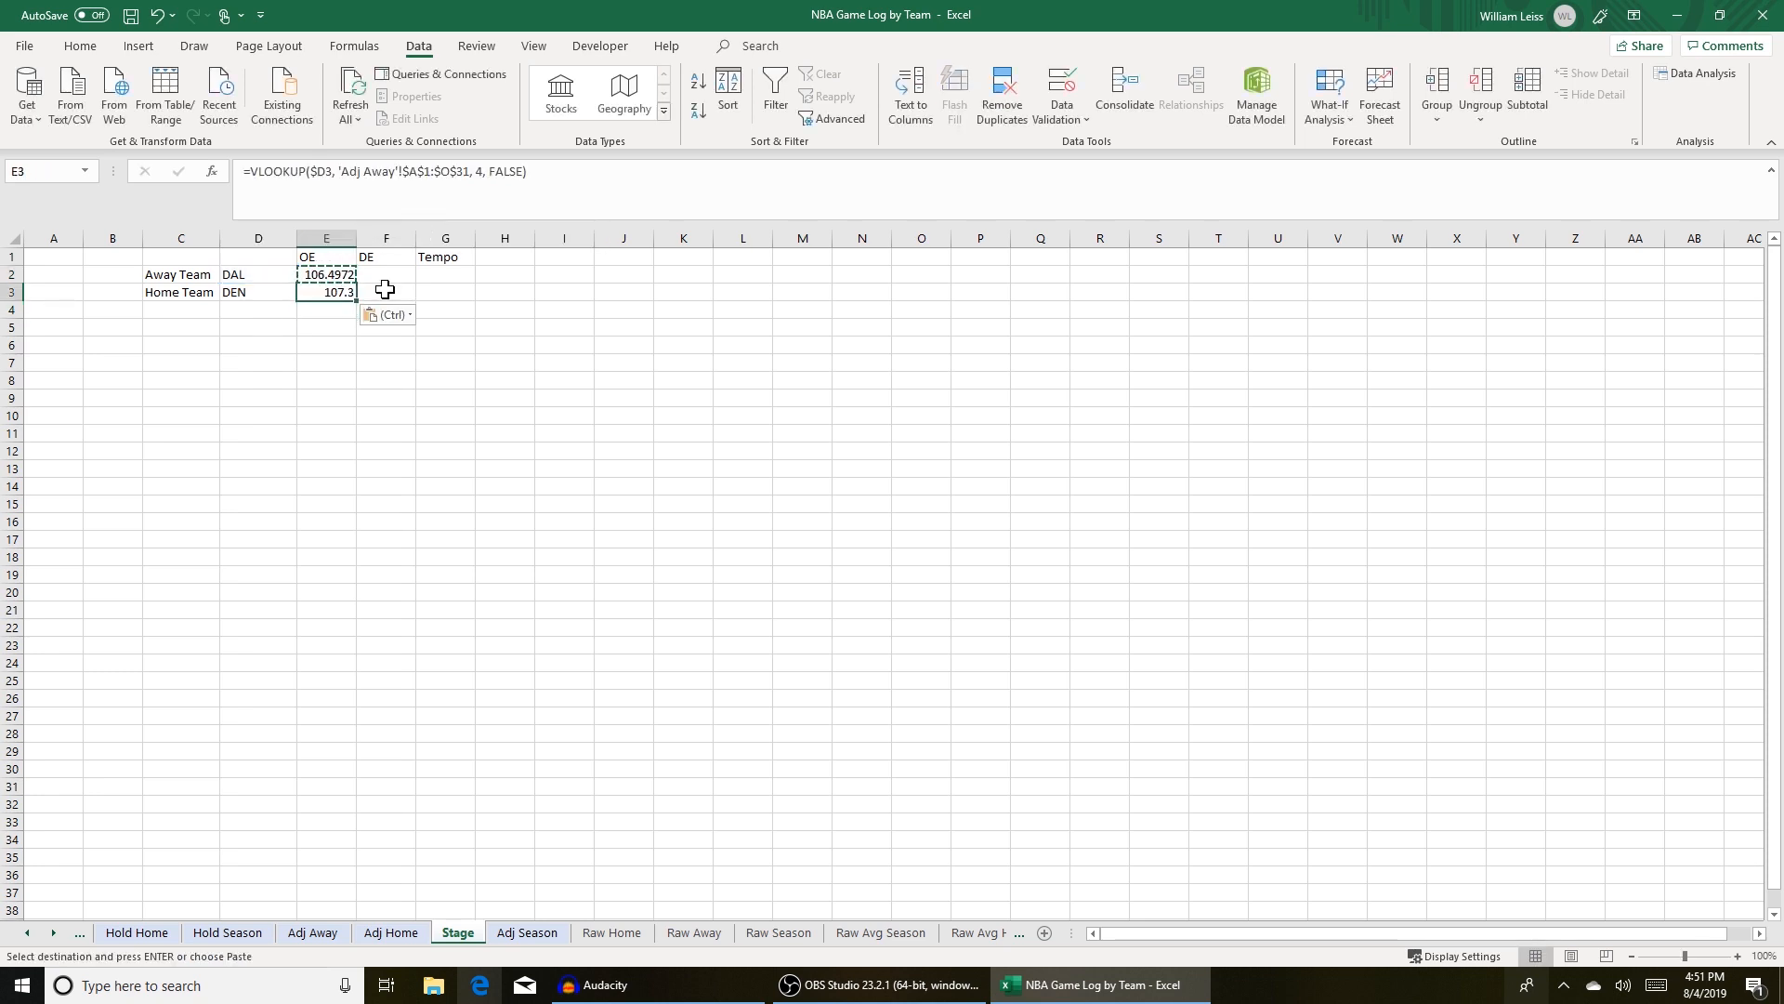
drag(330, 275, 339, 293)
key(ctrl+c)
click(373, 275)
key(ctrl+v)
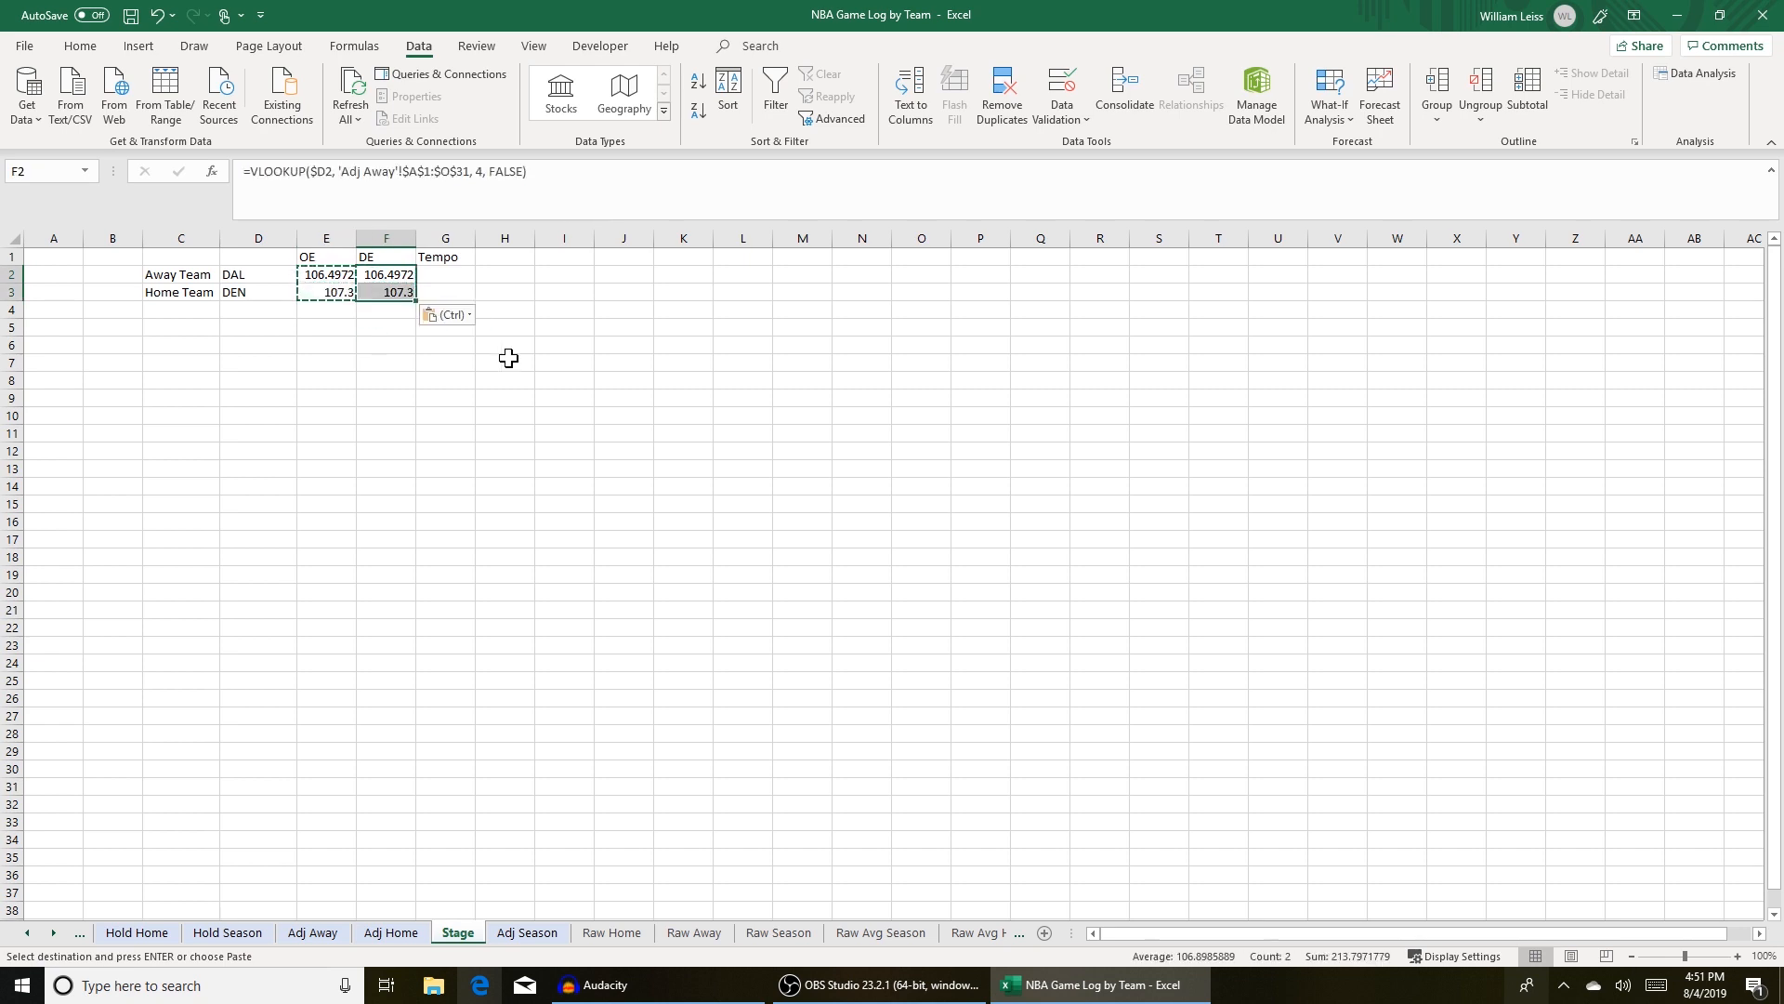
Step: Point the DE lookup in F2 to the Adj Home sheet
click(396, 172)
key(BackSpace)
key(BackSpace)
key(BackSpace)
key(BackSpace)
text(Home)
key(Return)
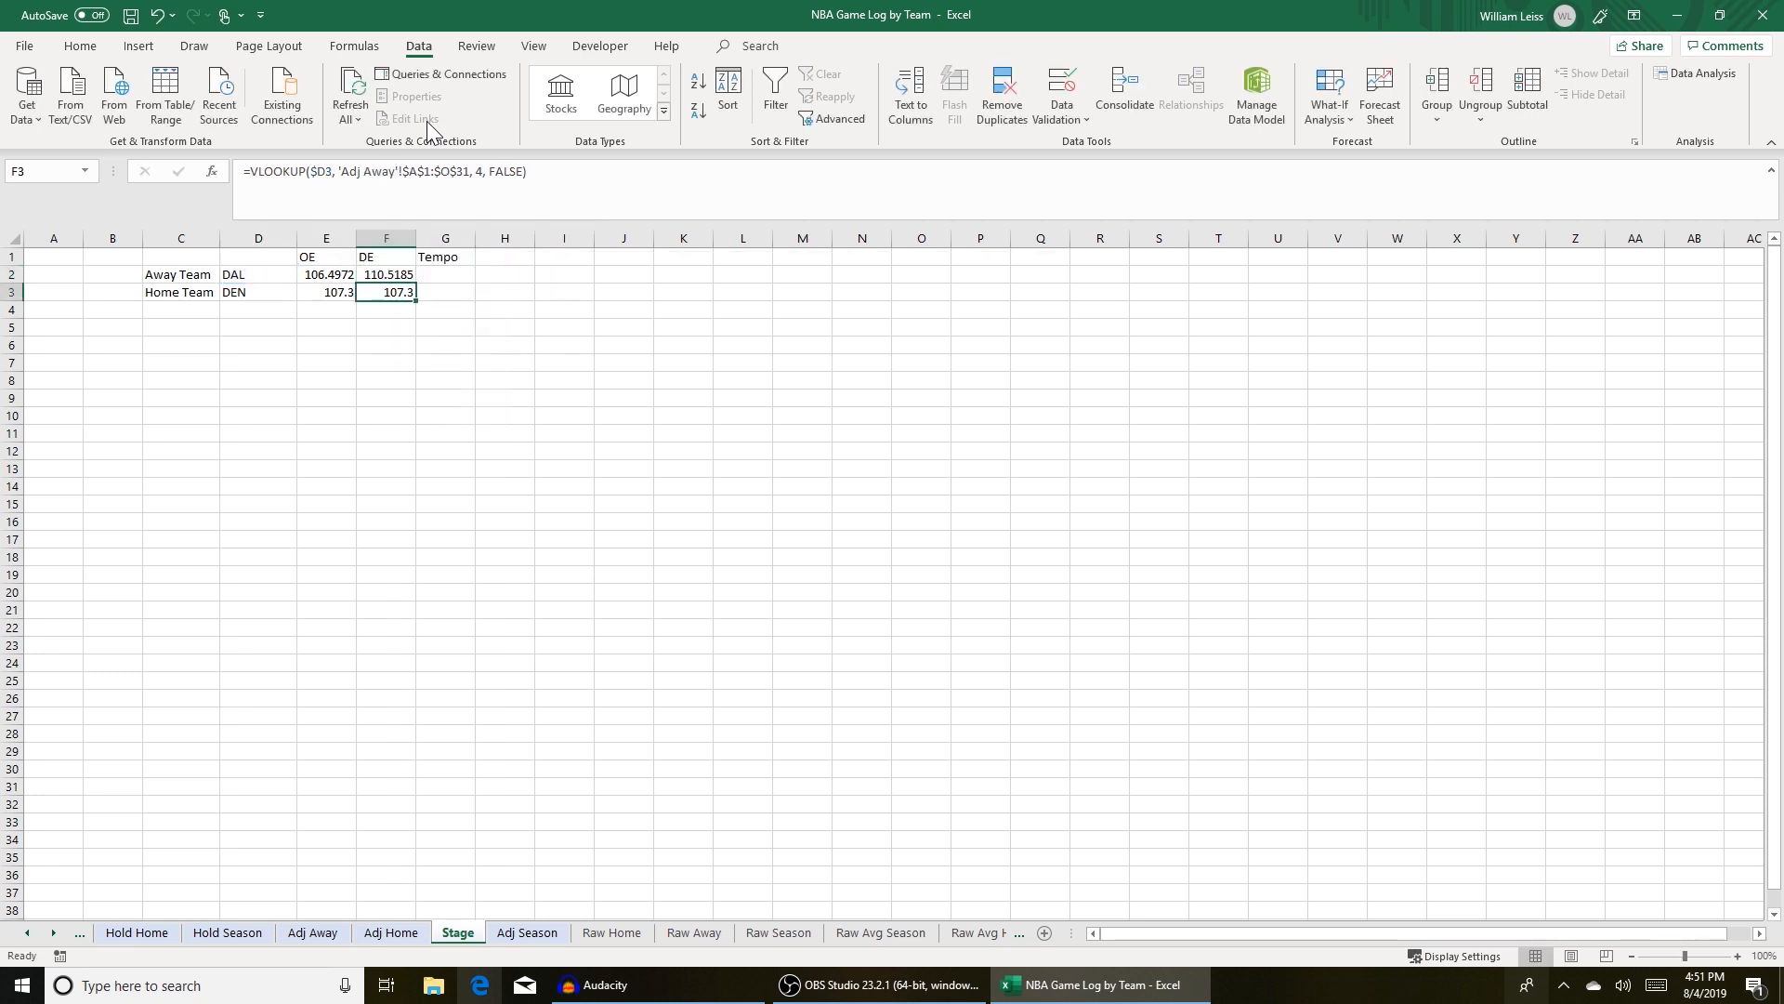
Step: Point the home team's DE lookup in F3 to the Adj Home sheet
key(F2)
key(Left)
key(Left)
key(Left)
key(Left)
key(Left)
key(Left)
key(Left)
key(Left)
key(Left)
key(Left)
key(Left)
key(Left)
key(Left)
key(Left)
key(Left)
key(Left)
key(Left)
key(Left)
key(Left)
key(Left)
key(BackSpace)
key(BackSpace)
key(BackSpace)
key(BackSpace)
text(Home)
key(Return)
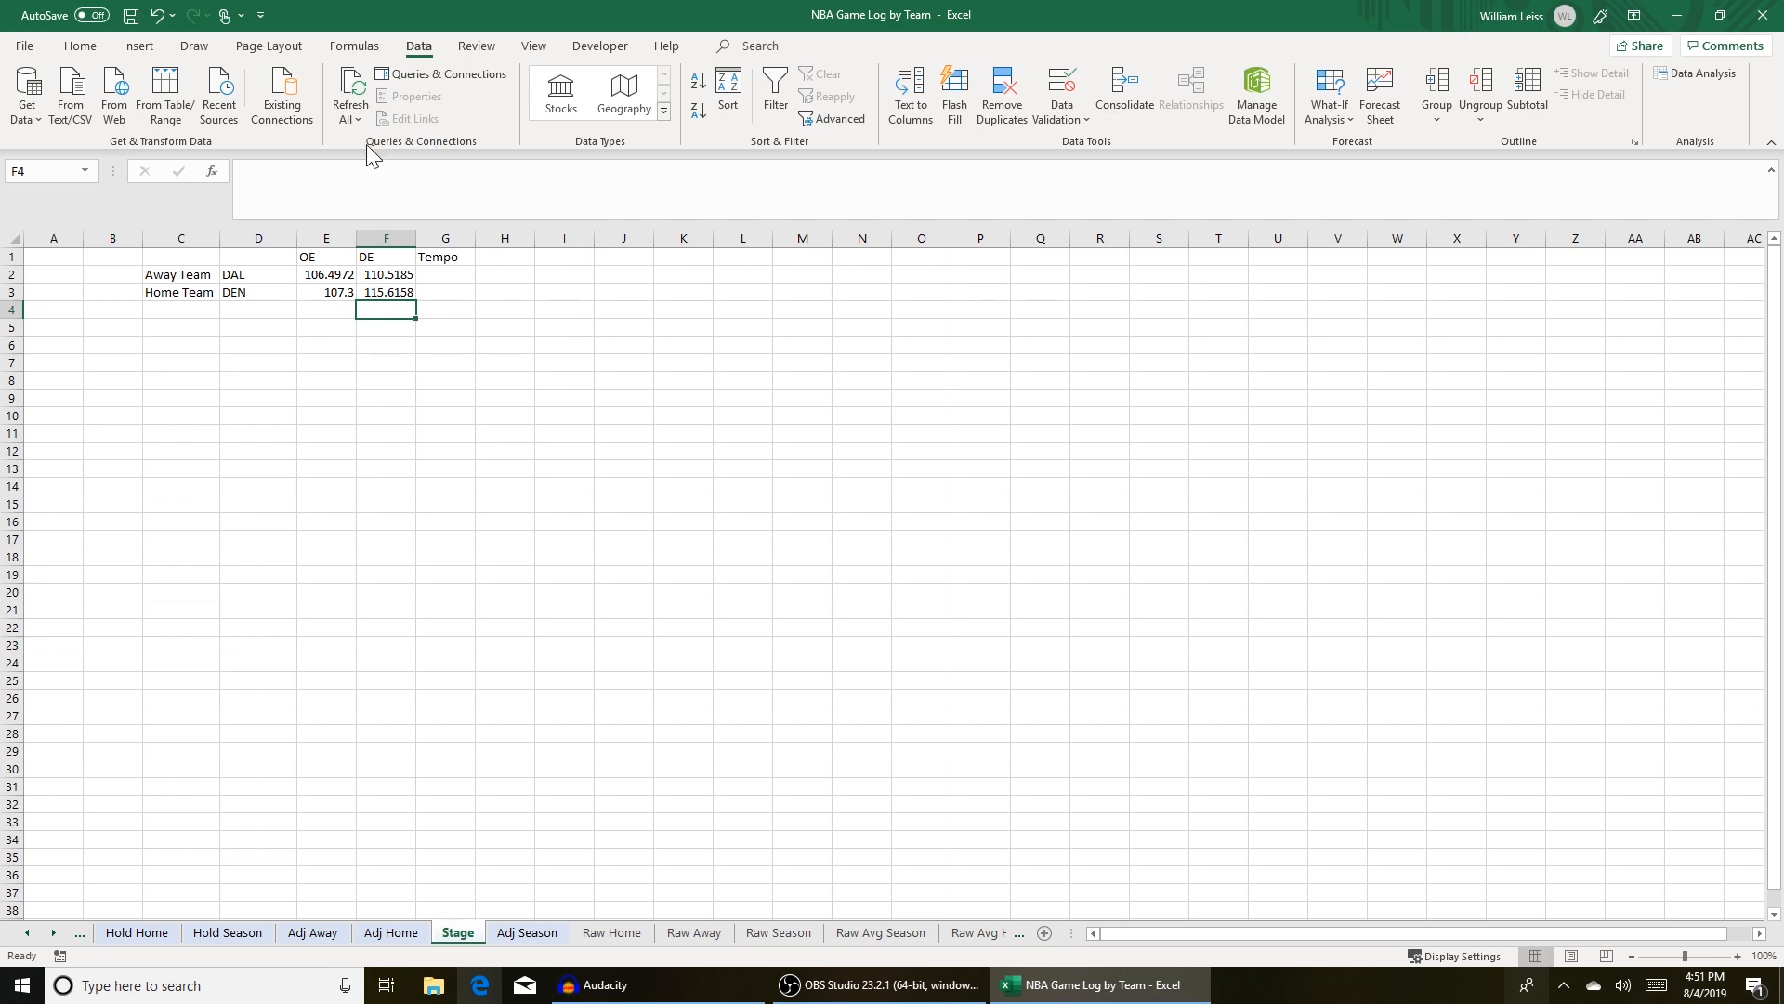
Step: Check the Def Eff column on Adj Home and set the column index to 5 in the F2 and F3 lookups
click(409, 933)
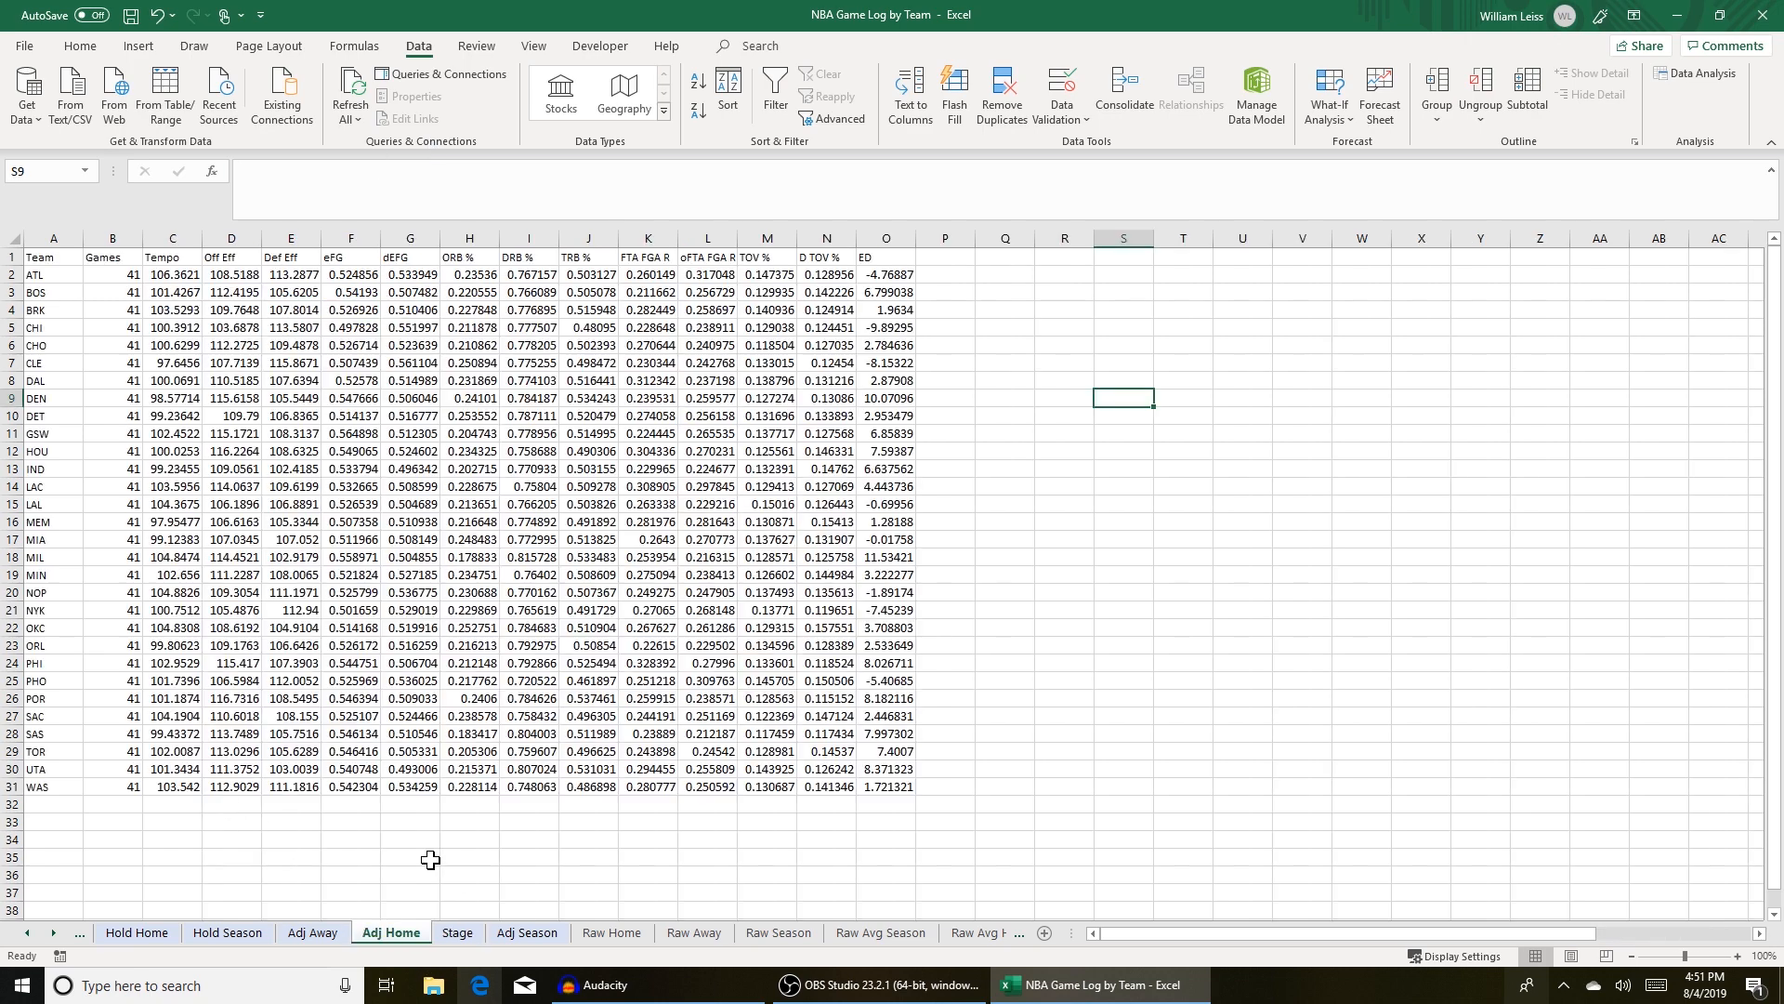
click(283, 237)
click(457, 933)
key(Up)
key(Up)
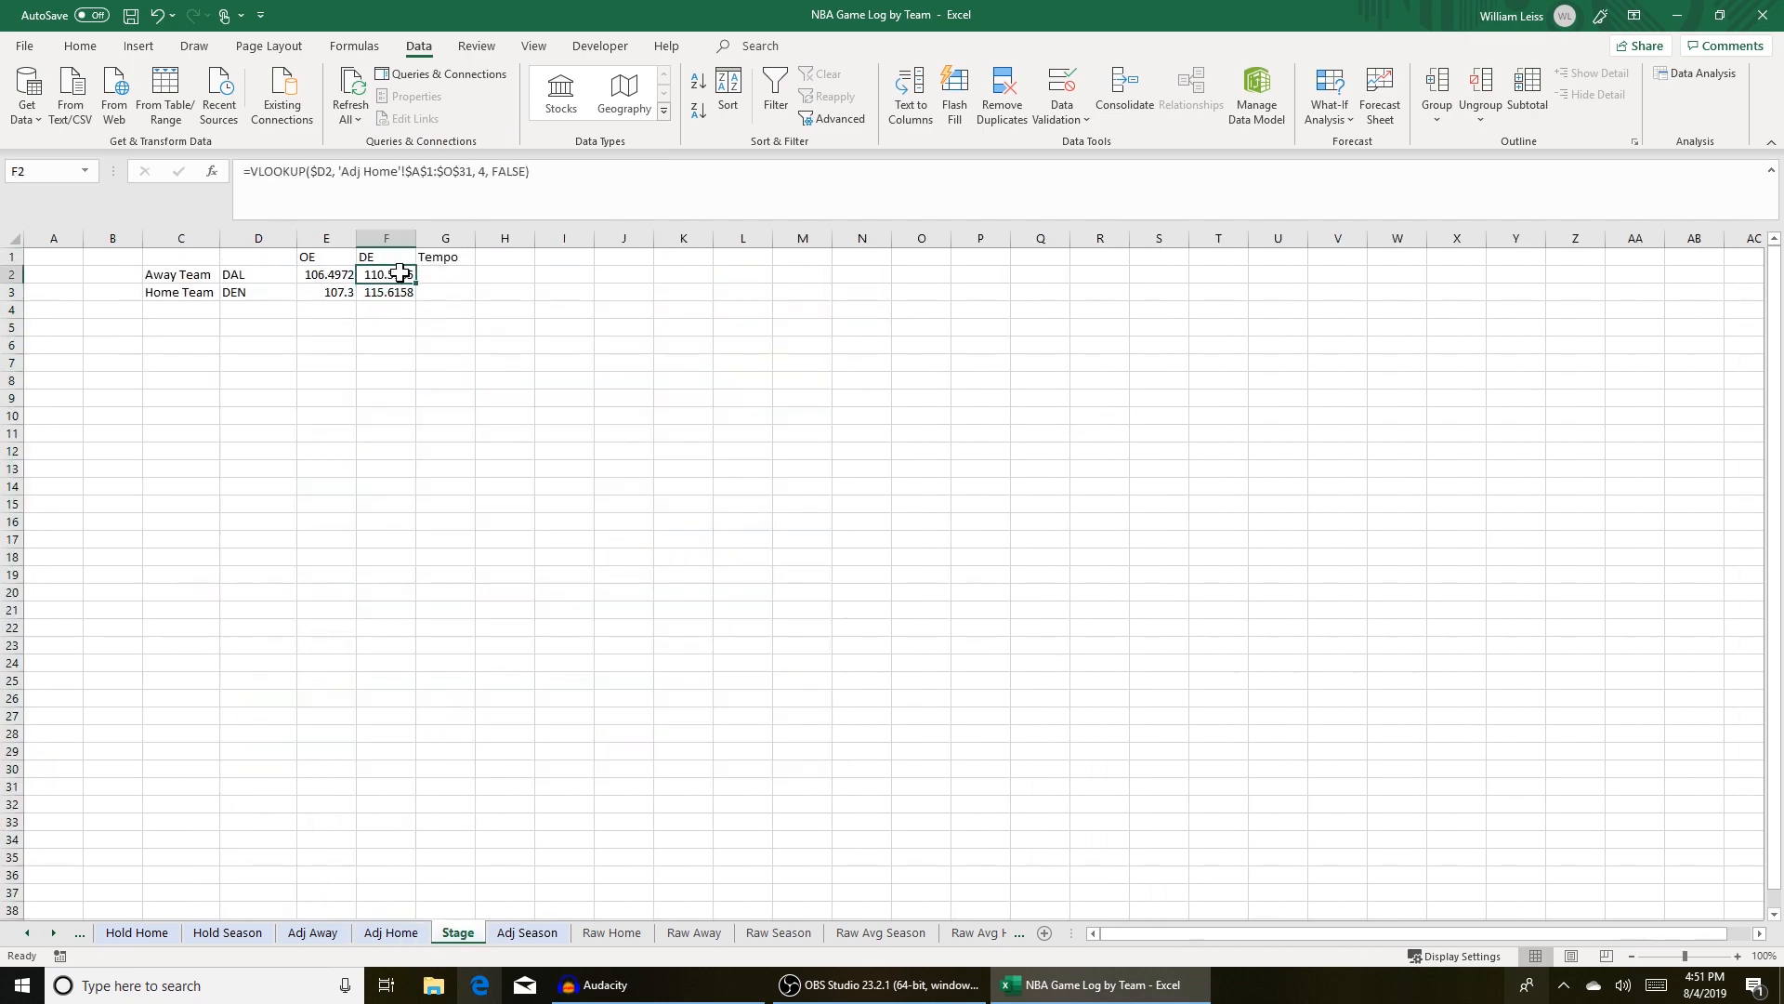
key(F2)
key(Return)
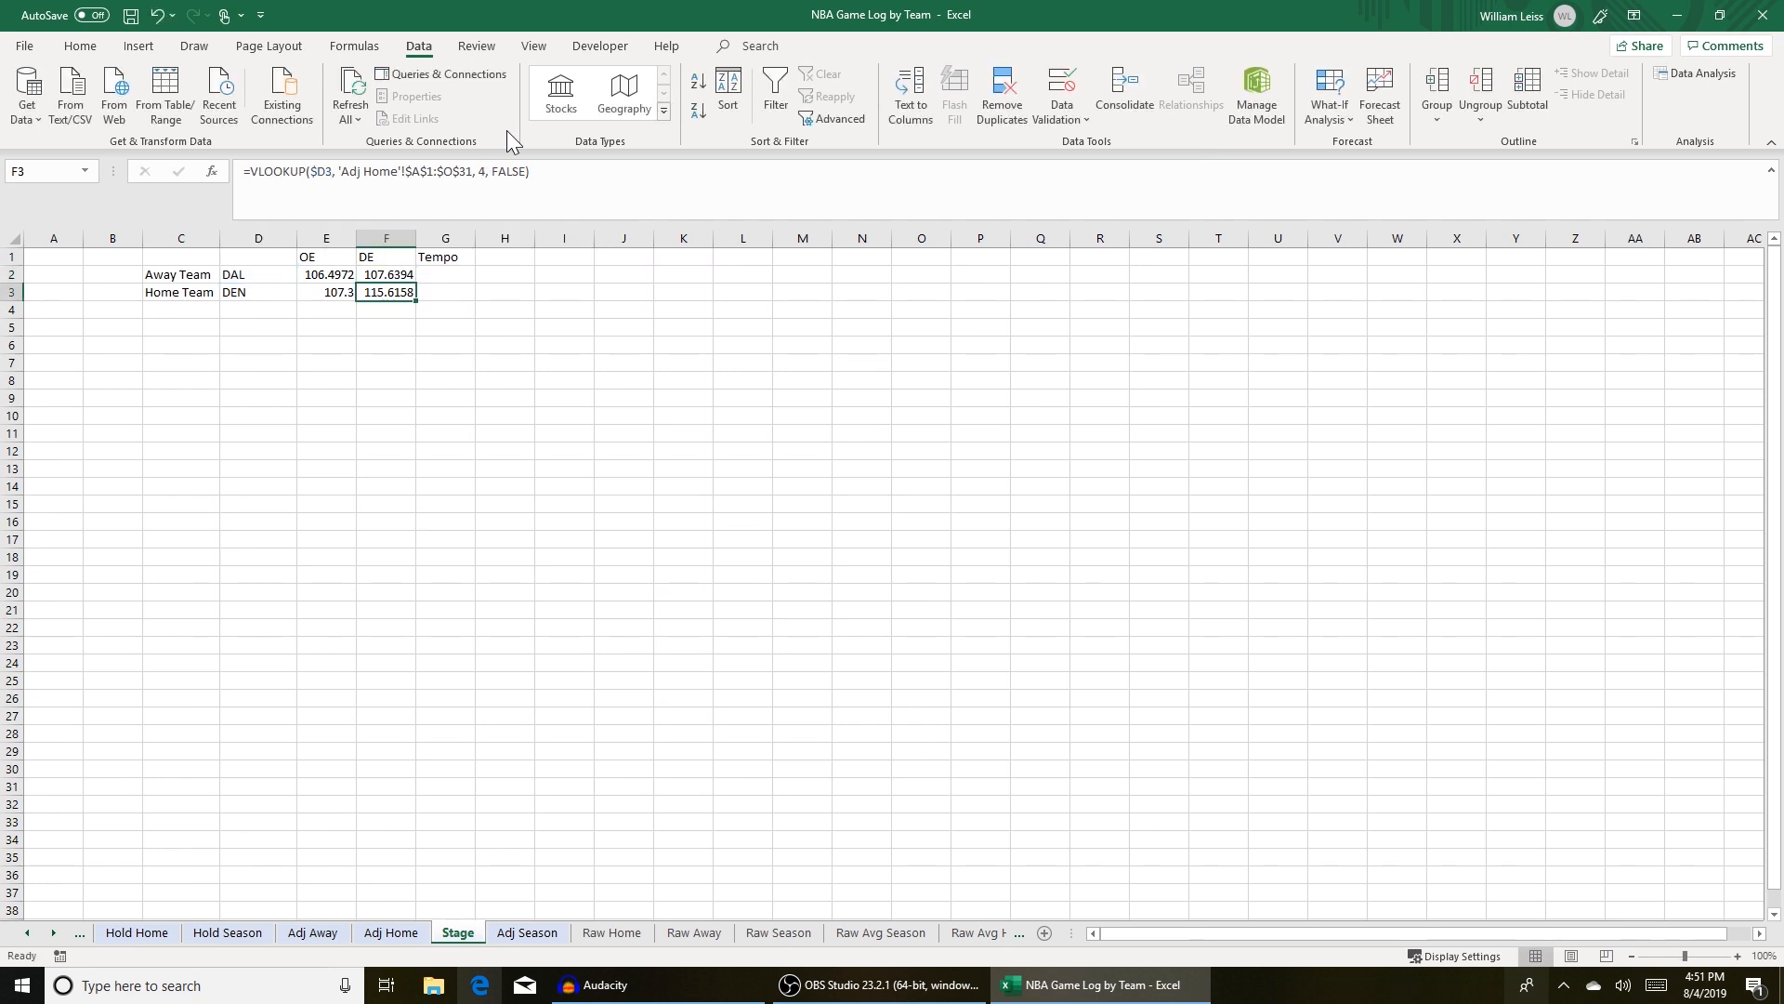
key(F2)
key(Tab)
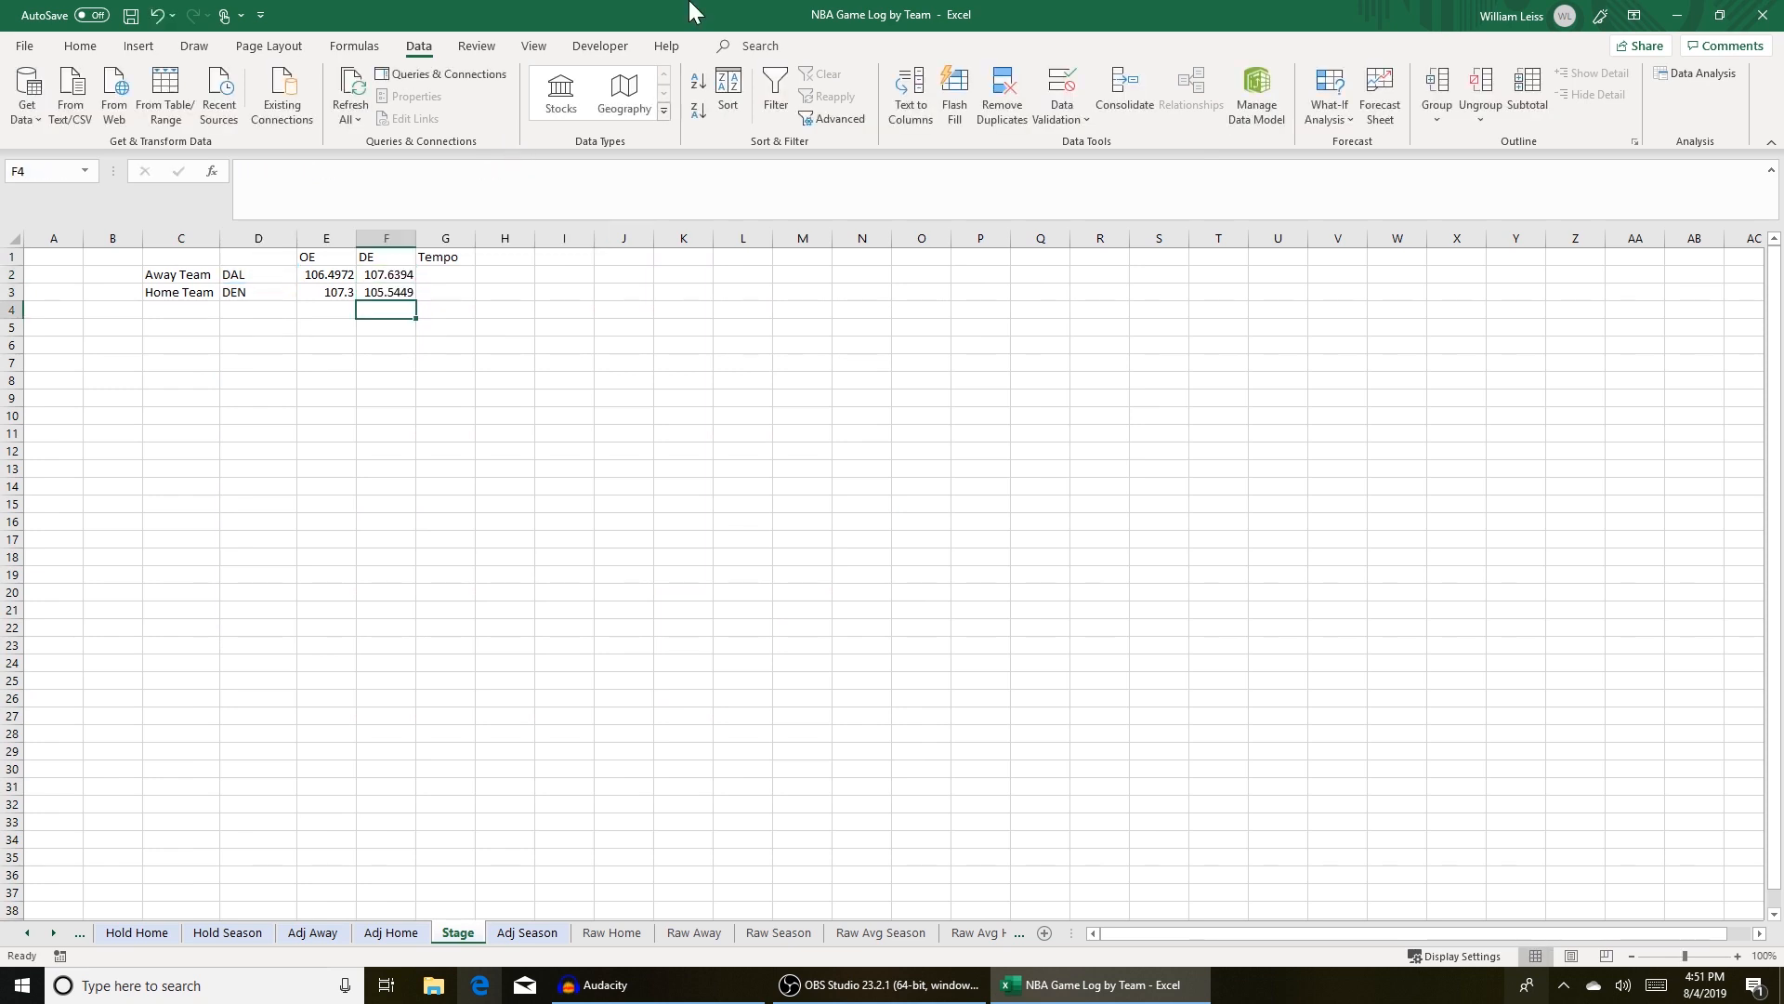
Step: Copy the DE lookup from F2 into G2 and G3 under Tempo
key(Up)
key(Left)
key(ctrl+c)
key(Right)
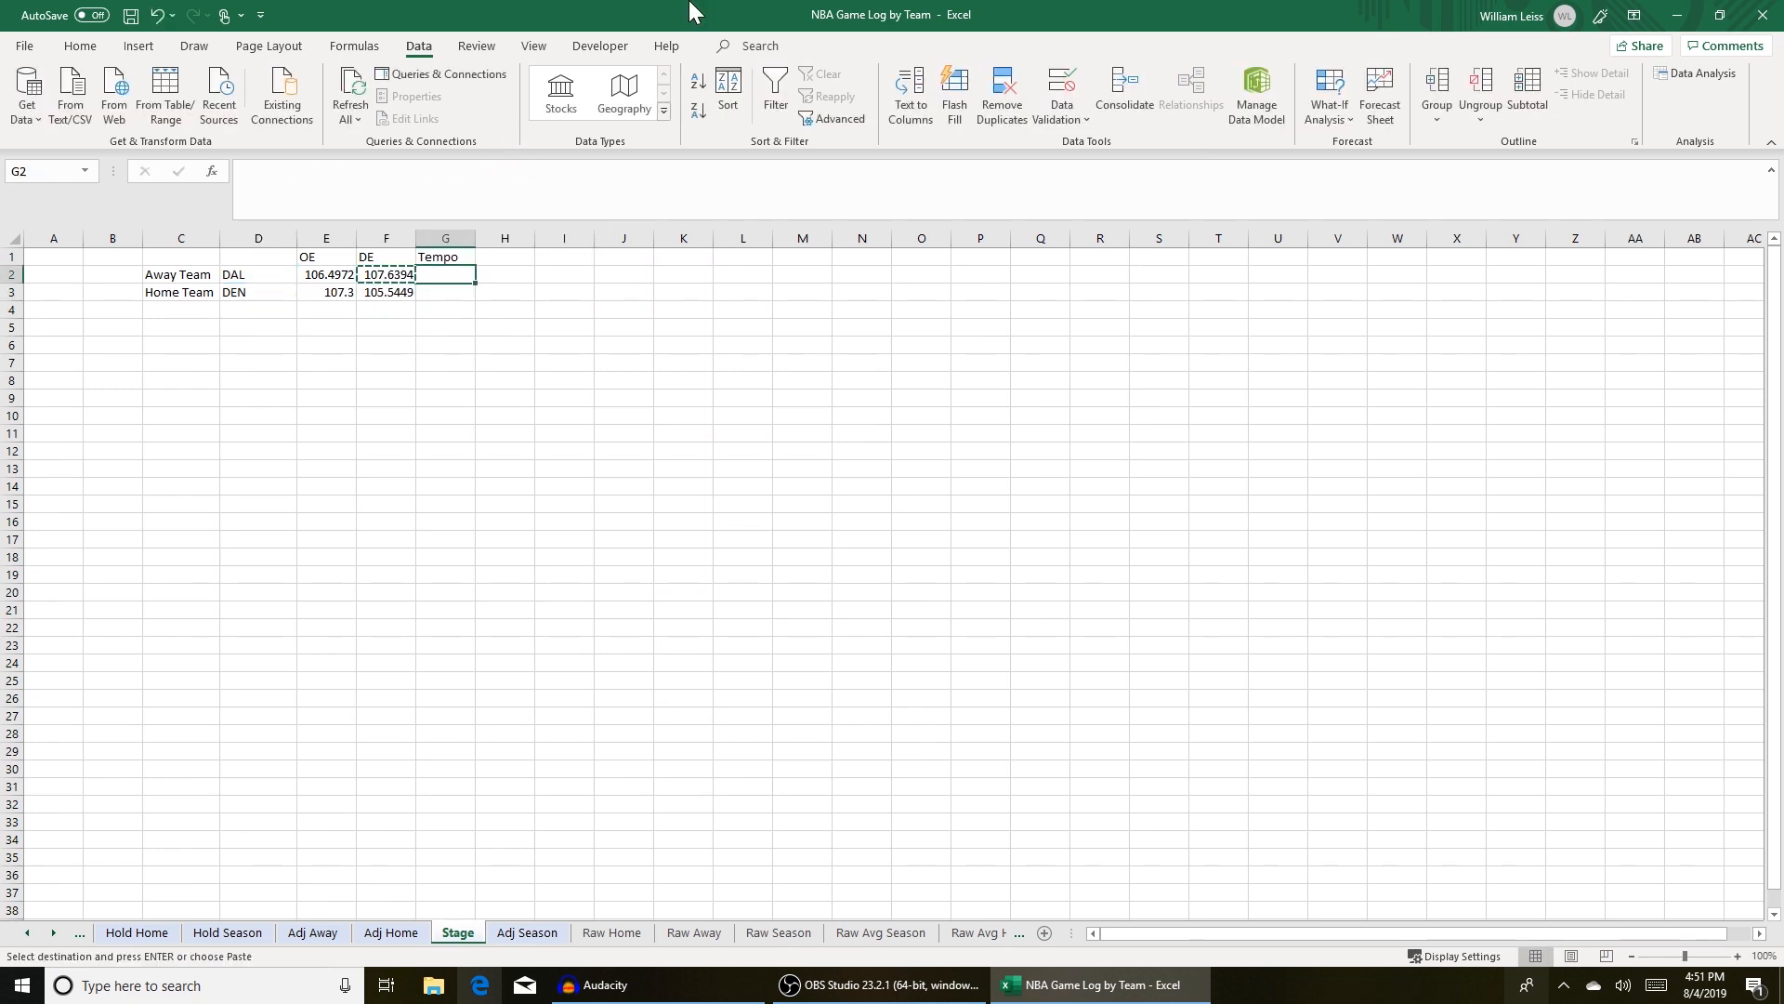
key(ctrl+v)
key(Down)
key(ctrl+v)
Step: Point the home team's OE lookup in E3 to the Adj Home sheet
key(Left)
key(Left)
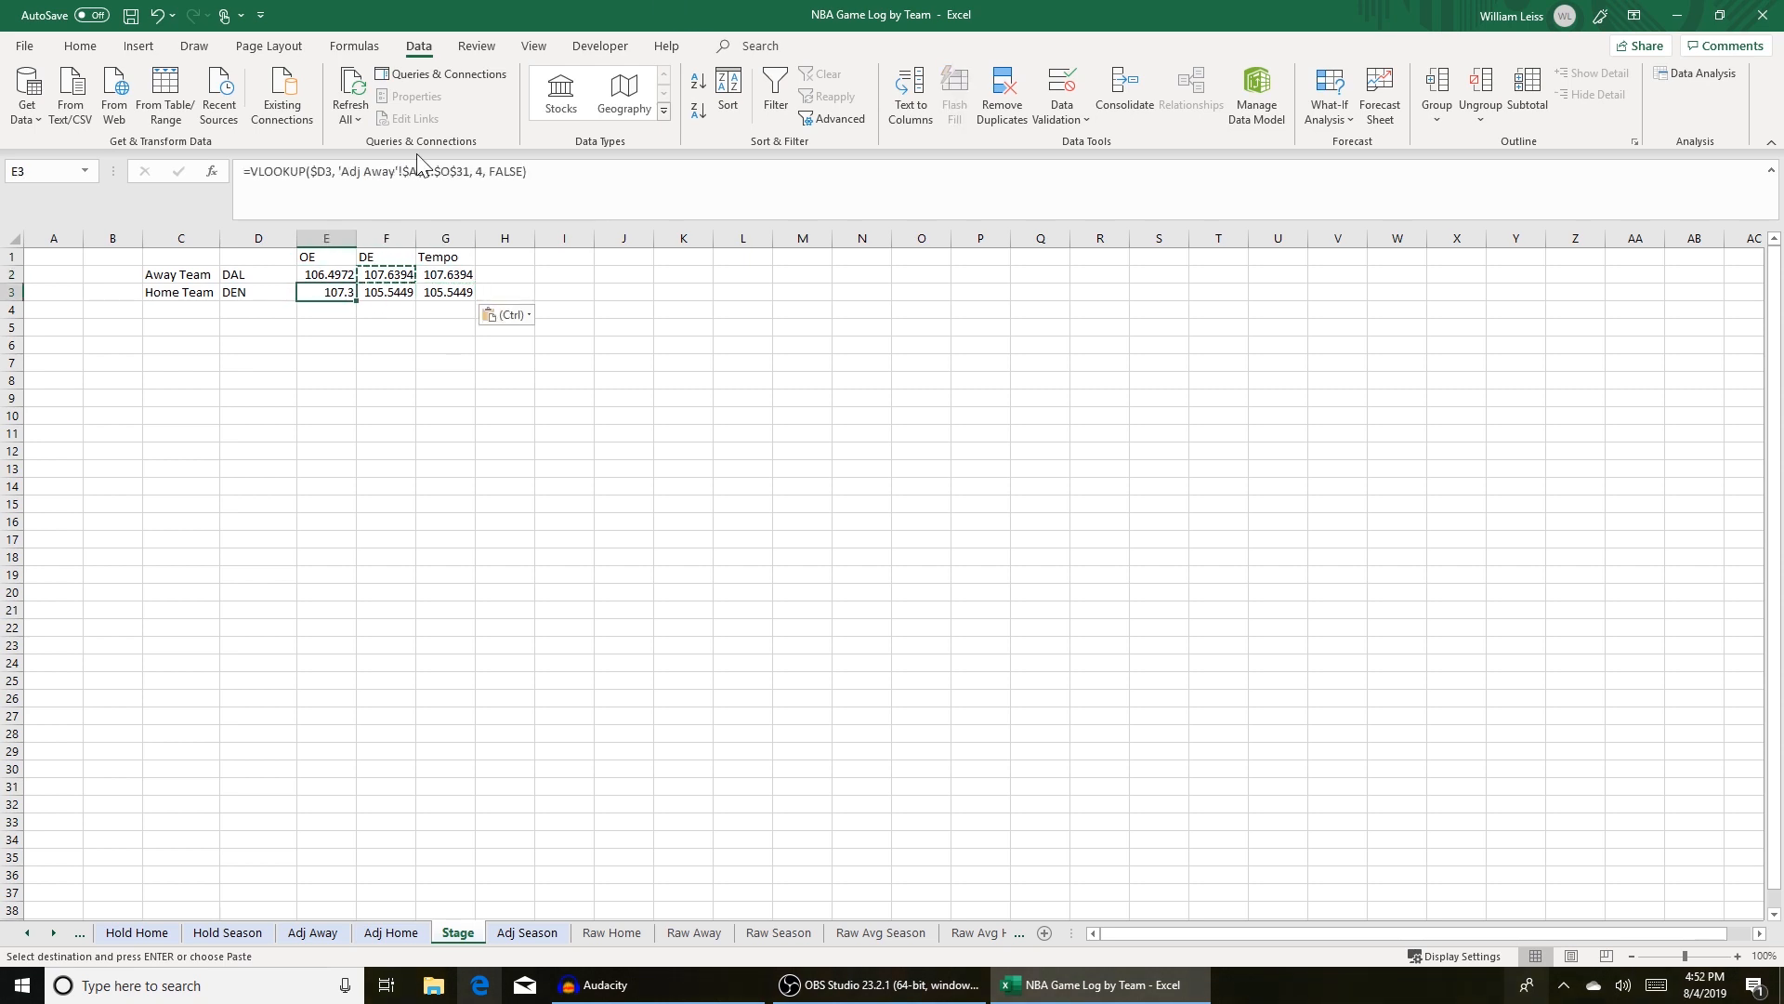
click(395, 172)
key(BackSpace)
key(BackSpace)
key(BackSpace)
key(BackSpace)
text(Home)
key(Tab)
Step: Point the away team's DE lookup in F2 to the Adj Away sheet
key(Up)
click(397, 172)
key(BackSpace)
key(BackSpace)
key(BackSpace)
key(BackSpace)
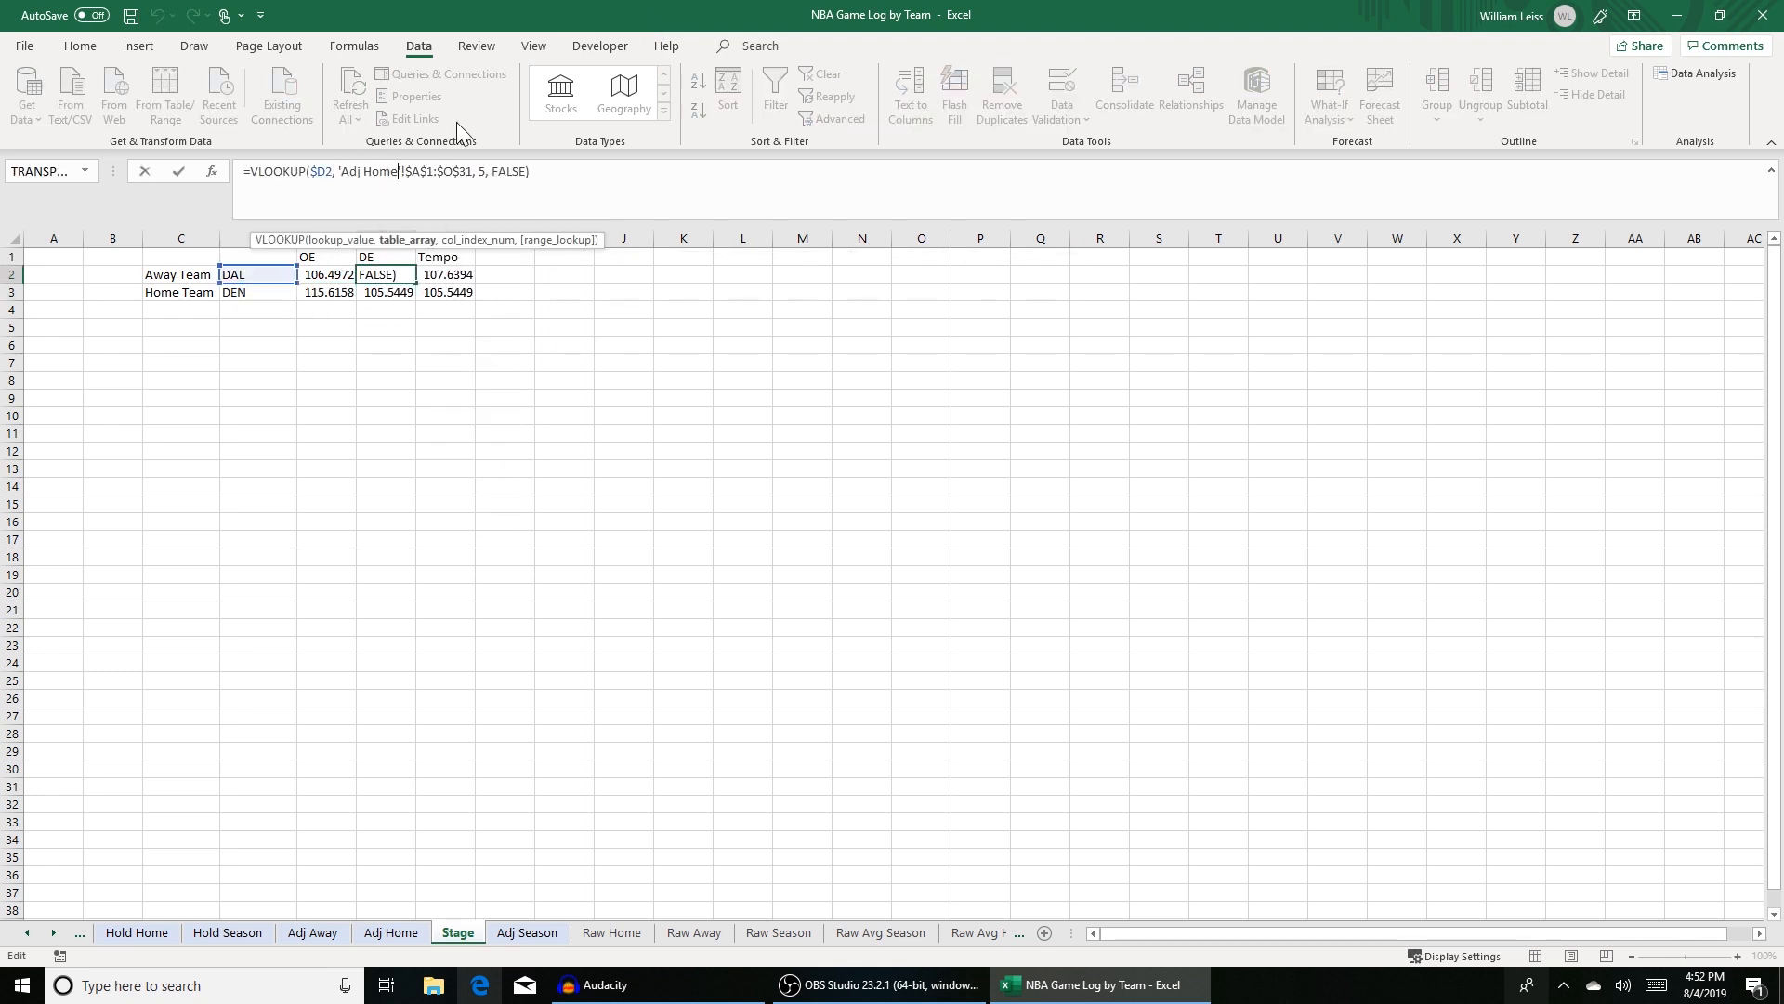
text(Away)
key(Return)
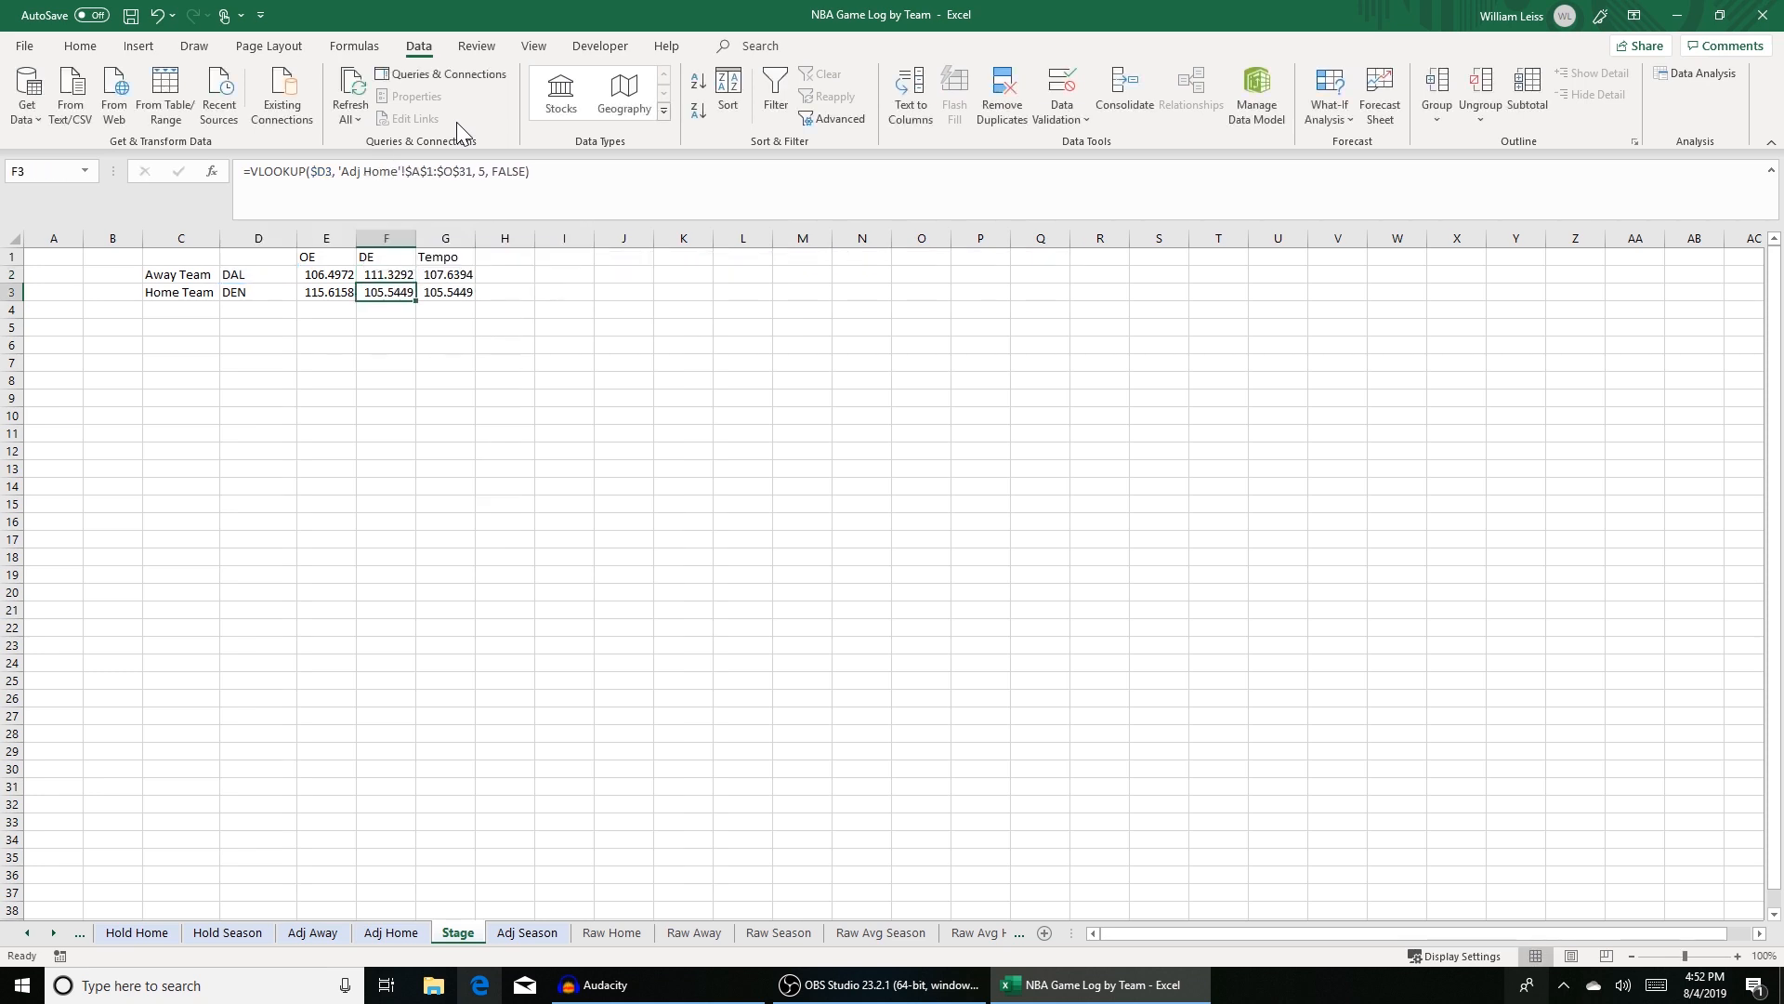
Step: Copy the corrected DE lookups from F2 and F3 into G2 and G3 under Tempo
key(Up)
key(ctrl+c)
key(Right)
key(ctrl+v)
key(Down)
key(Left)
key(ctrl+c)
key(Right)
key(ctrl+v)
click(441, 277)
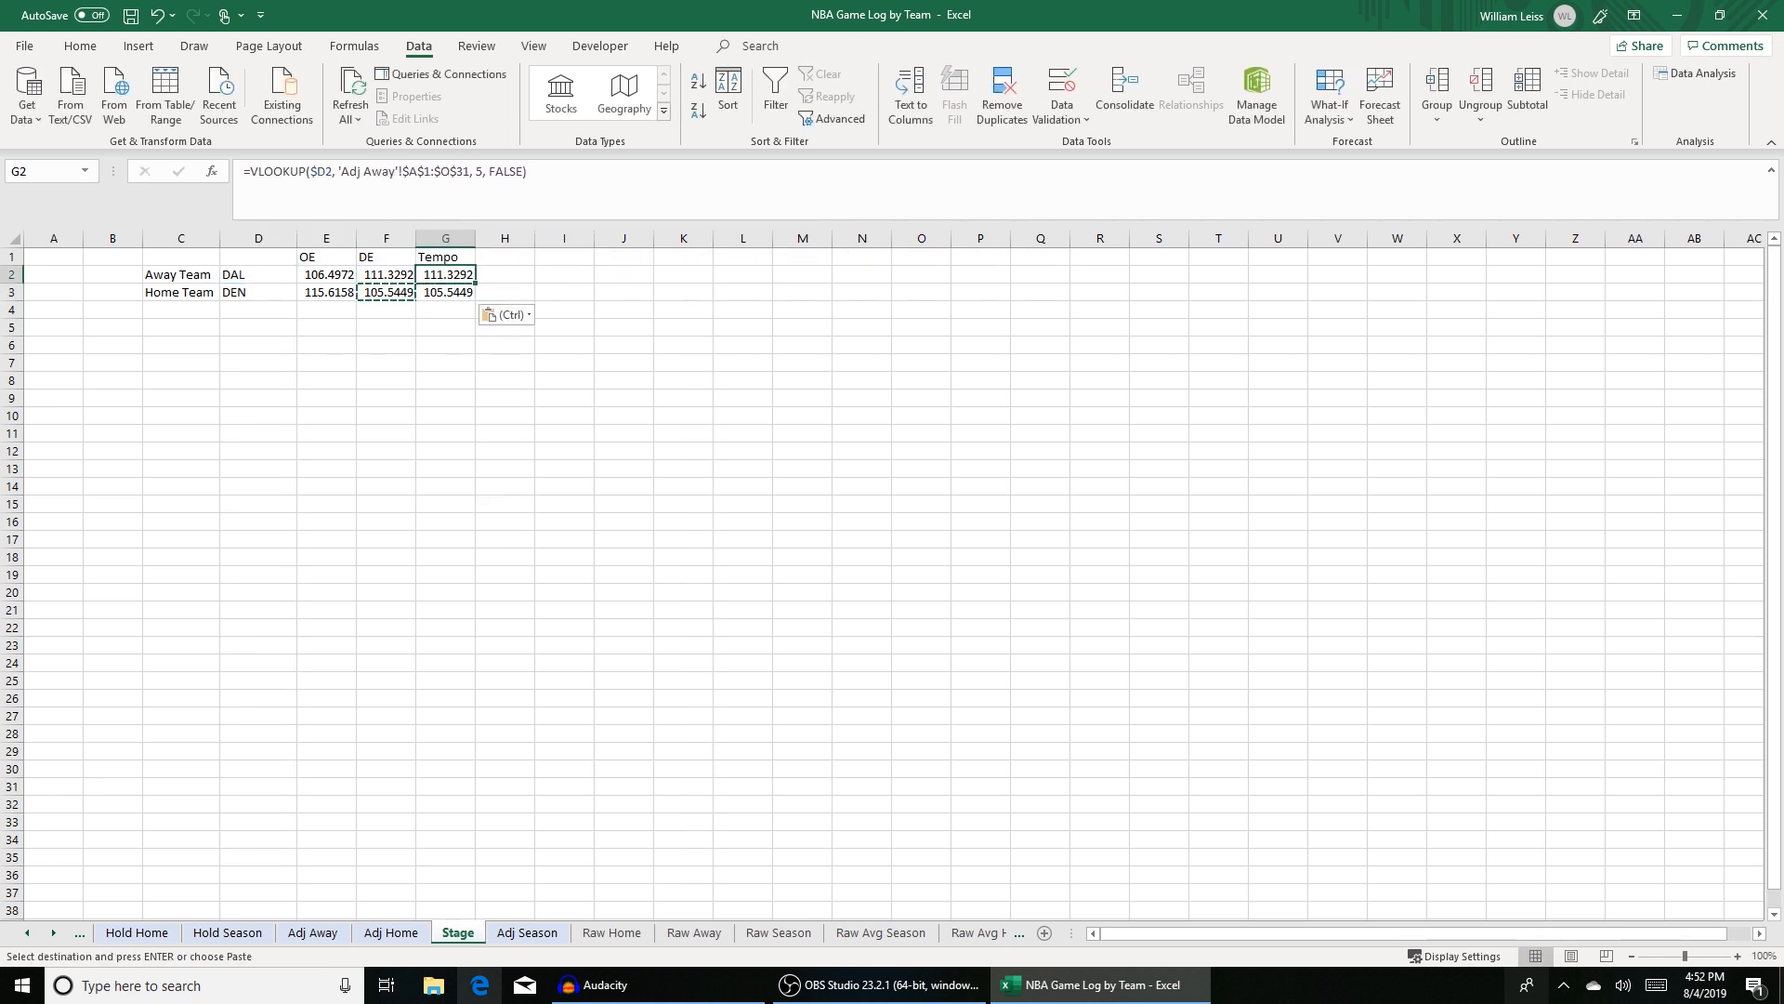
click(394, 171)
key(BackSpace)
text(y)
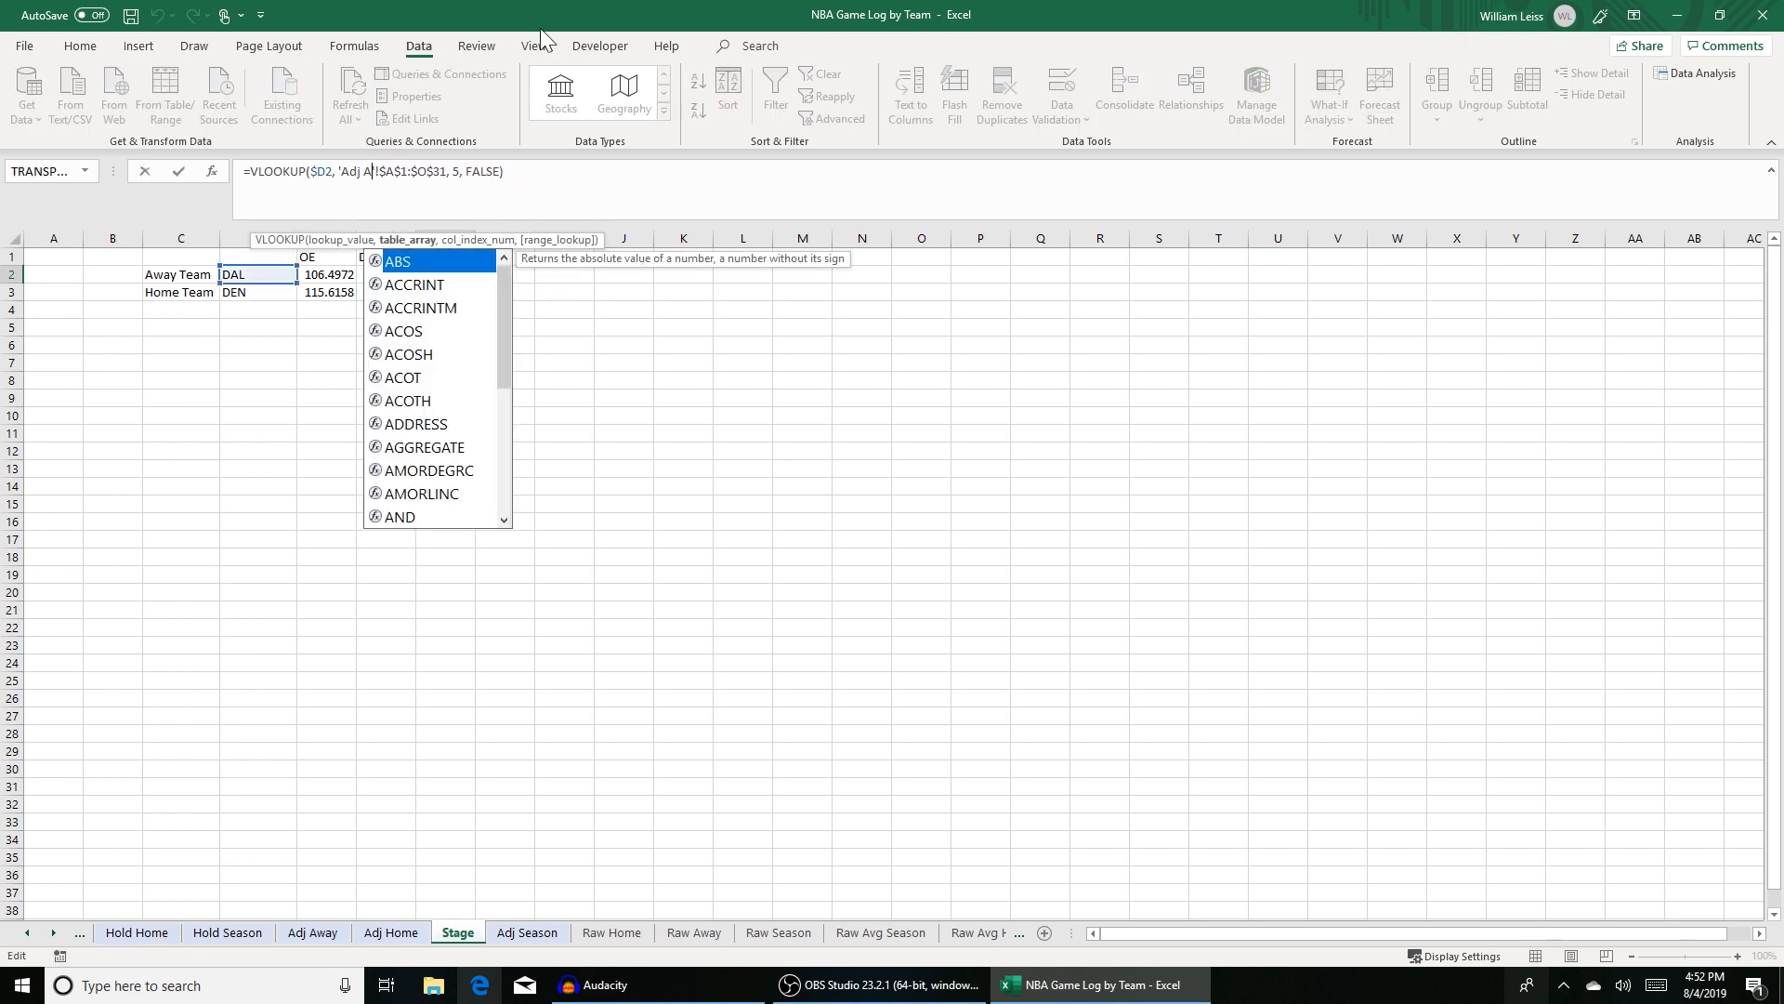
key(Return)
key(Up)
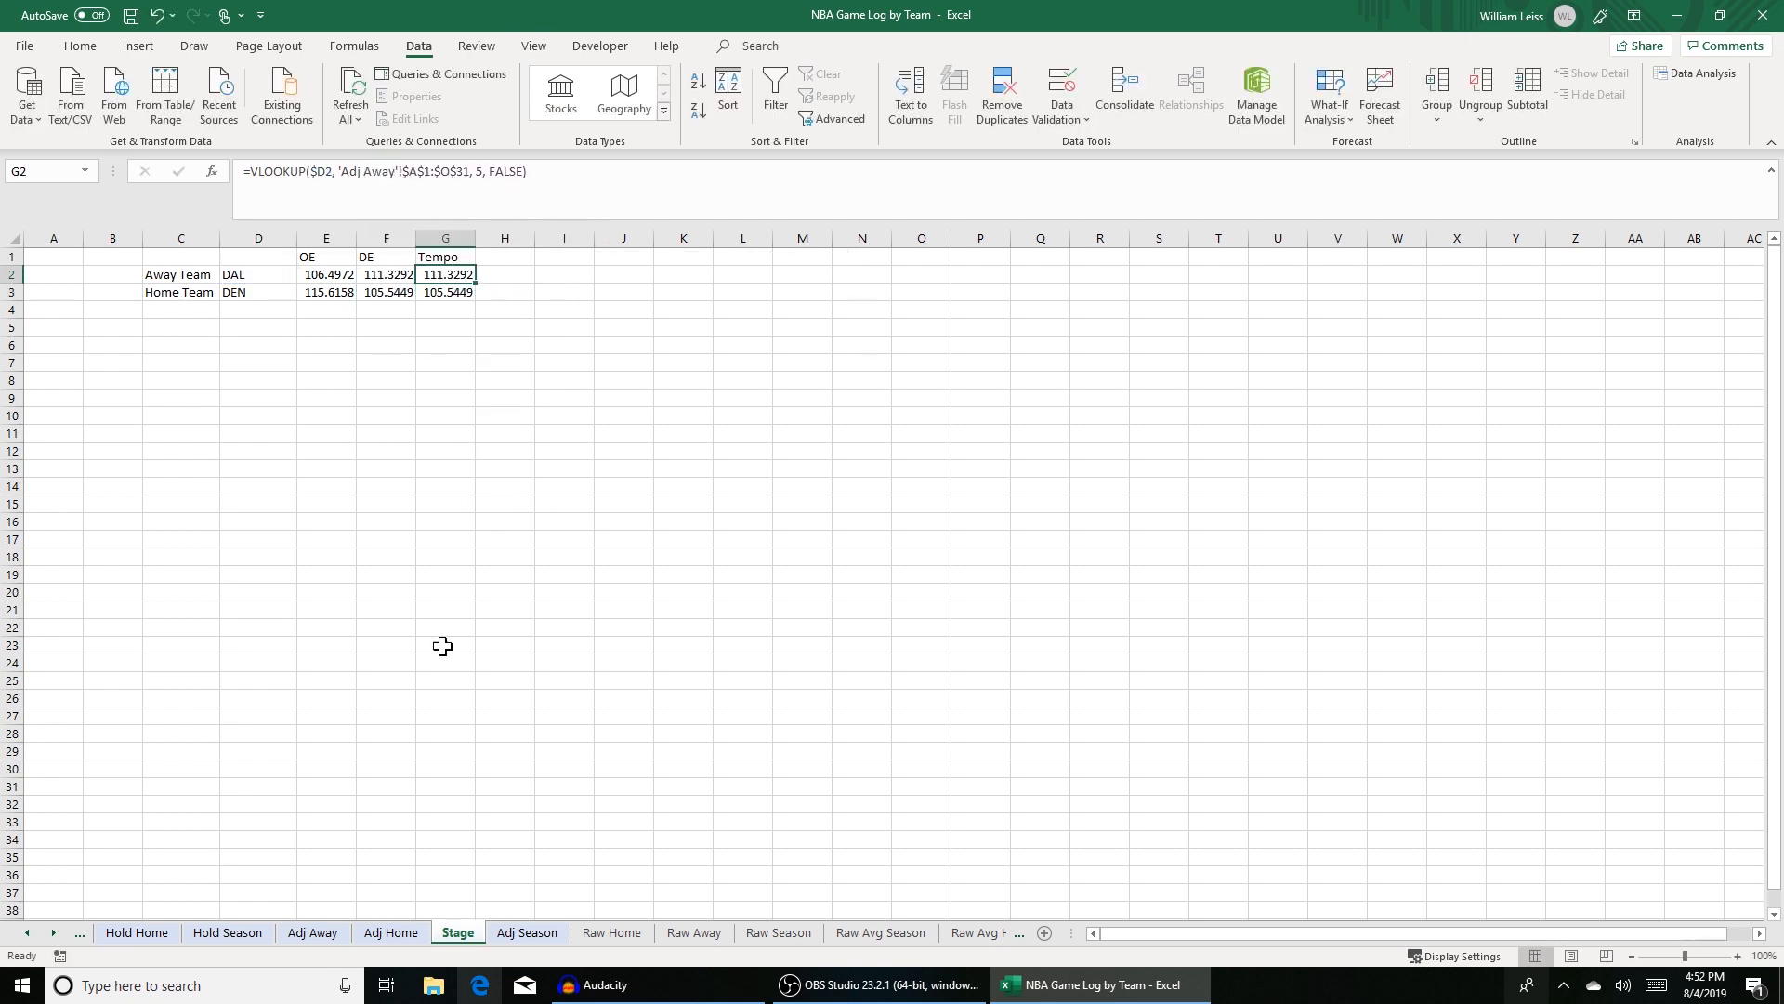
Step: Check the Adj Away column order and change the G2 lookup's column index to return the away team's Tempo
click(316, 939)
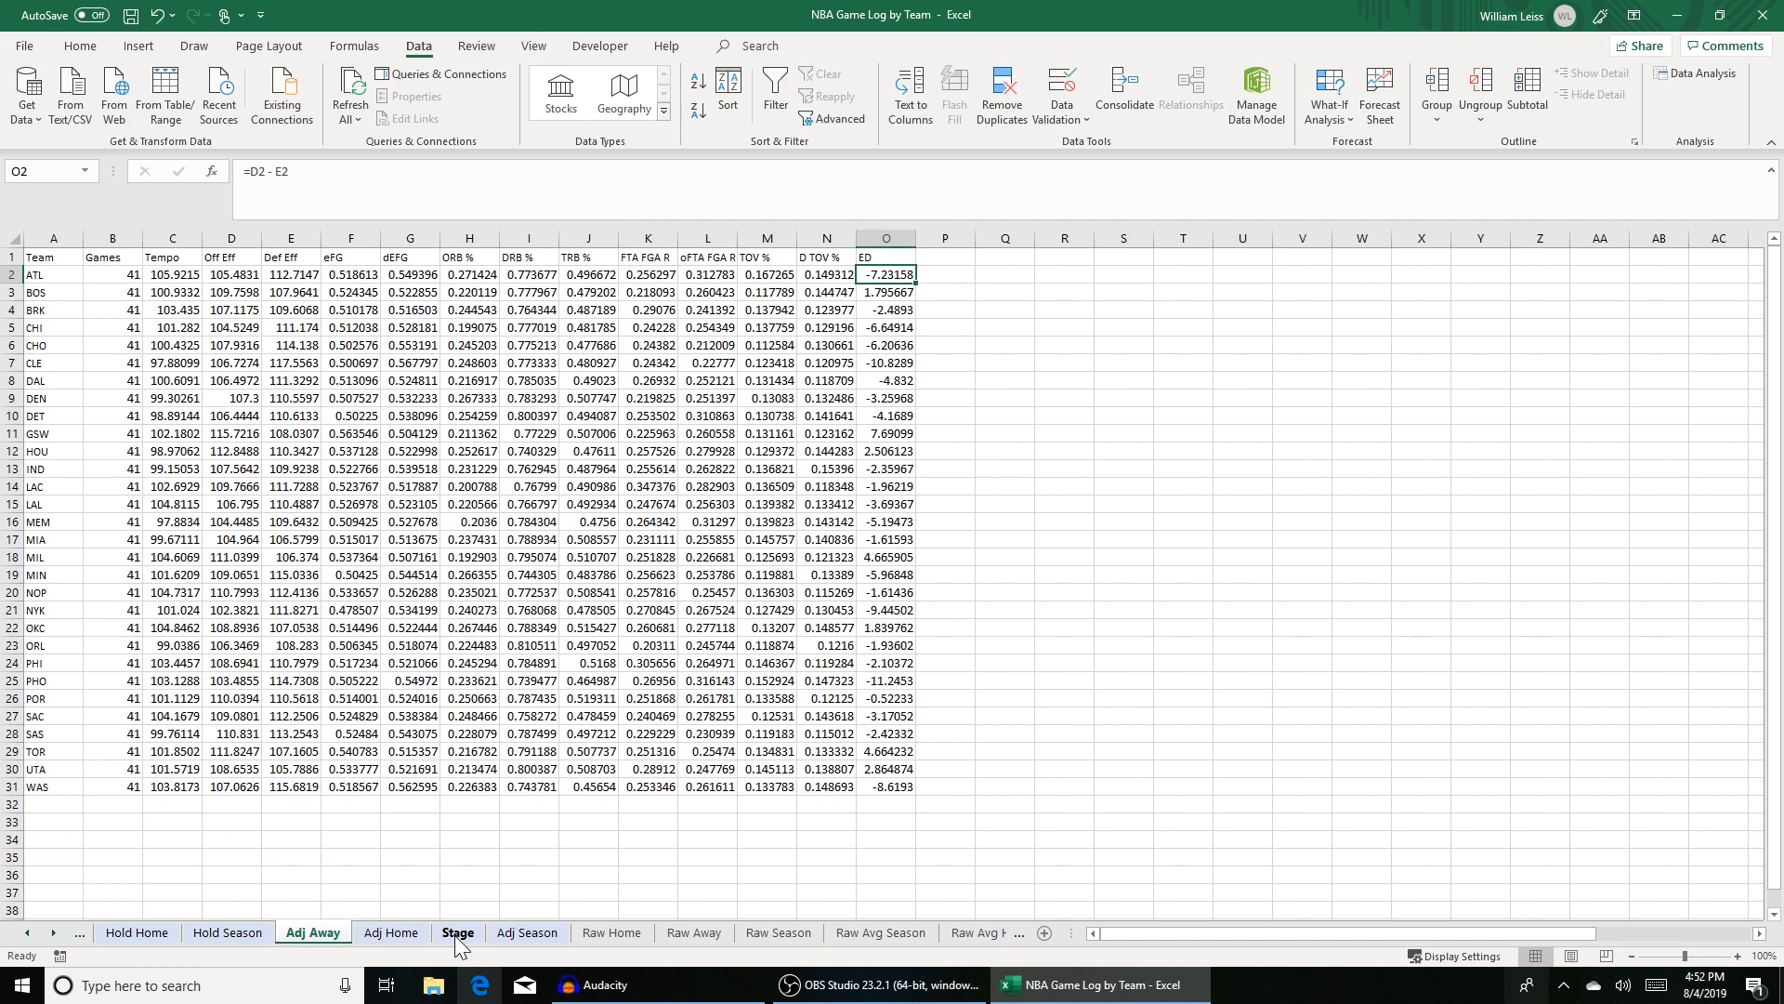
click(456, 933)
click(495, 172)
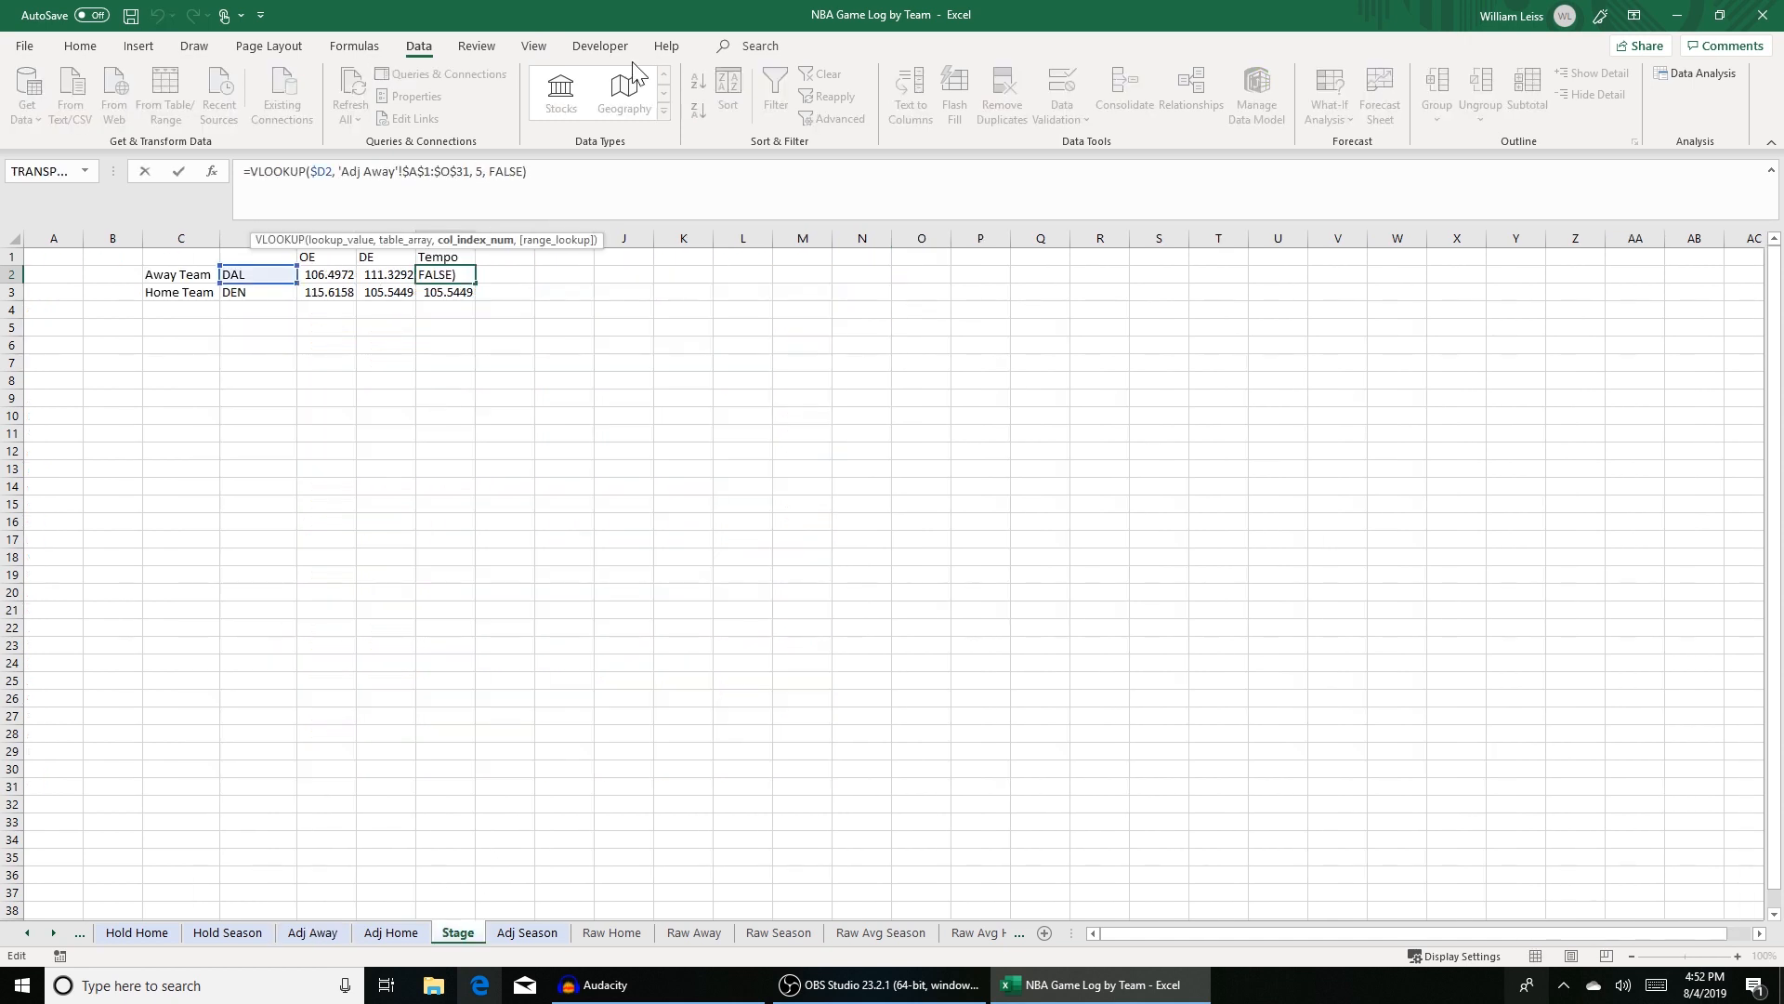
key(Return)
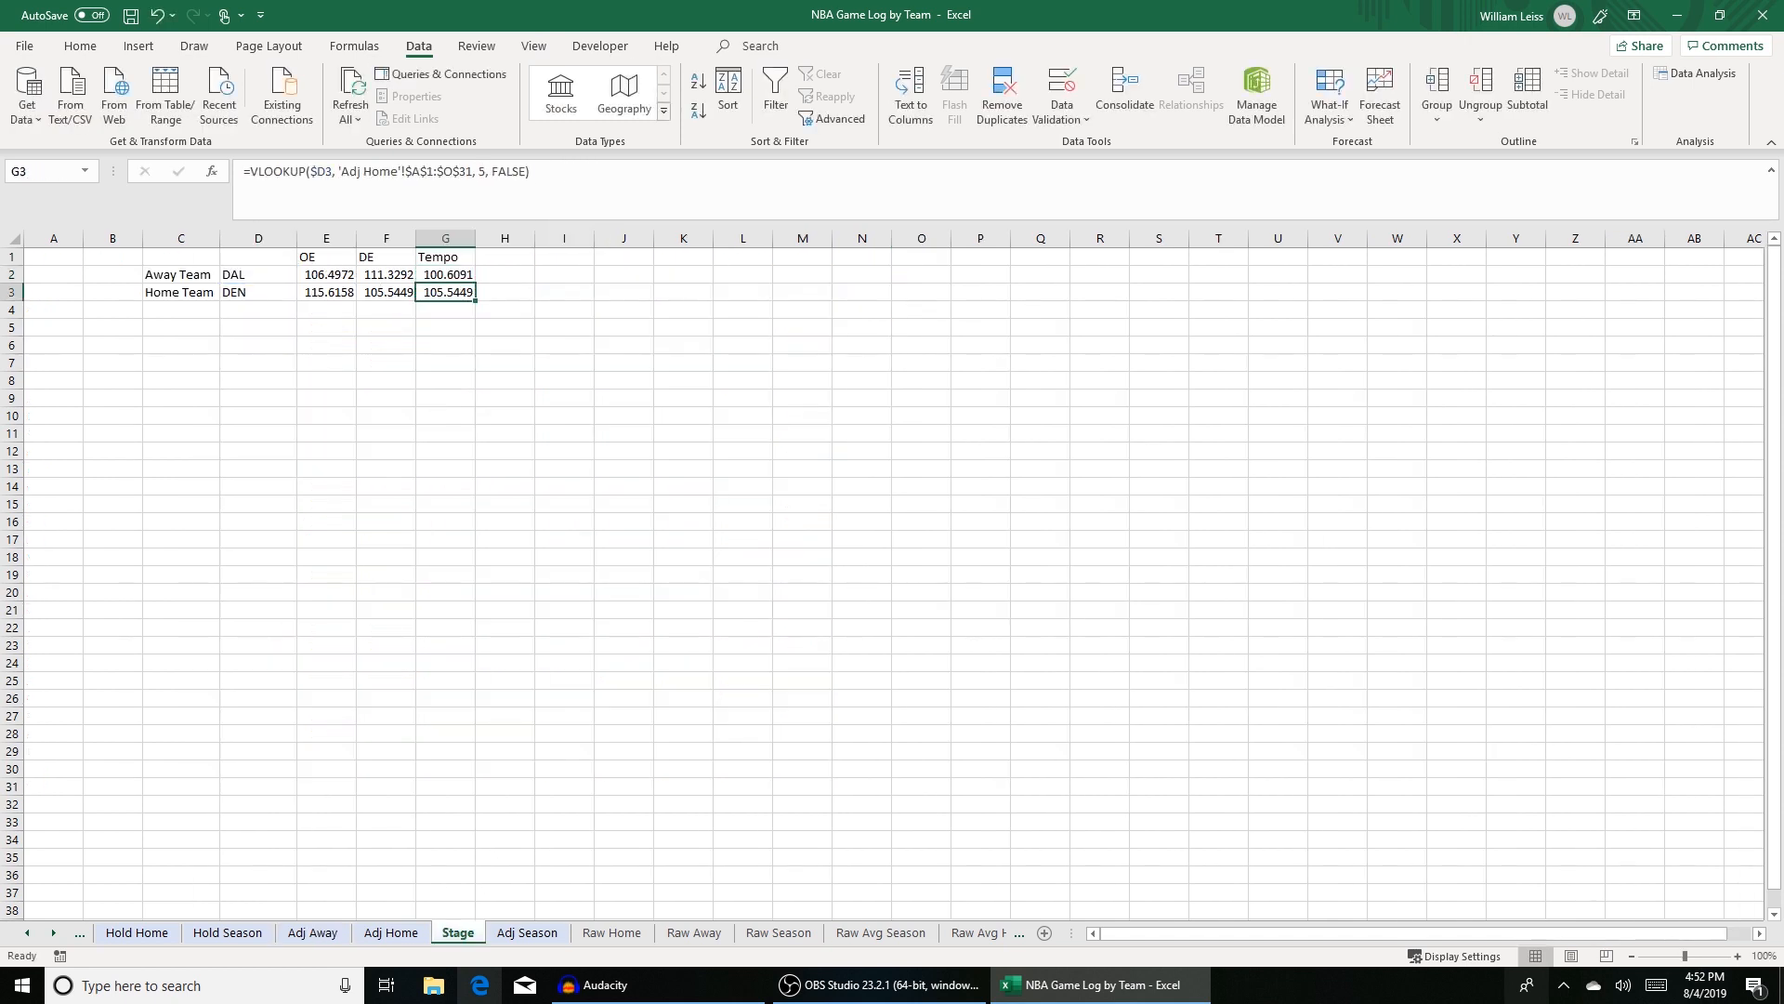
Step: Change the column index of the G3 lookup to 6 to return the home team's Tempo
click(486, 172)
key(BackSpace)
text(6)
key(Return)
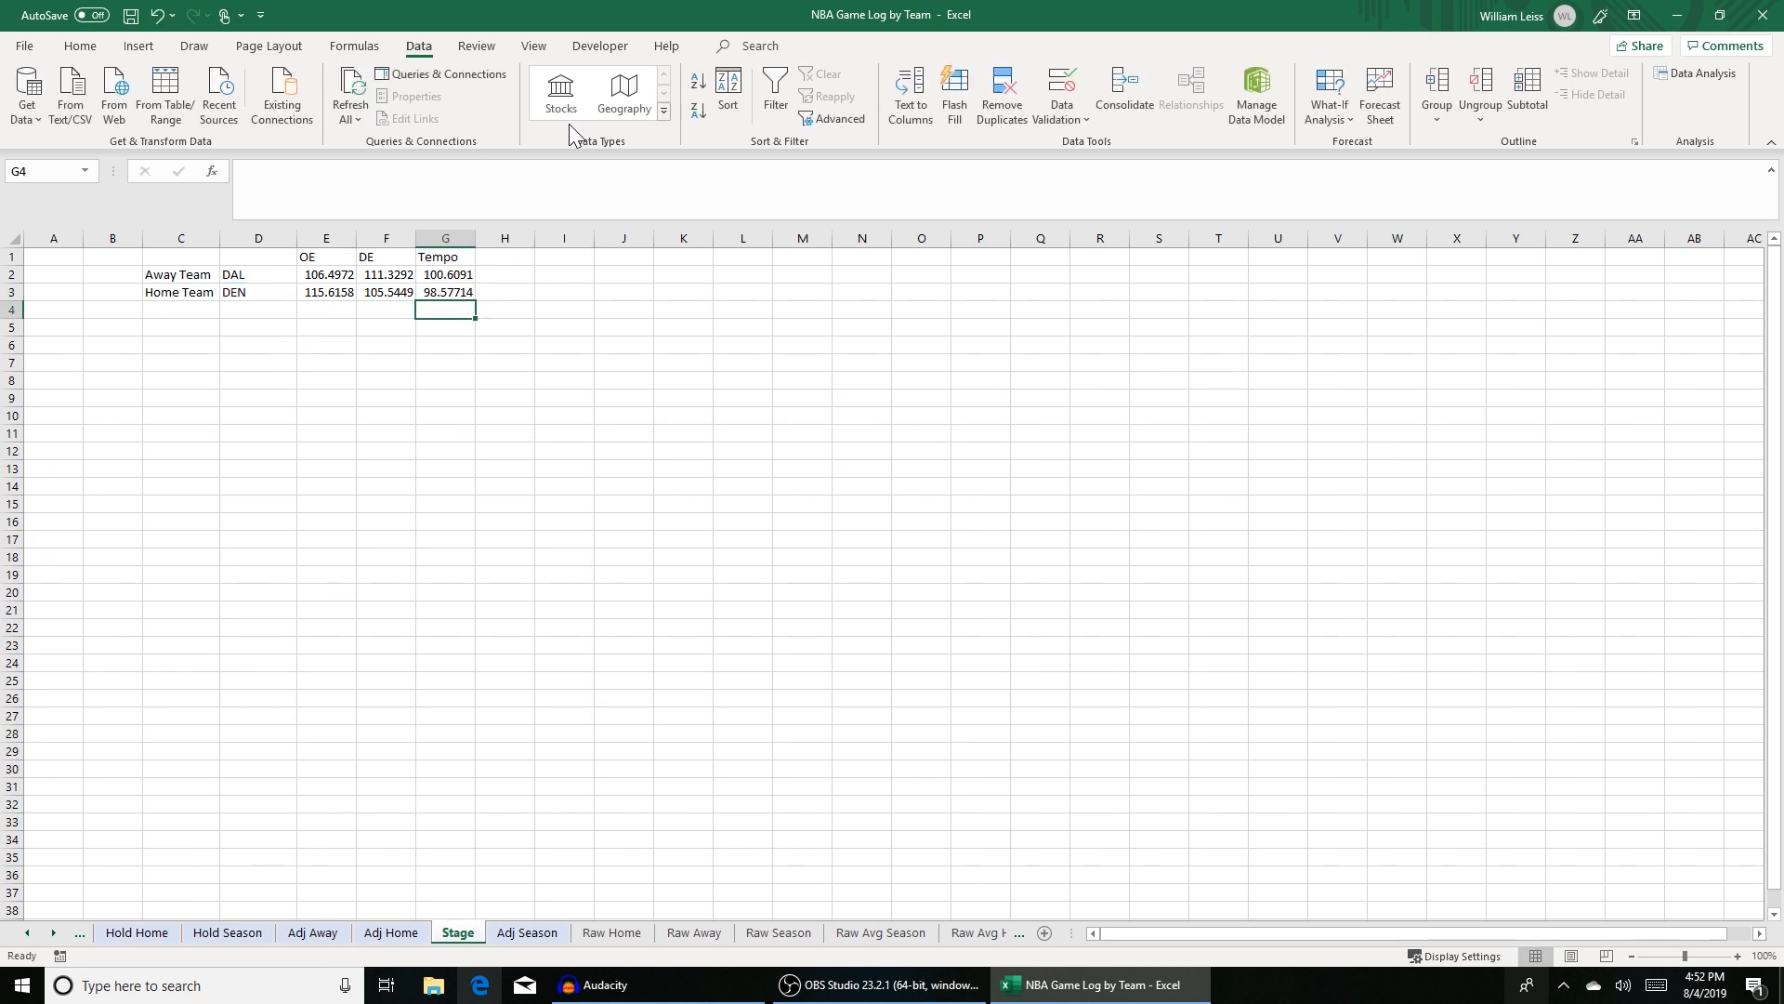
Step: Enter the headers Exp OE, Exp DE and Exp Tempo in I1 to K1 and fit column K to its text
key(Up)
key(Up)
key(Up)
key(Right)
key(Right)
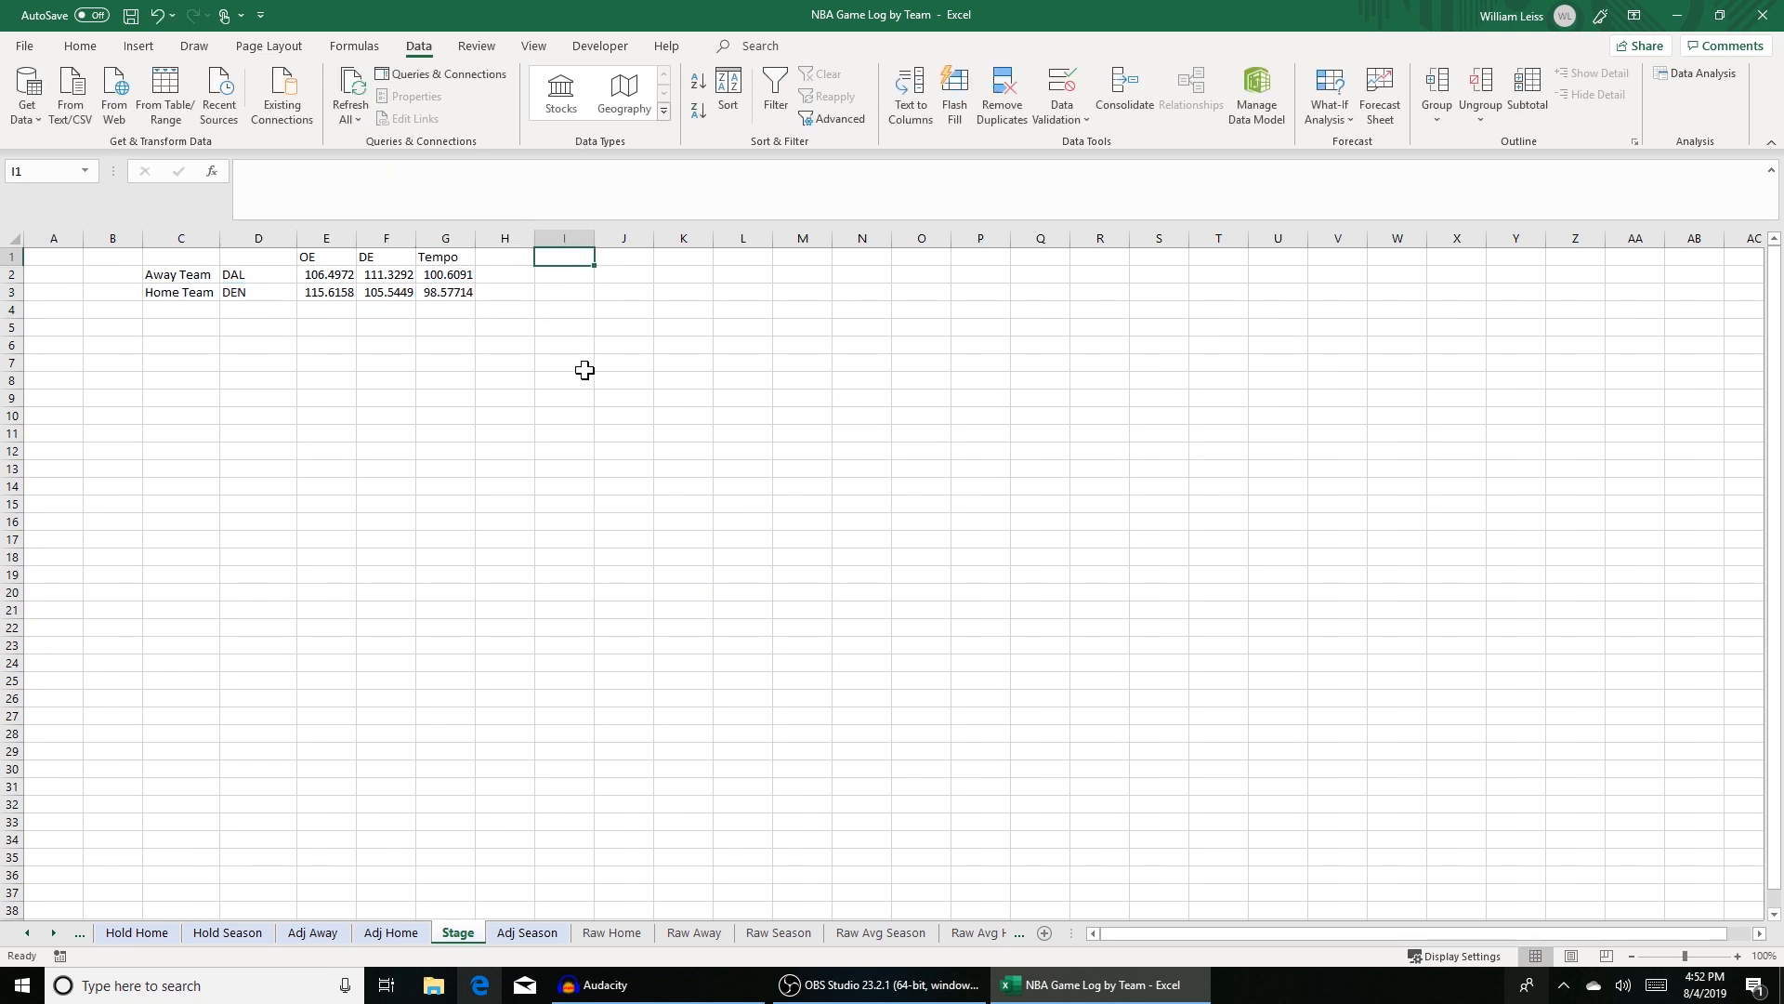
text(Exp OE)
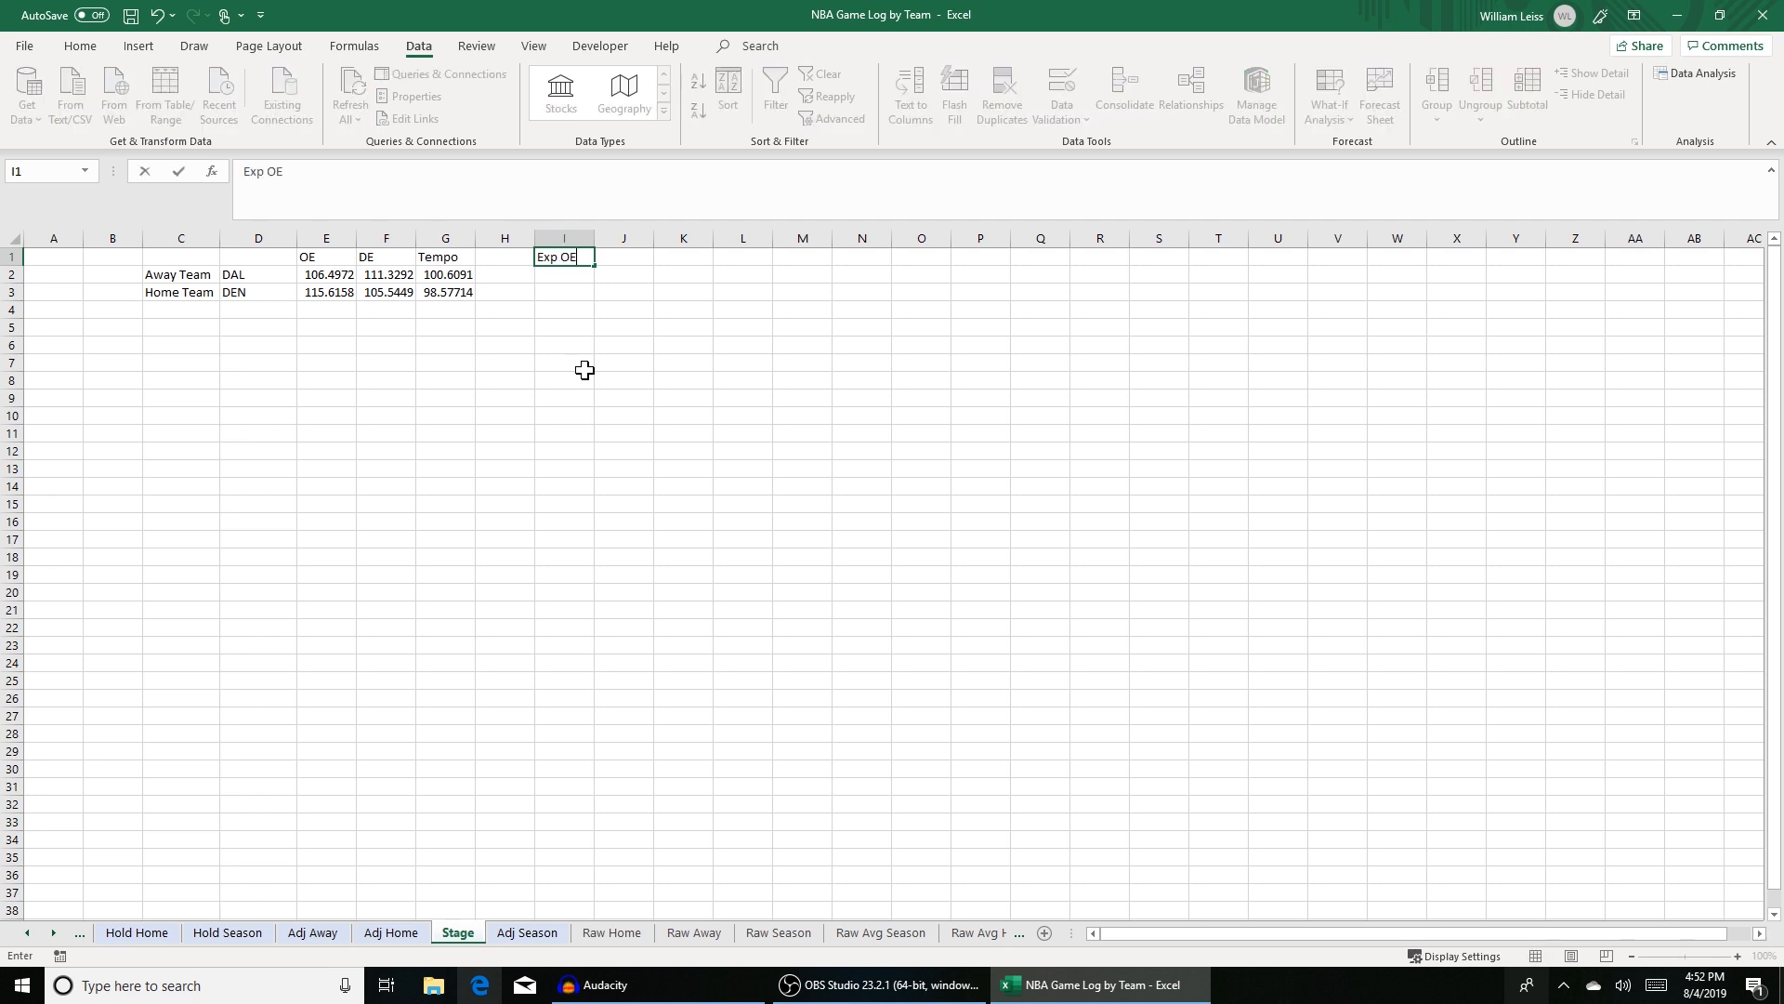
key(Tab)
text(Exp DE)
key(Tab)
text(Exp Tempo)
key(Return)
double_click(714, 238)
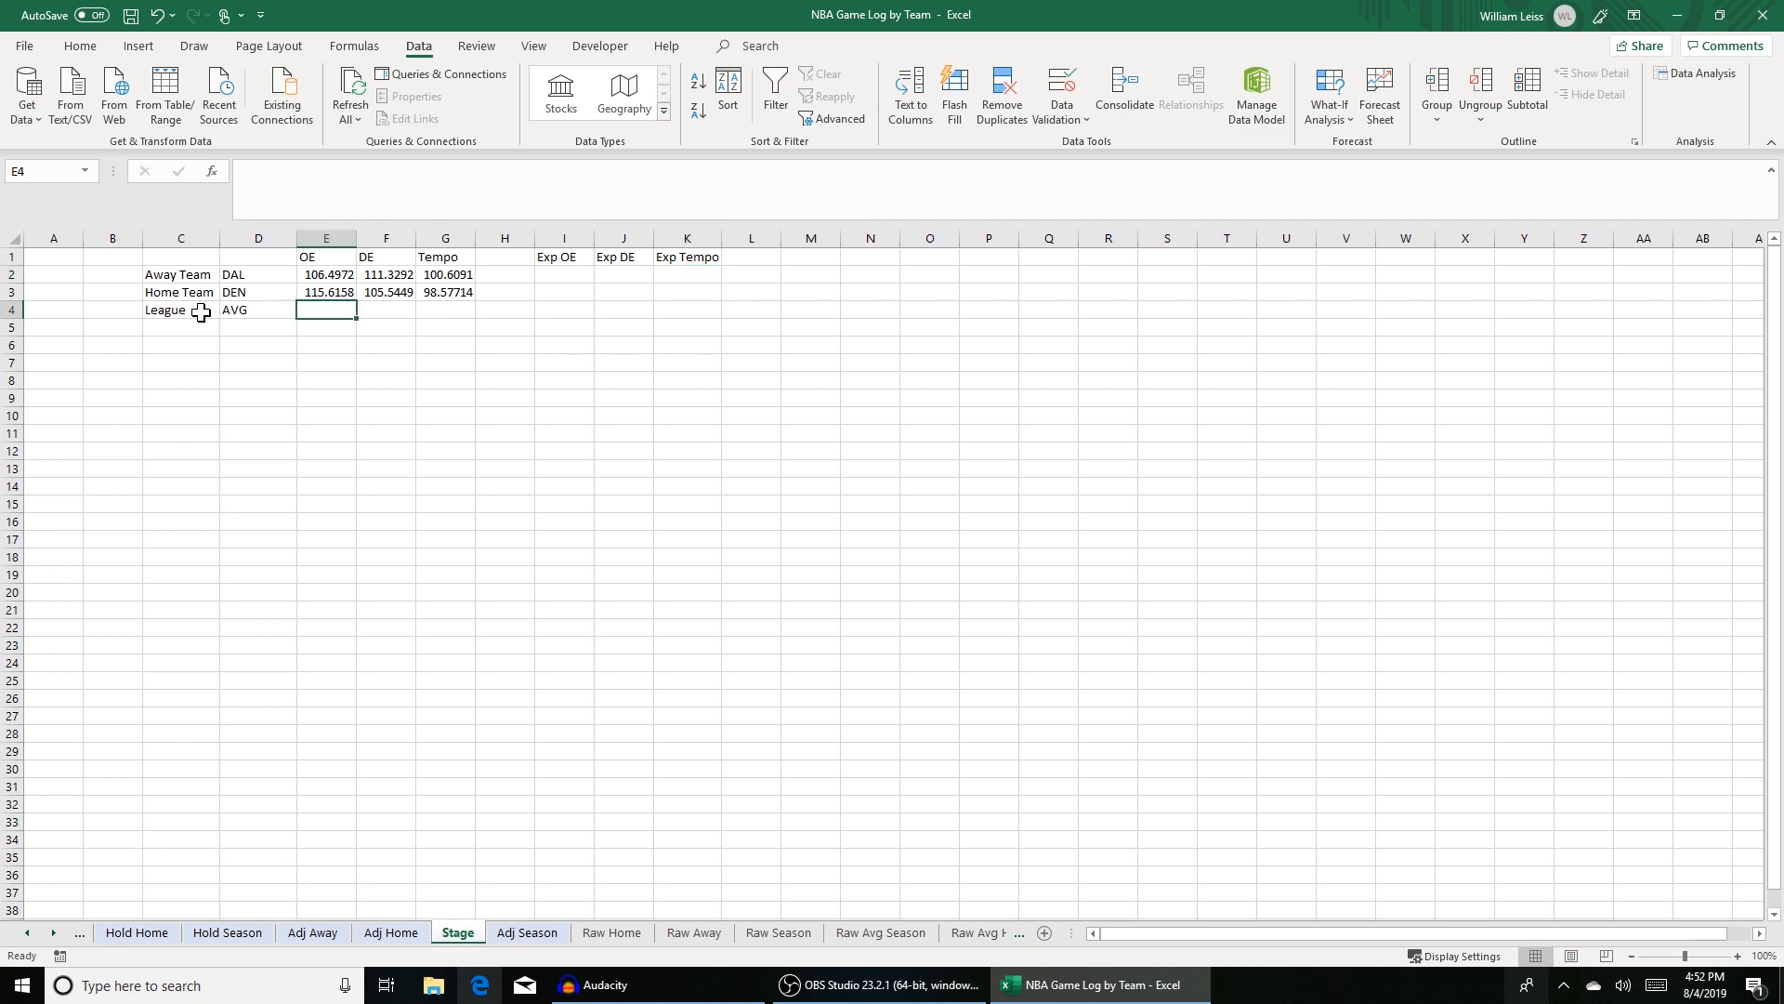
Step: Link the League AVG row's OE in E4 to the All row's Off Eff on the Lg Avg sheet
text(=)
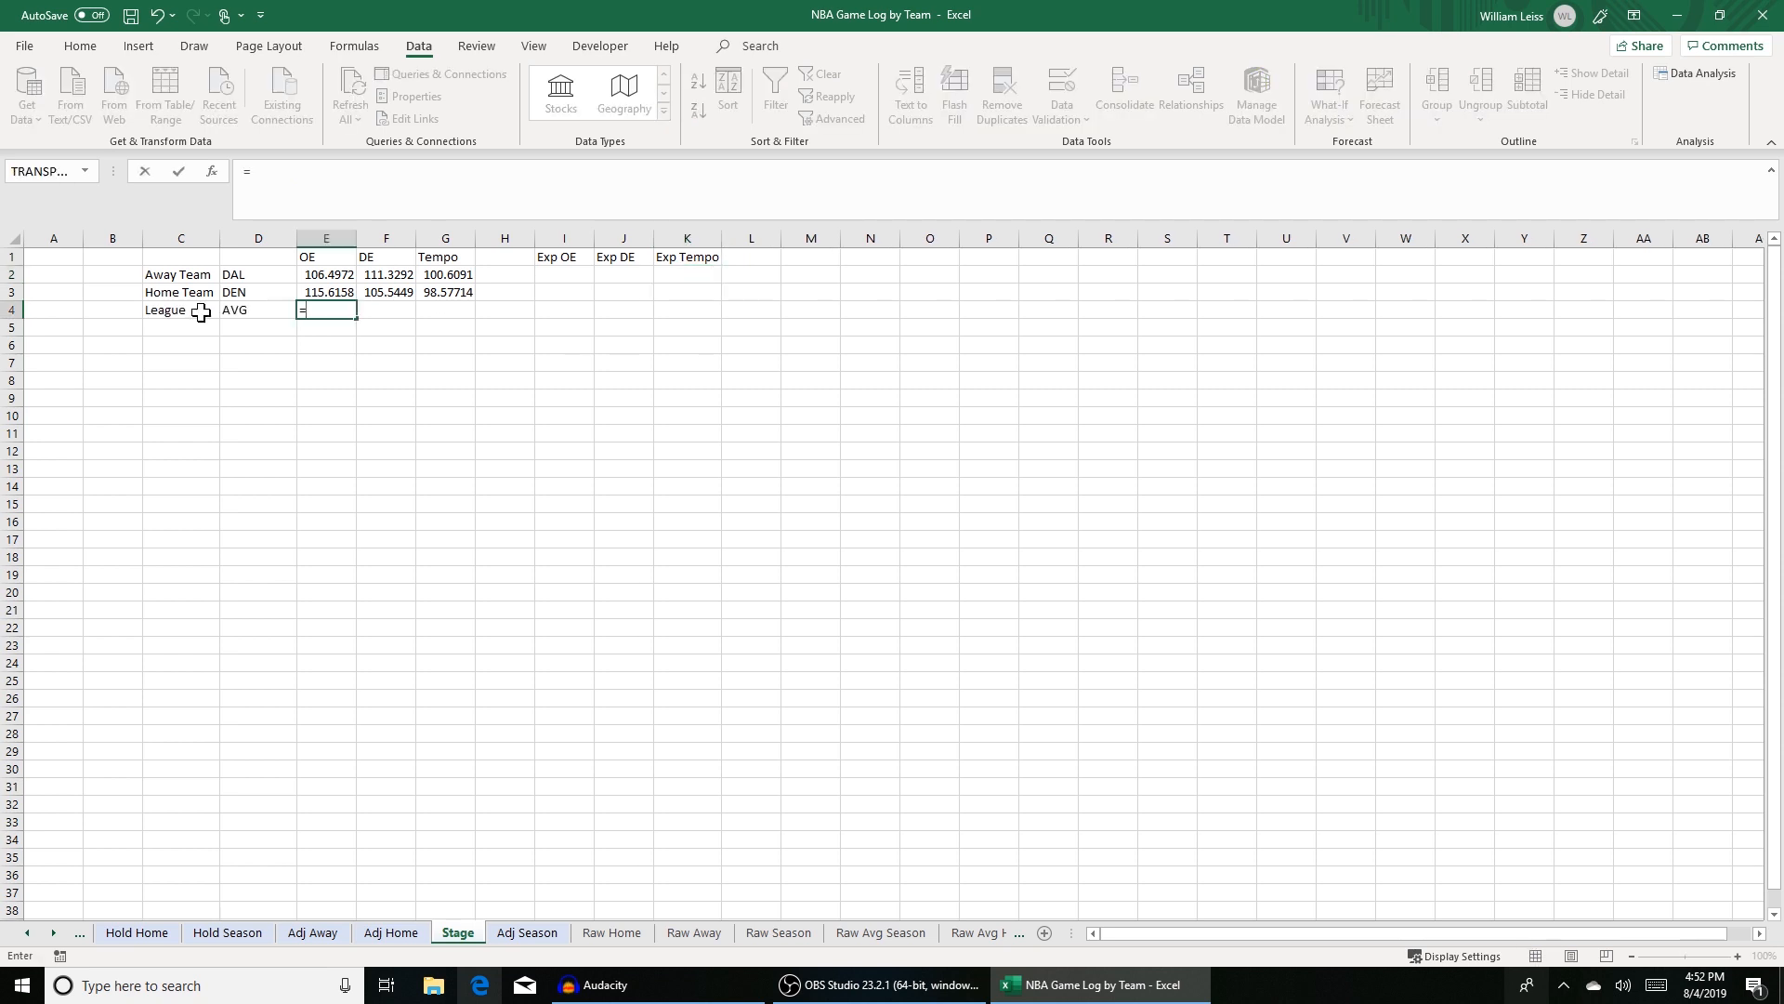
click(54, 932)
click(54, 932)
click(54, 932)
click(54, 932)
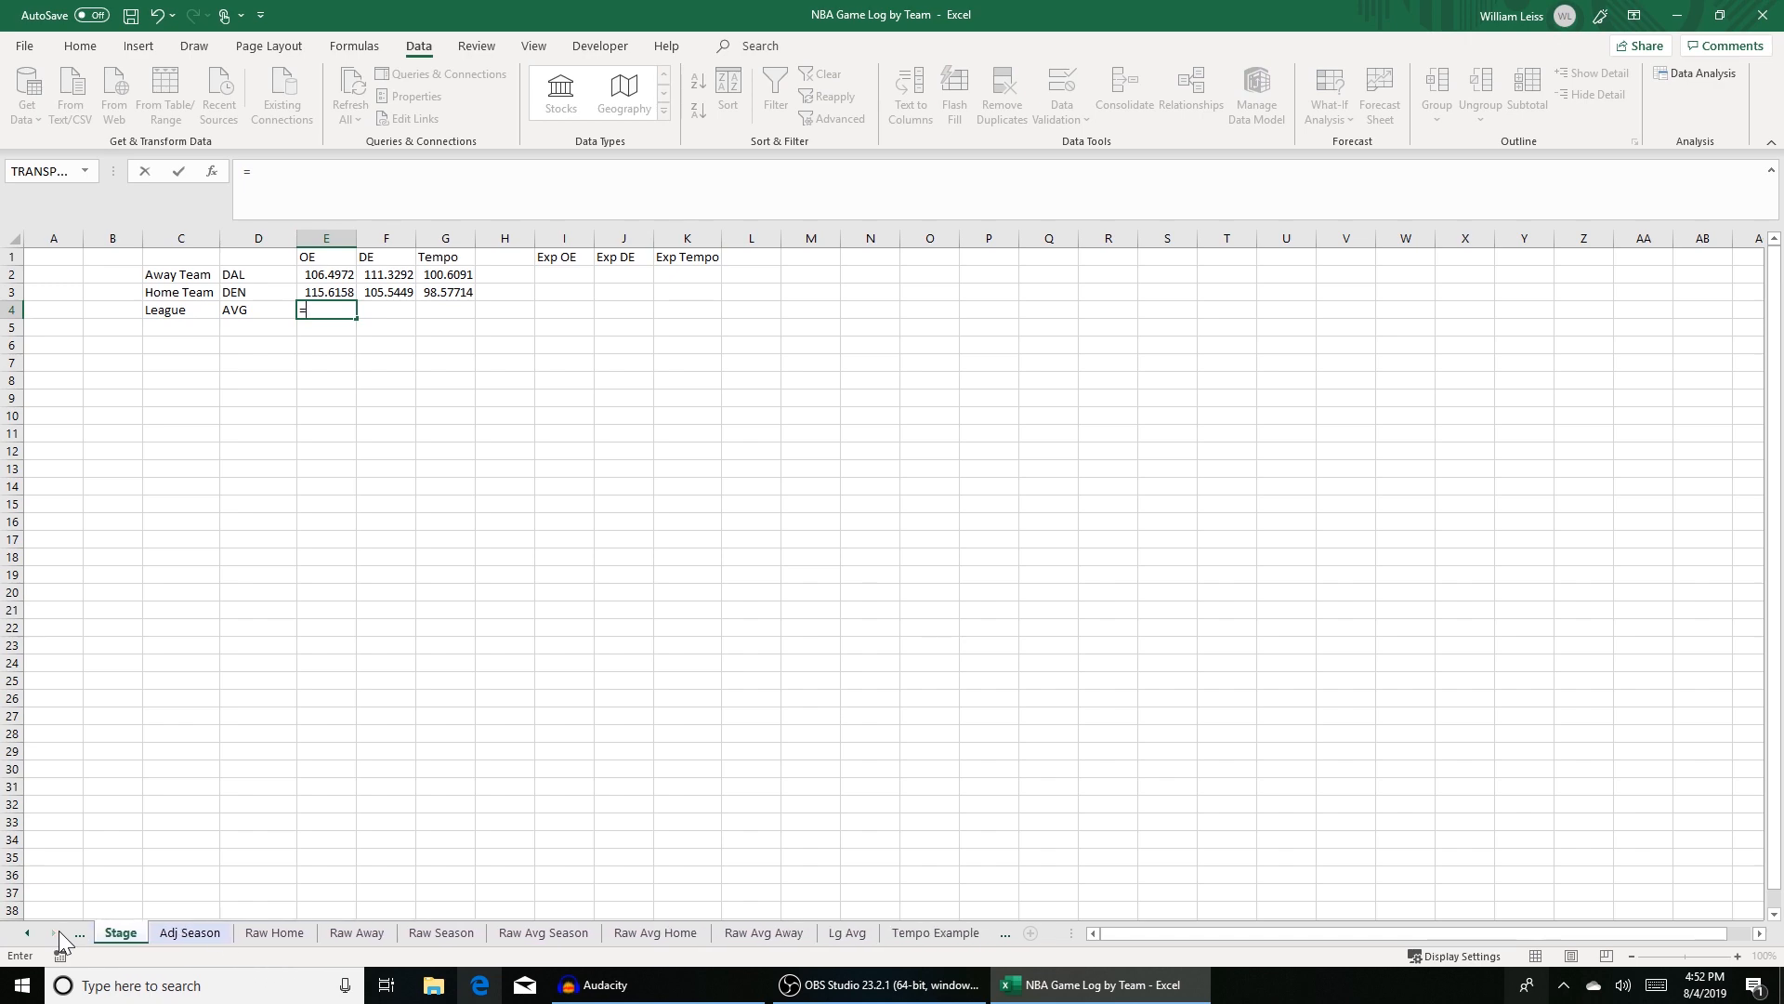
click(846, 932)
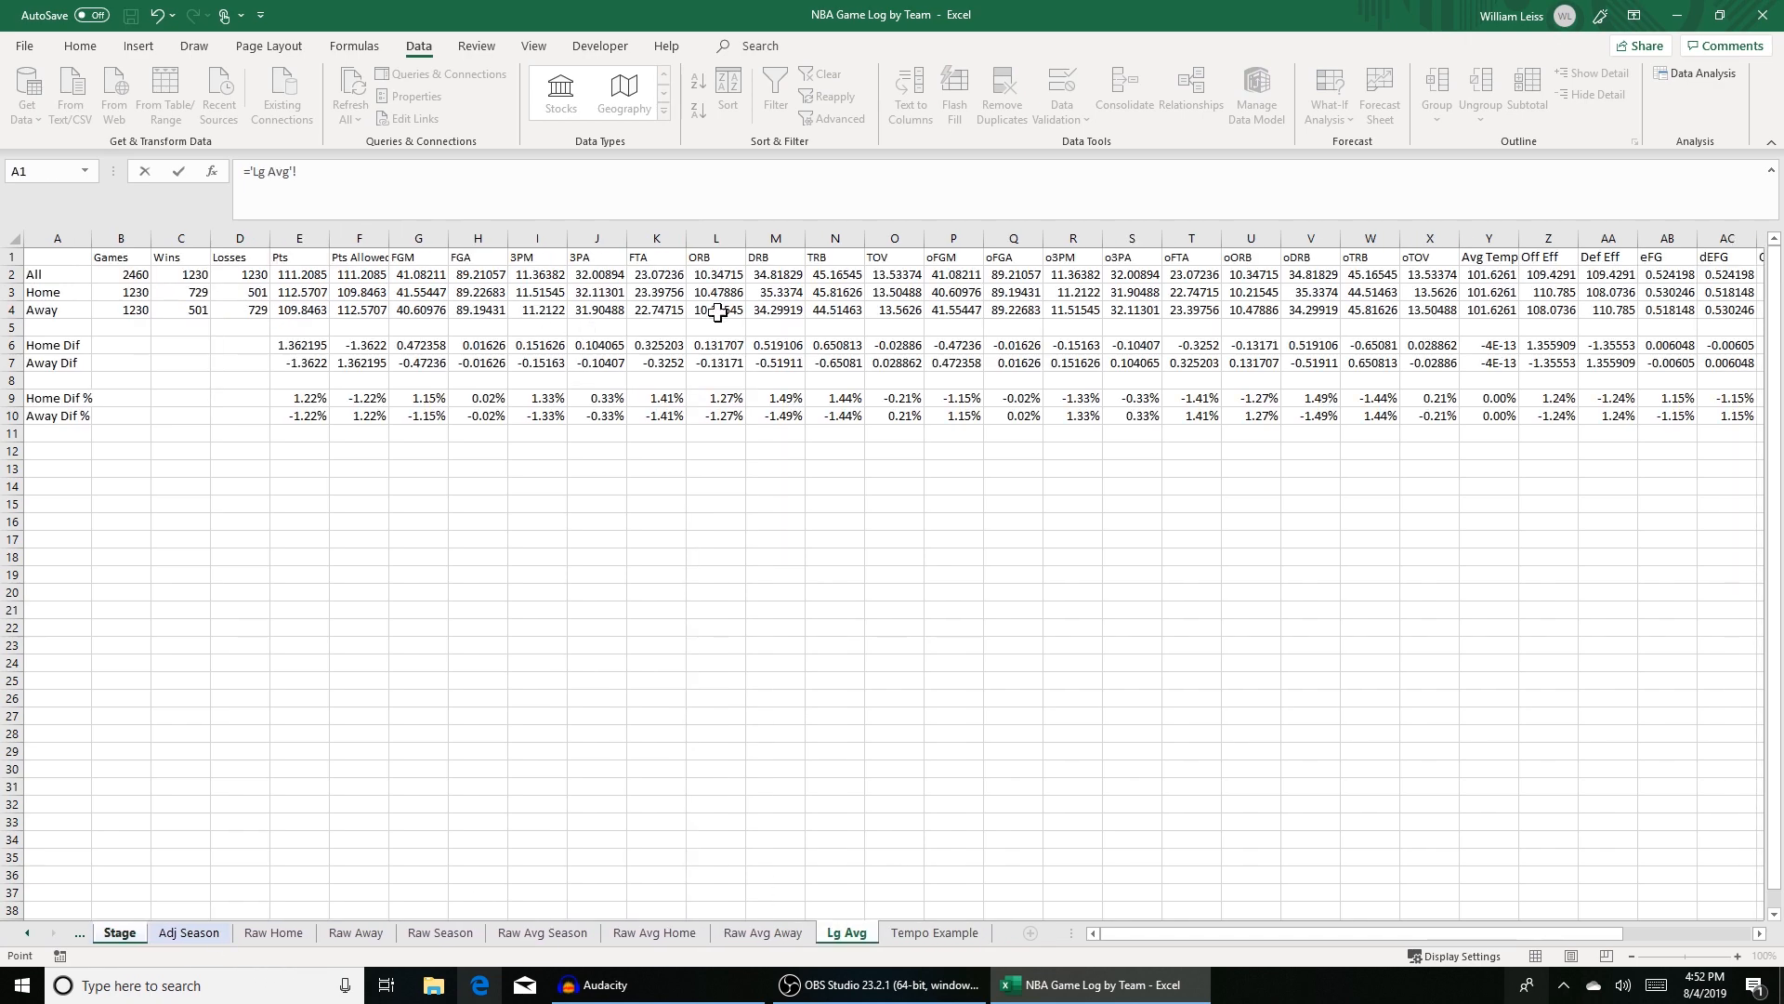
click(1559, 271)
key(Return)
Step: Link the league Tempo in G4 to the Avg Tempo in cell Y2 of the Lg Avg sheet
double_click(430, 310)
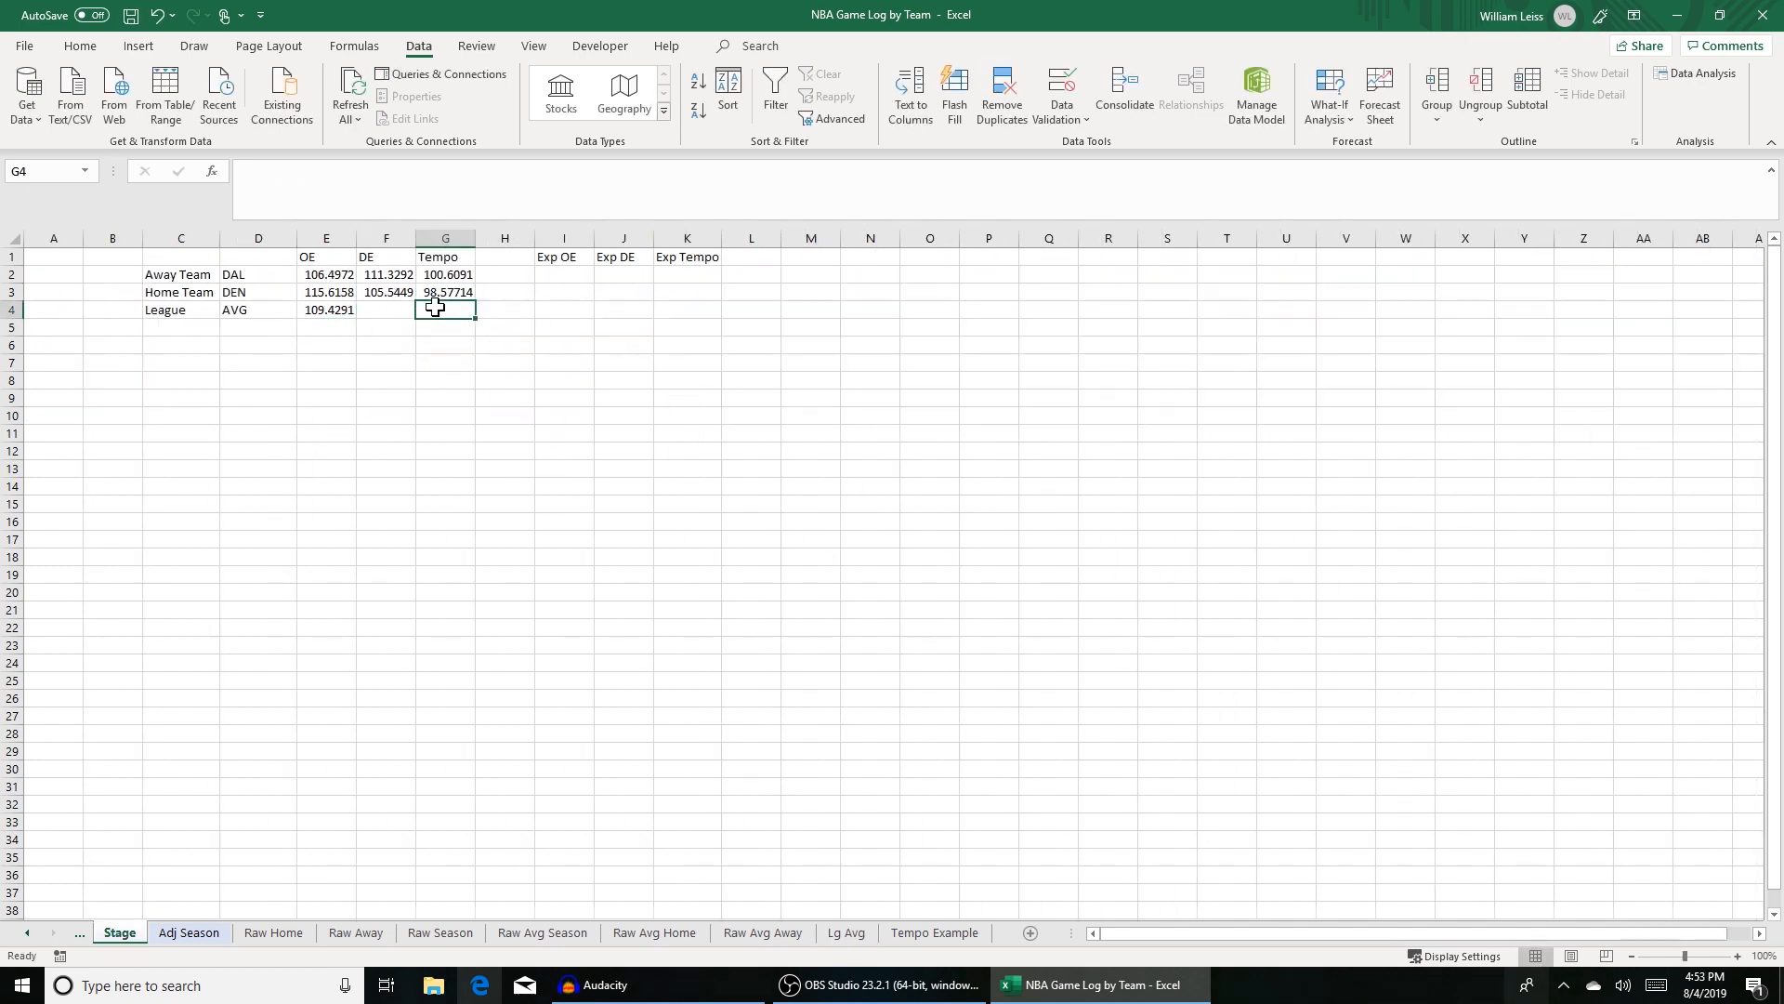
text(=)
click(845, 932)
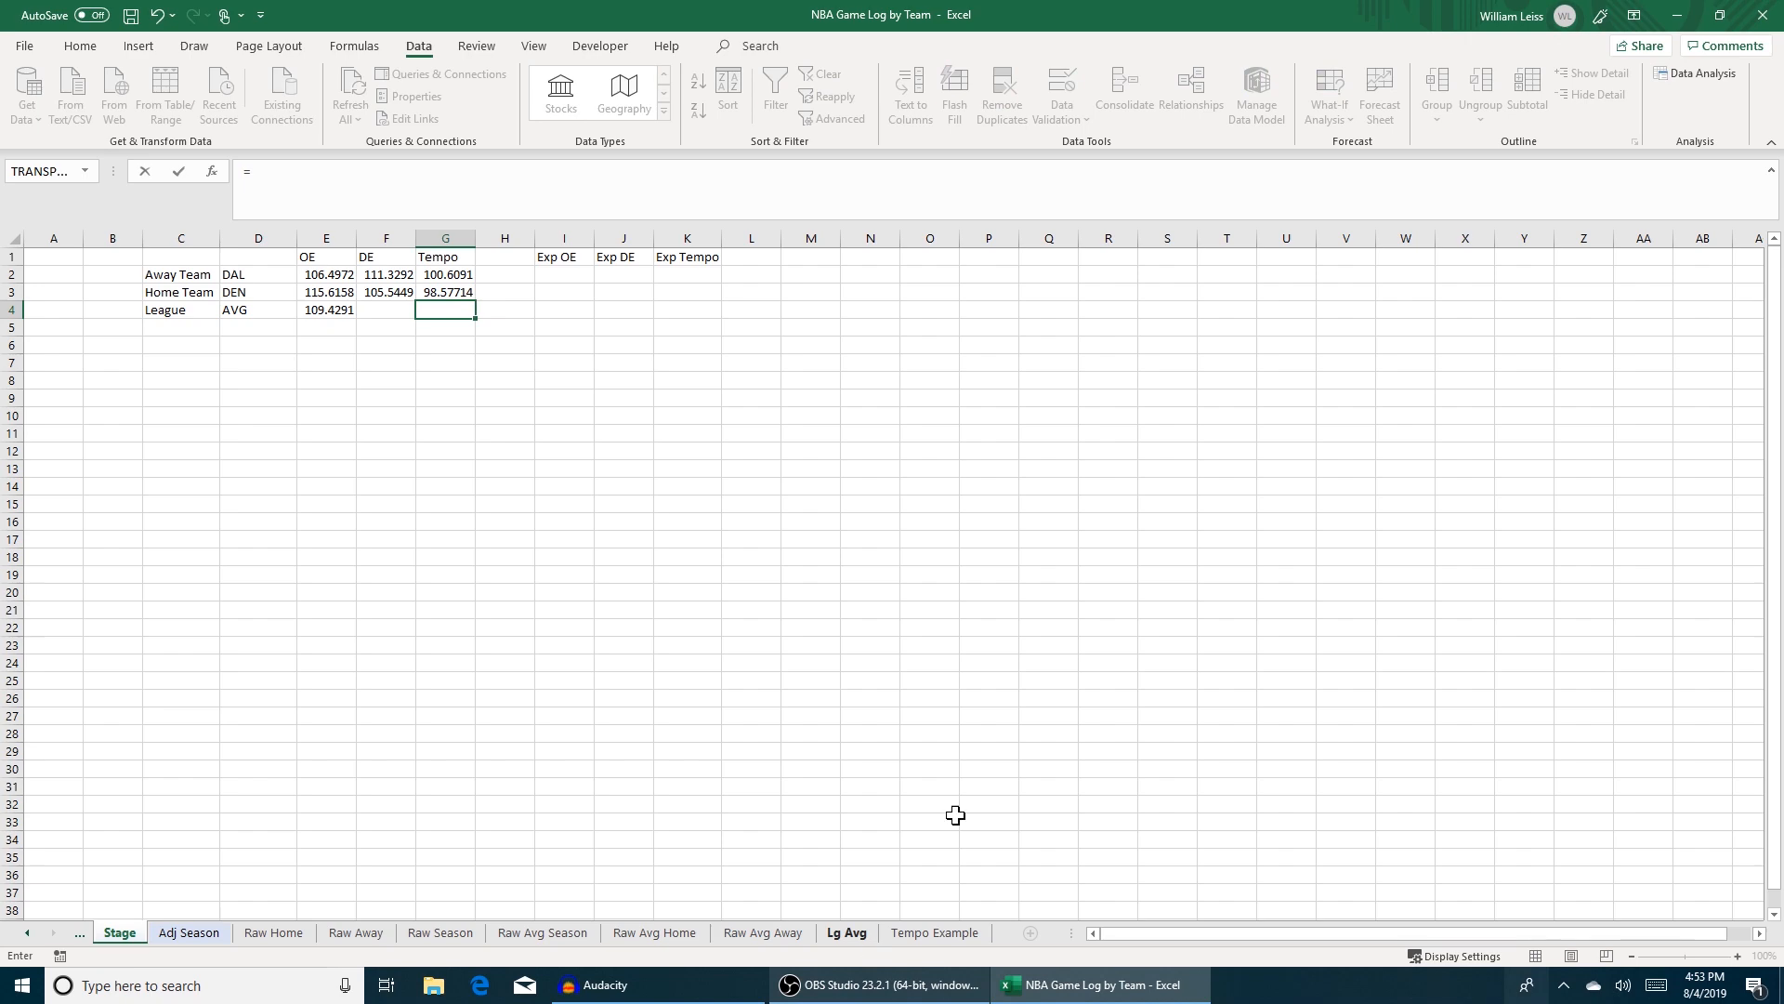
click(1510, 275)
key(Return)
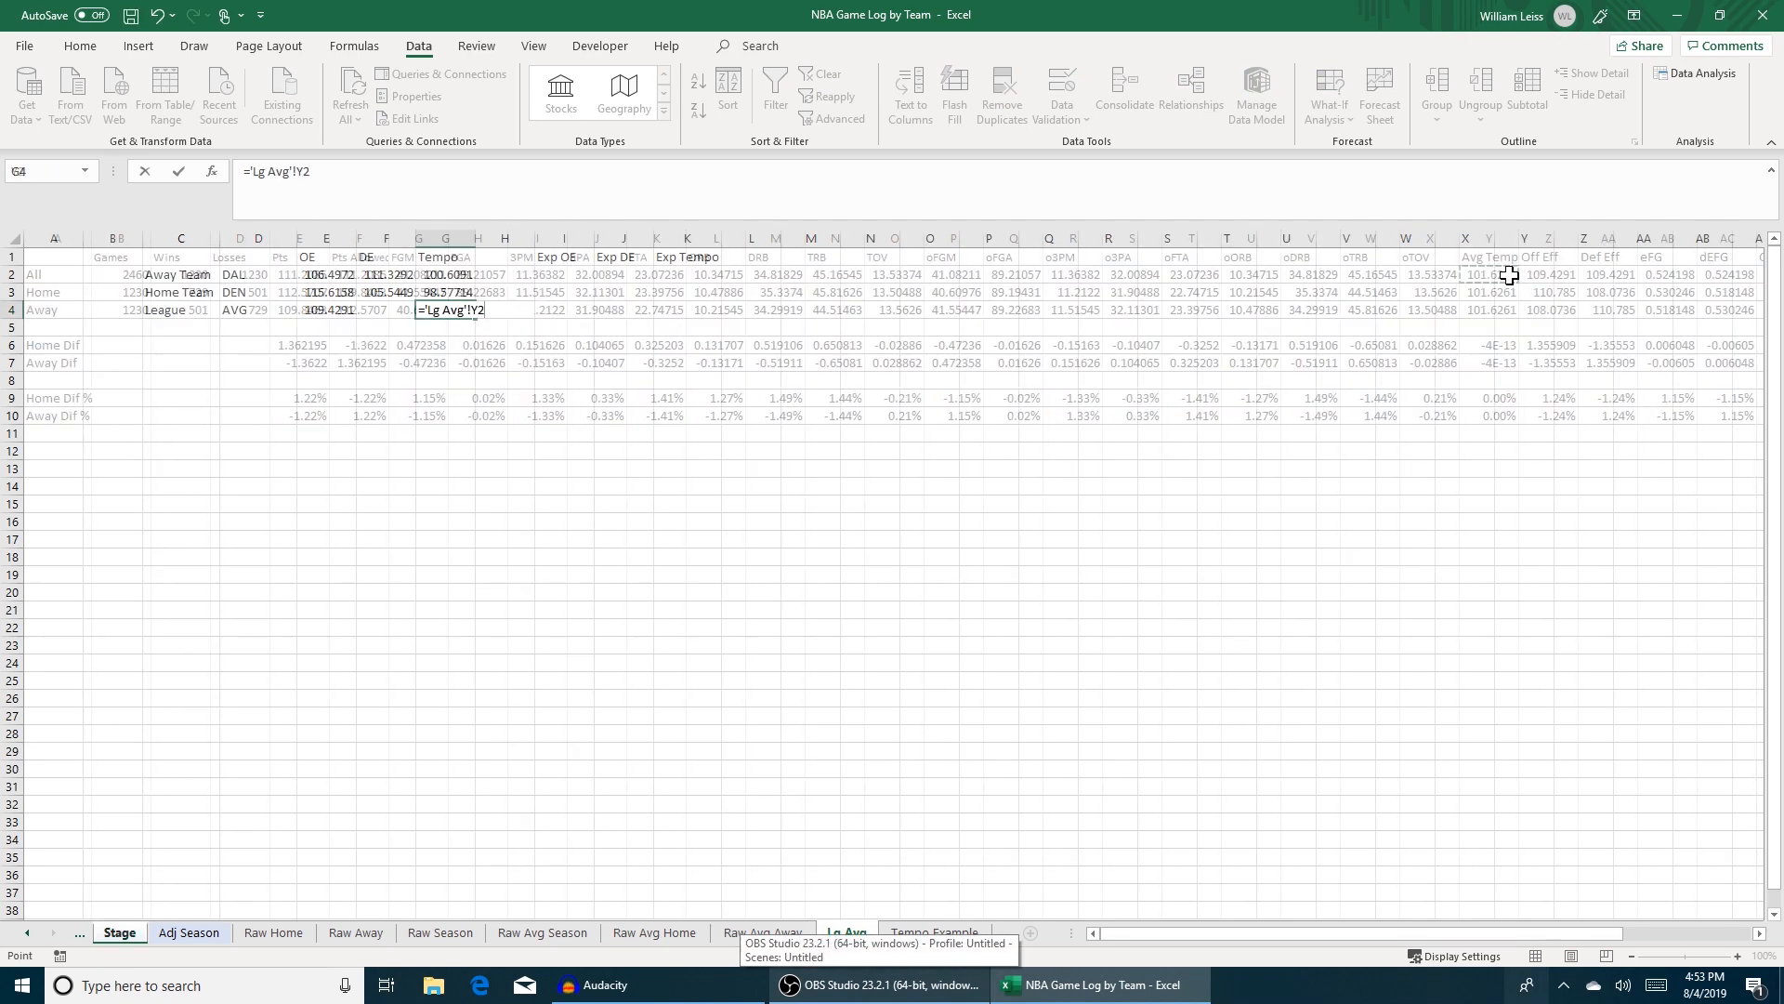
Step: Copy the league average from E4 into F4 under DE
click(335, 295)
click(344, 311)
key(ctrl+c)
click(373, 310)
key(ctrl+v)
Step: Calculate the away team's Exp OE in I2 with =E4 + (E2 - E4) + (F3 - E4)
click(557, 276)
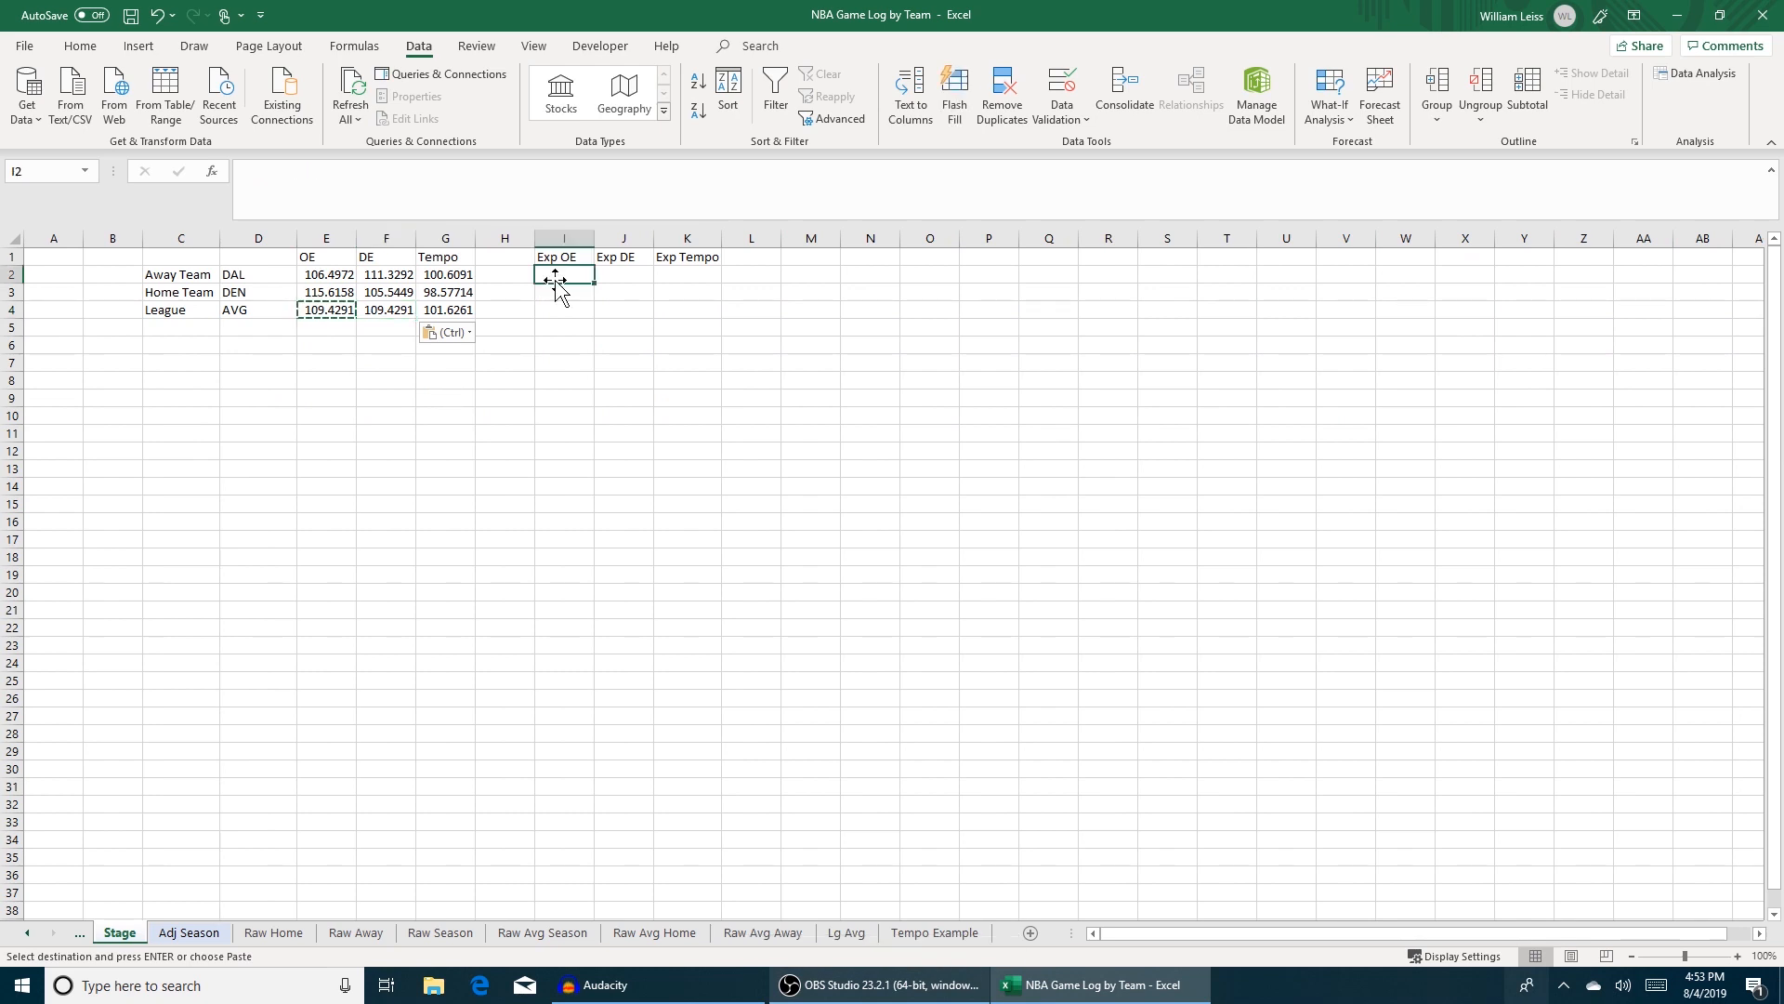
text(=E4)
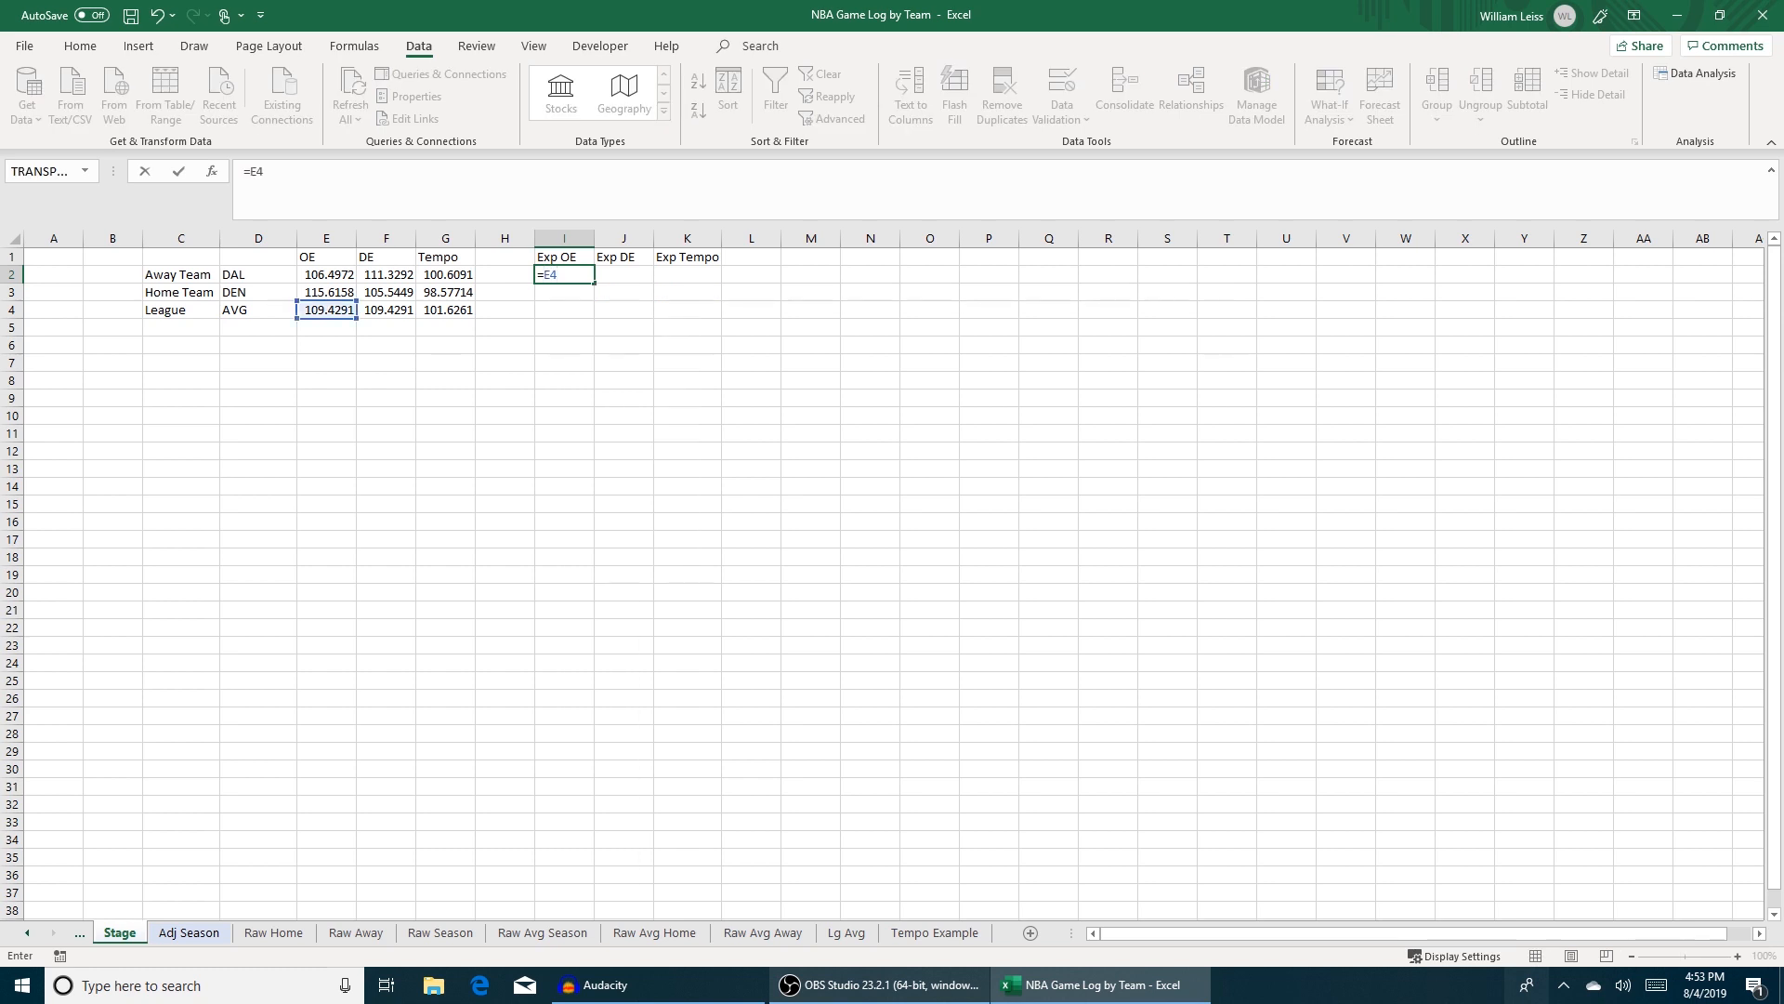
text( + (E2 - E4) +)
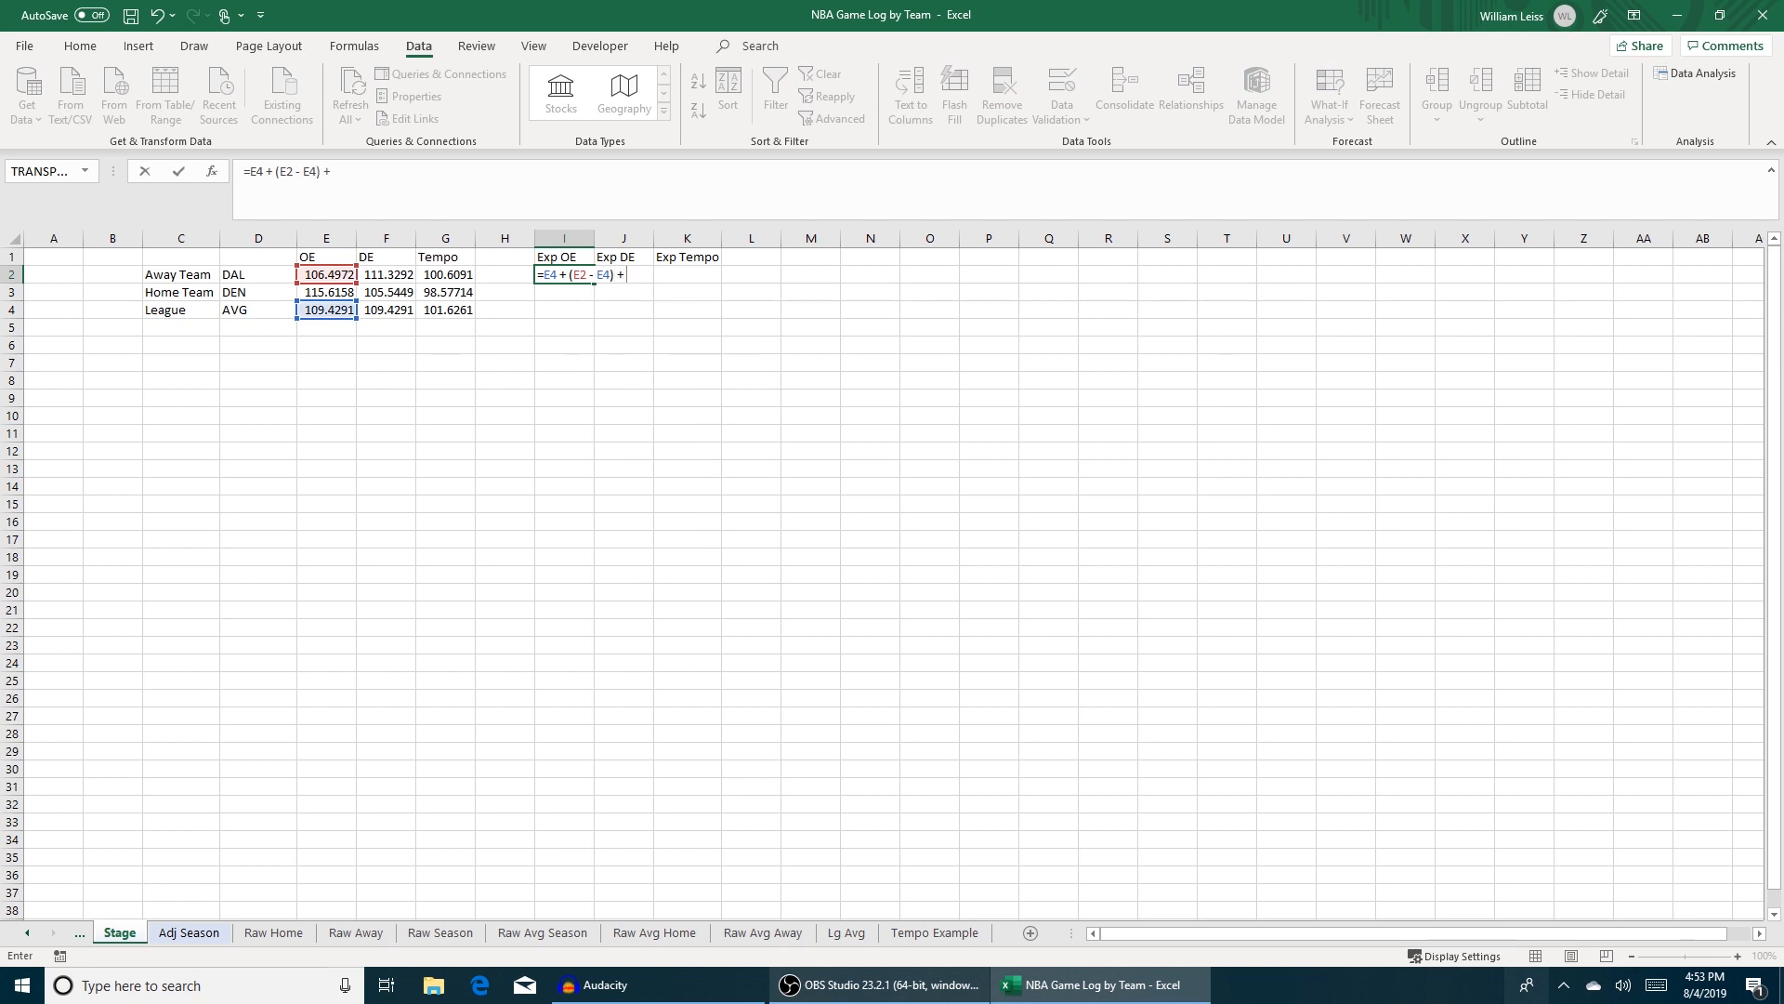
text( (F3 - E4))
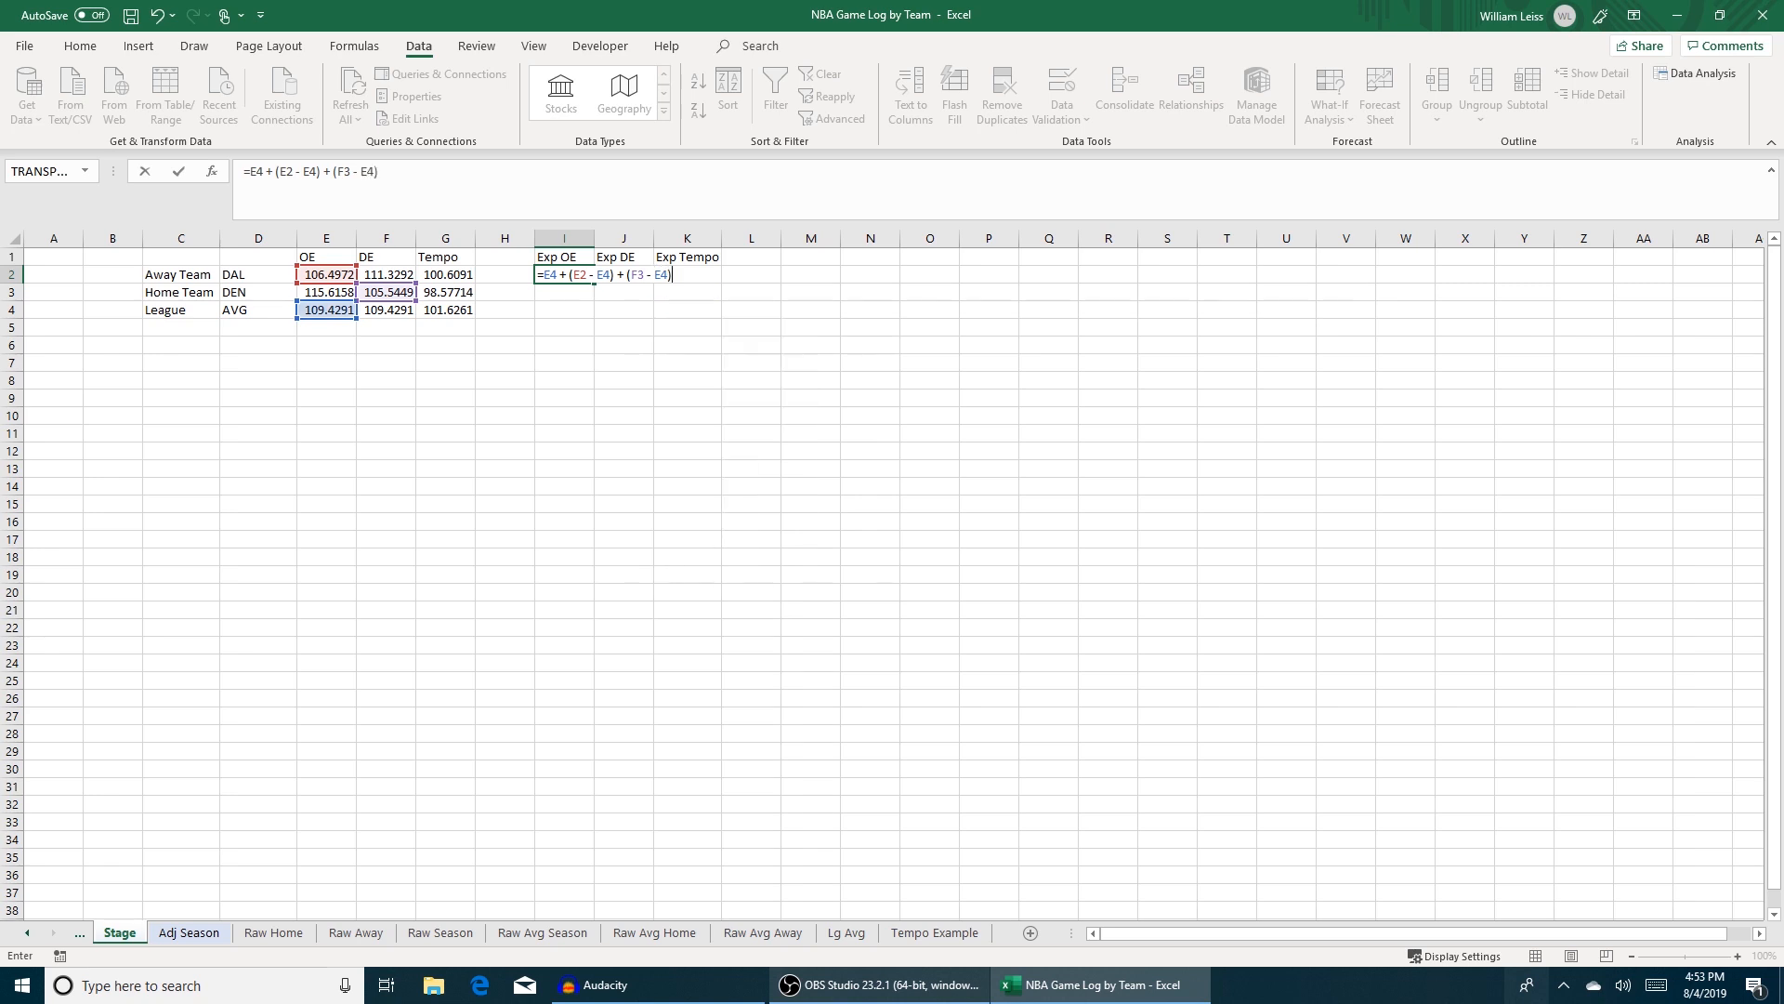
key(Return)
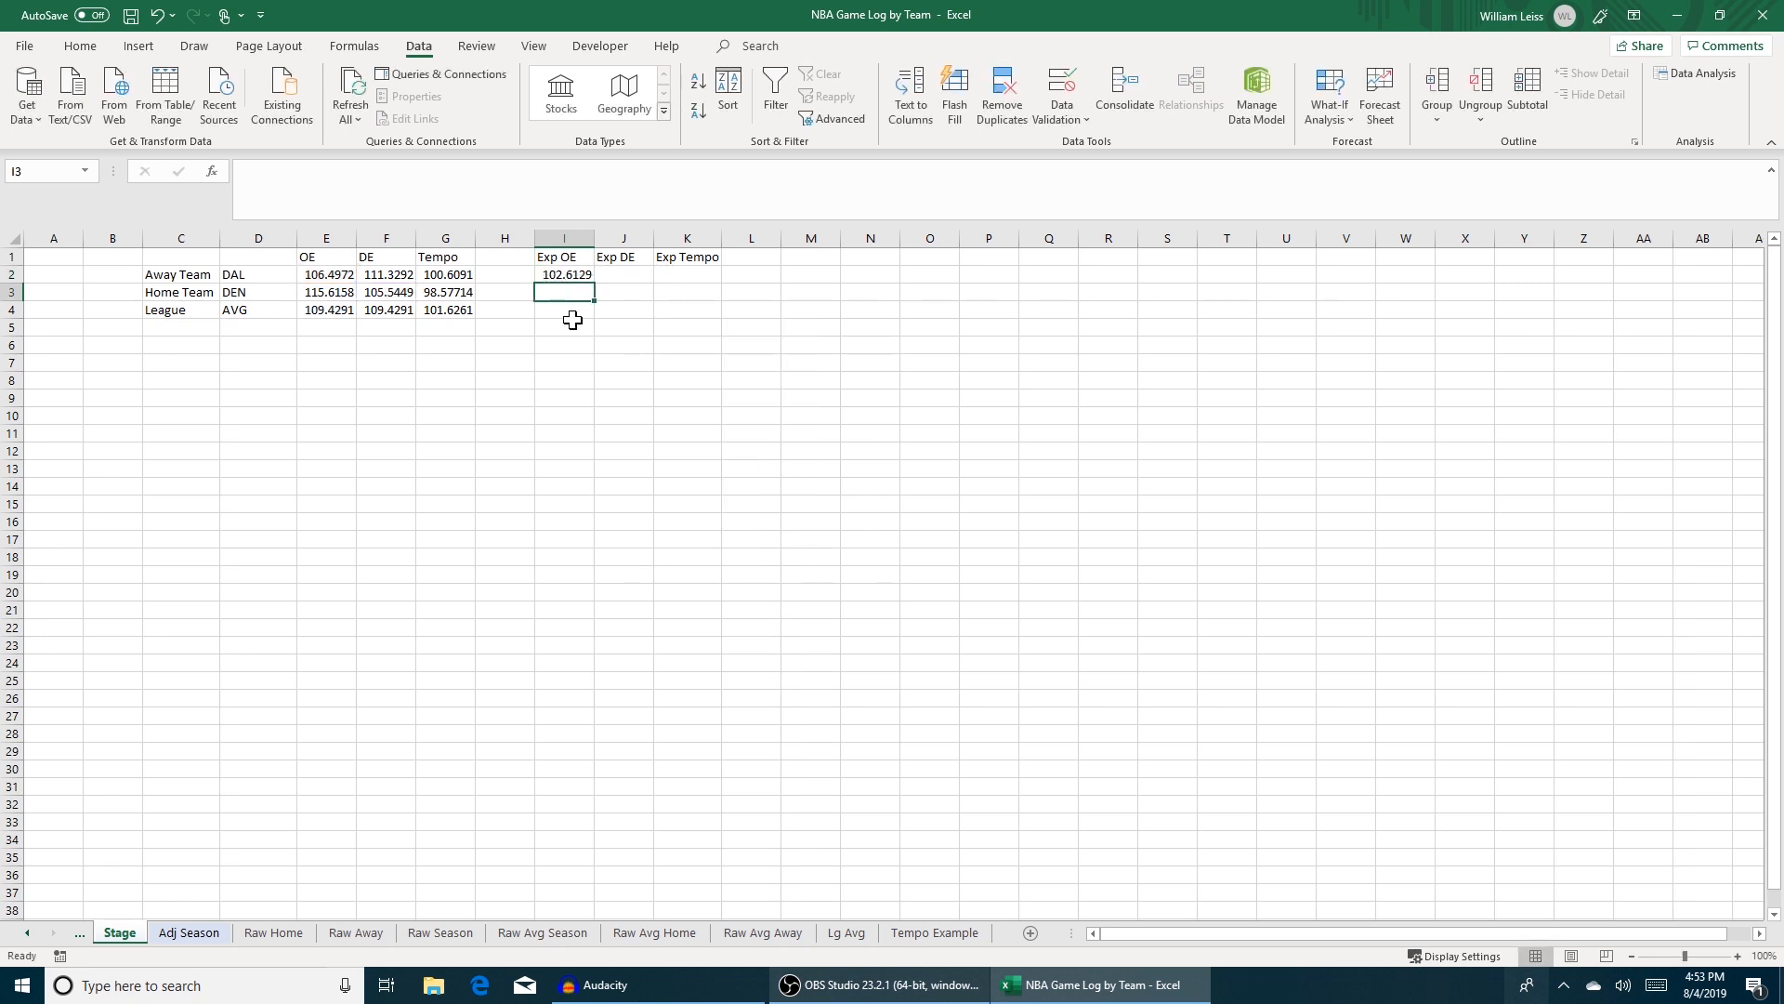
Step: Copy the away team's Exp OE from I2 and paste it as a value into J3, the home team's Exp DE
click(583, 274)
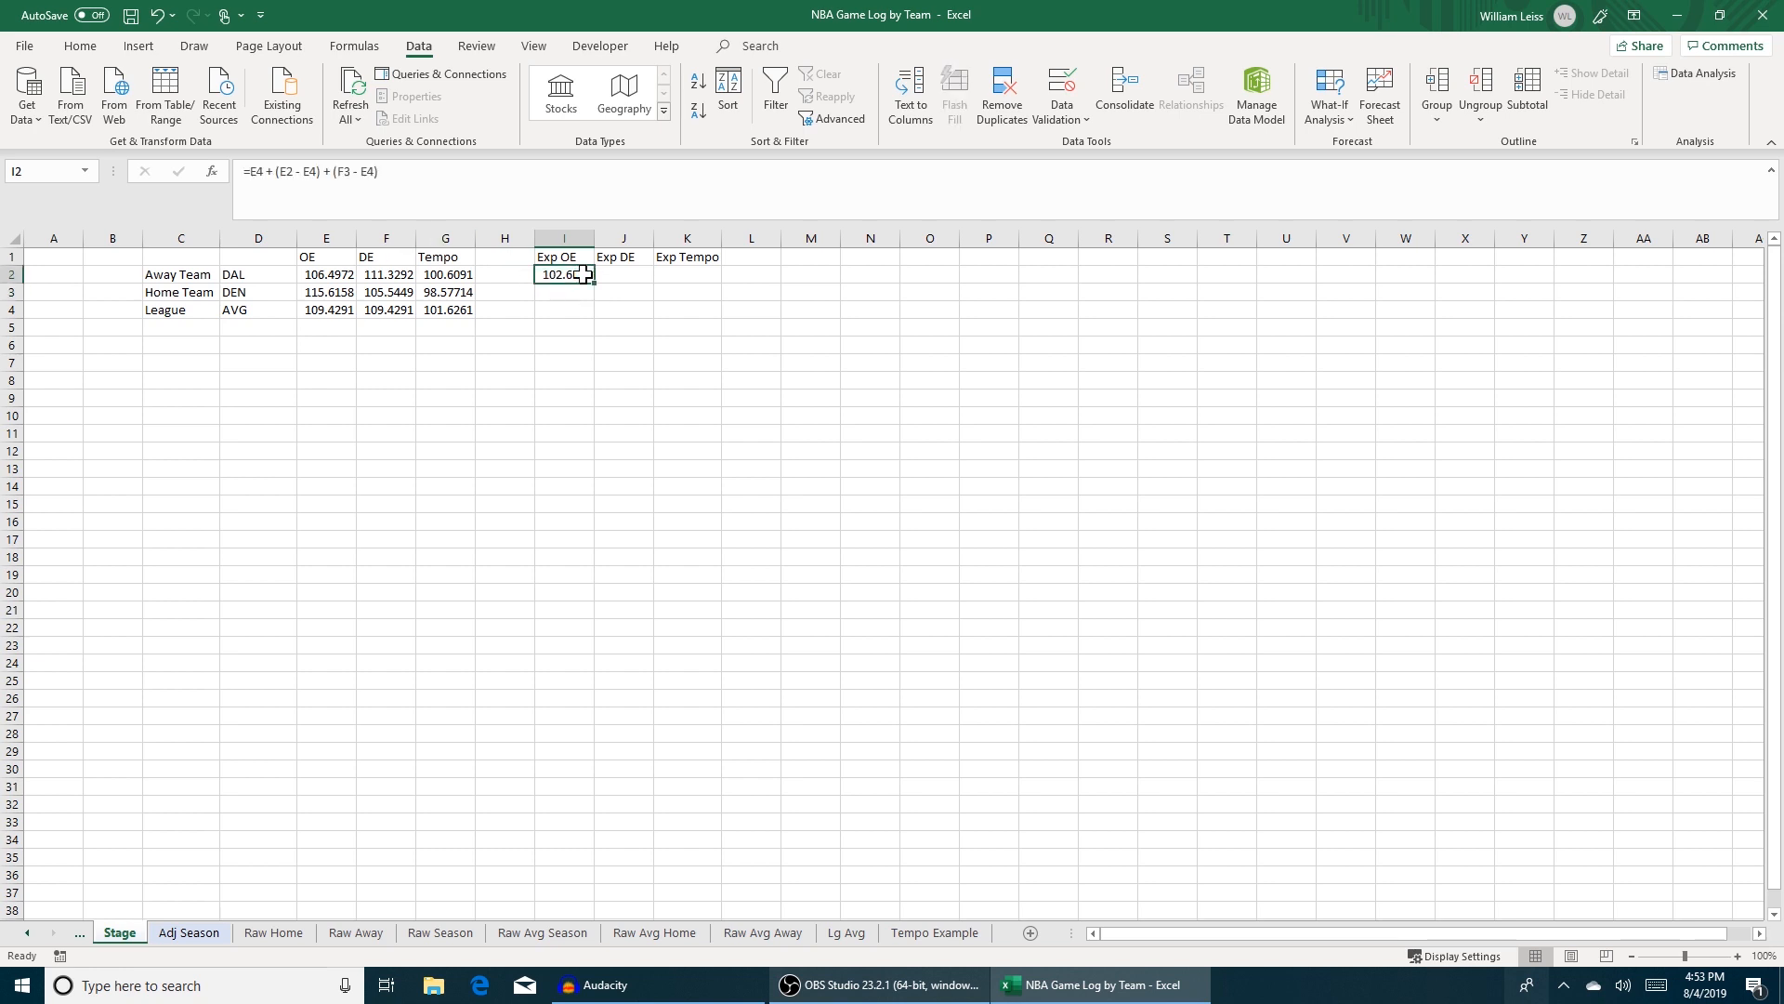
key(ctrl+c)
click(621, 291)
right_click(622, 294)
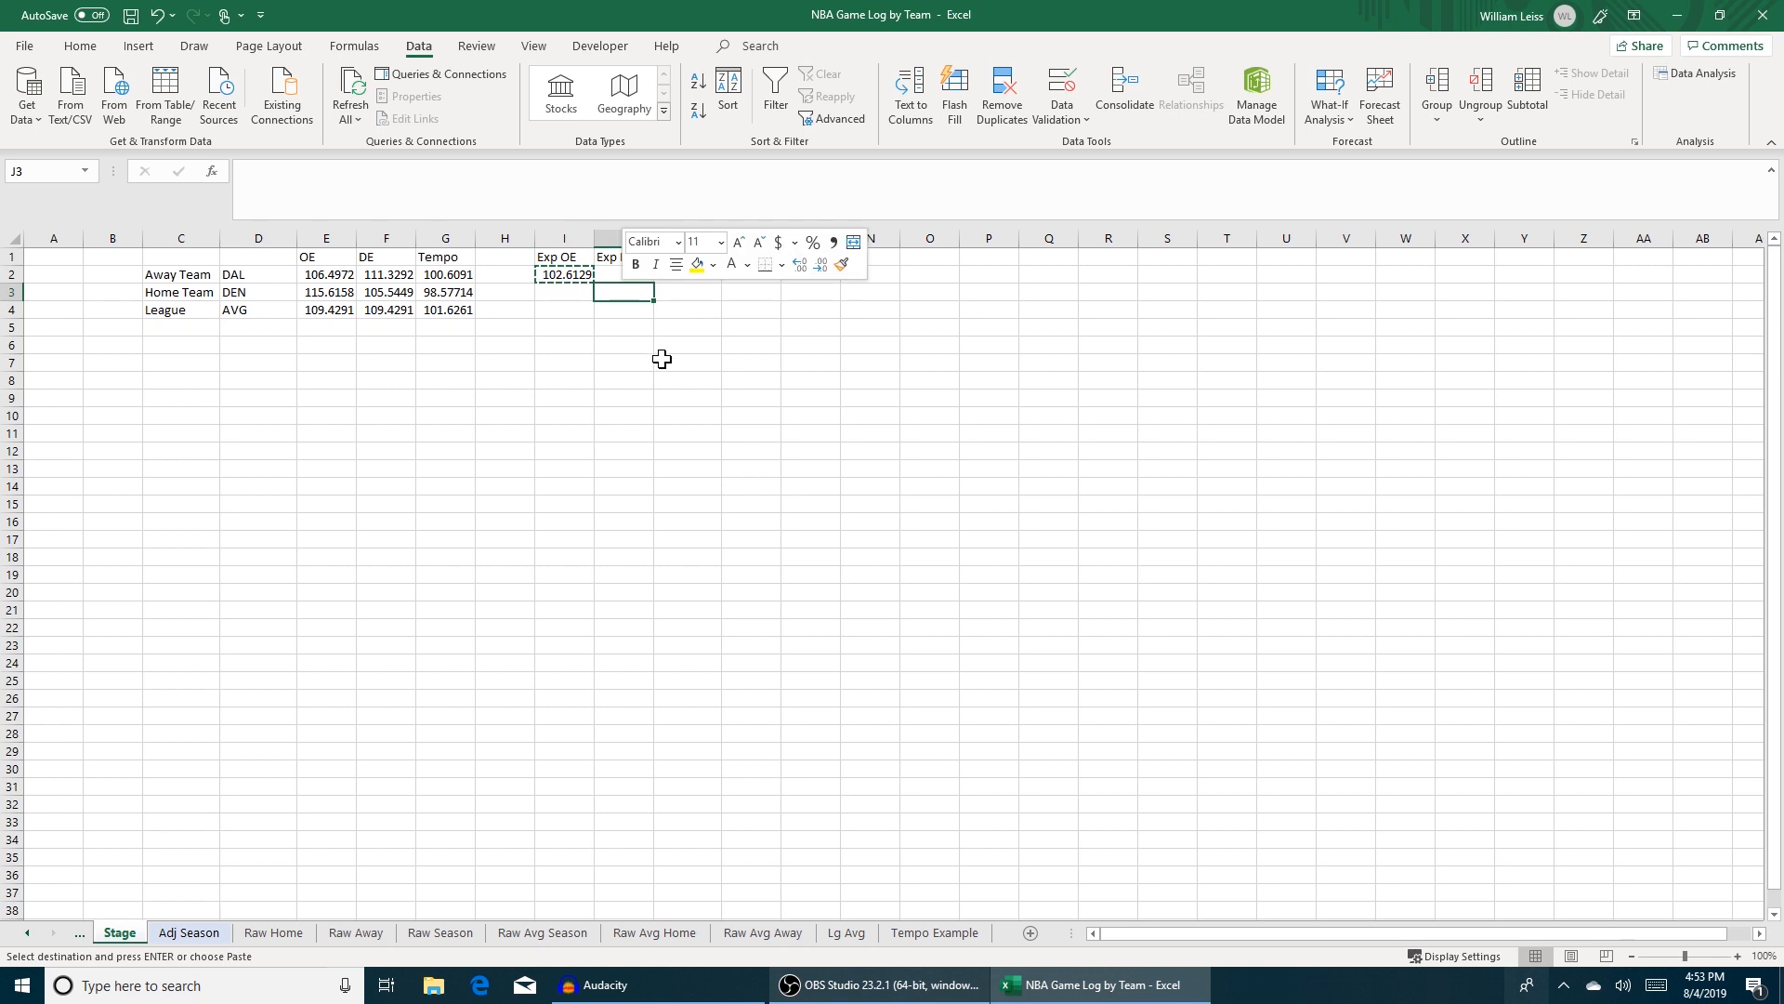
click(695, 391)
Step: Calculate the home team's Exp OE in I3 with =E4 + (E3 - E4) + (F2 - E4)
click(567, 290)
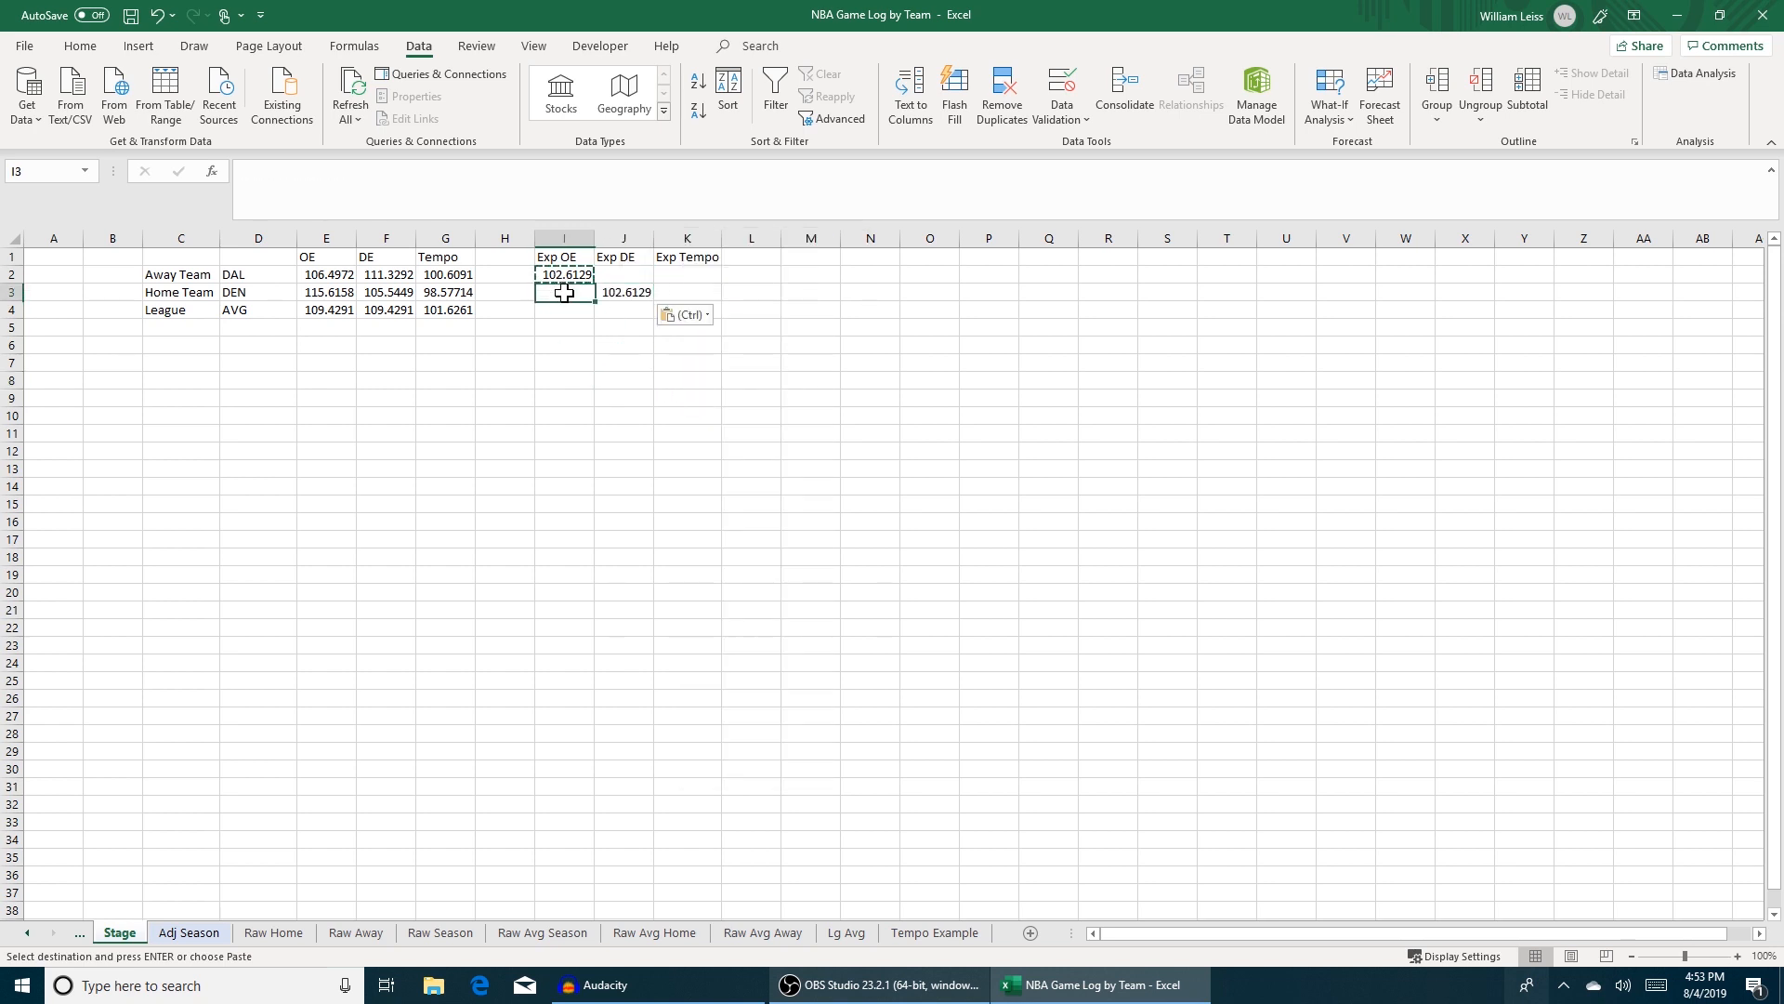
text(=)
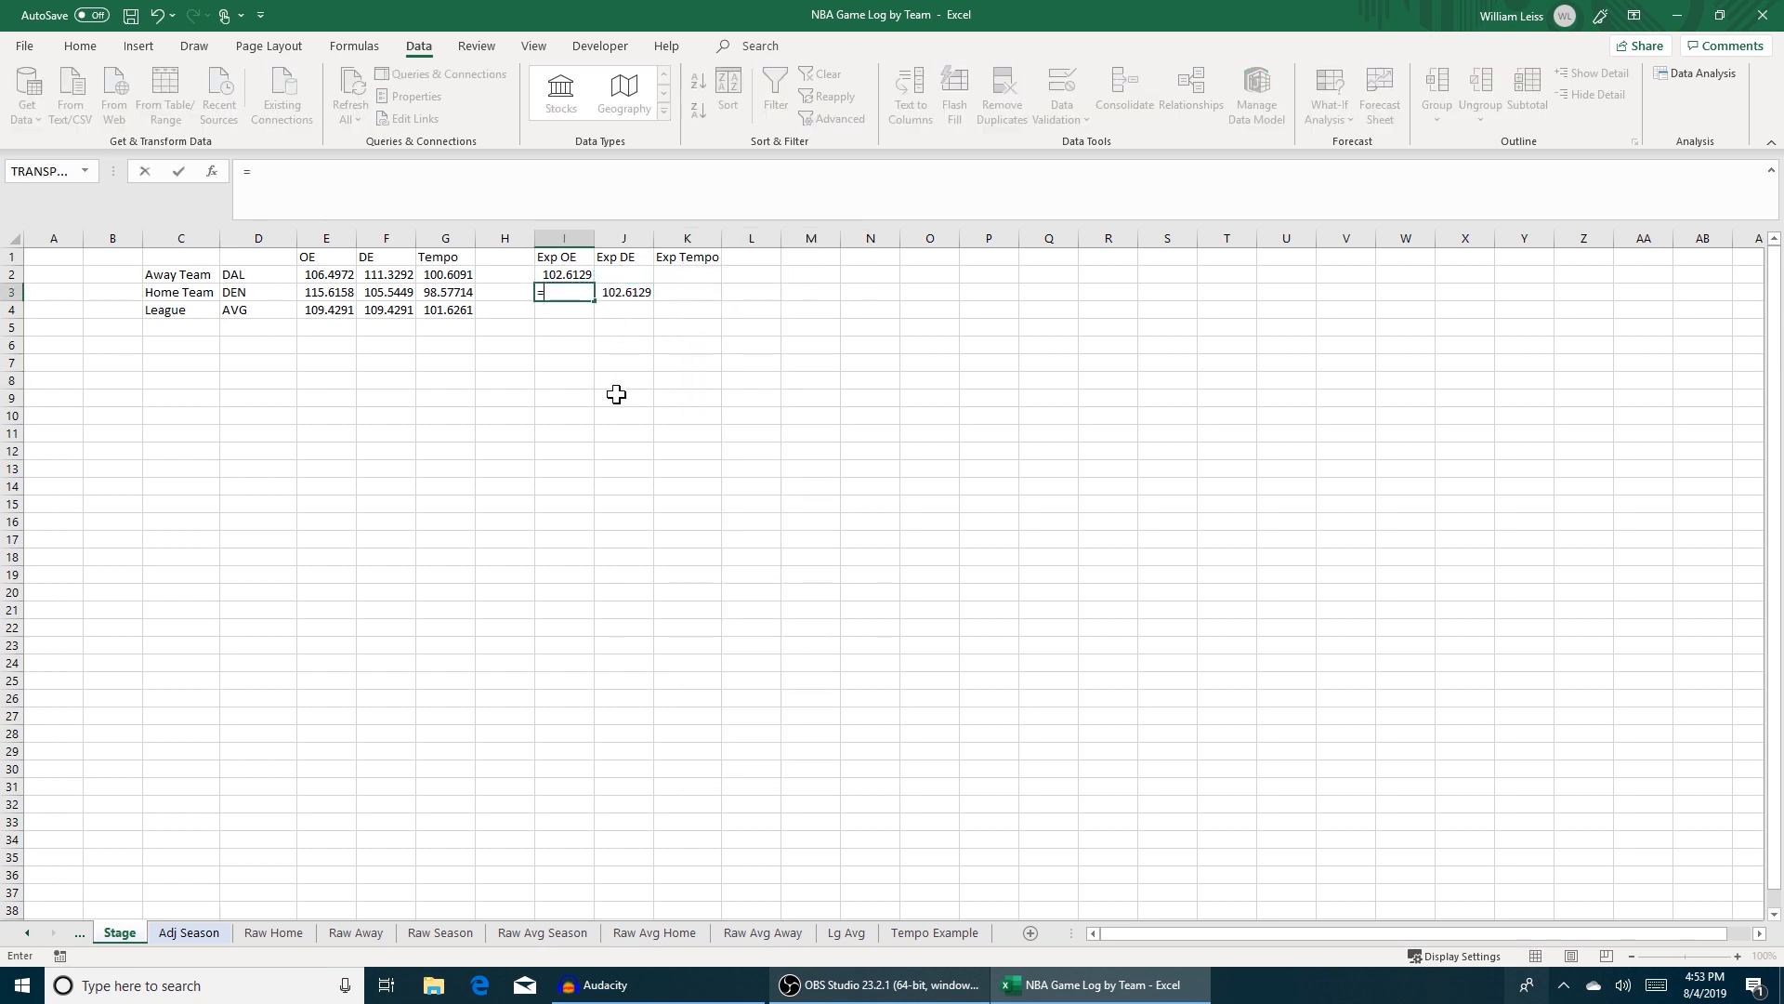
text(E4 + (E3 - E4) + (F3)
key(BackSpace)
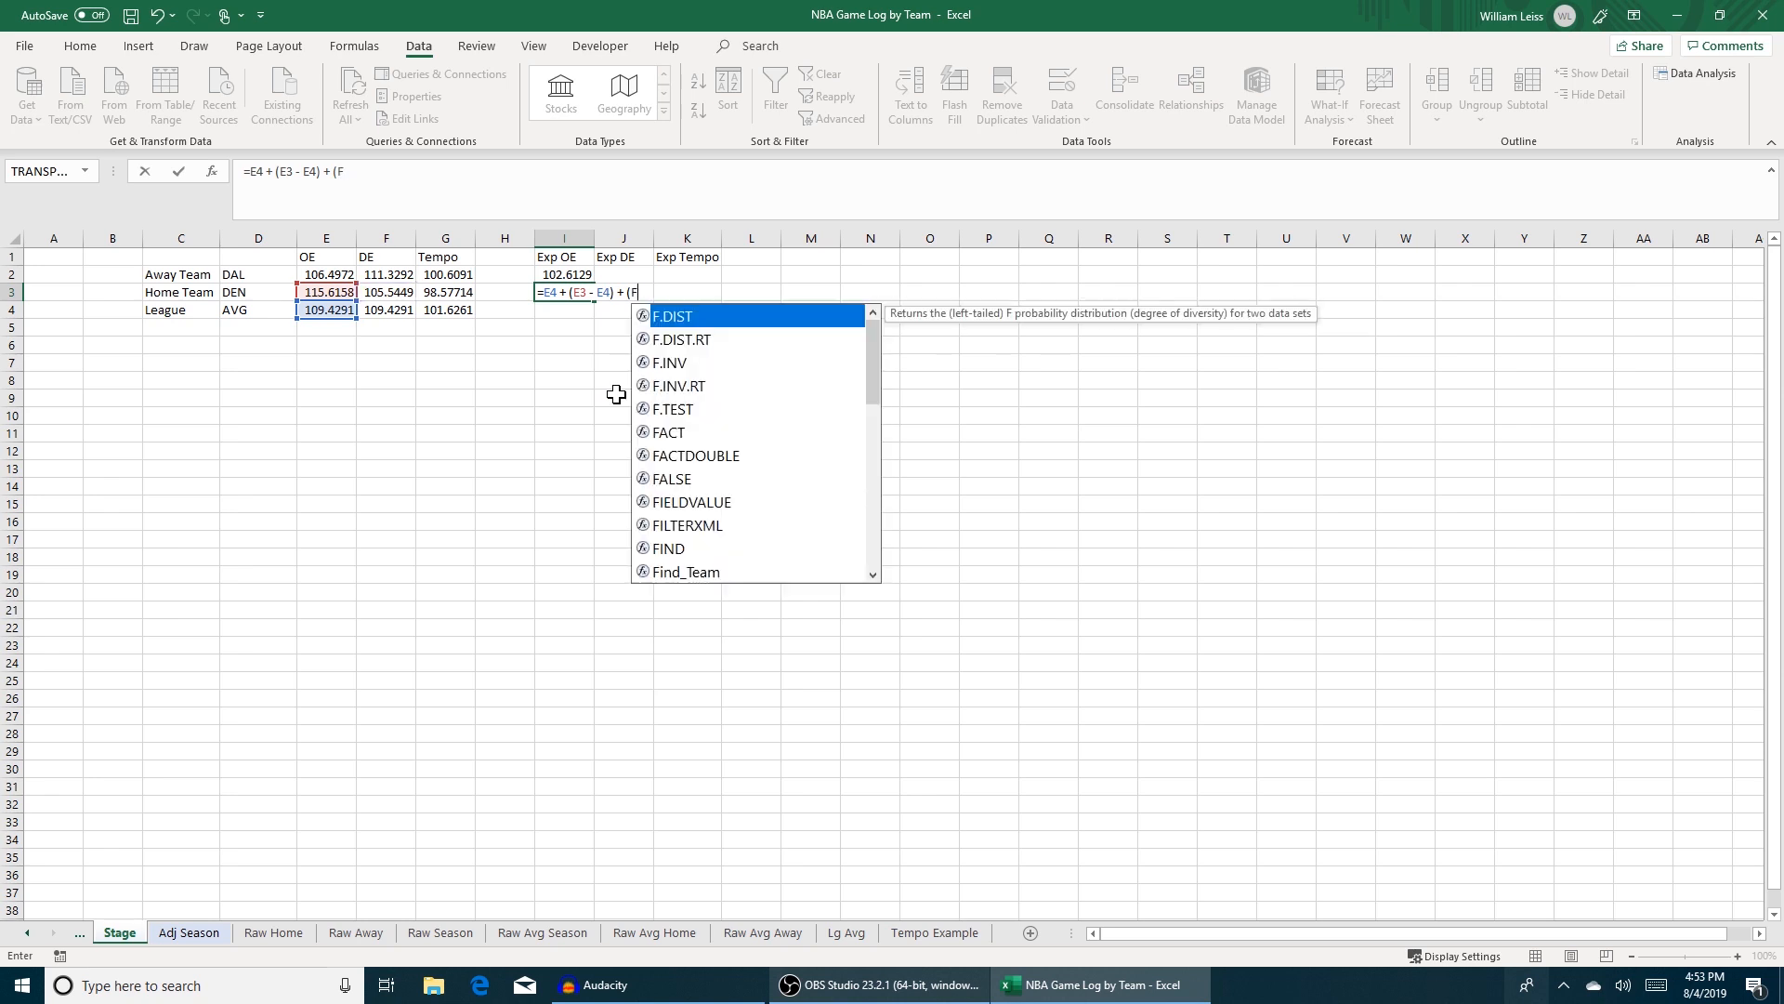
text(2)
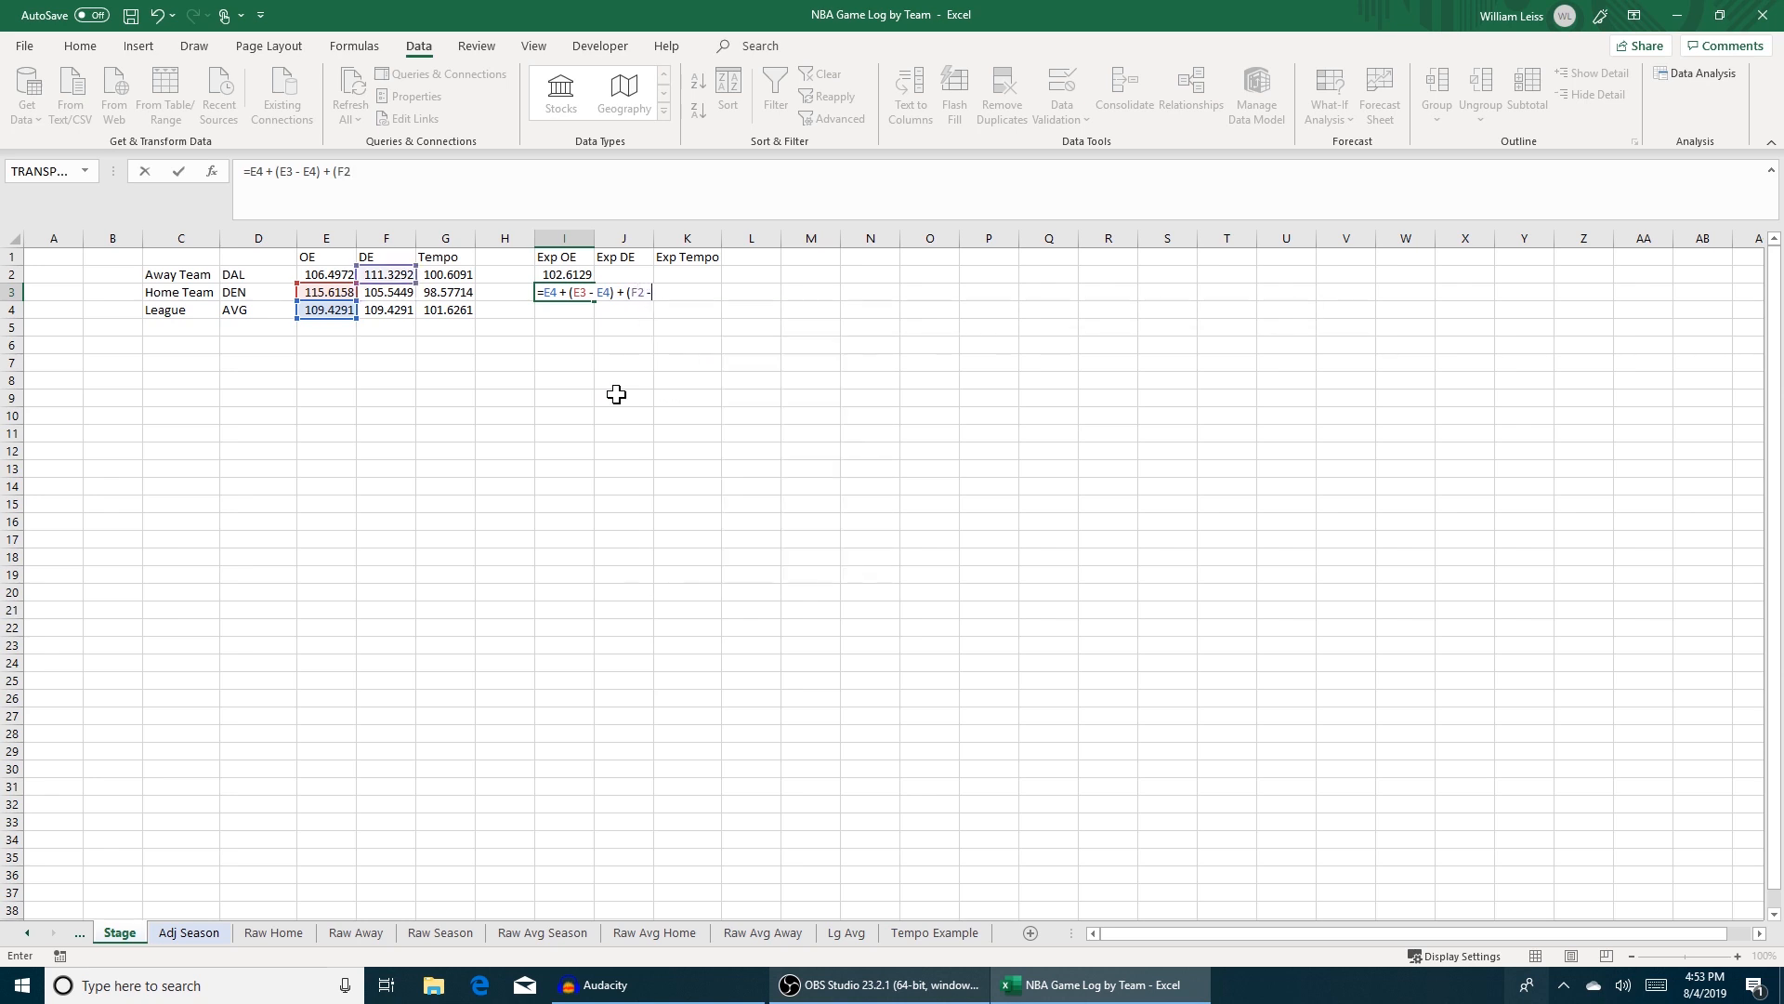
text( - E4))
key(Return)
Step: Copy the home team's Exp OE from I3 and paste it as a value into J2, the away team's Exp DE
key(Up)
key(Up)
key(Down)
key(ctrl+c)
right_click(624, 274)
click(709, 359)
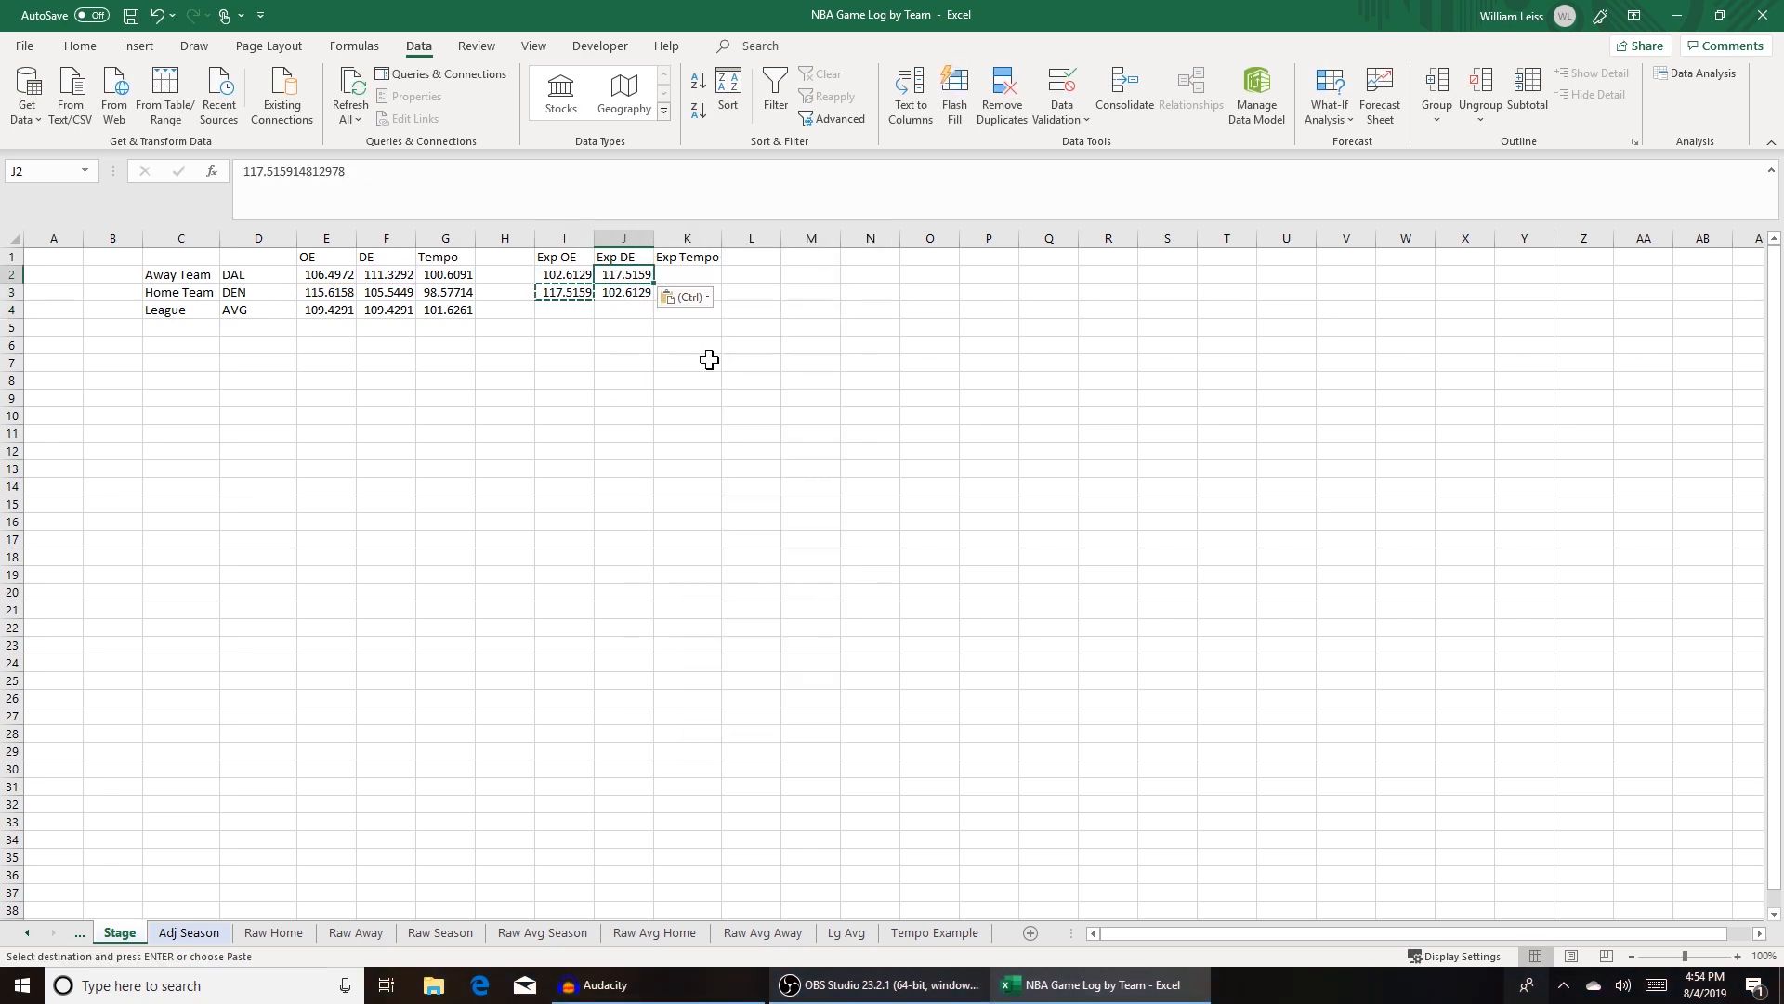
Step: Calculate the Exp Tempo in K2 with =G4 + (G2 - G4) + (G3 - G4)
key(Right)
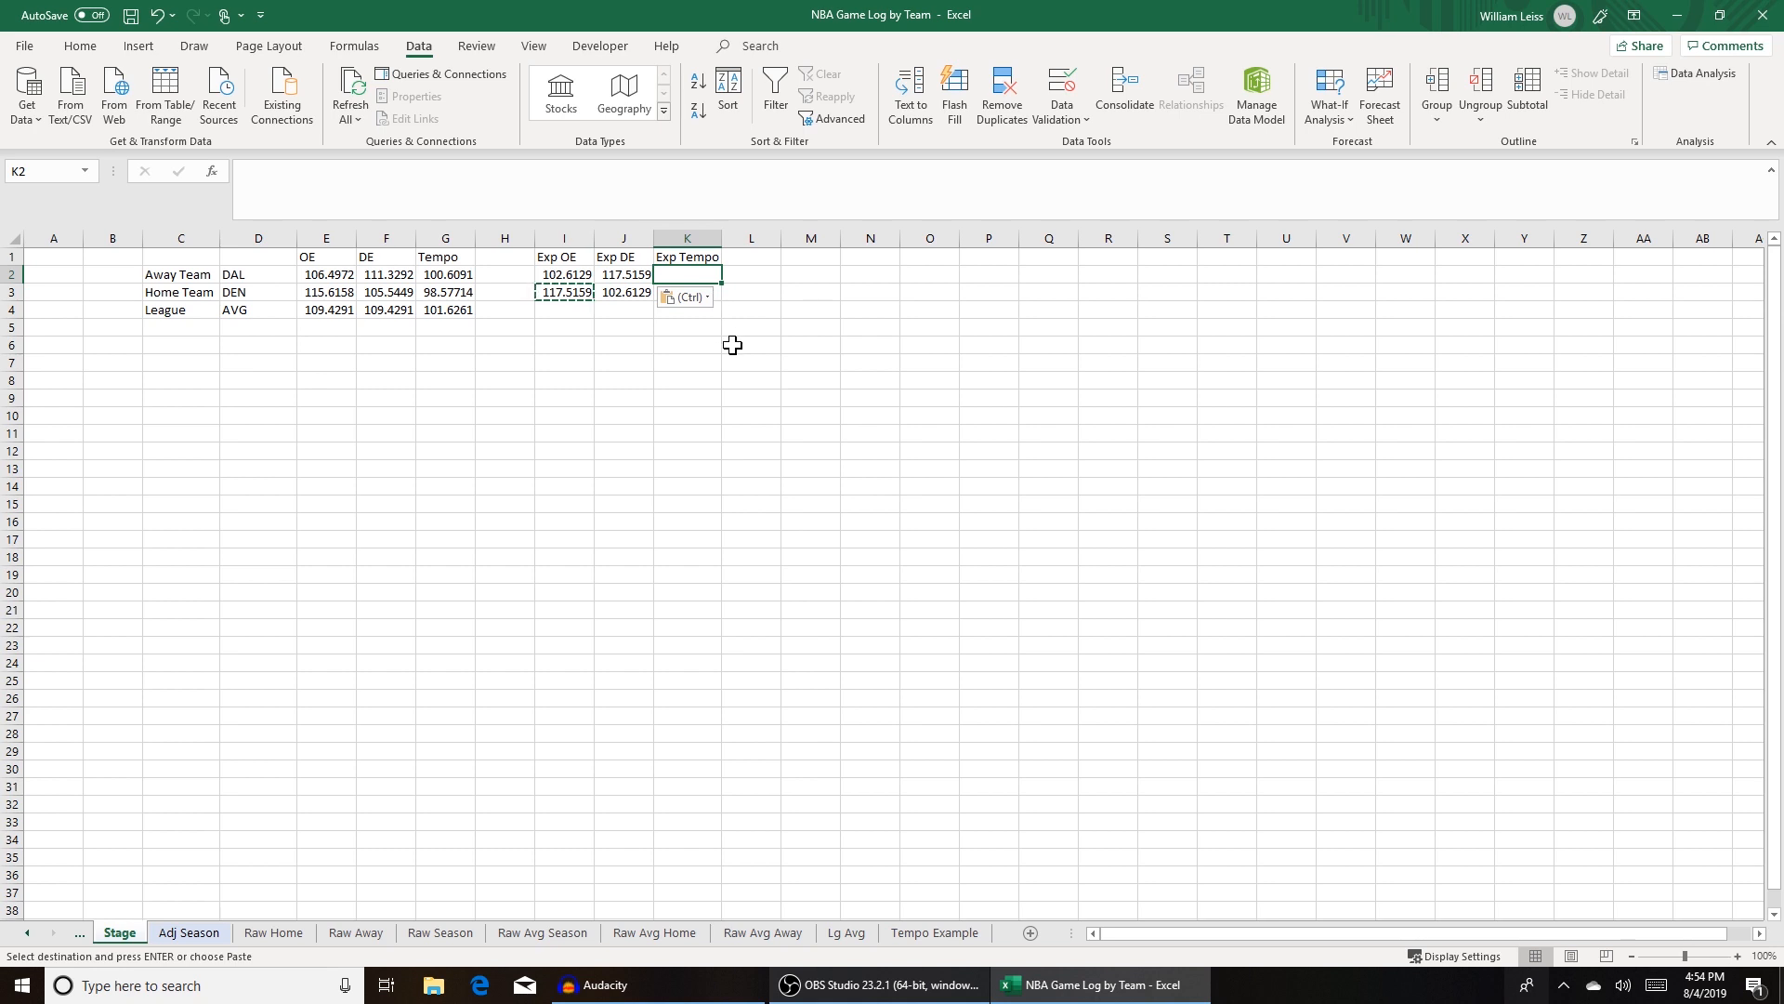
text(=G4 + (G2 - G4) + (G3 - G4))
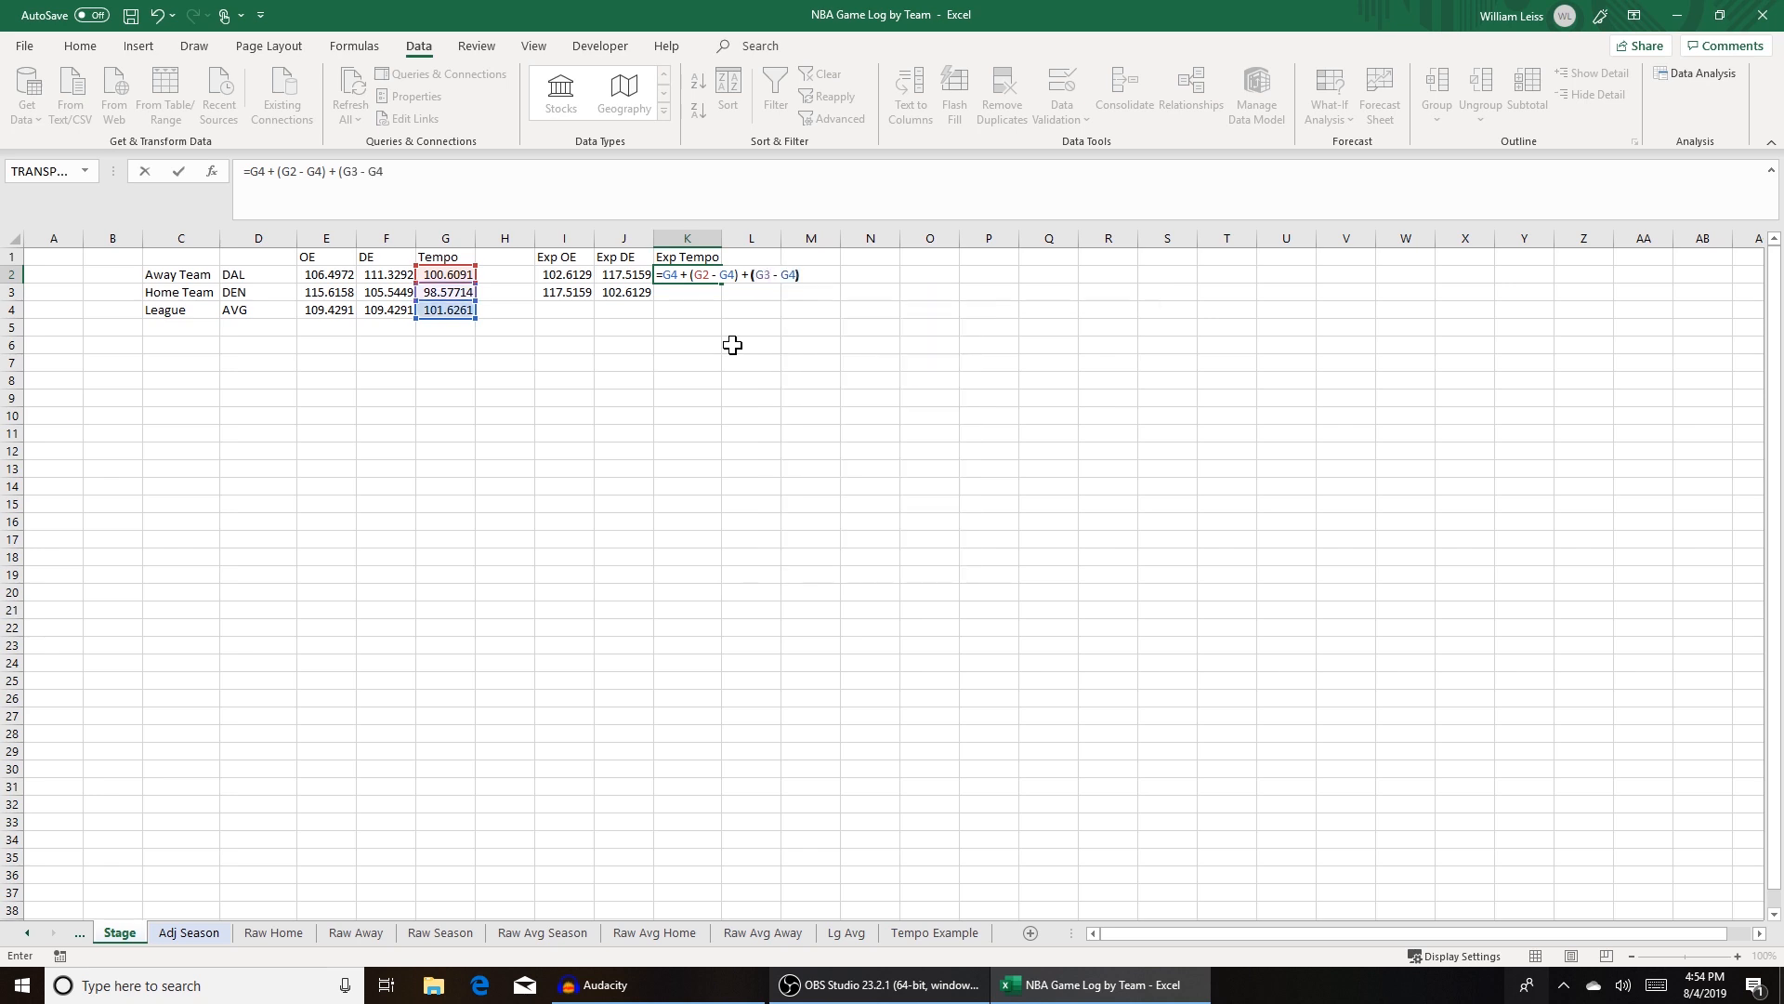
key(Return)
Step: Copy the Exp Tempo from K2 and paste it as a value into K3 for the home team
key(Up)
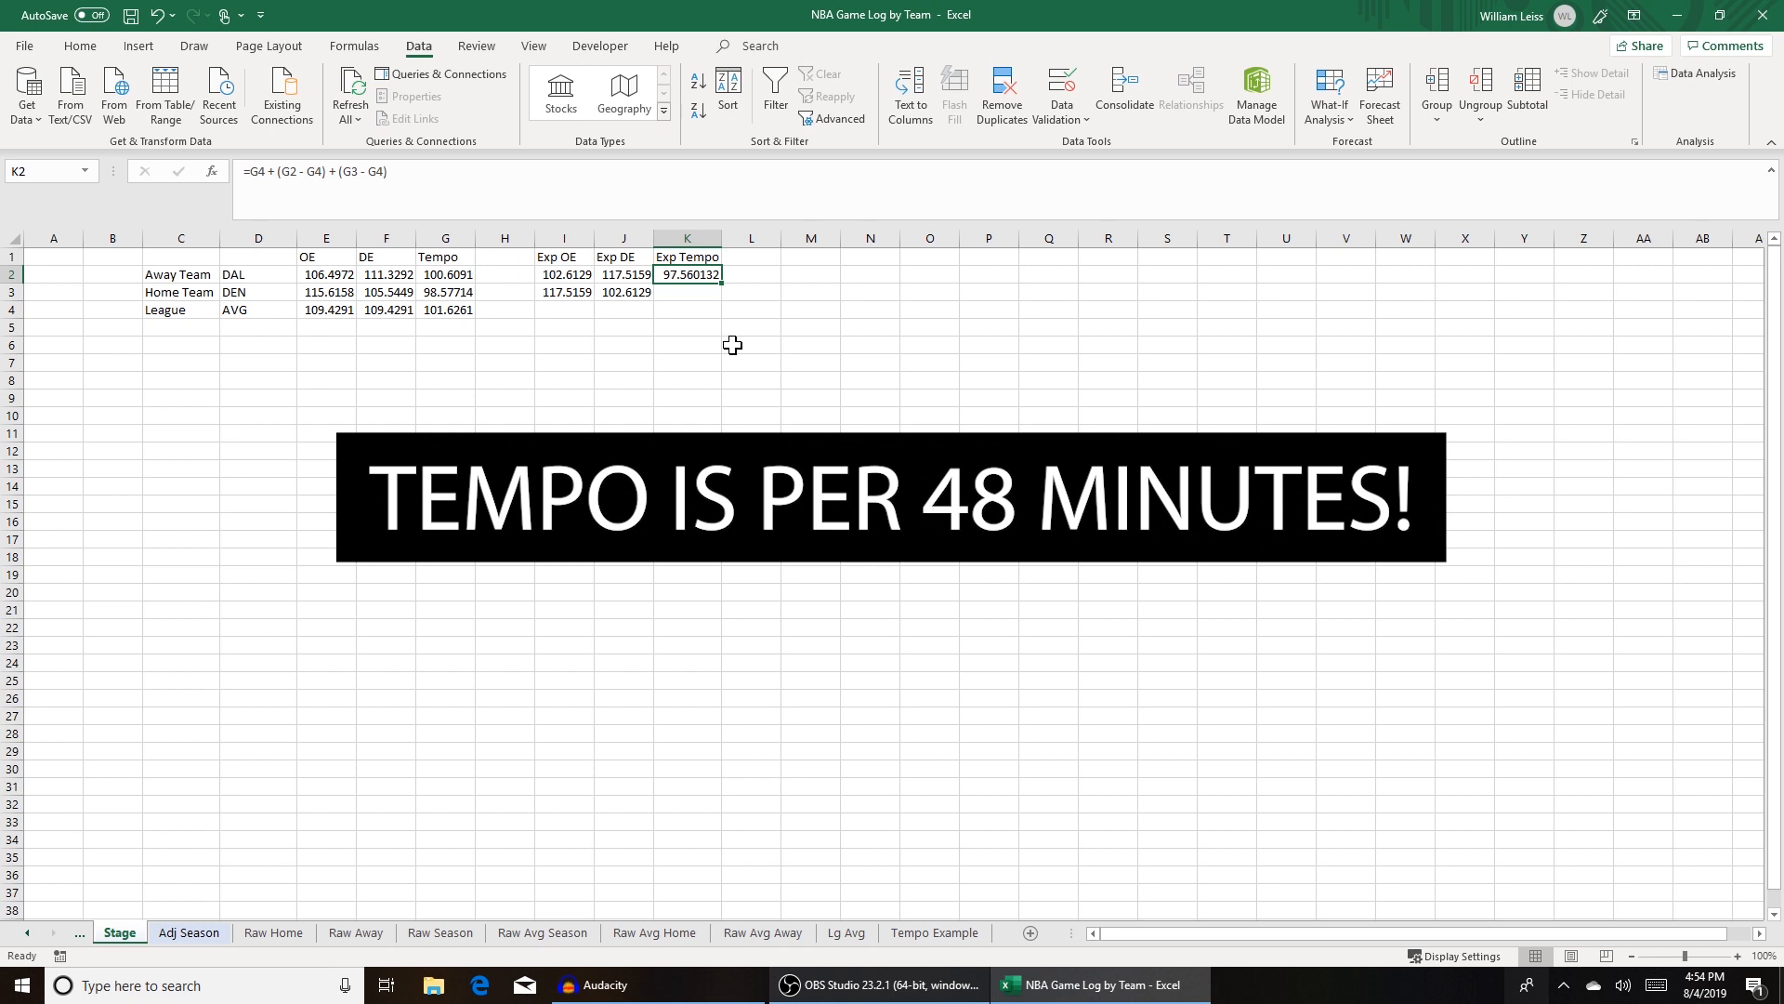
key(ctrl+c)
key(Down)
key(ctrl+v)
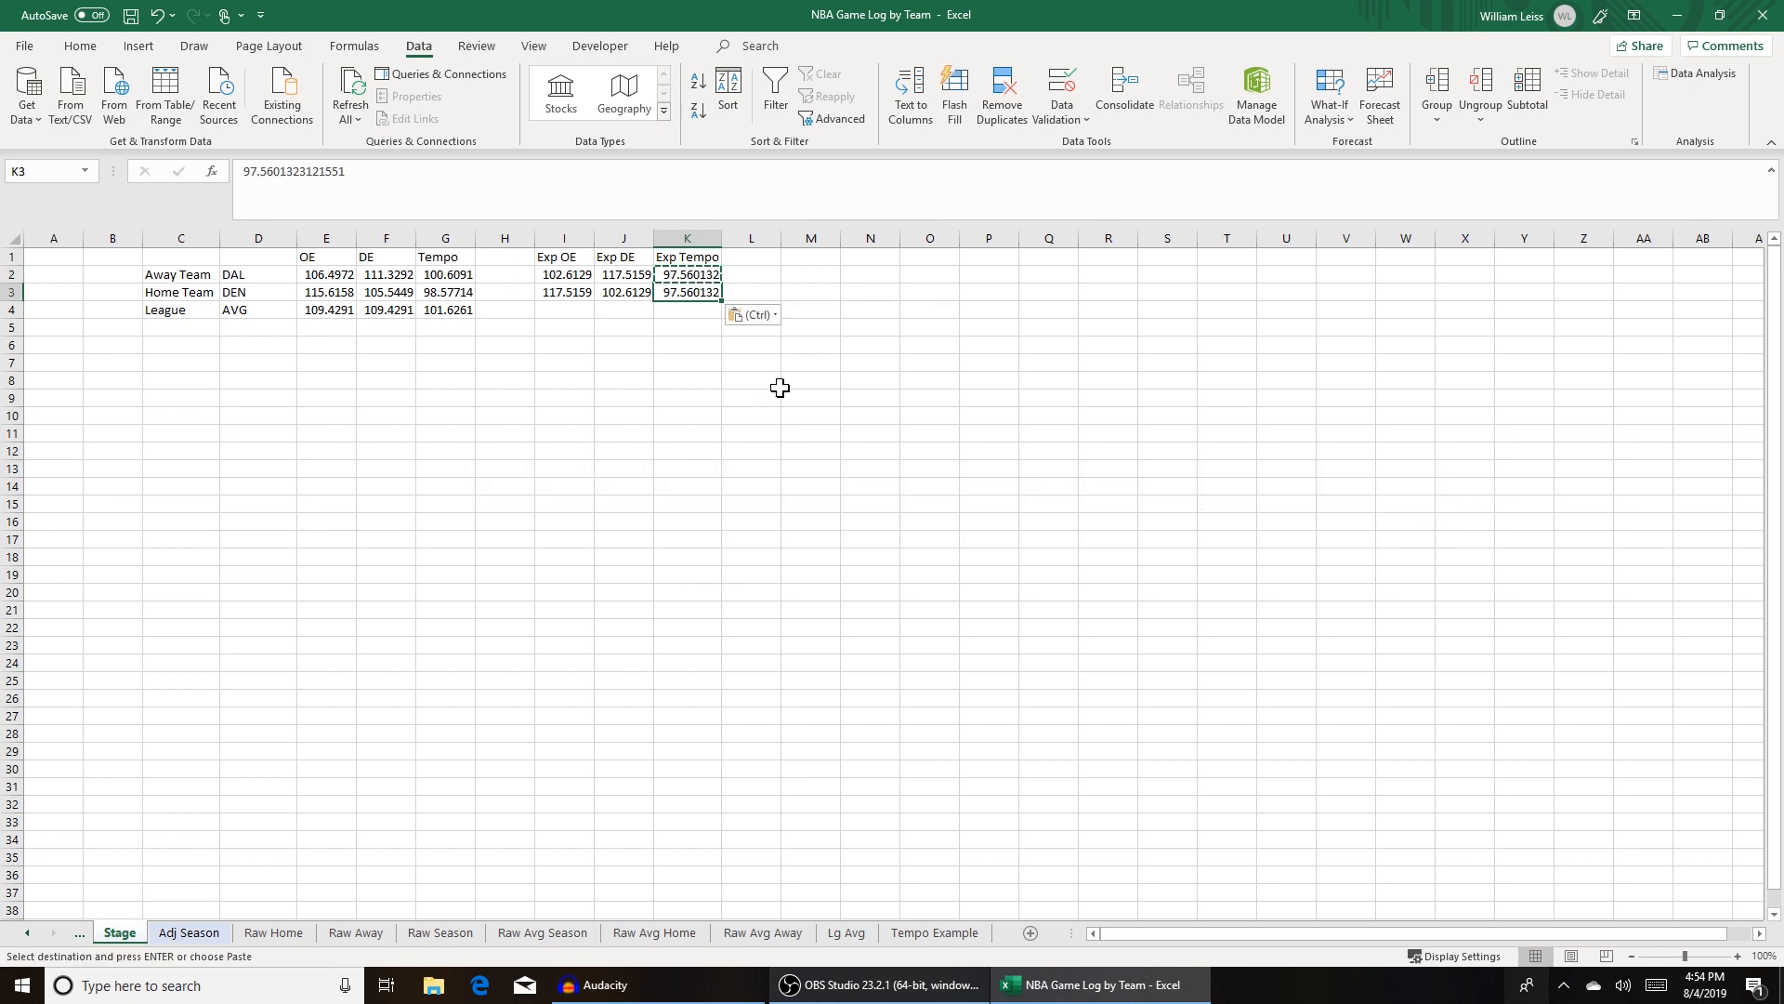
Step: Add a Points header in M1 and calculate the away team's points in M2 with =(I2 / 100) * K2
click(813, 258)
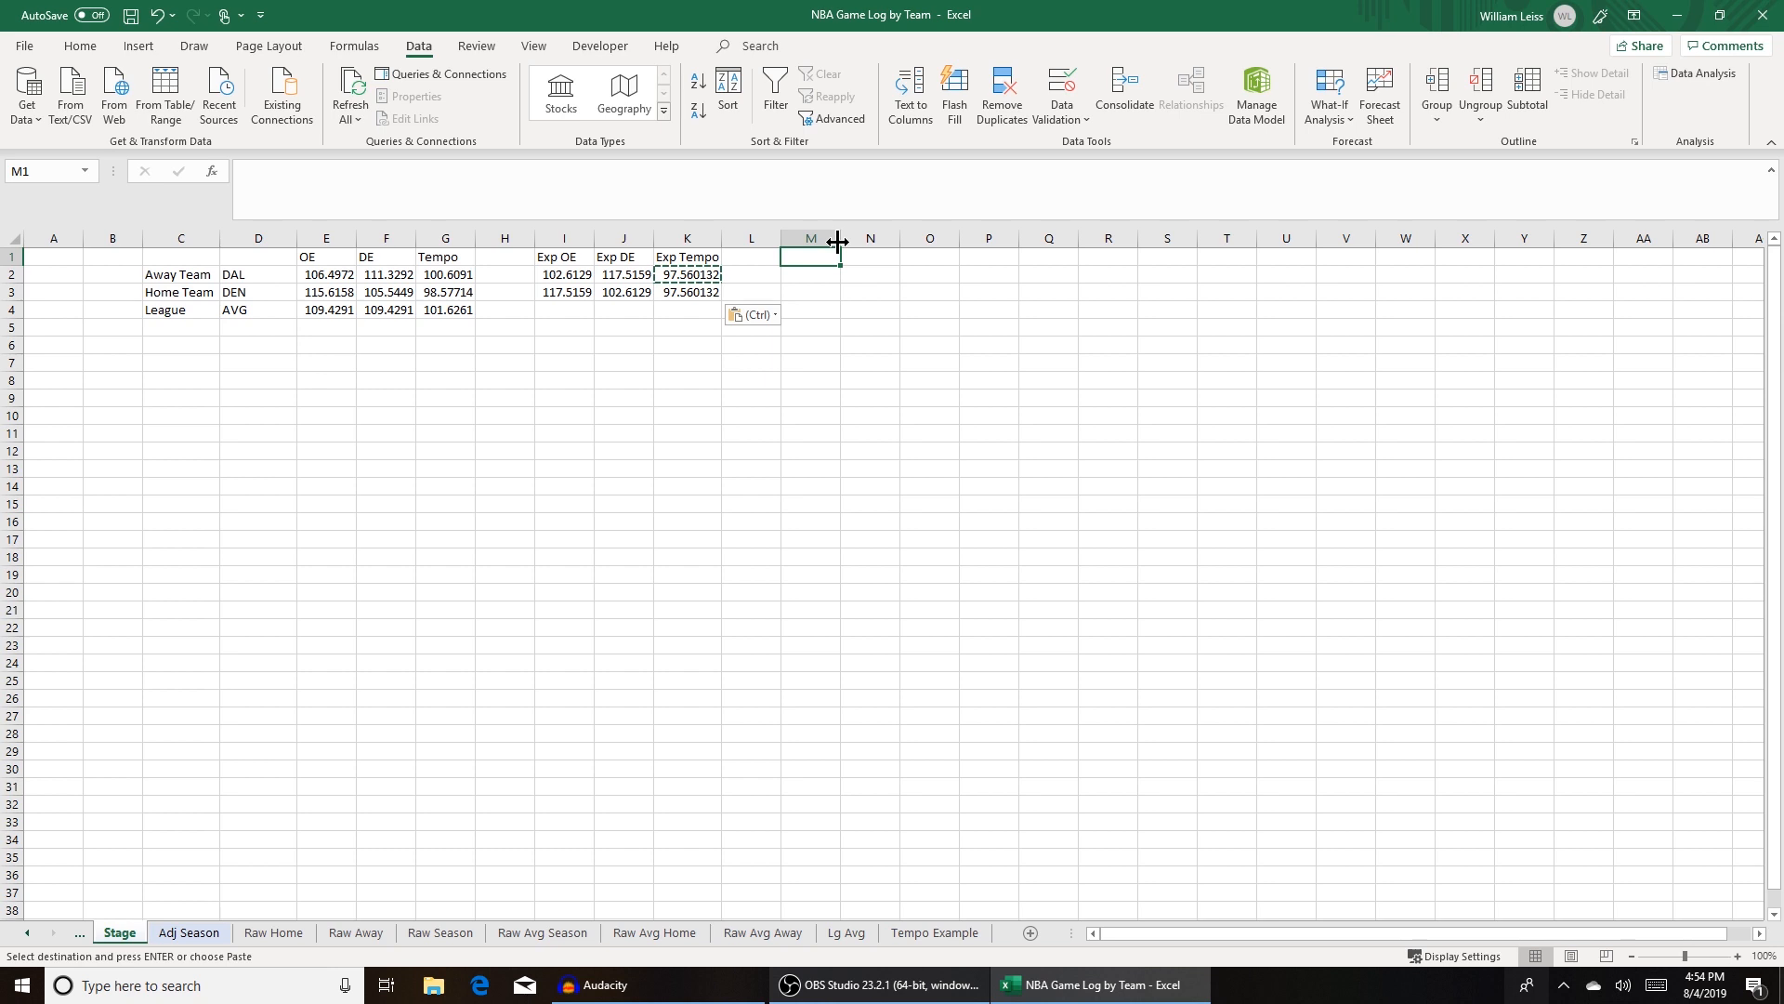
text(Points)
key(Return)
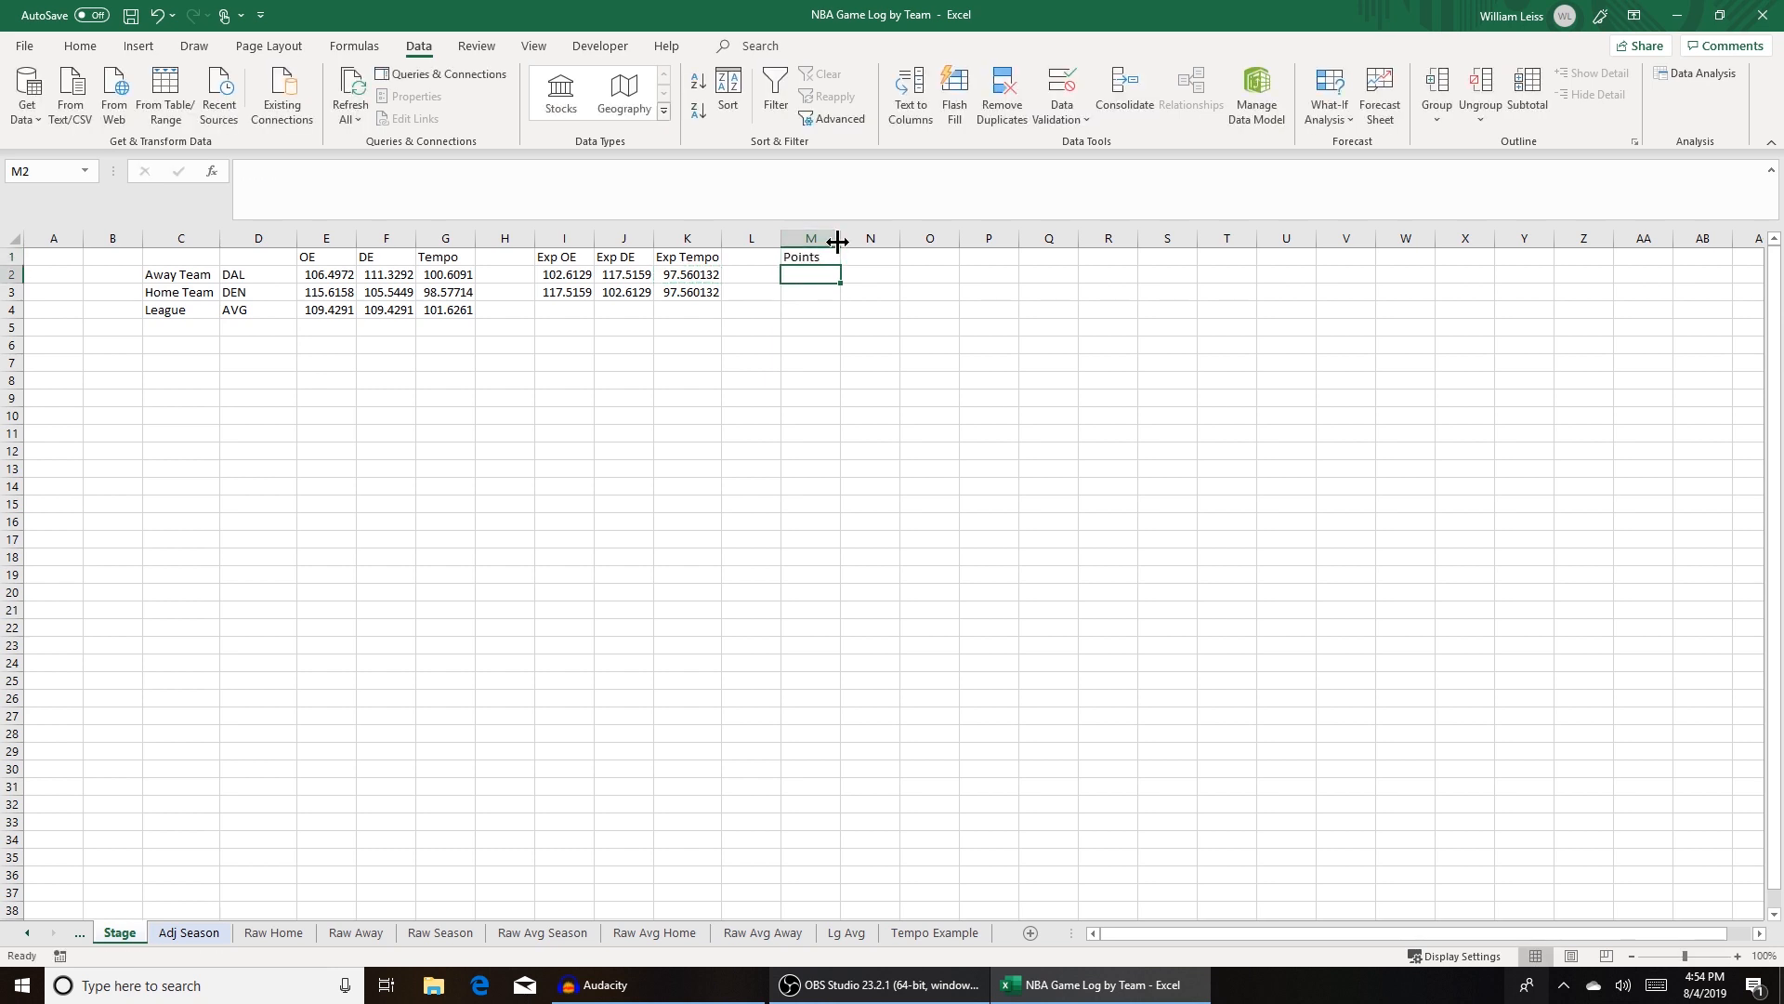
text(=)
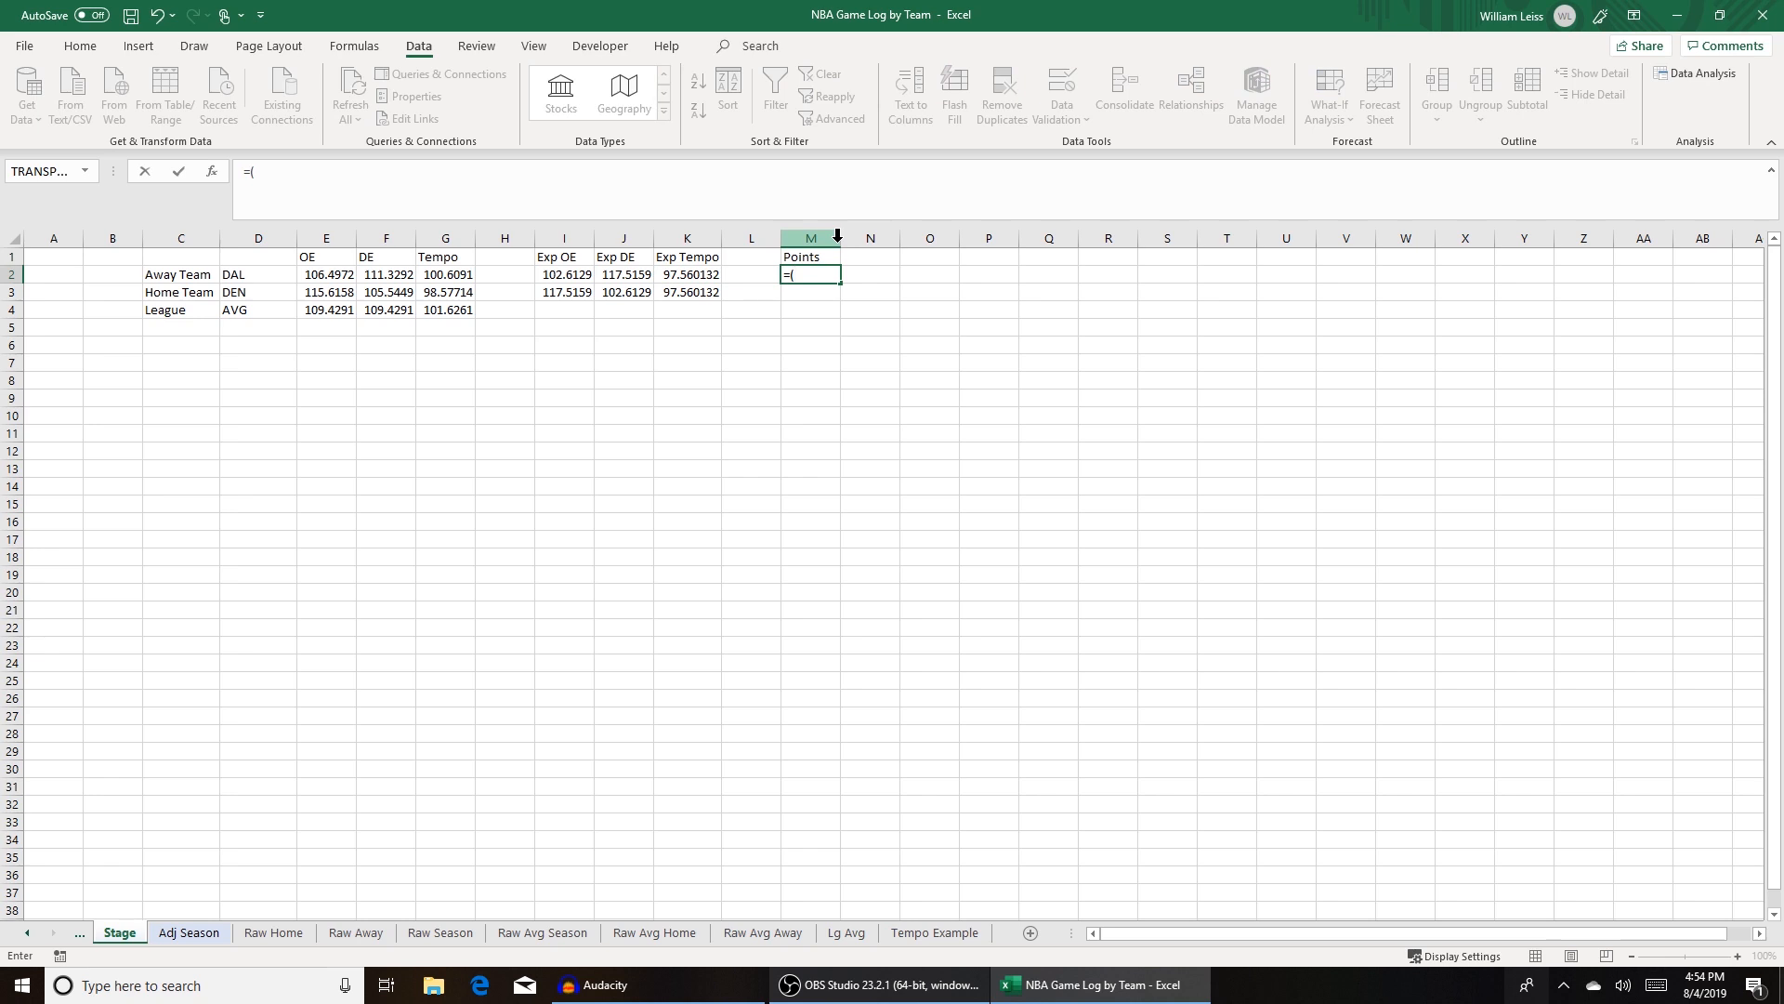
text((I2 / 100)
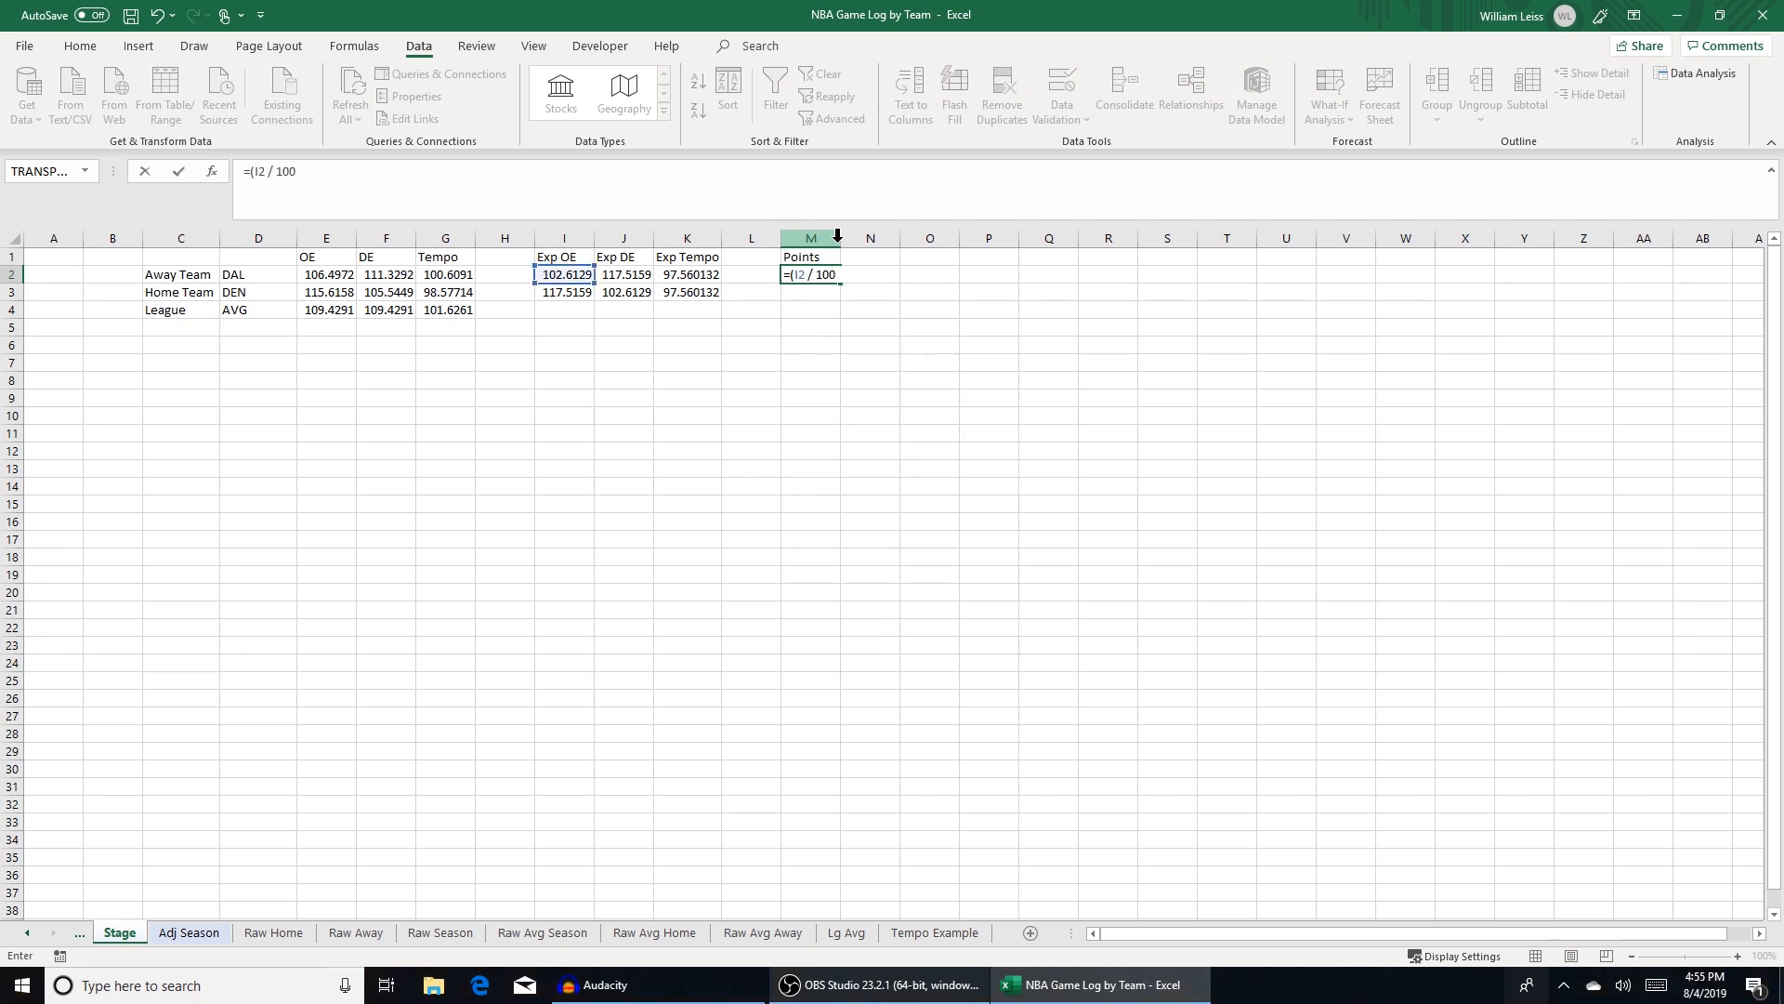
text() * K2)
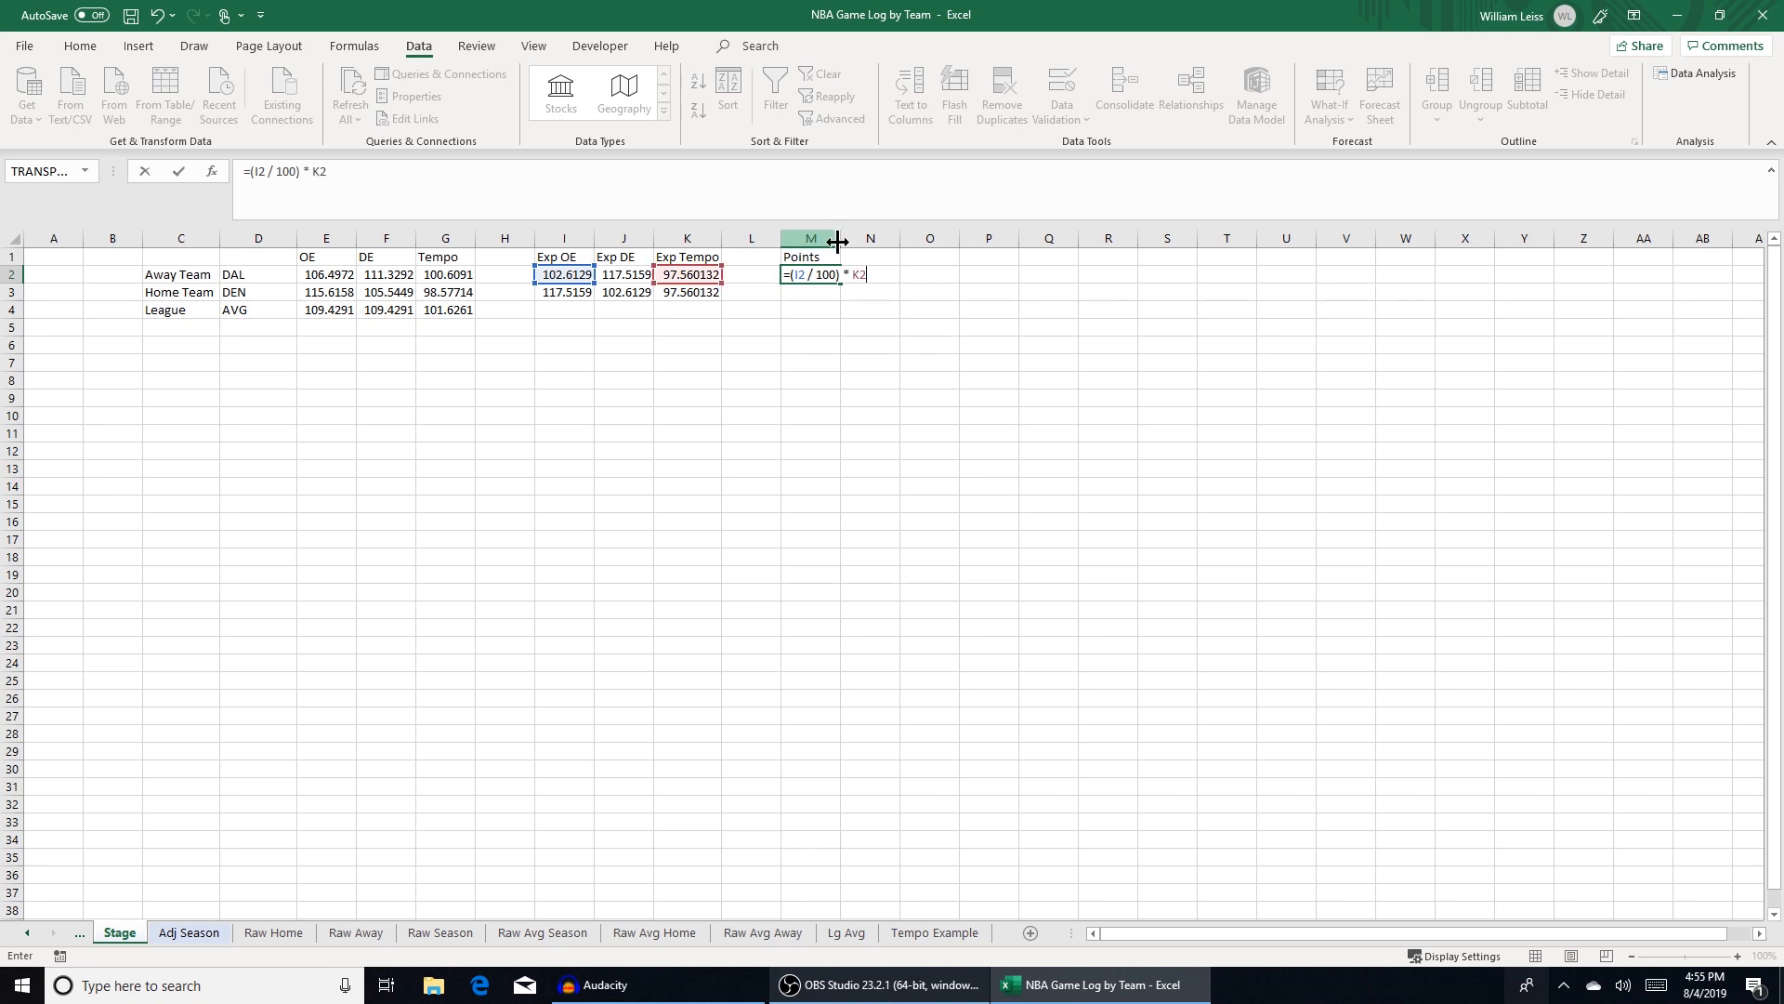
key(Return)
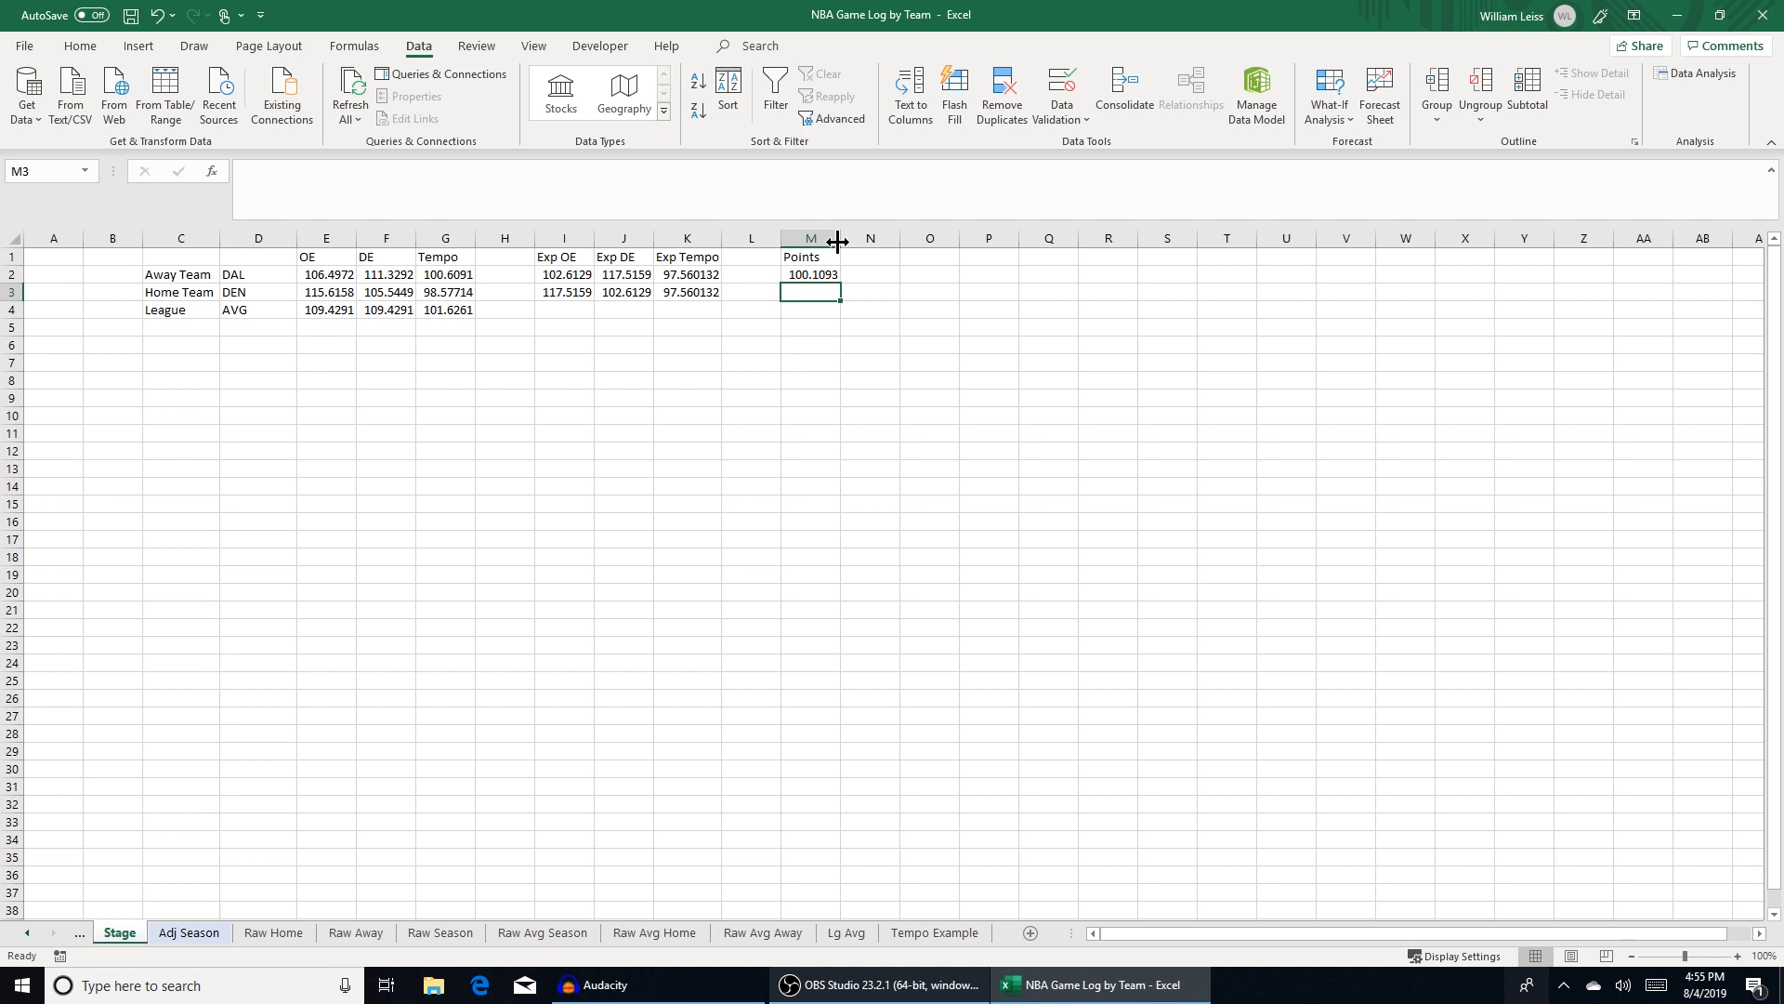
Step: Calculate the home team's points in M3 with =(I3 / 100) * K3
text(=(I3 /)
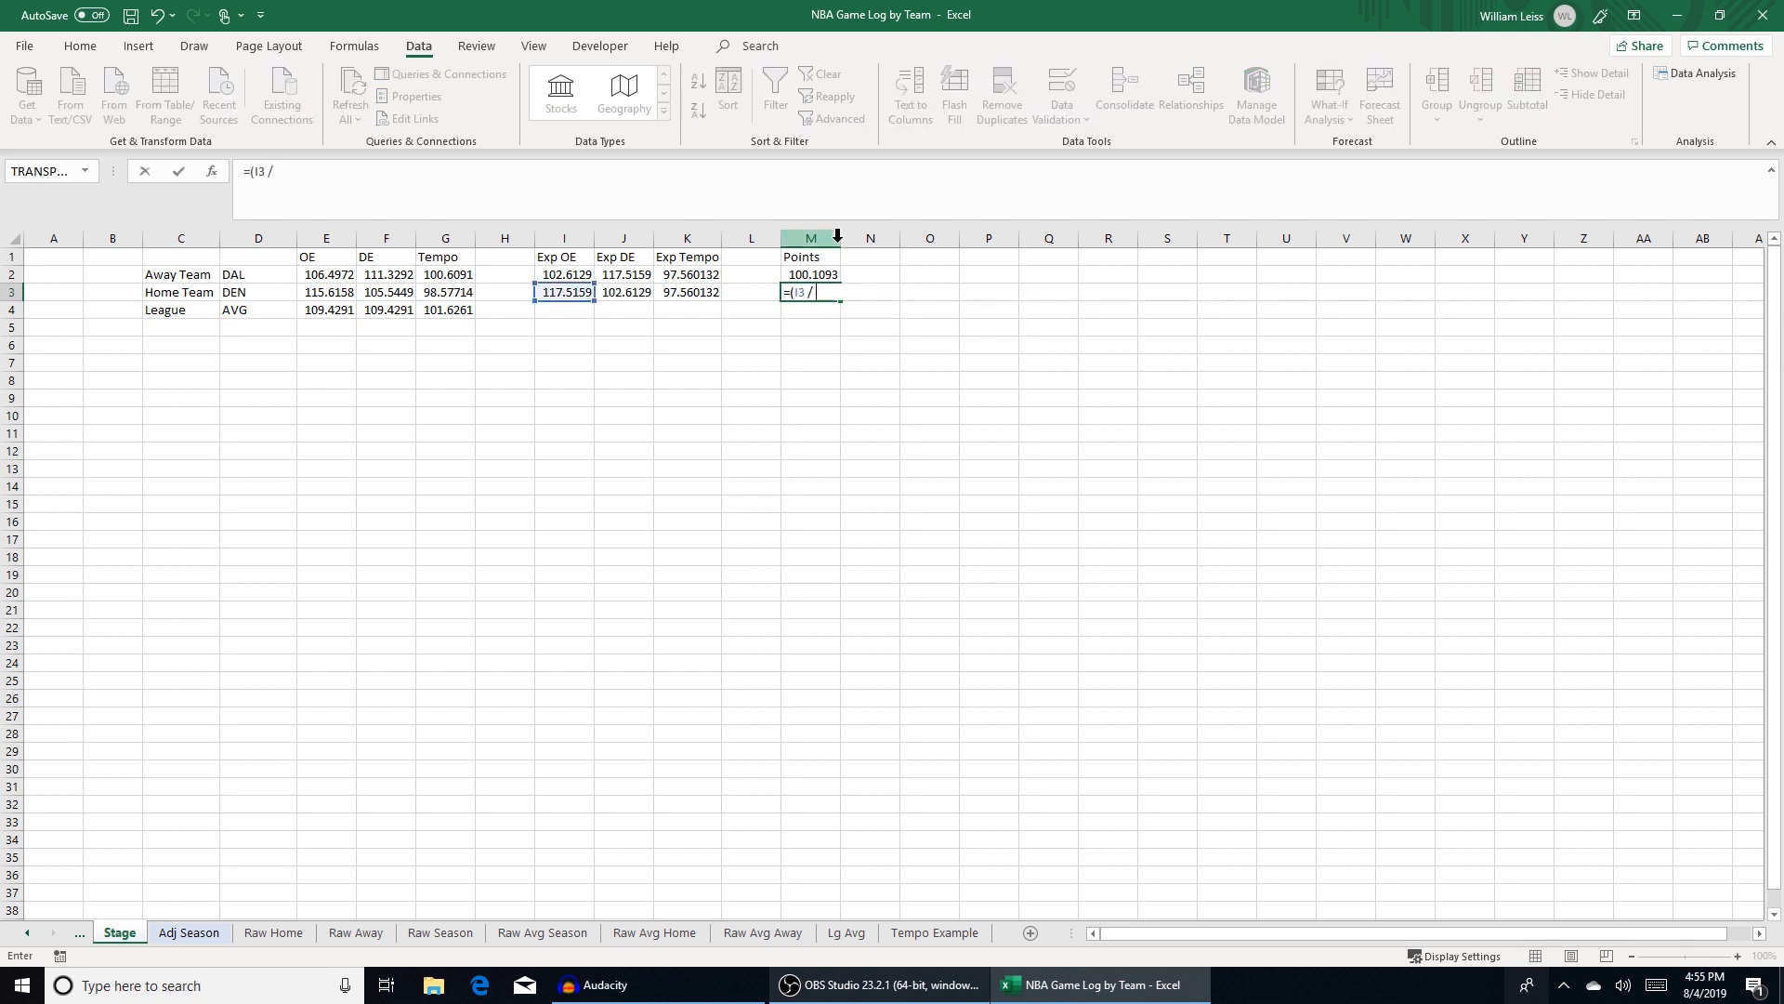
text( 100) * K3)
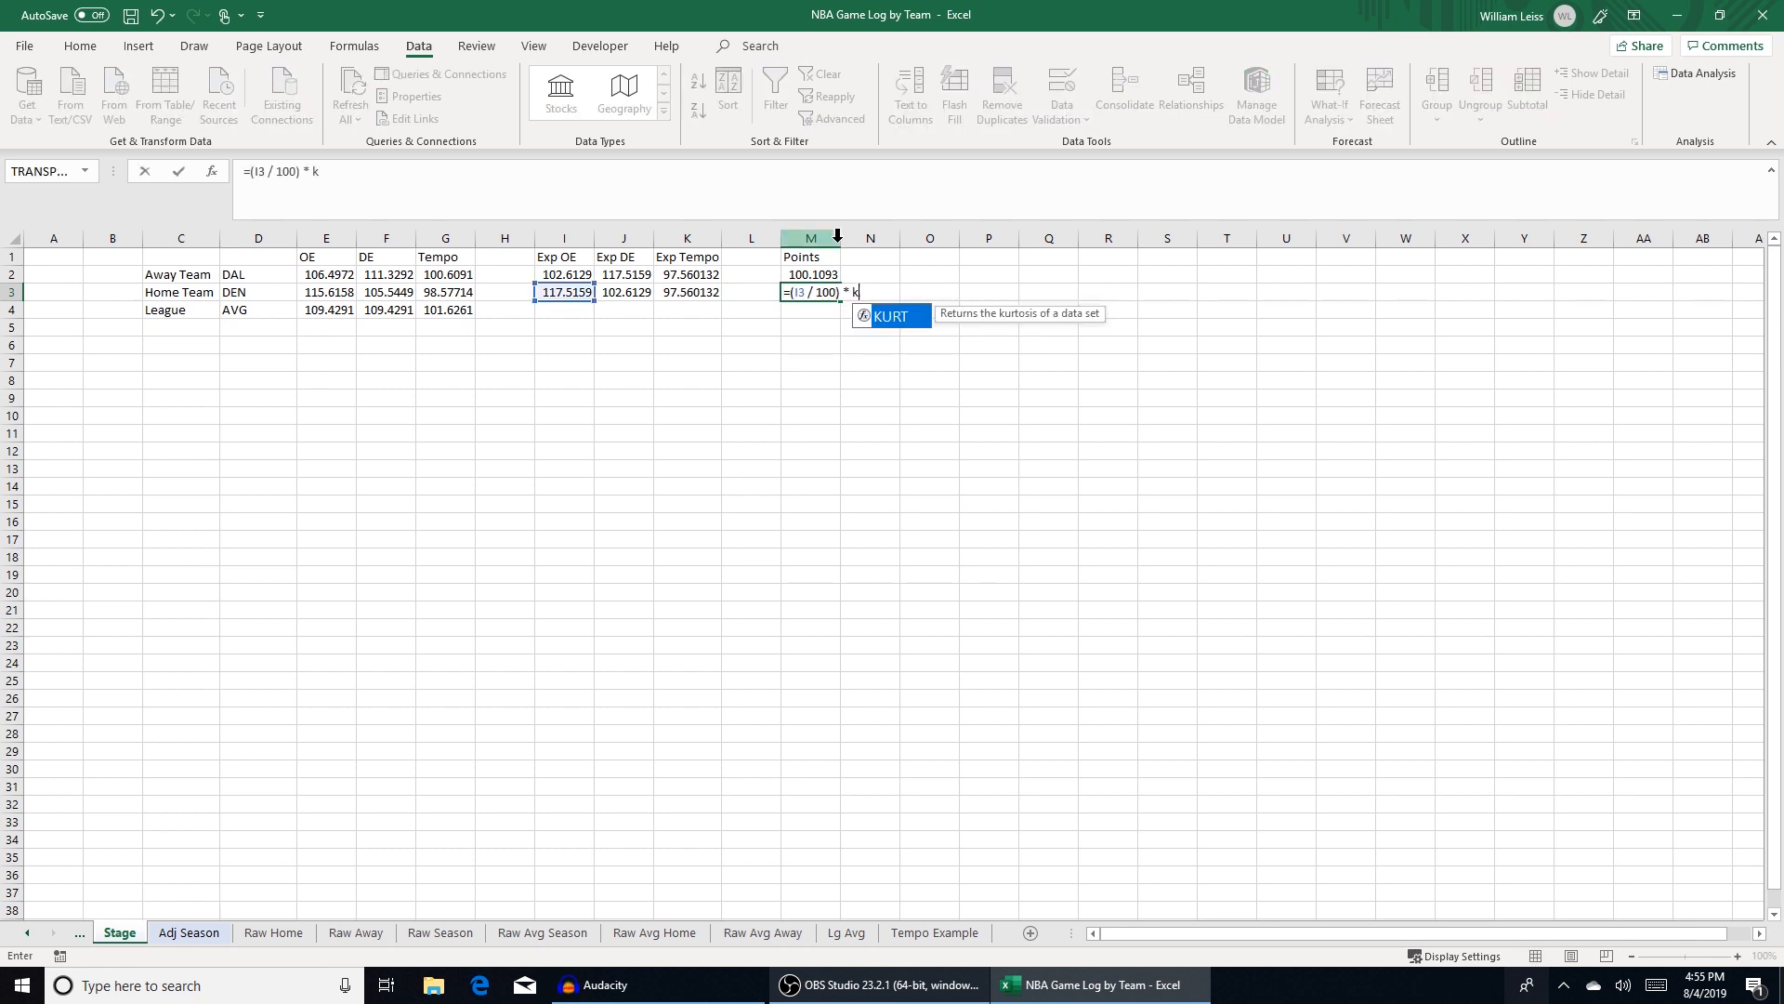
key(Return)
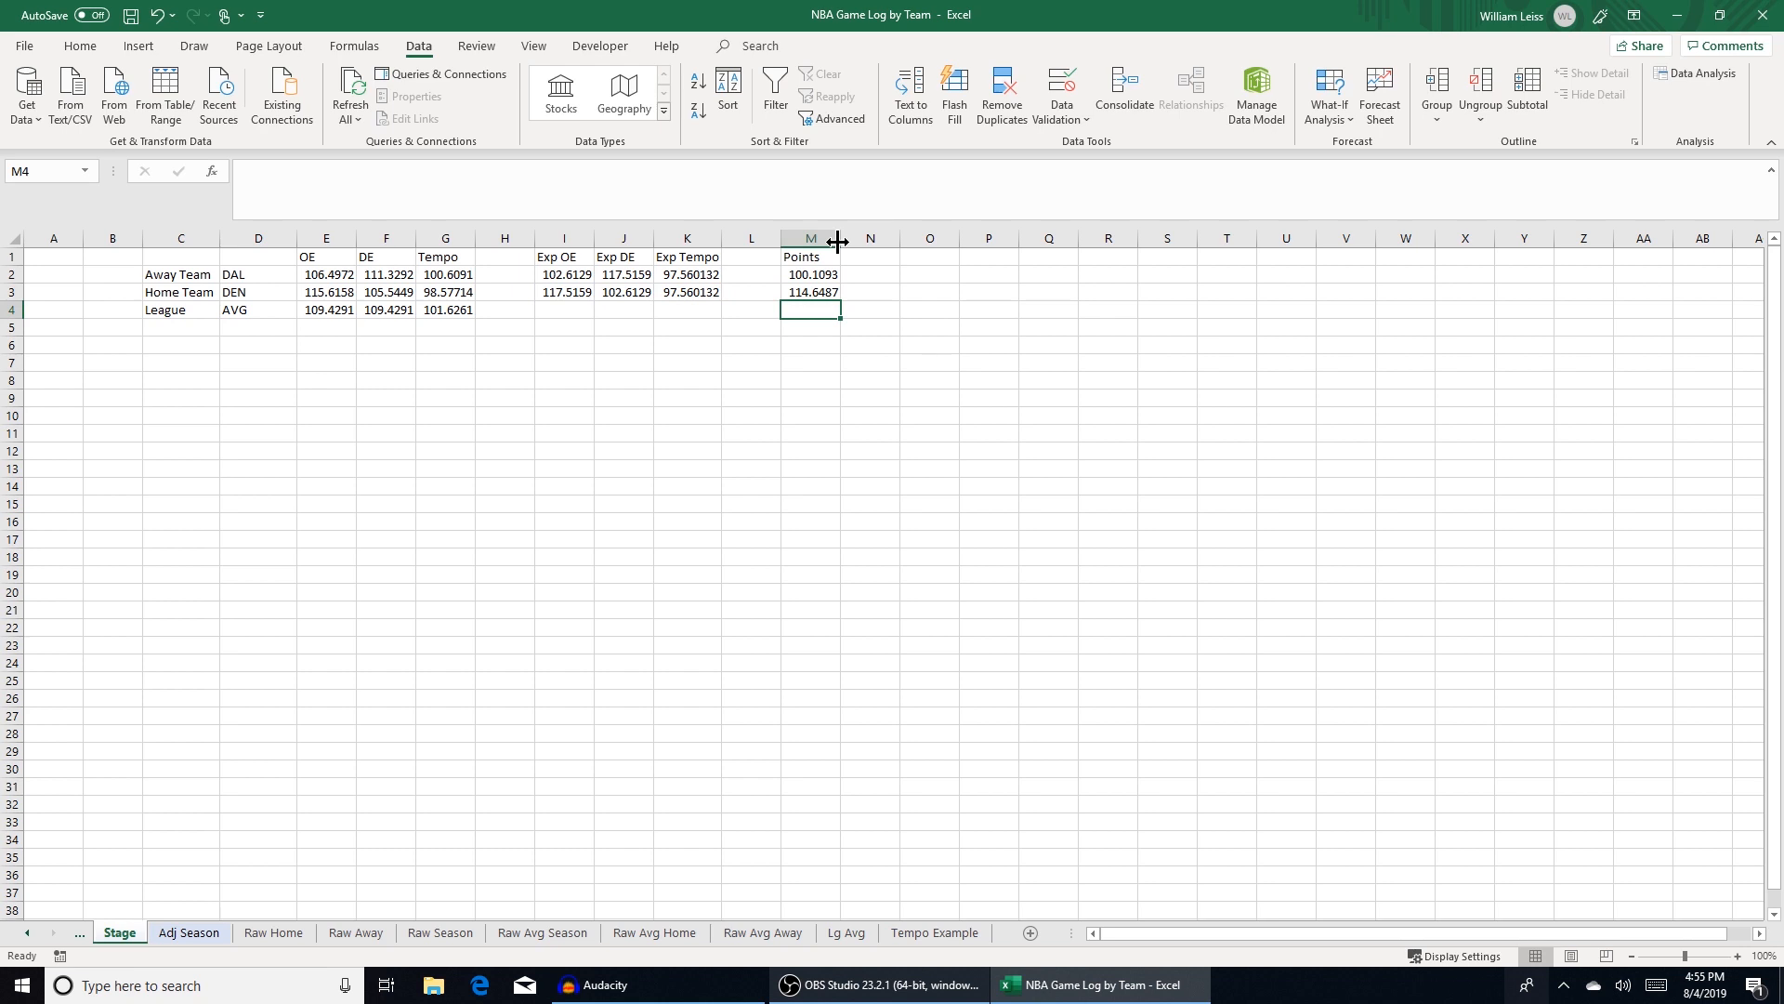
Step: Calculate the home team's projected point margin in N3 with =M3 - M2
click(860, 277)
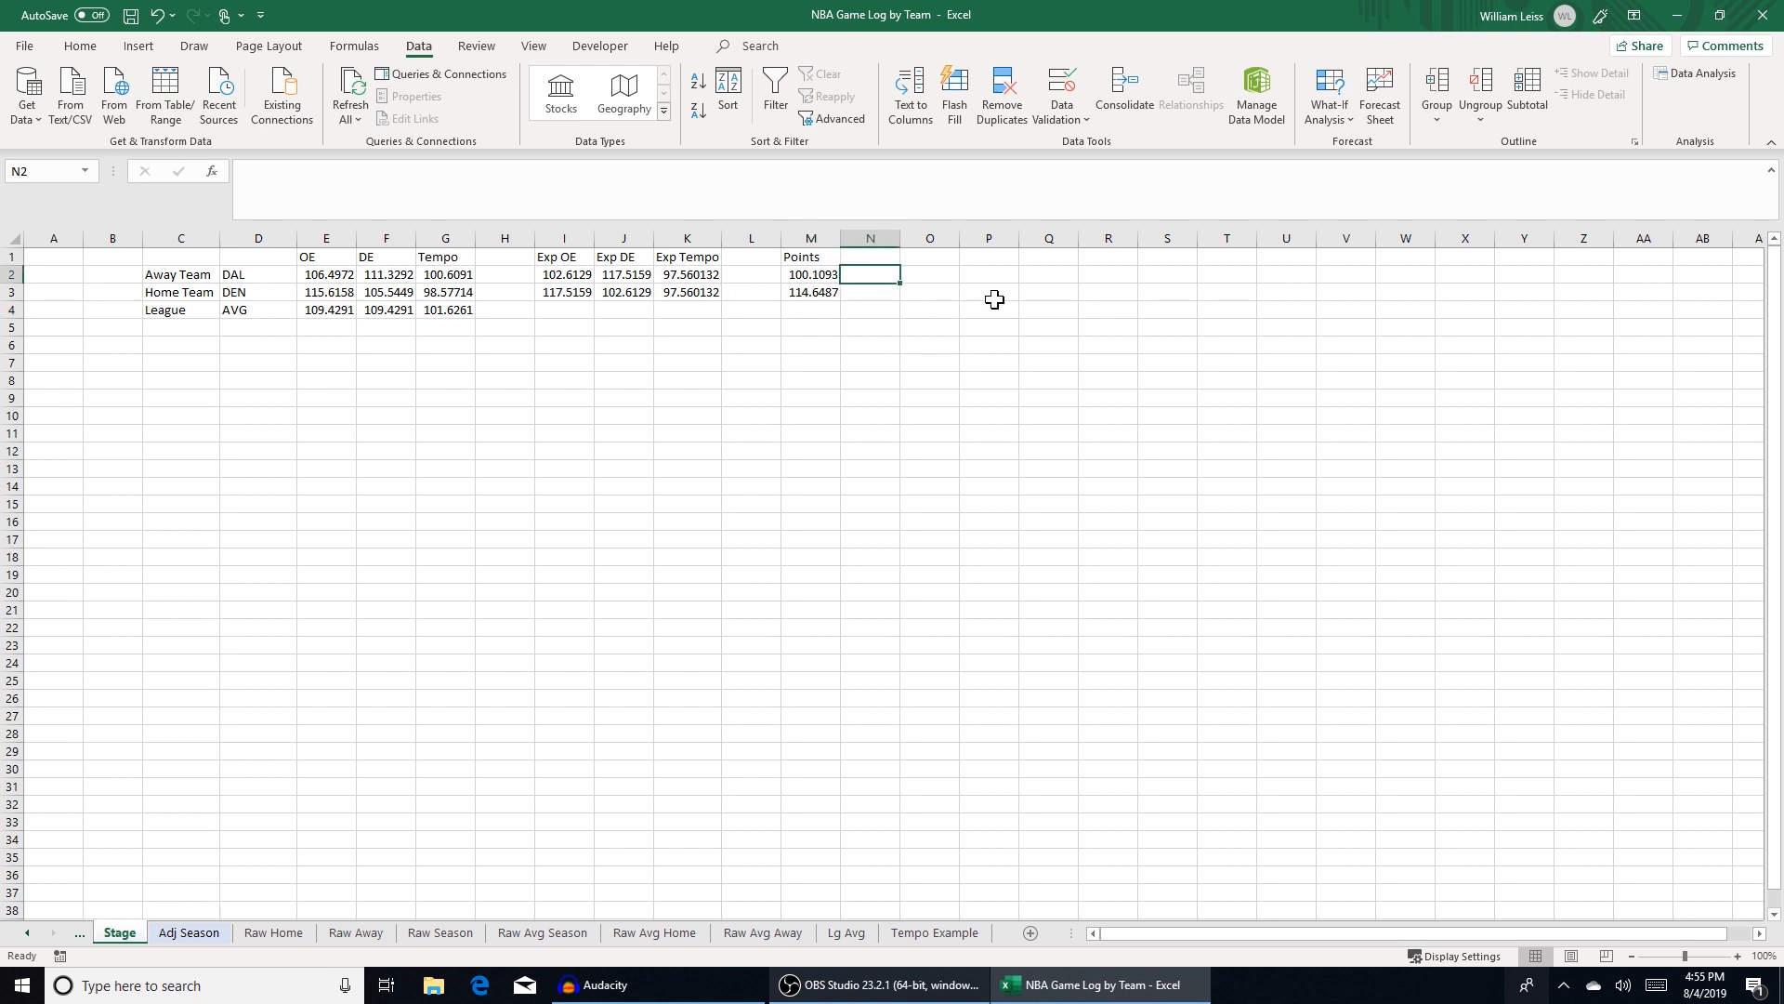
text(=)
key(Escape)
key(Down)
text(=M3 - M2)
key(Return)
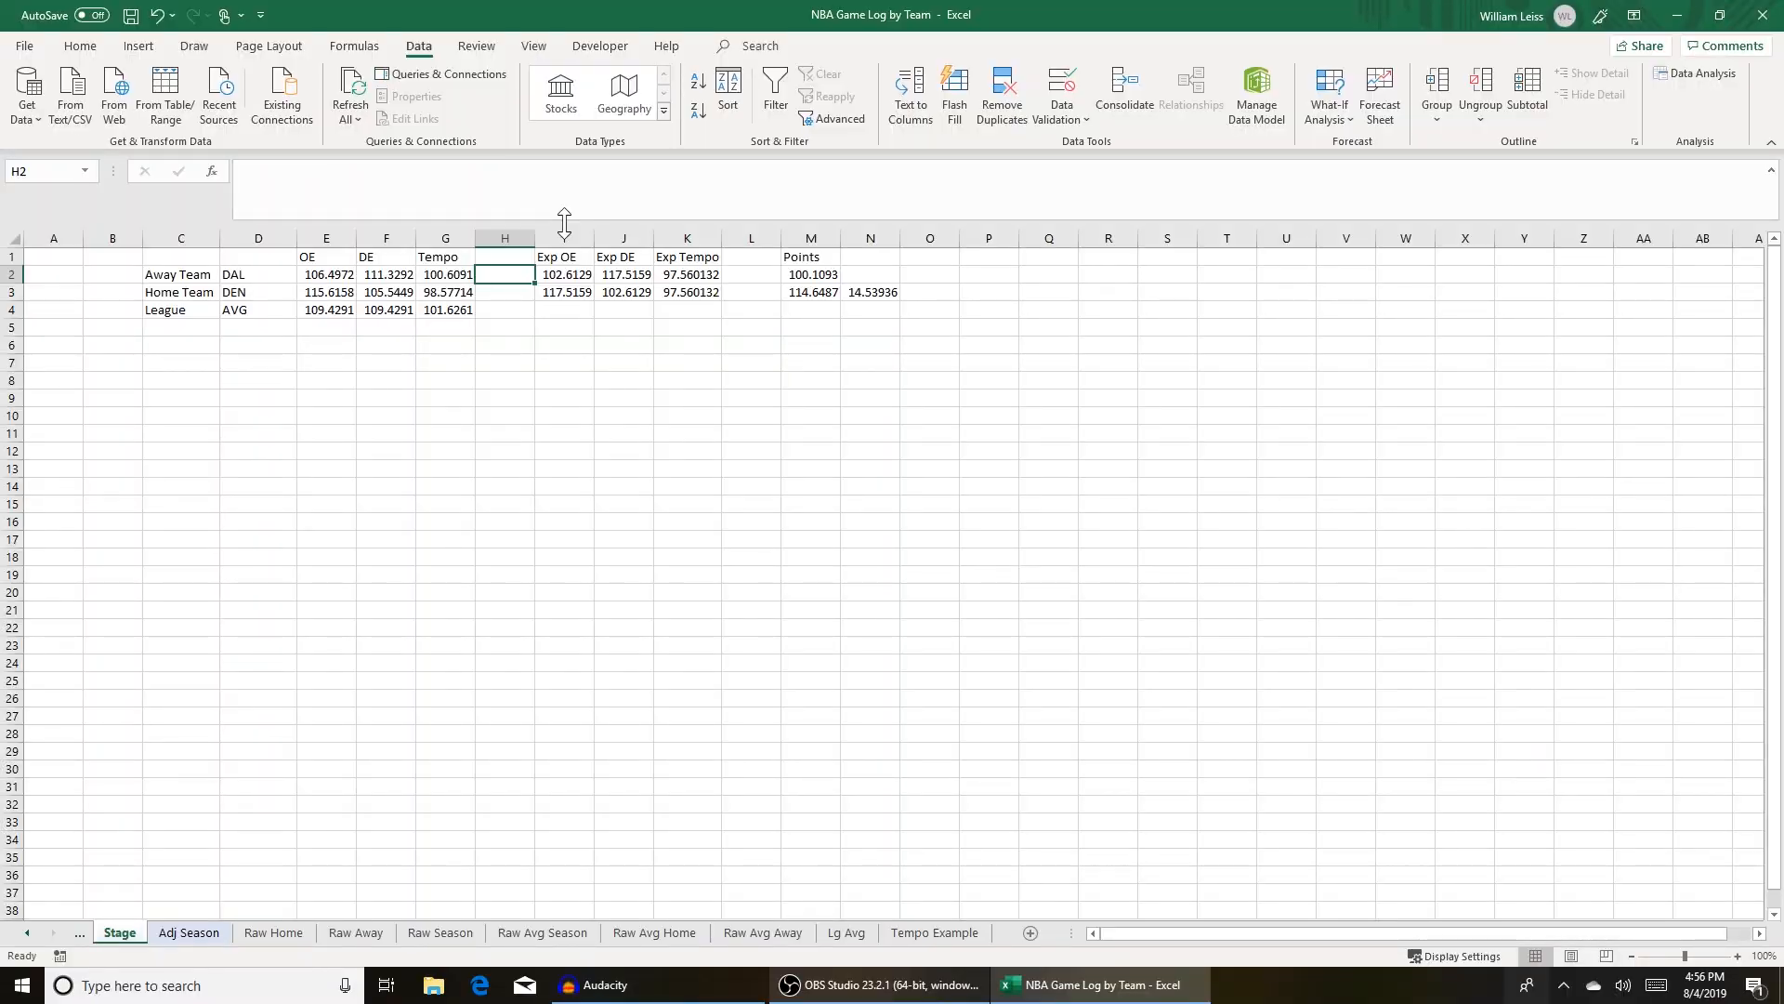
Step: Check the Off Eff home and away difference percentages on Lg Avg and multiply the away Exp OE formula in I2 on Stage by .9876
drag(323, 274, 459, 285)
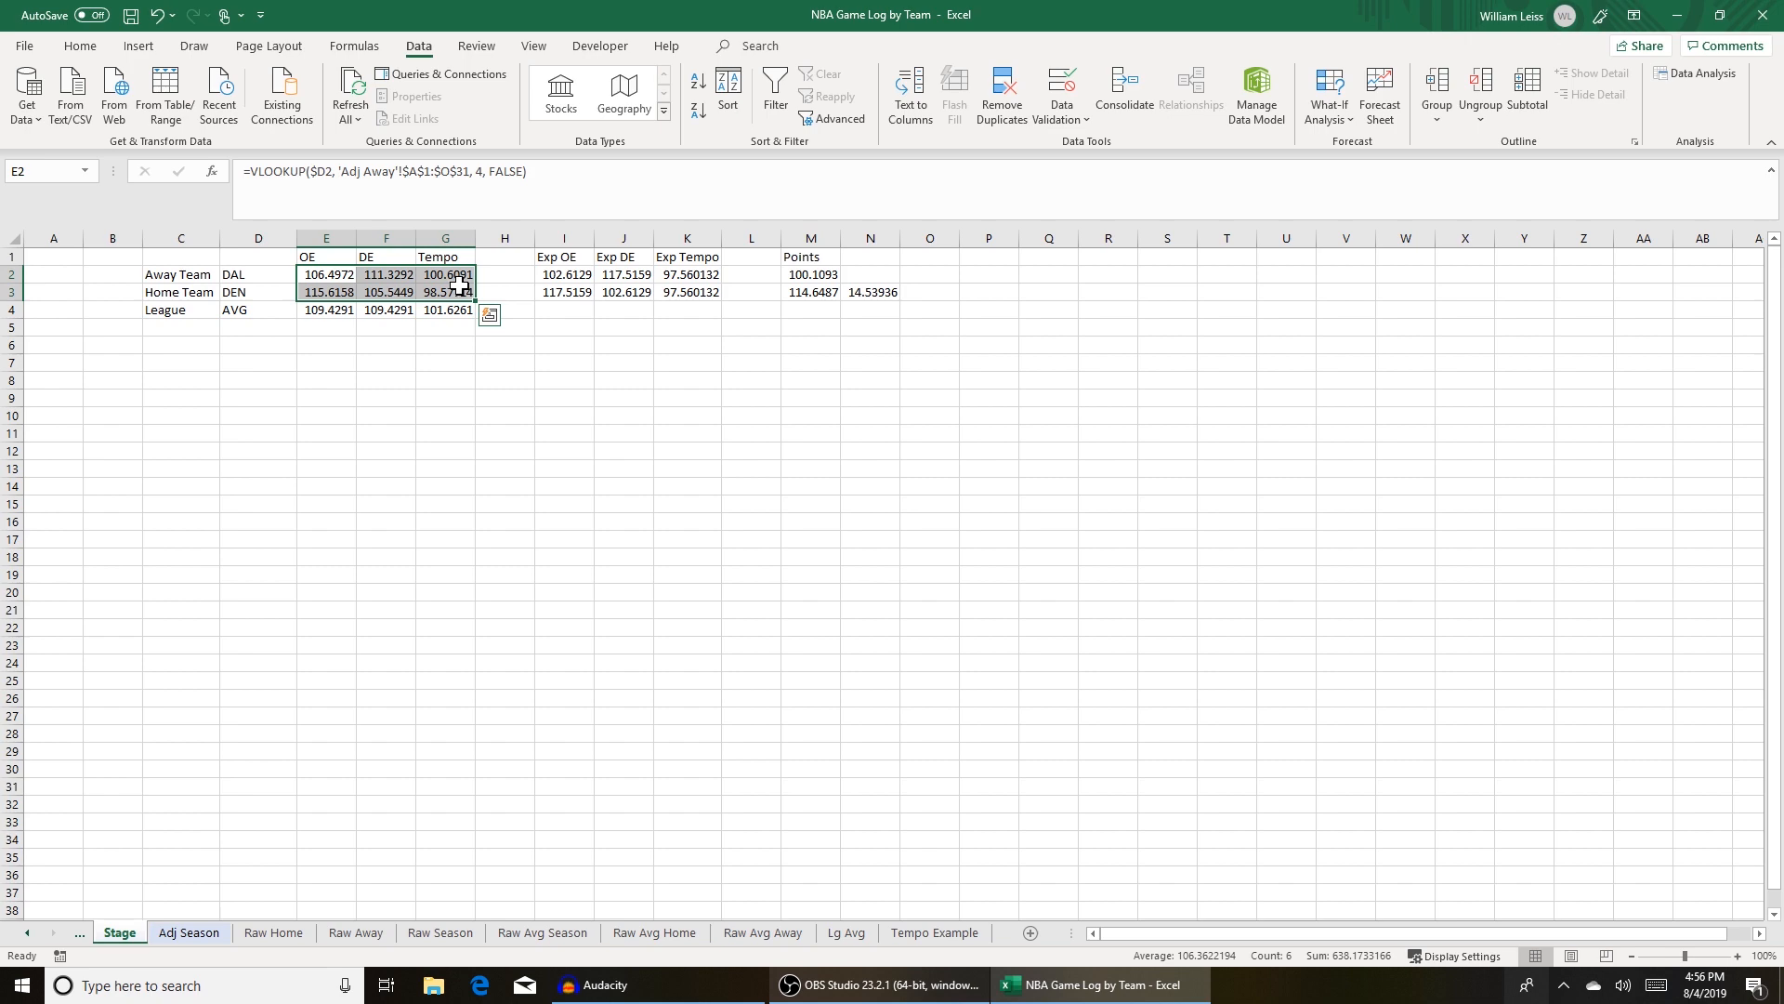
click(577, 275)
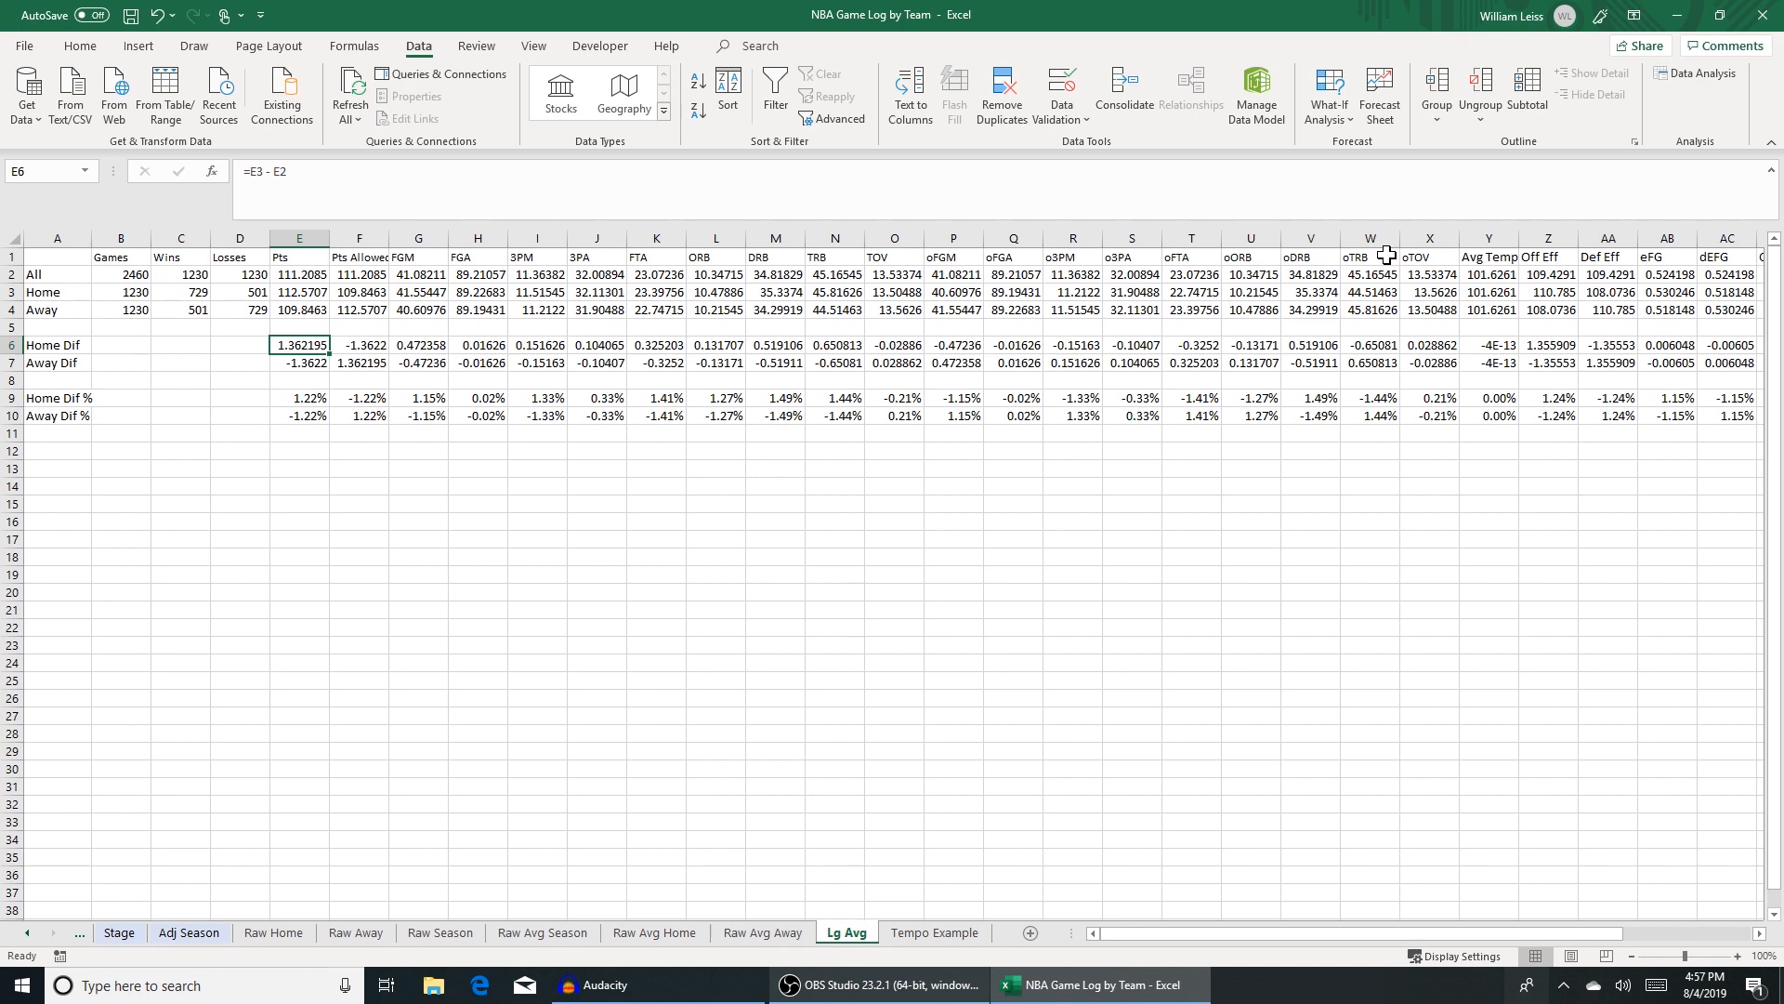
click(1561, 238)
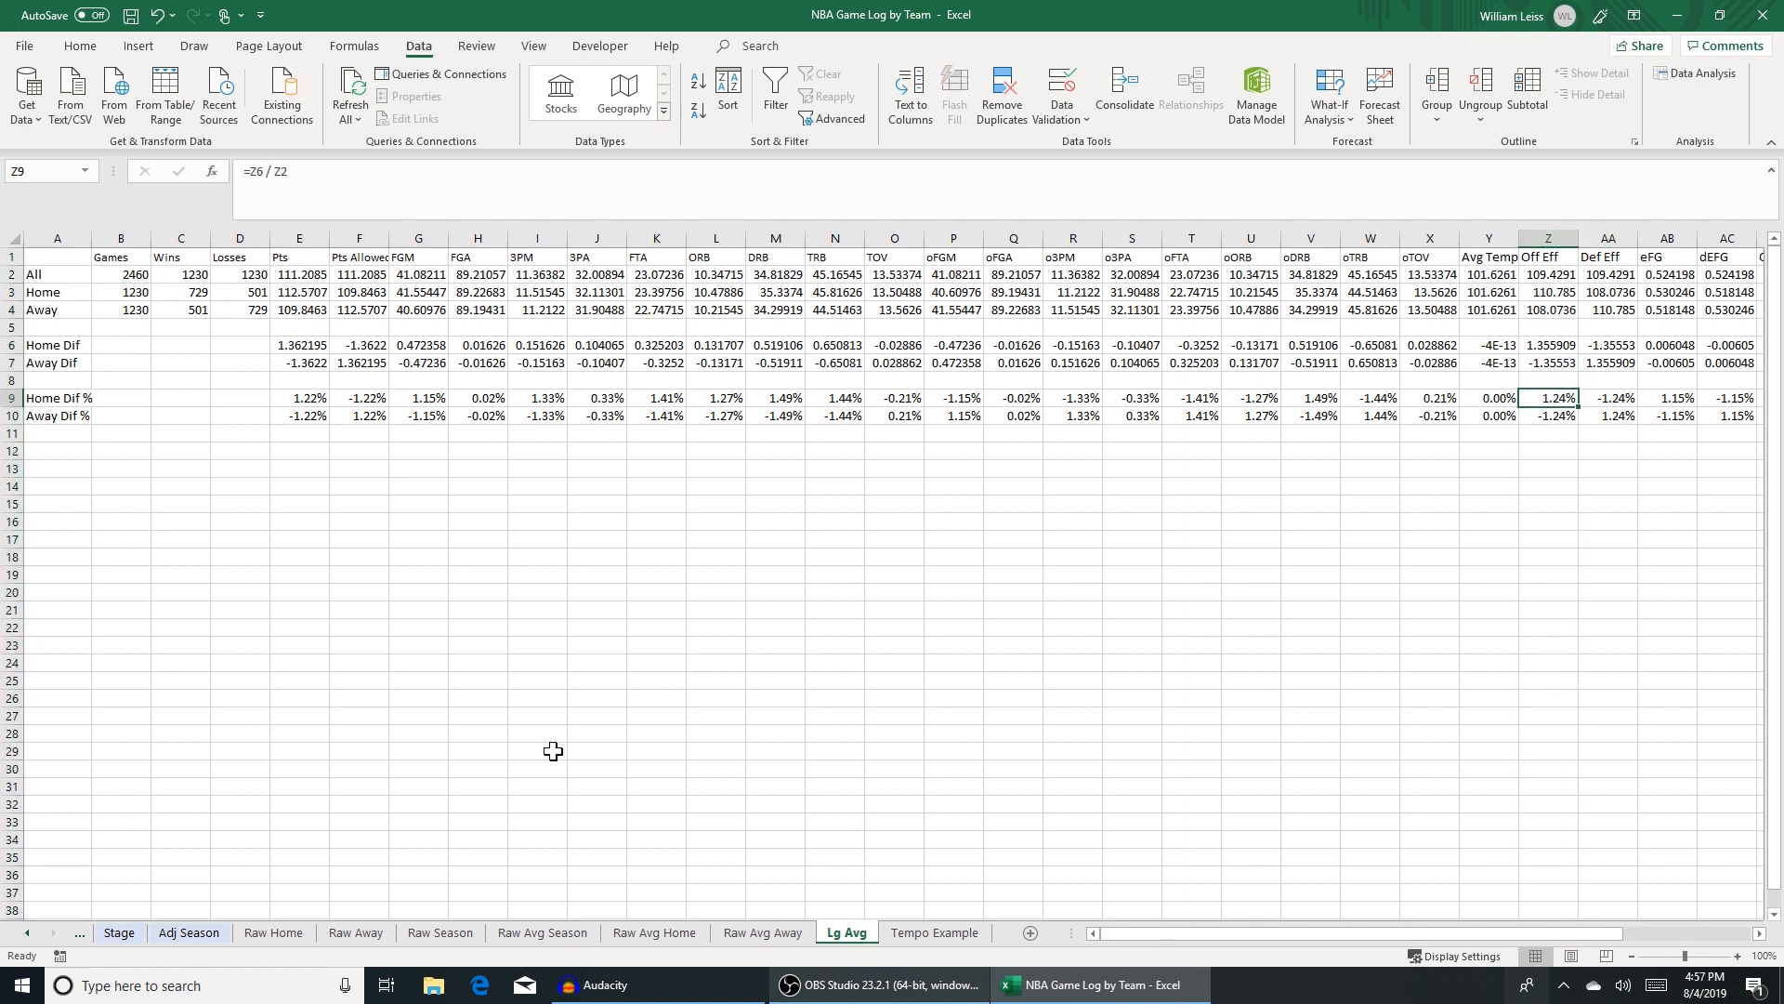
click(794, 937)
click(121, 933)
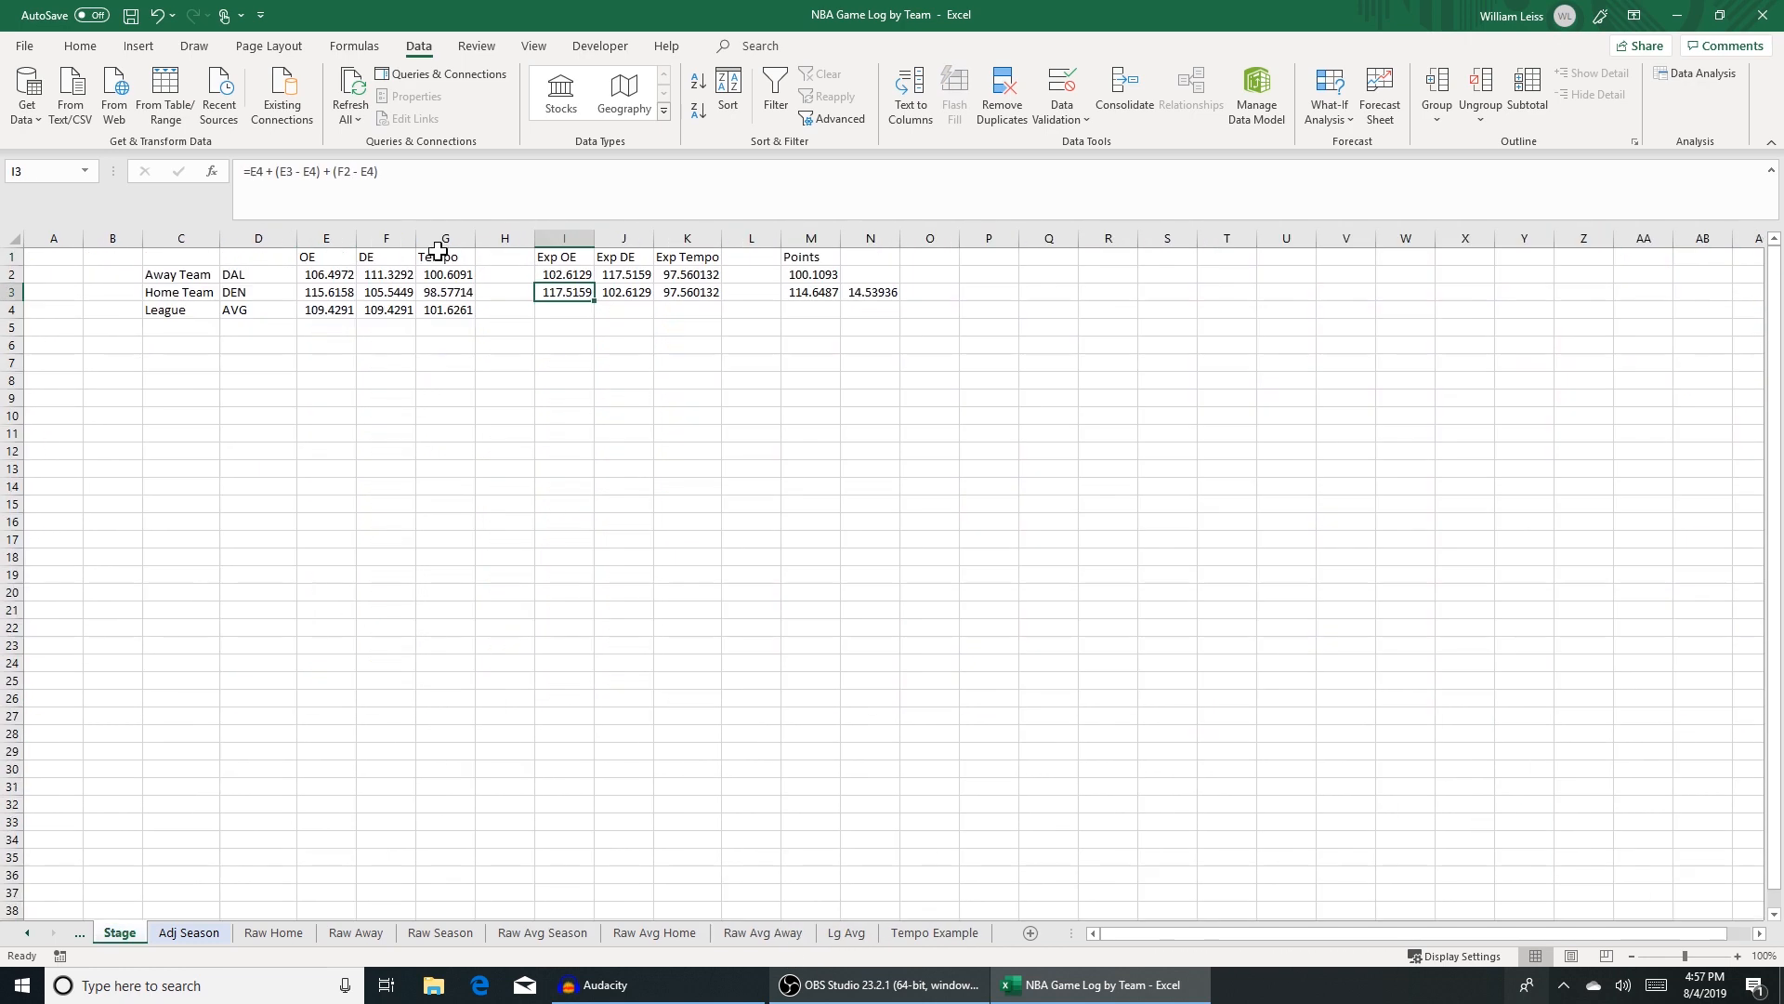
click(250, 172)
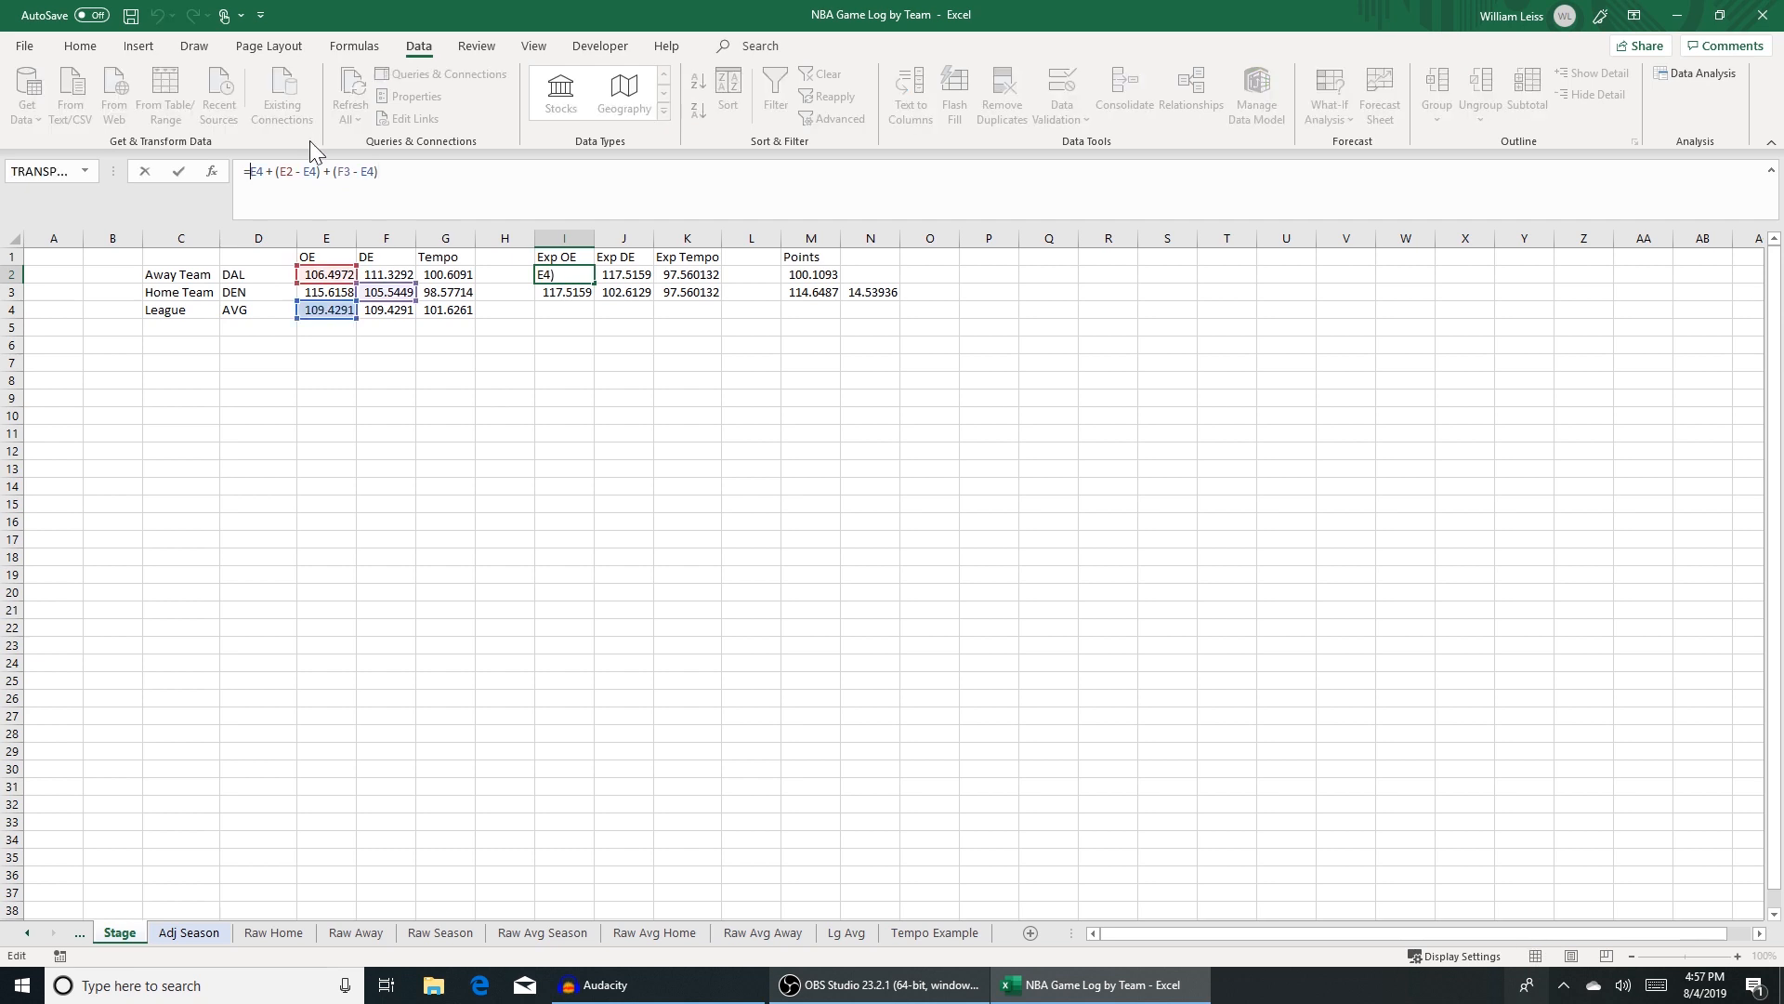
text(()
key(End)
text() * .9876)
key(Return)
Step: Wrap the home team's Exp OE formula in I3 in parentheses and multiply it by 1.0124
key(F2)
text())
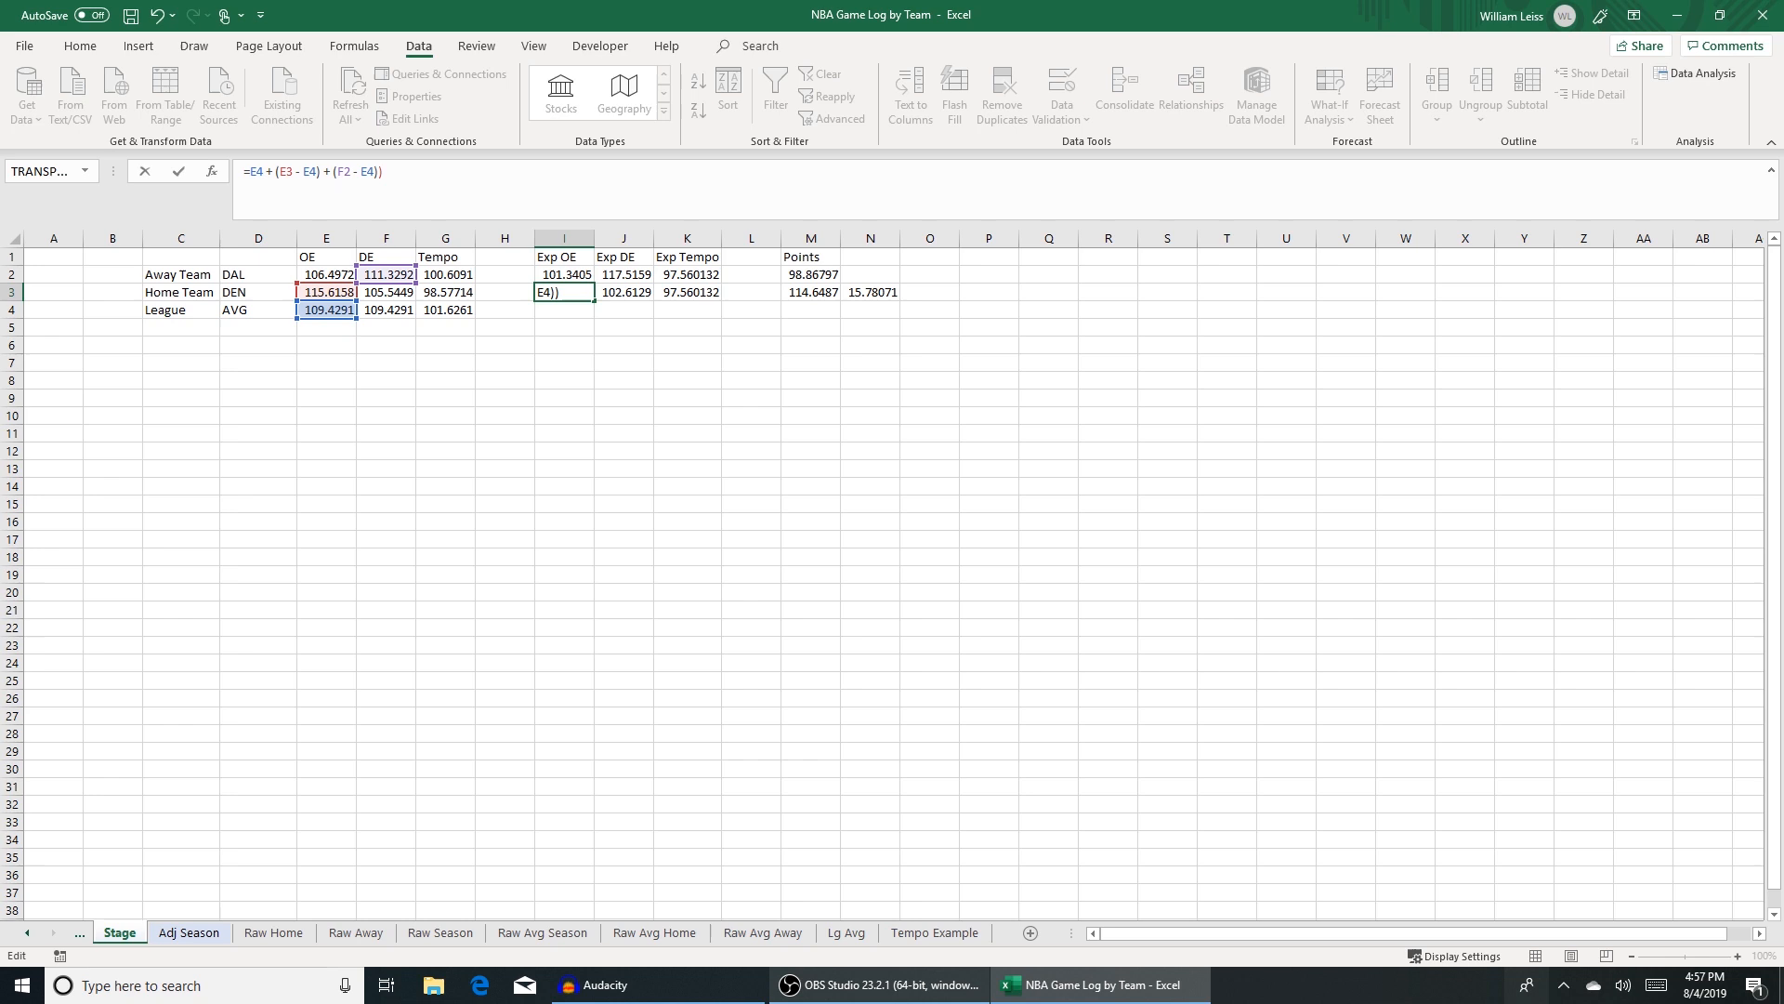
click(246, 171)
text(()
text(* 1.0124)
key(Return)
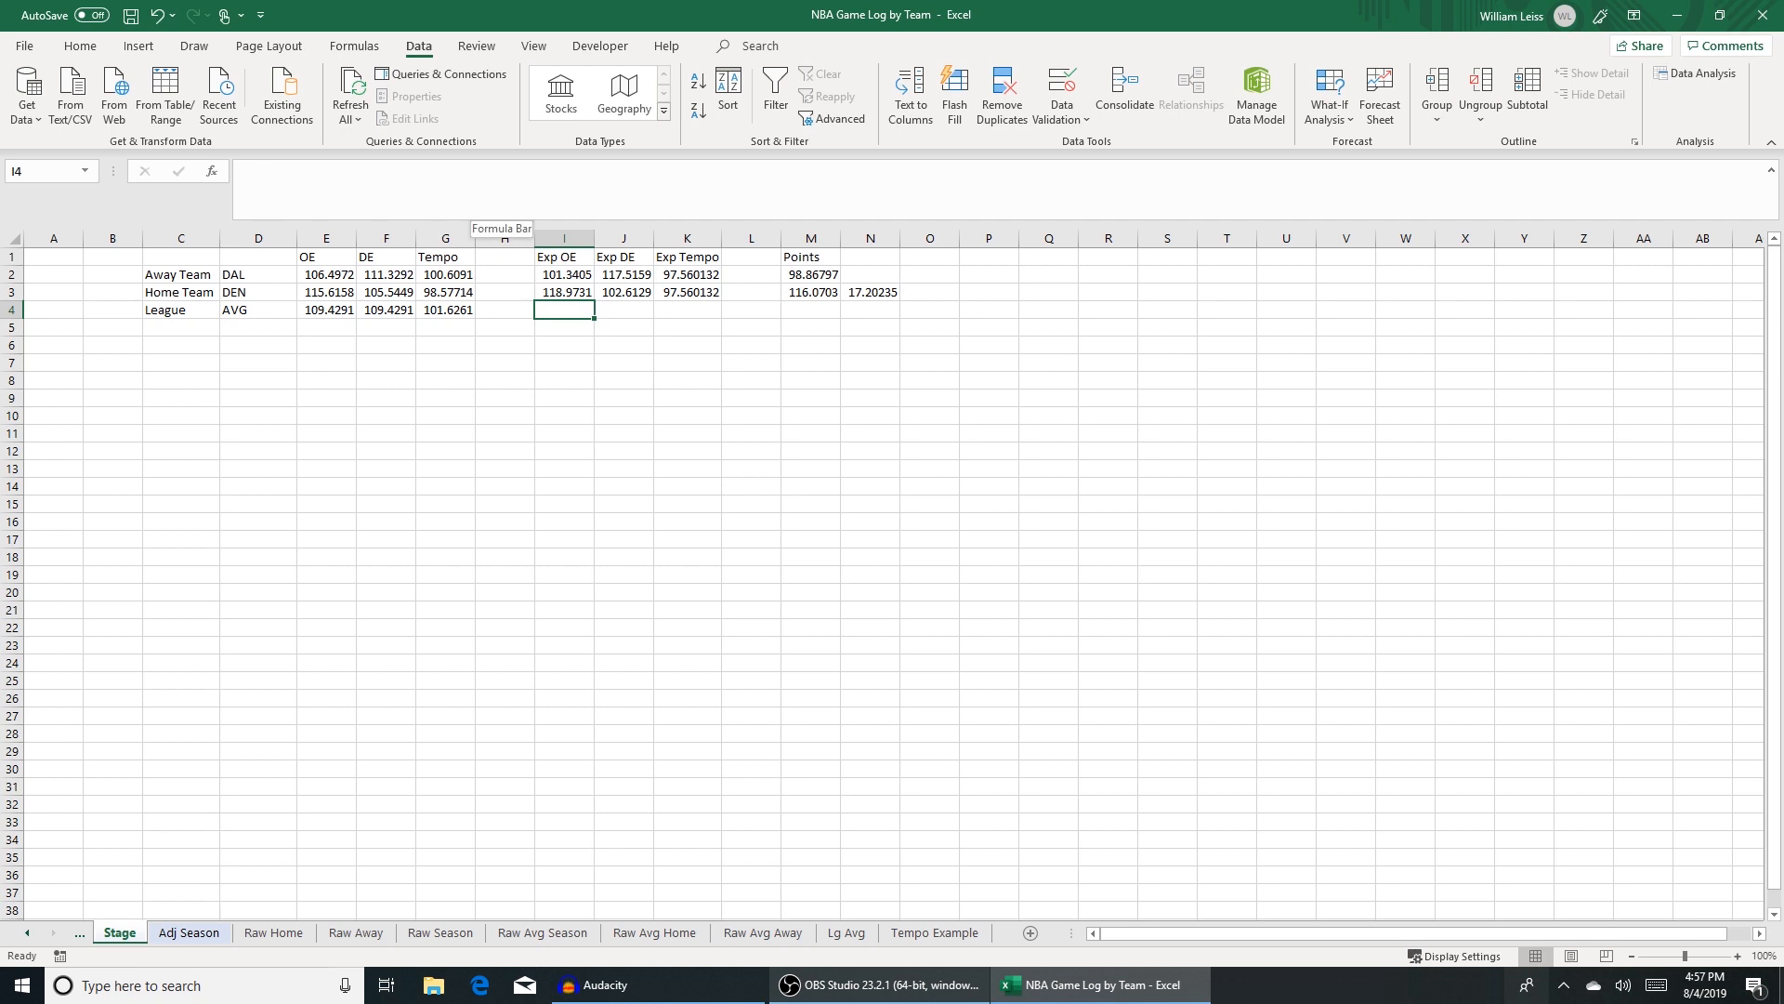
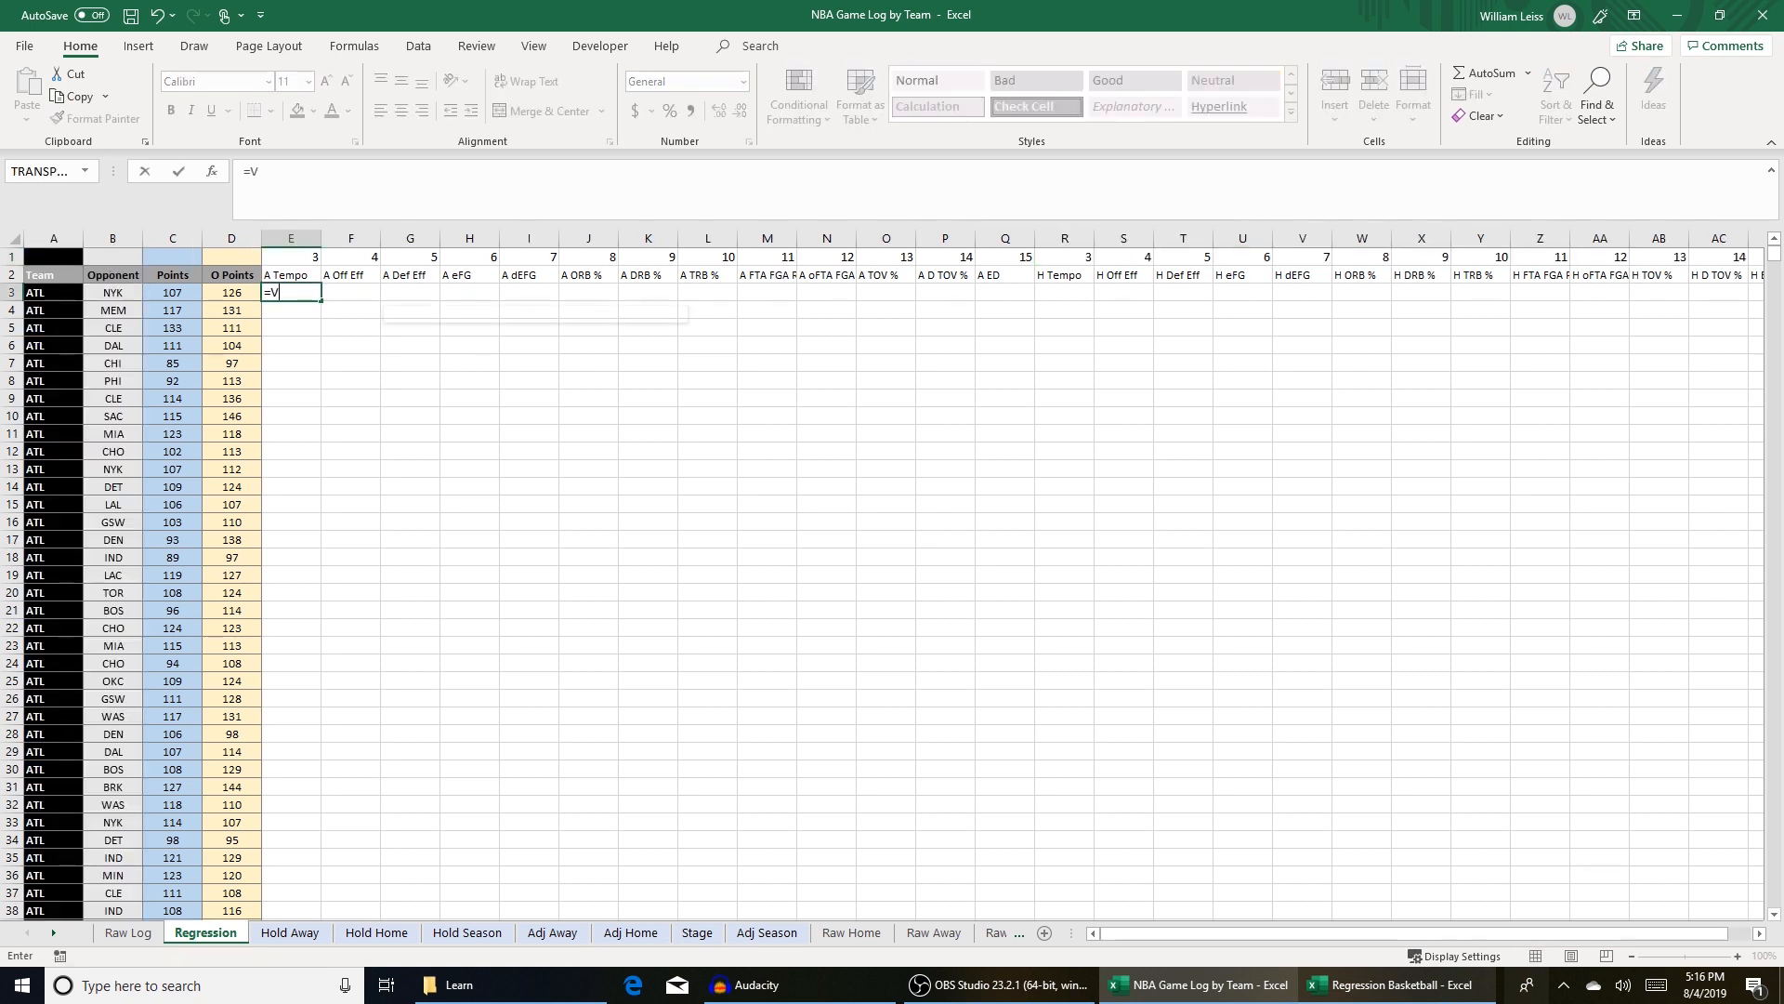
Step: Complete the A Tempo lookup in E3 of the Regression sheet as =VLOOKUP(A3, 'Adj Away'!$A$1:$O$31, Regression!E1, FALSE)
text(UP()
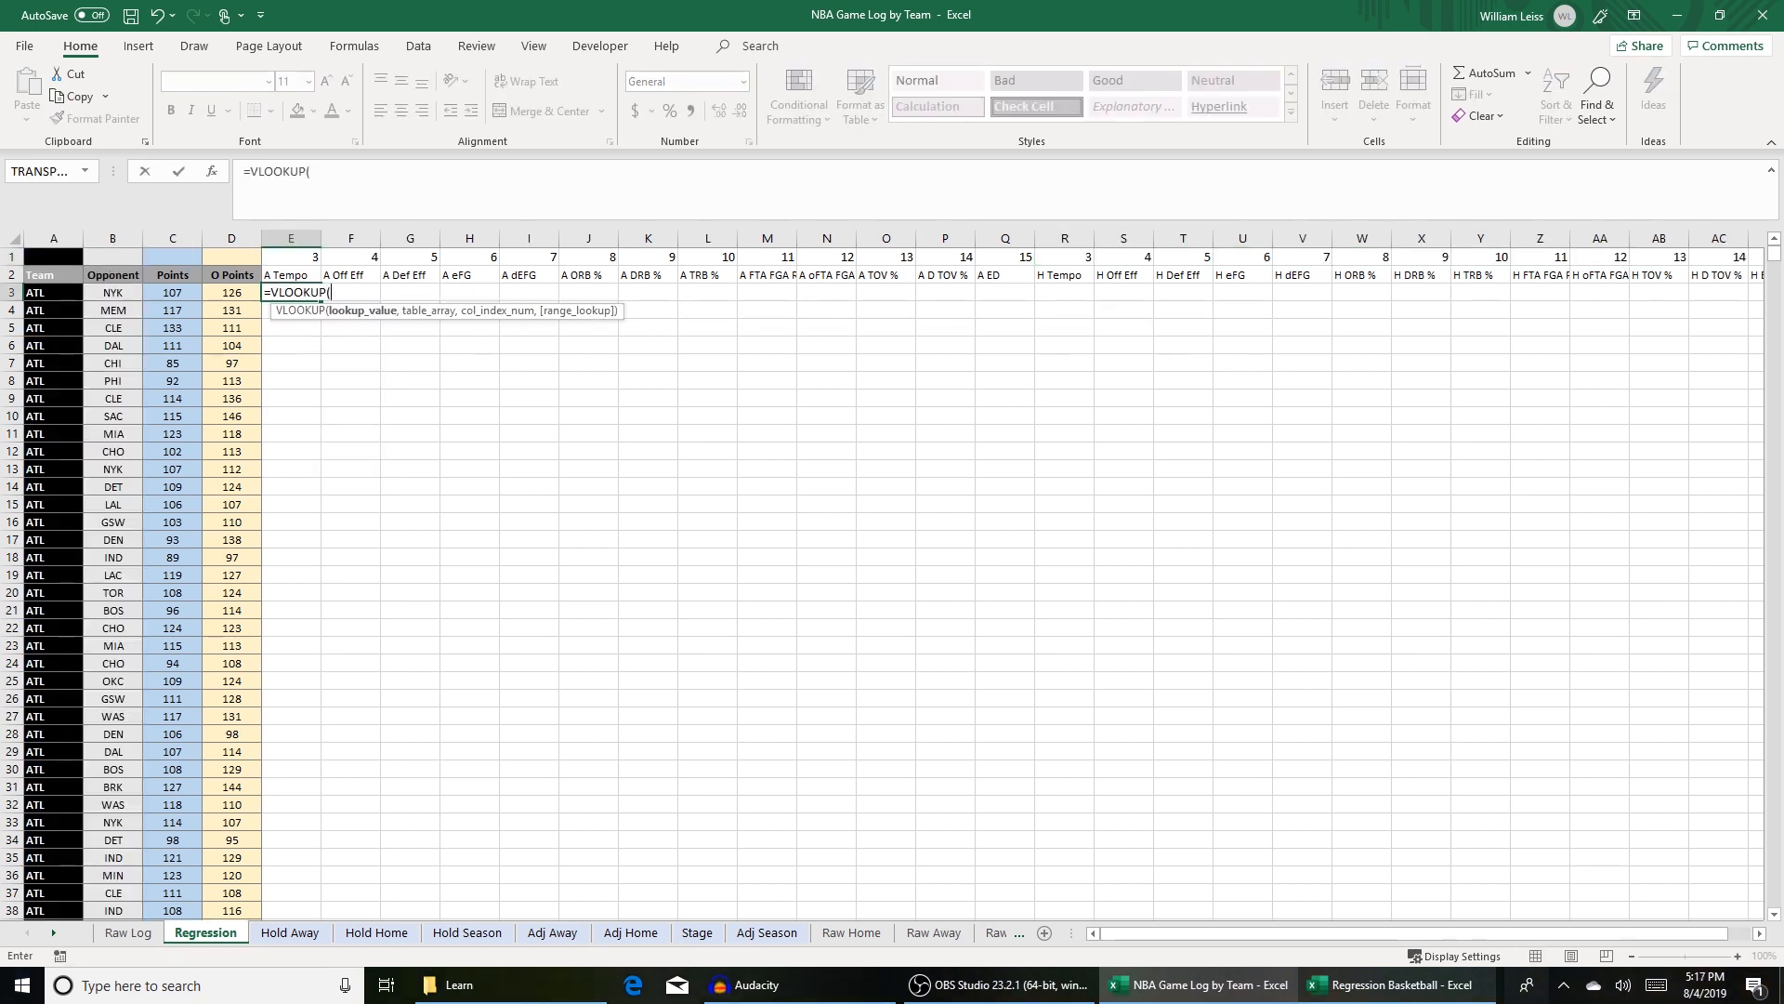
text(A3,)
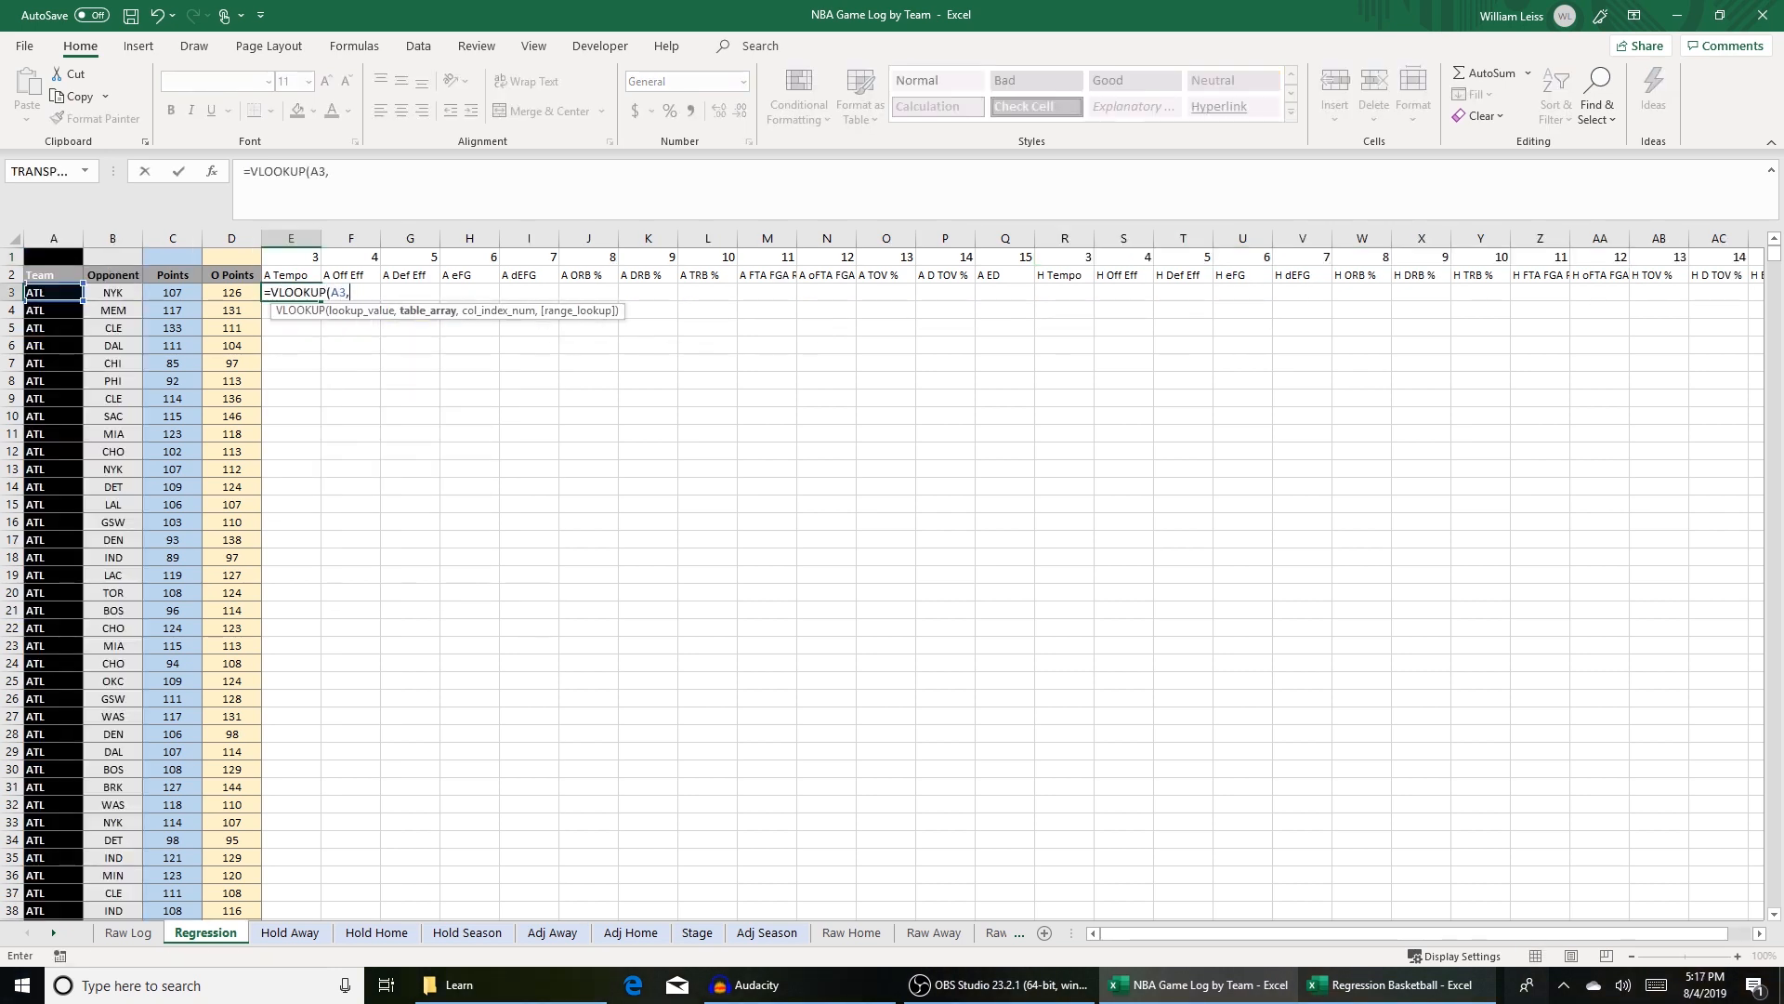
click(552, 933)
drag(42, 259, 906, 788)
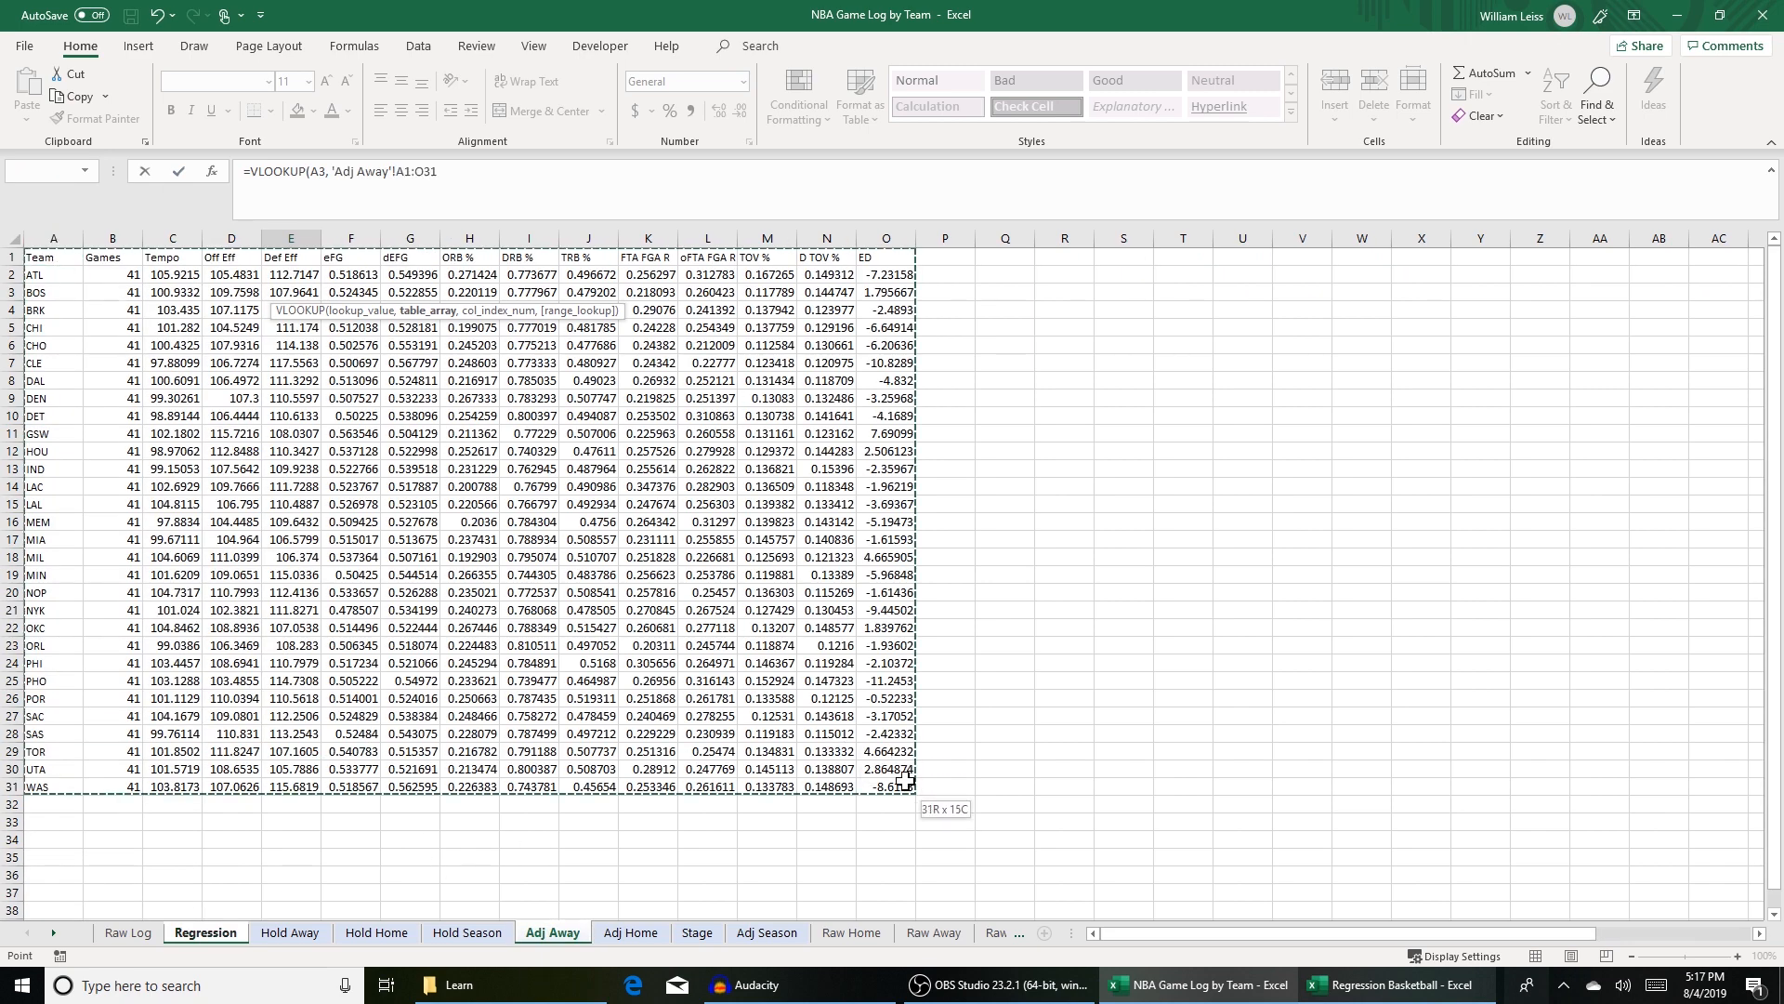
click(401, 171)
text($31)
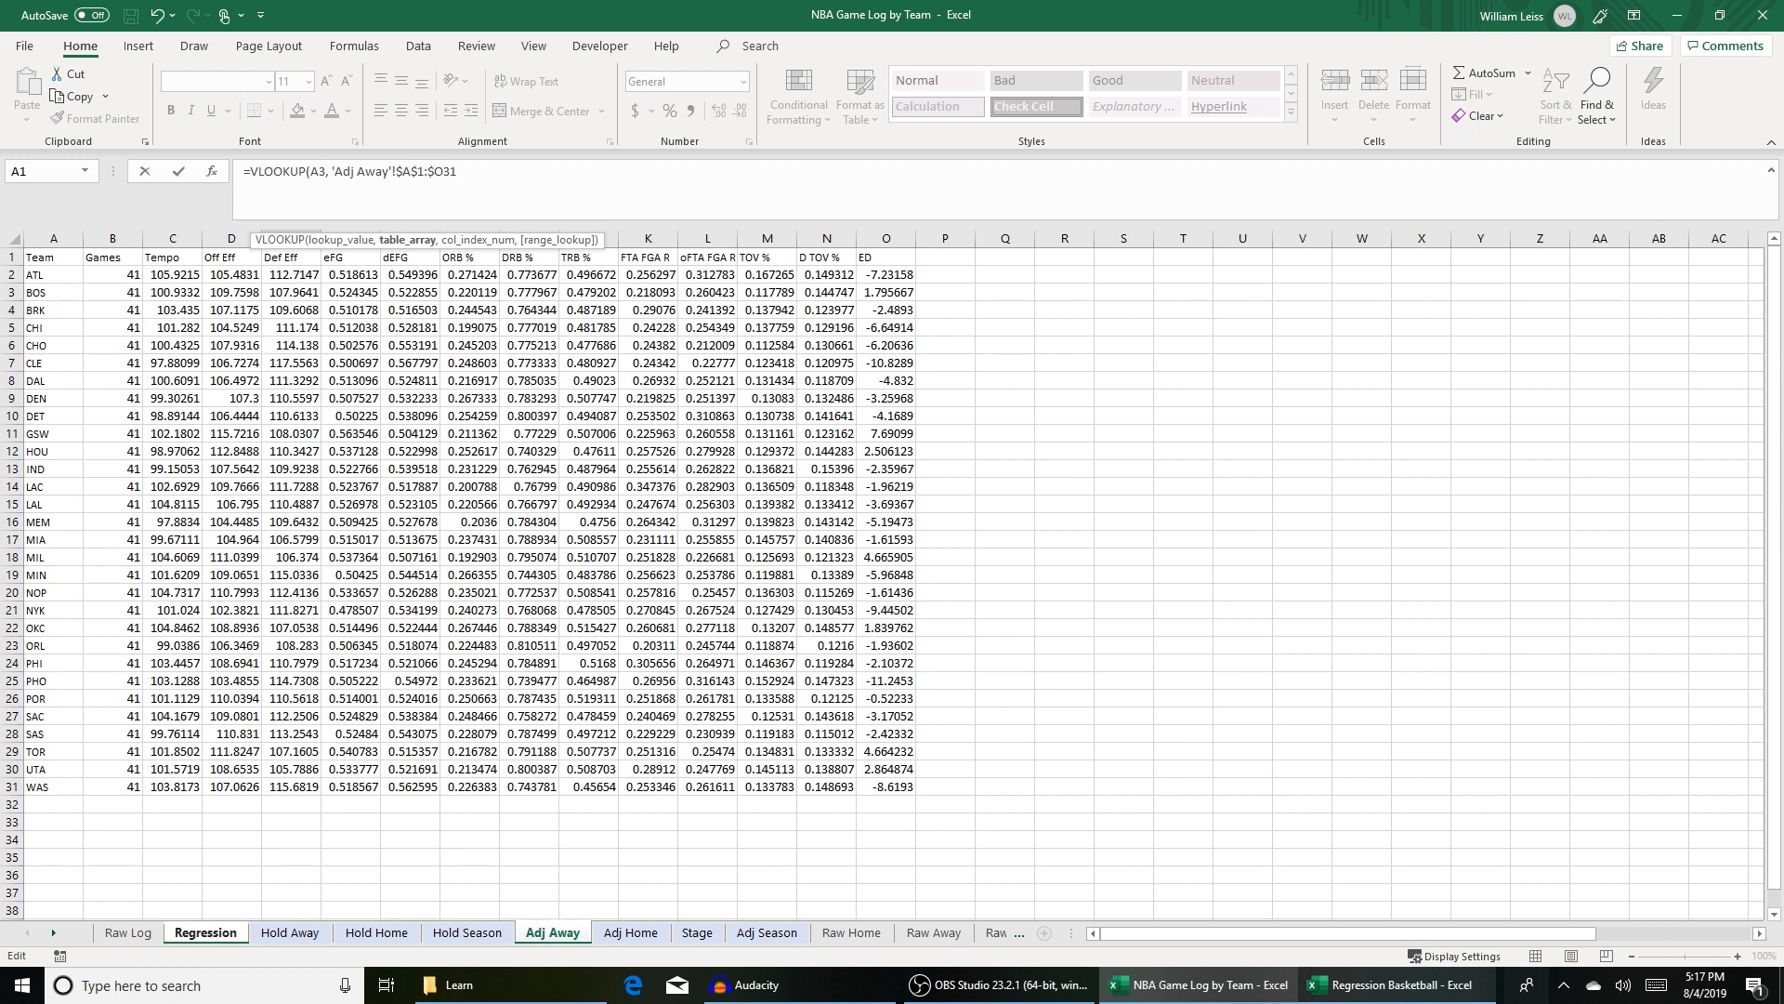
text(,)
click(214, 933)
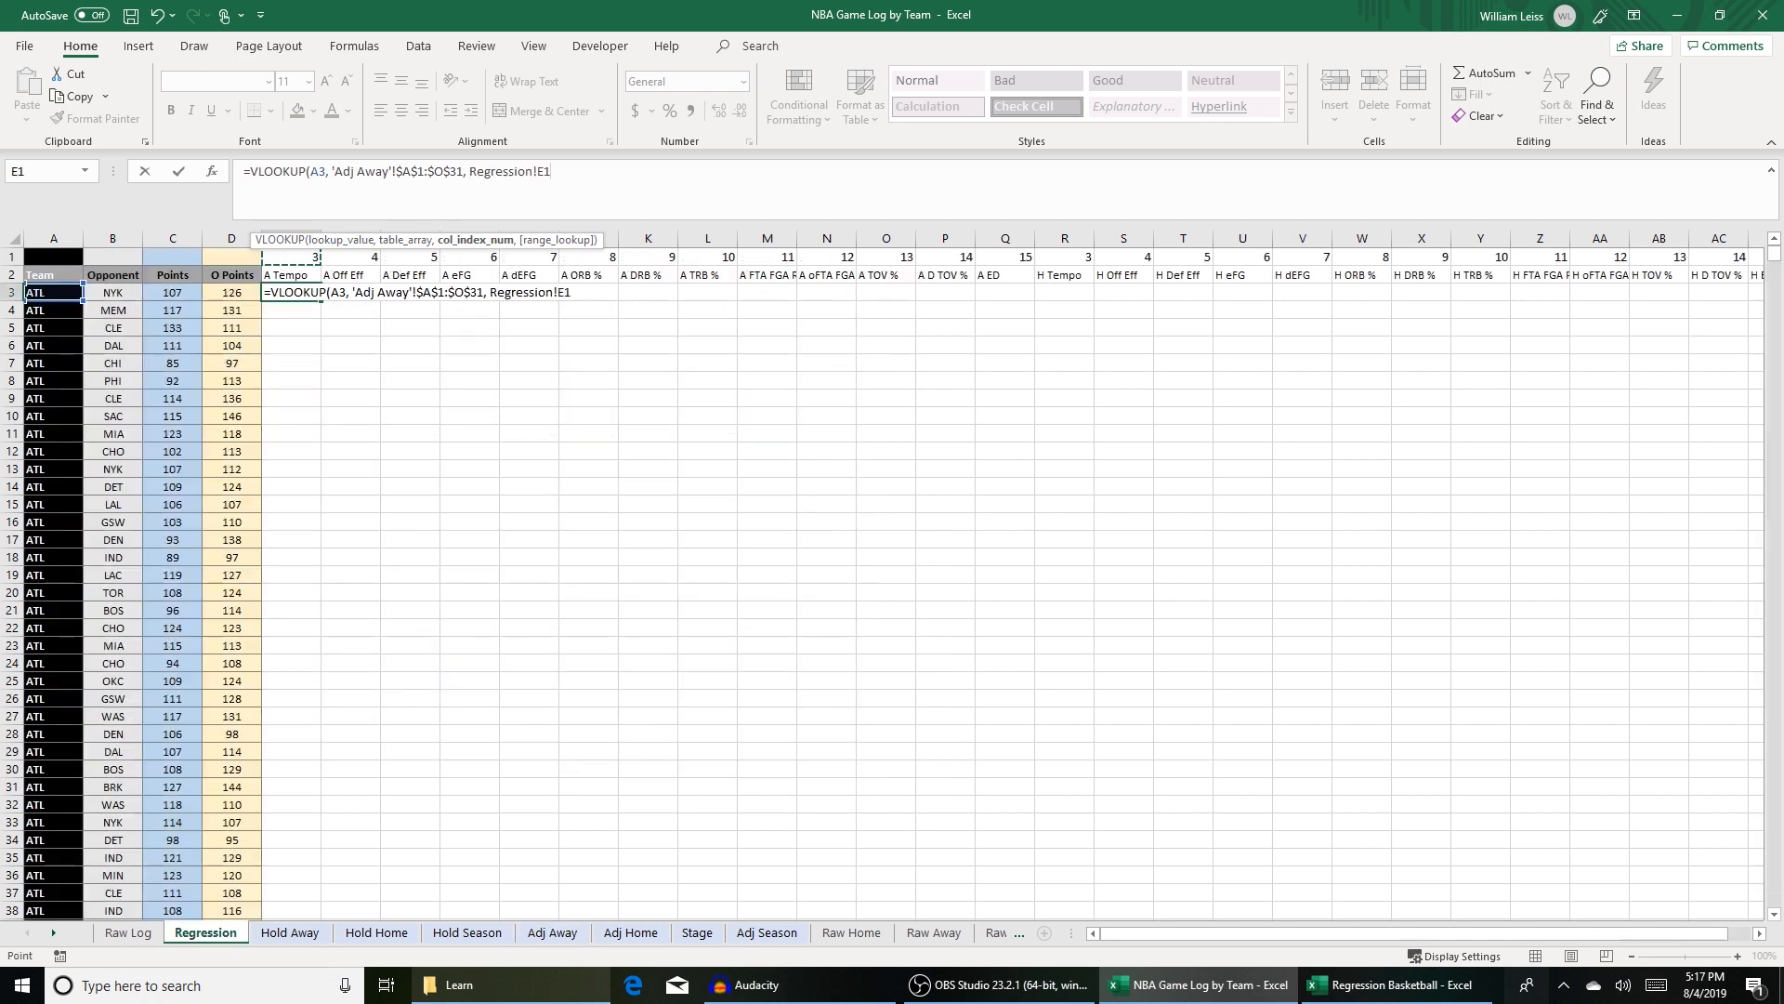
text(,)
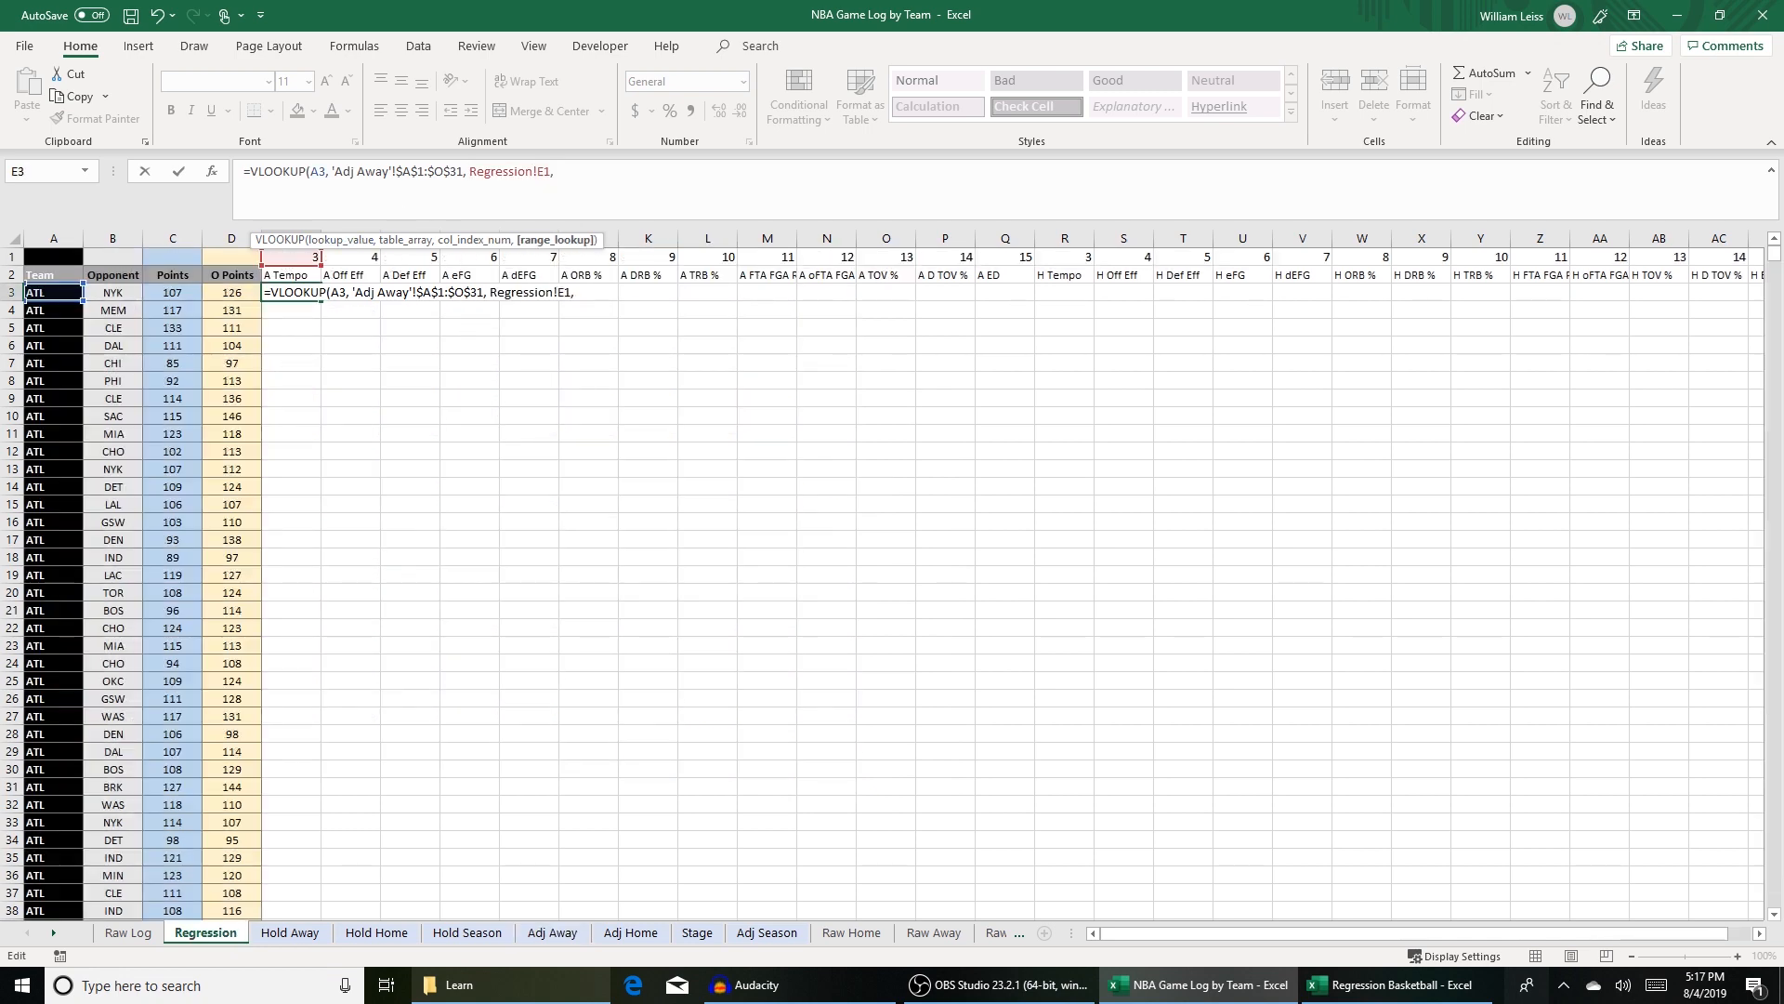
text( FALSE))
key(Return)
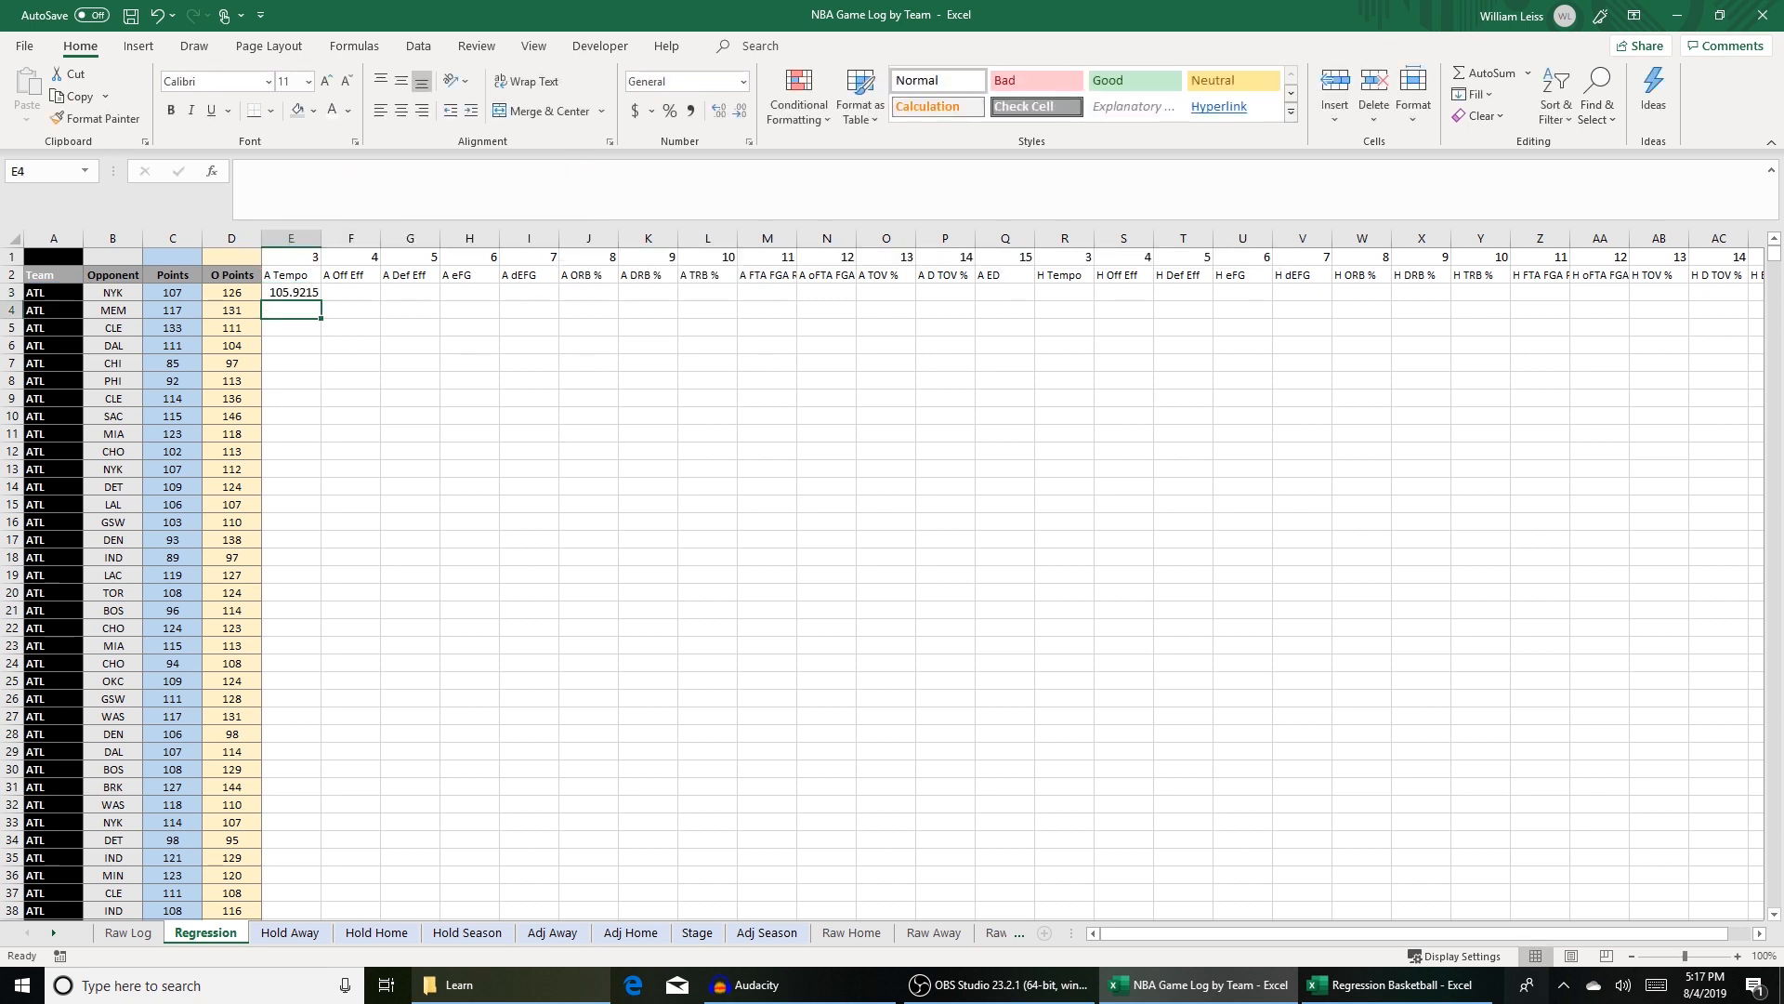
Step: Try to fill the A Tempo lookup from E3 across to Q3 and inspect the copied formulas
drag(320, 297, 1016, 306)
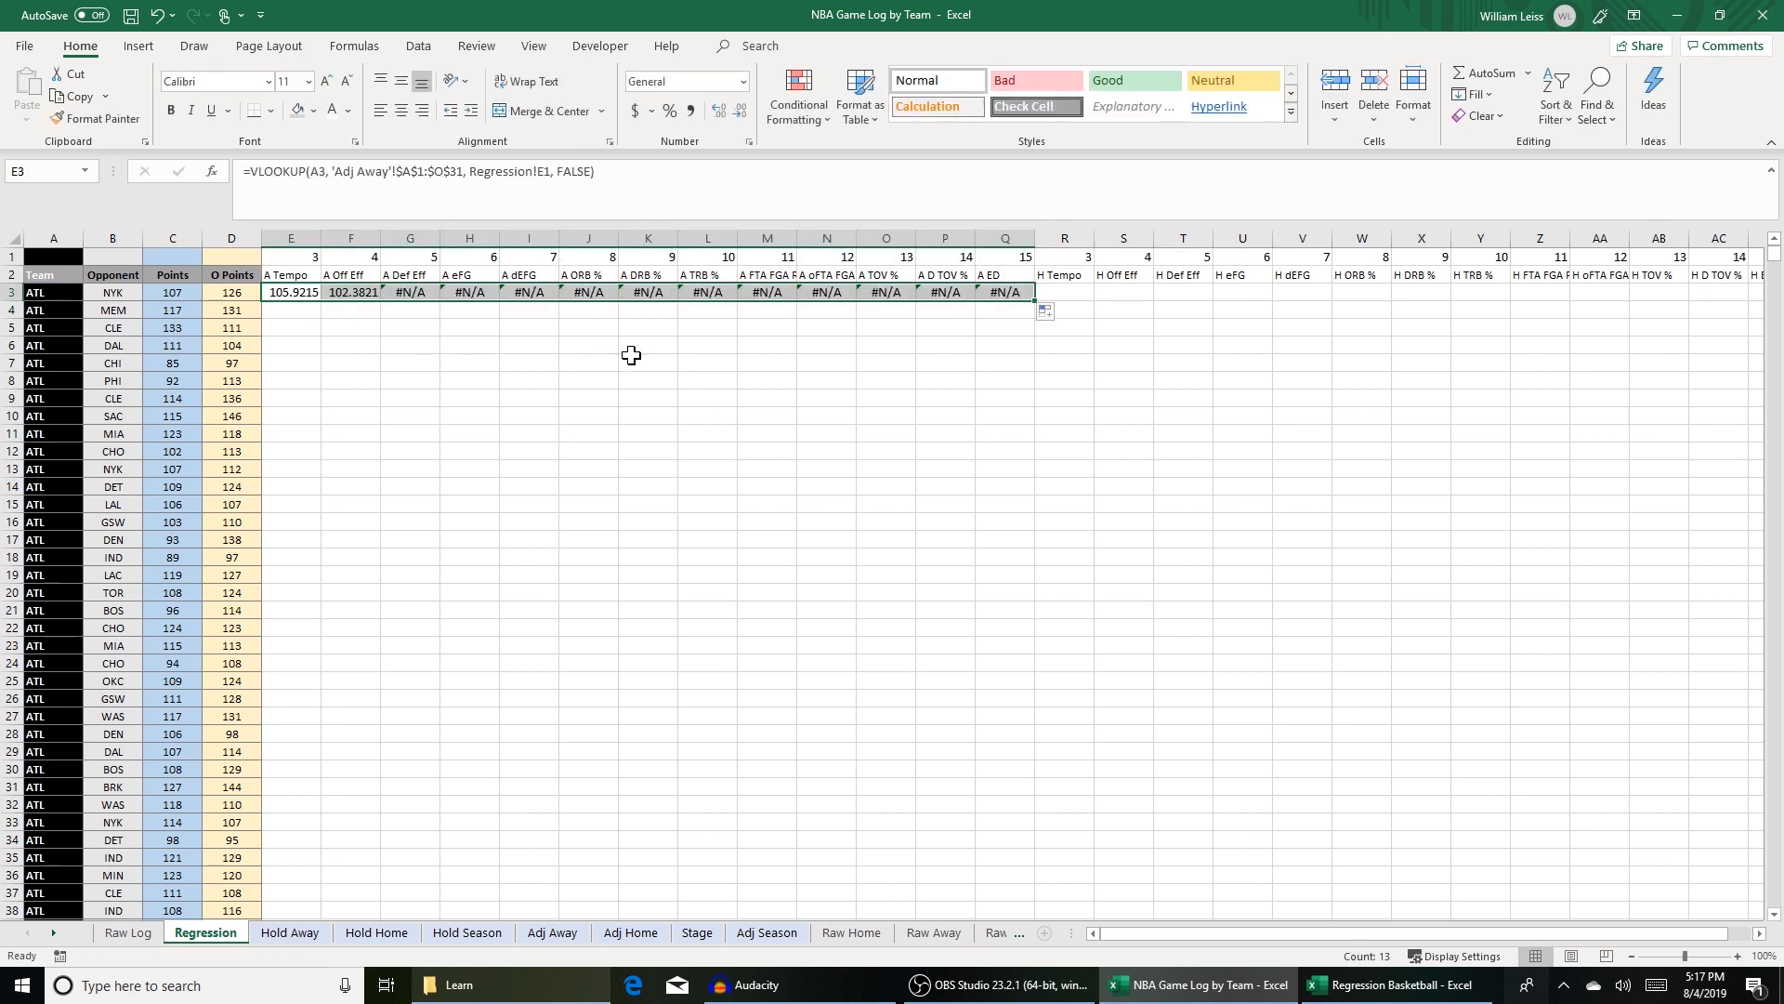
click(629, 360)
click(306, 297)
click(366, 290)
click(418, 289)
Step: Lock the lookup value's column in E3 as $A3 and fill the formula across the away statistics to Q3
click(298, 289)
click(311, 173)
text($)
click(353, 359)
click(306, 292)
drag(321, 301, 999, 269)
Step: Copy the away lookups in E3:Q3 and paste them under the home statistic headers starting at R3
key(ctrl+c)
click(1075, 286)
key(ctrl+v)
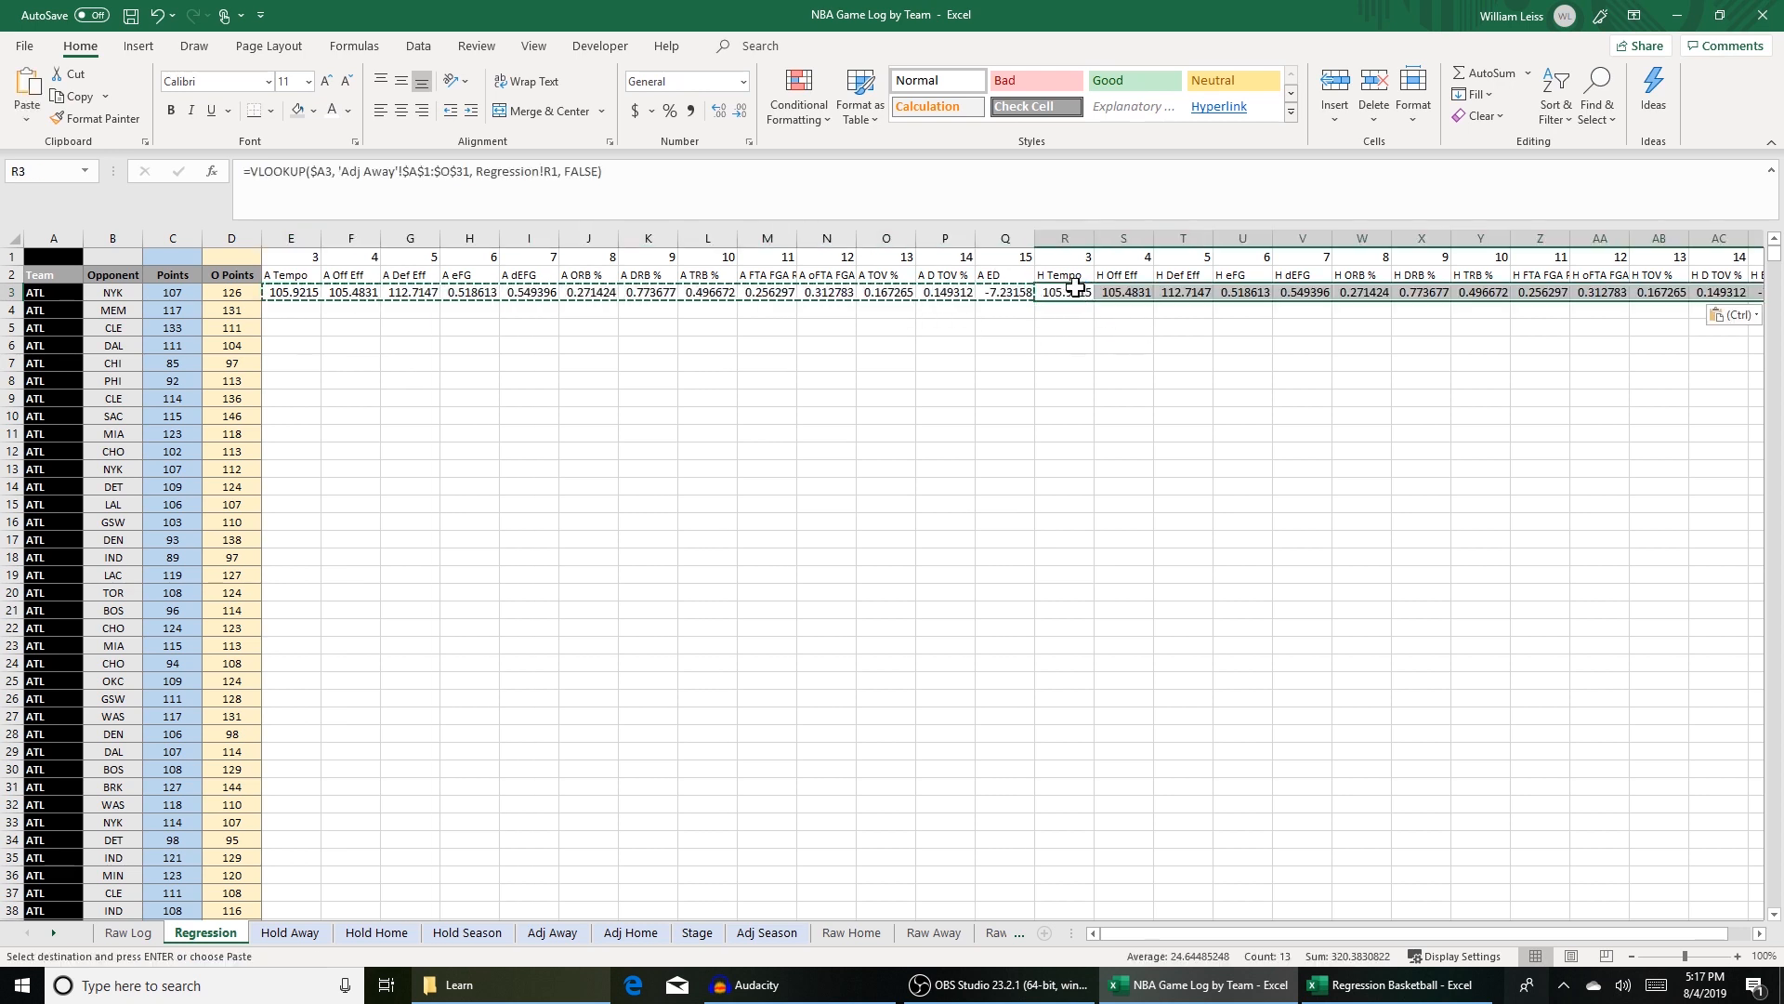
Step: Change the R3 formula to look up $B3 in 'Adj Home' and fill it across the home statistics to AD3
click(1075, 286)
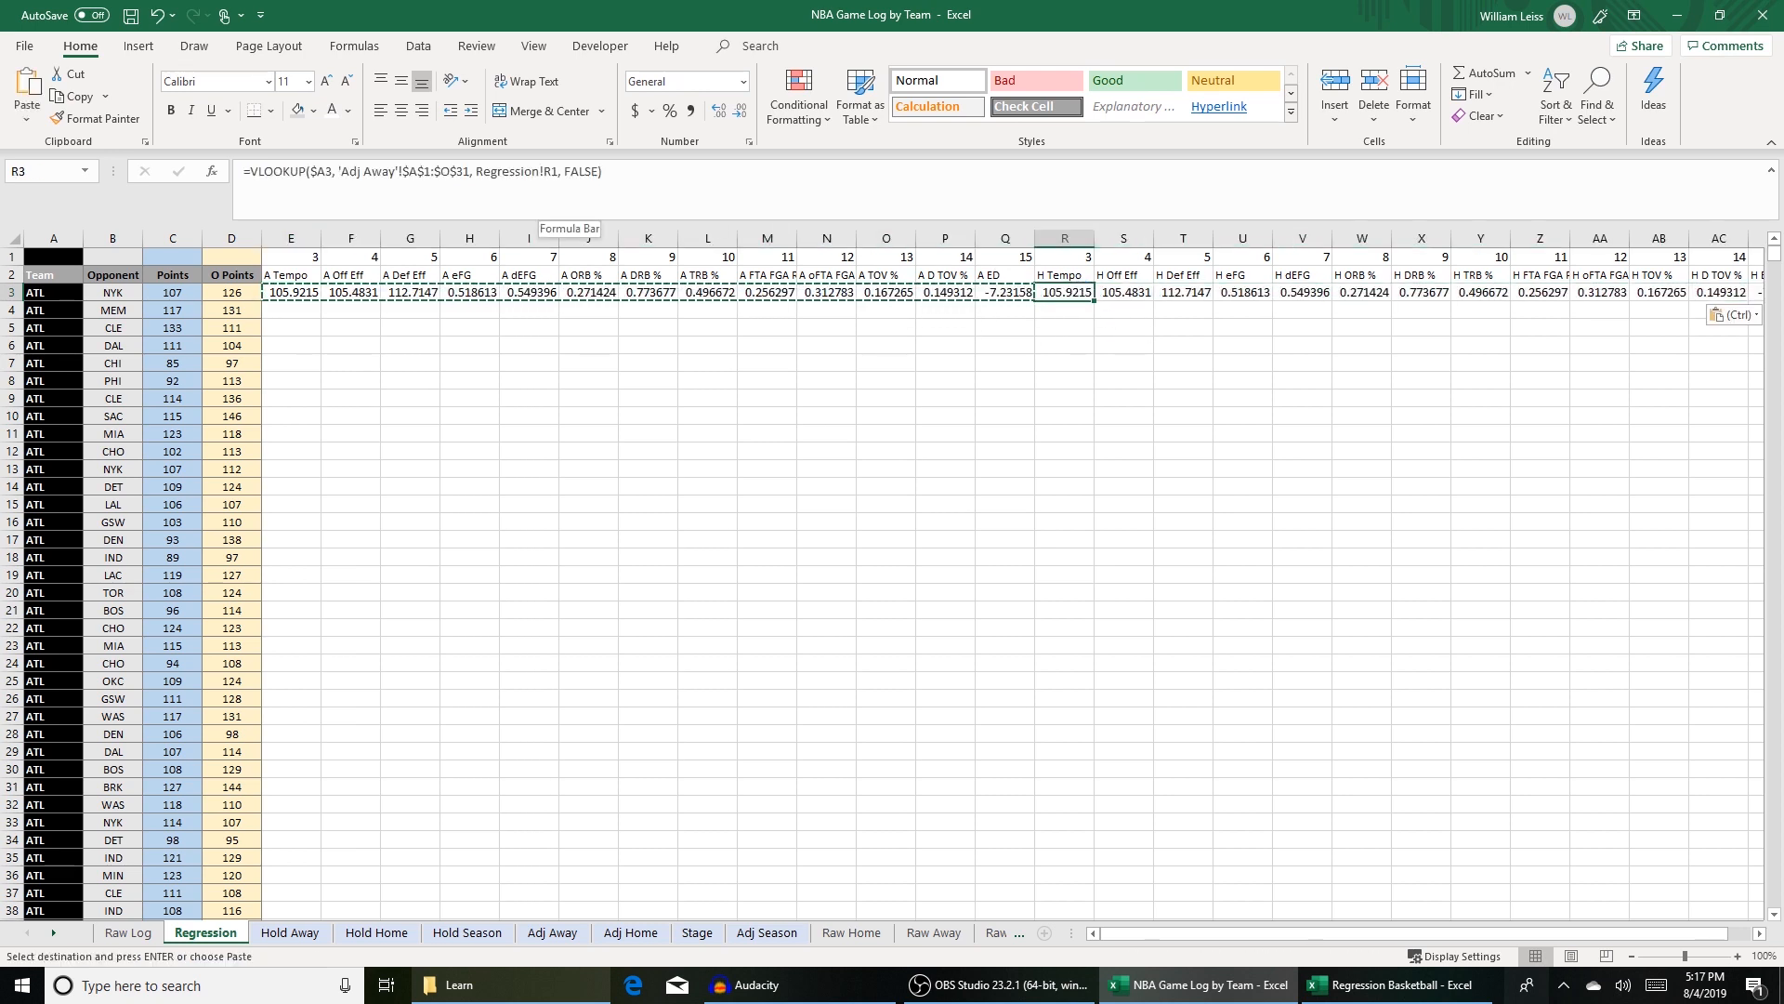
click(327, 173)
key(BackSpace)
text(B)
key(Right)
key(Right)
key(Right)
key(Right)
key(Right)
key(BackSpace)
key(BackSpace)
key(BackSpace)
key(BackSpace)
text(Home)
key(Return)
click(1085, 293)
drag(1093, 300, 1685, 296)
Step: Add a Margin header in AE2 and calculate the first game's margin in AE3 with =C3 - D3
click(1703, 275)
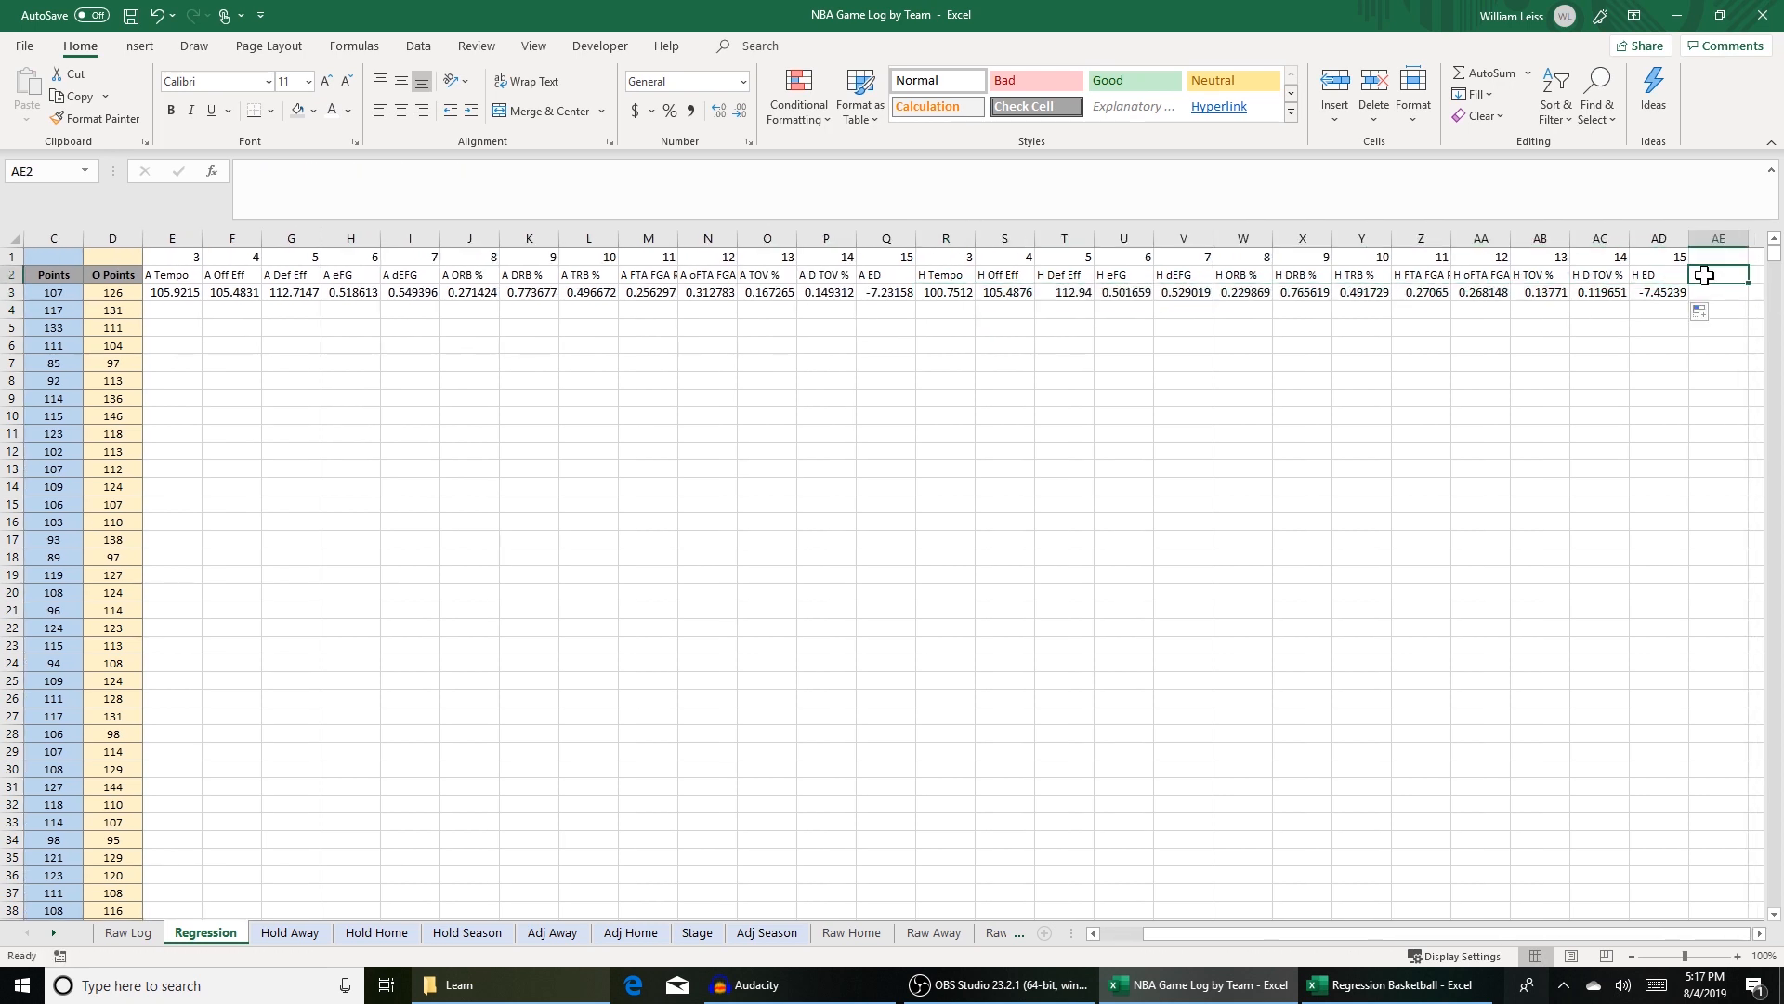
text(Margin)
key(Return)
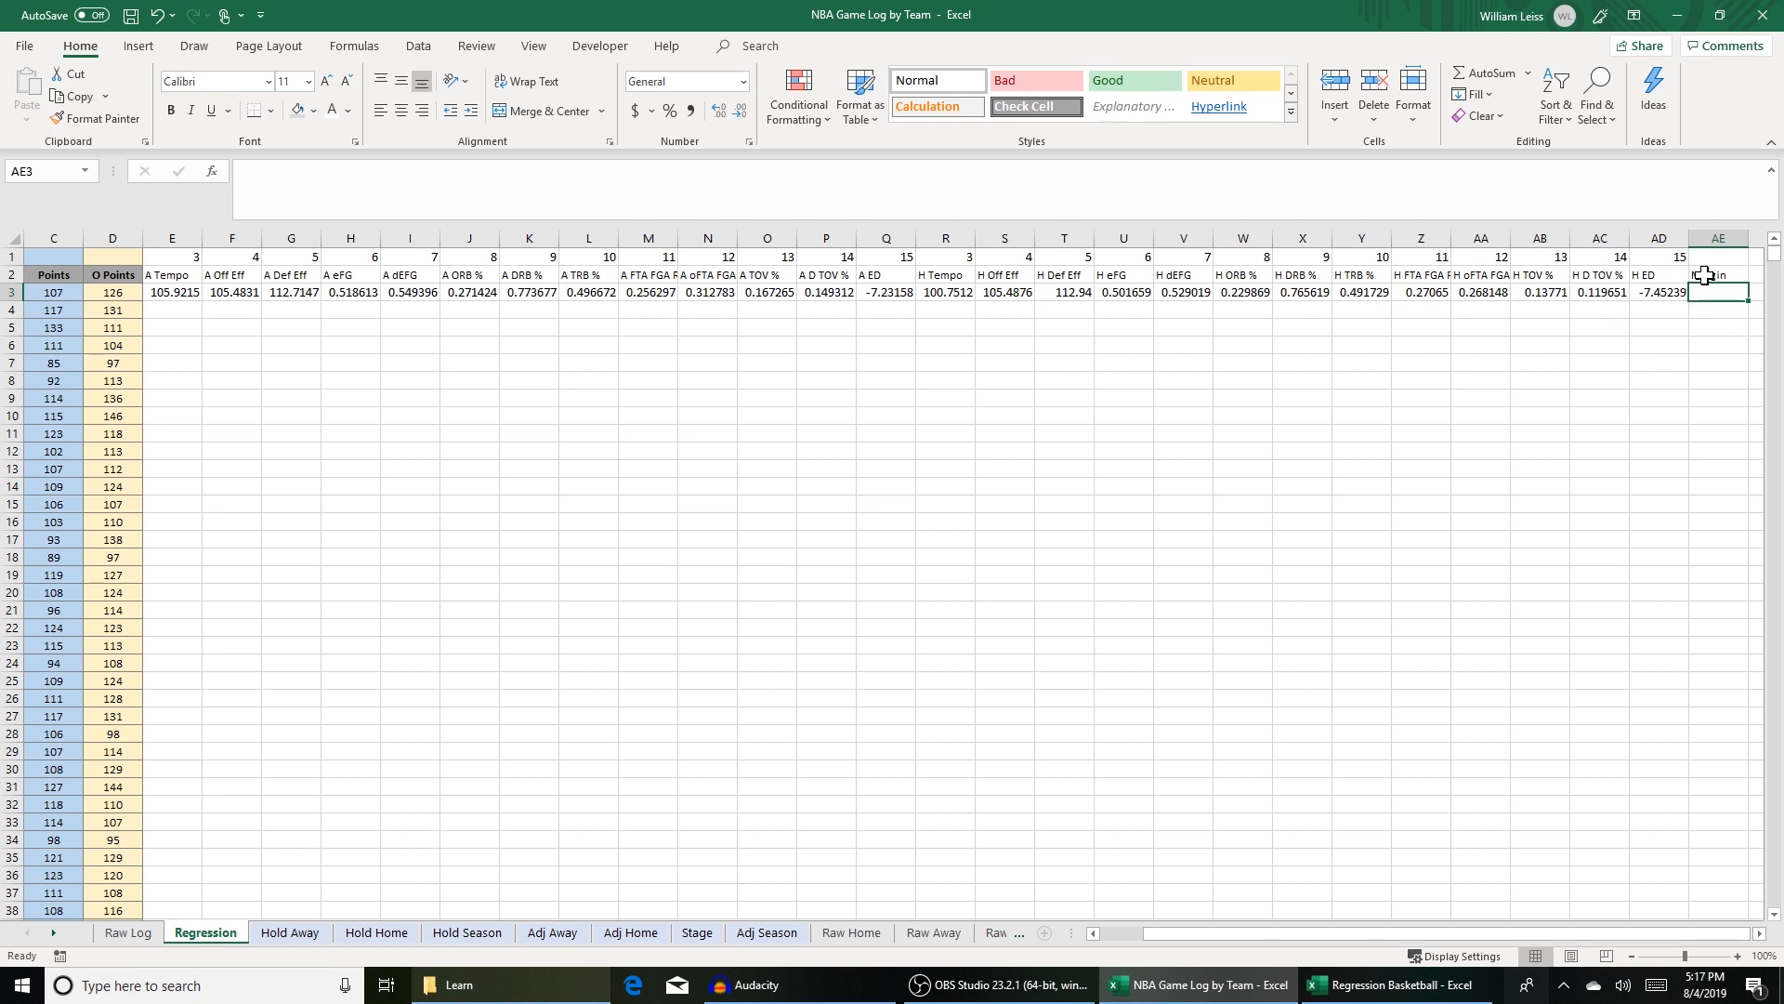
text(=C3 -D3)
key(Return)
Step: Fill the row 3 formulas from A Tempo through Margin down all game rows
click(1727, 296)
drag(1714, 291, 295, 292)
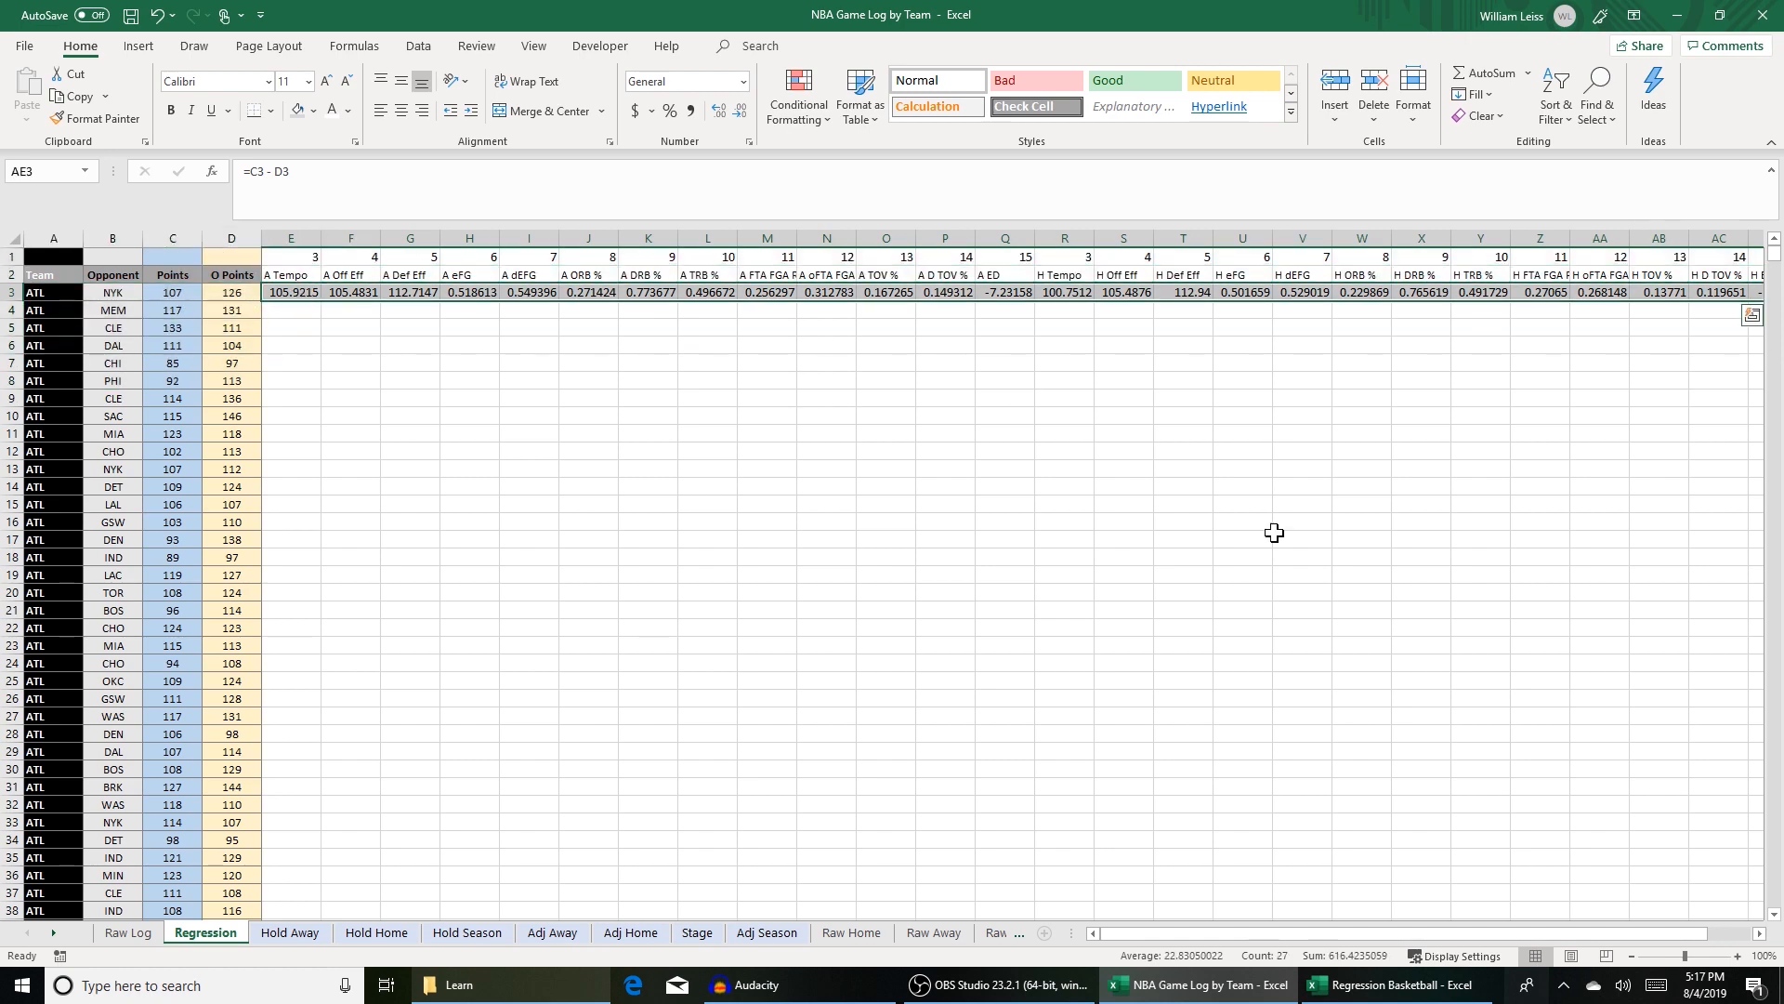
drag(1466, 924, 1647, 924)
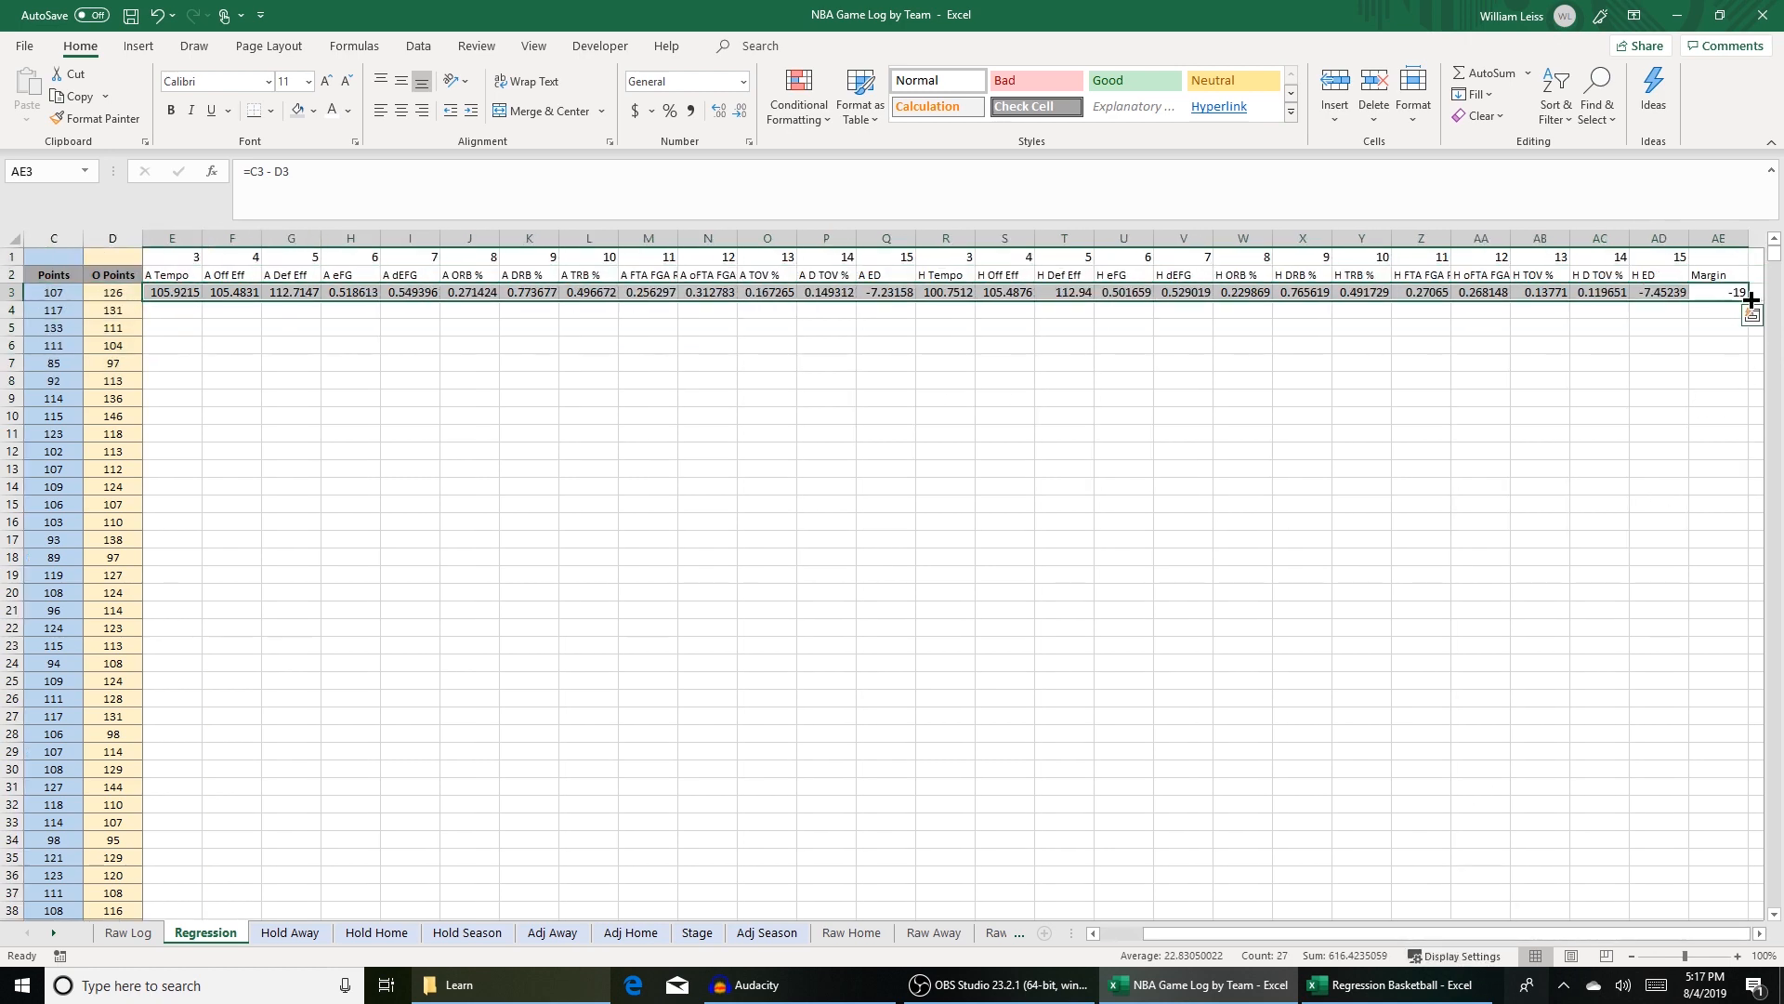
double_click(1750, 300)
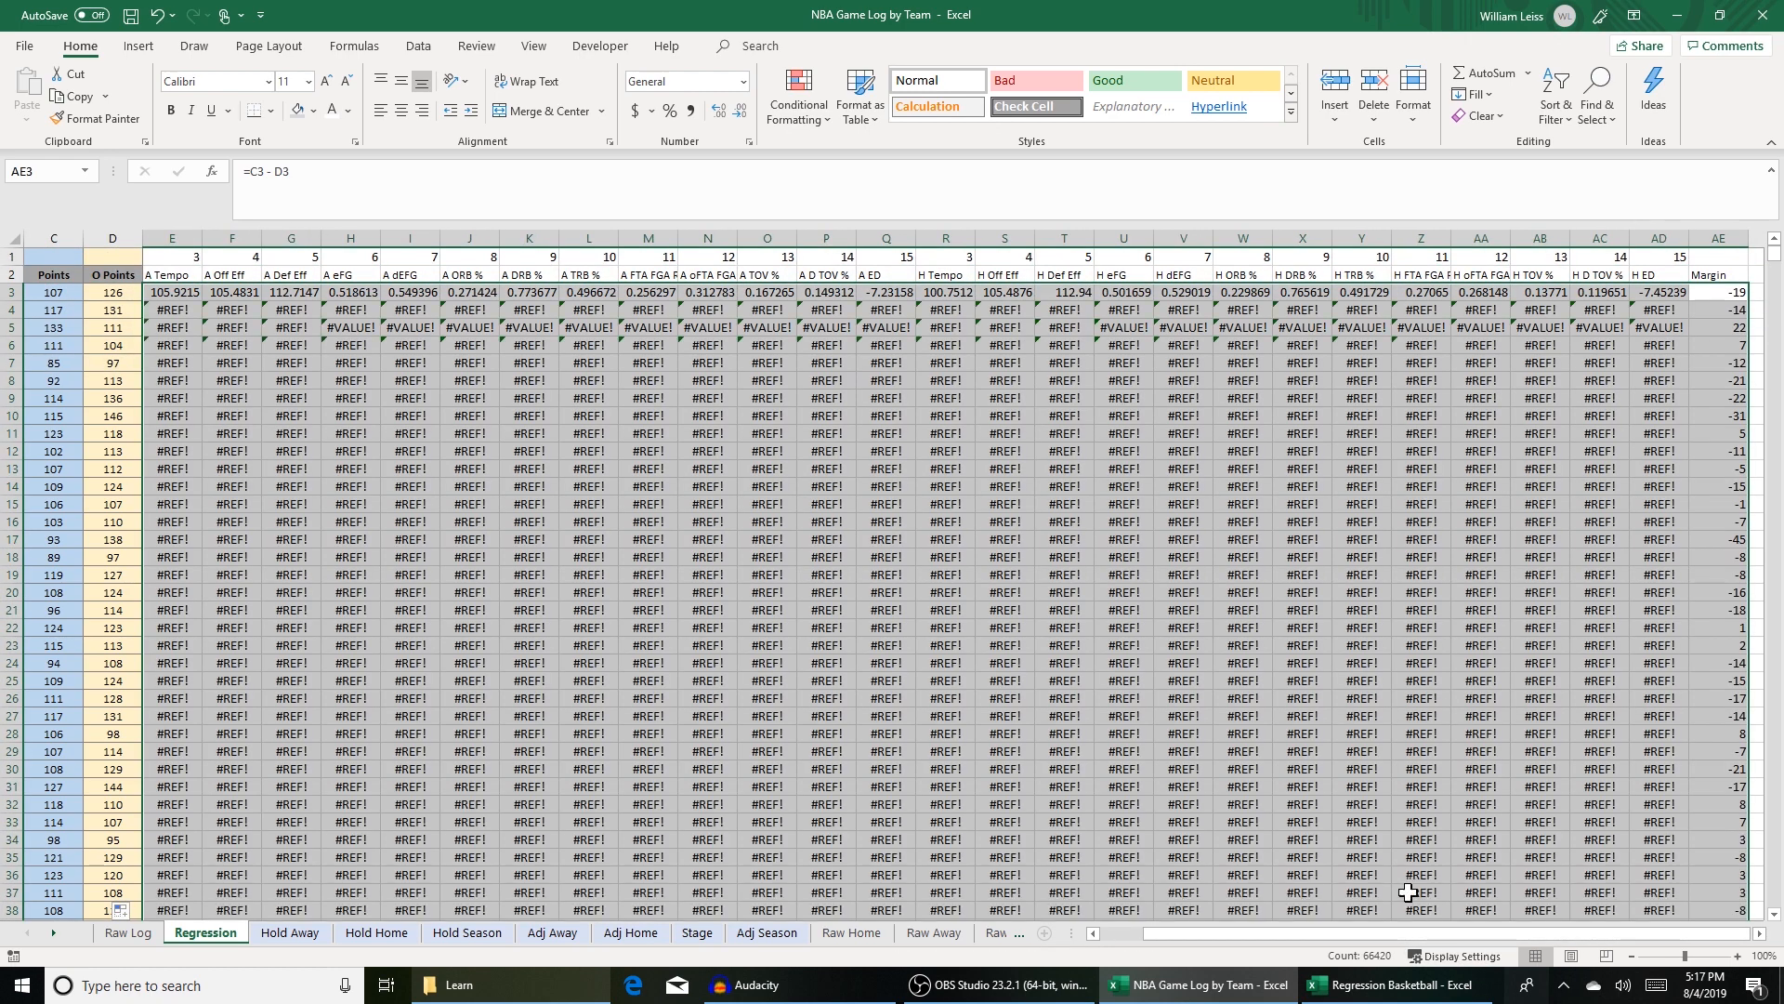
Step: Lock the column-index reference to row 1 (E$1) in the lookups and refill them down all game rows from E3 to AD3
click(946, 292)
click(188, 288)
key(F2)
text($)
click(502, 359)
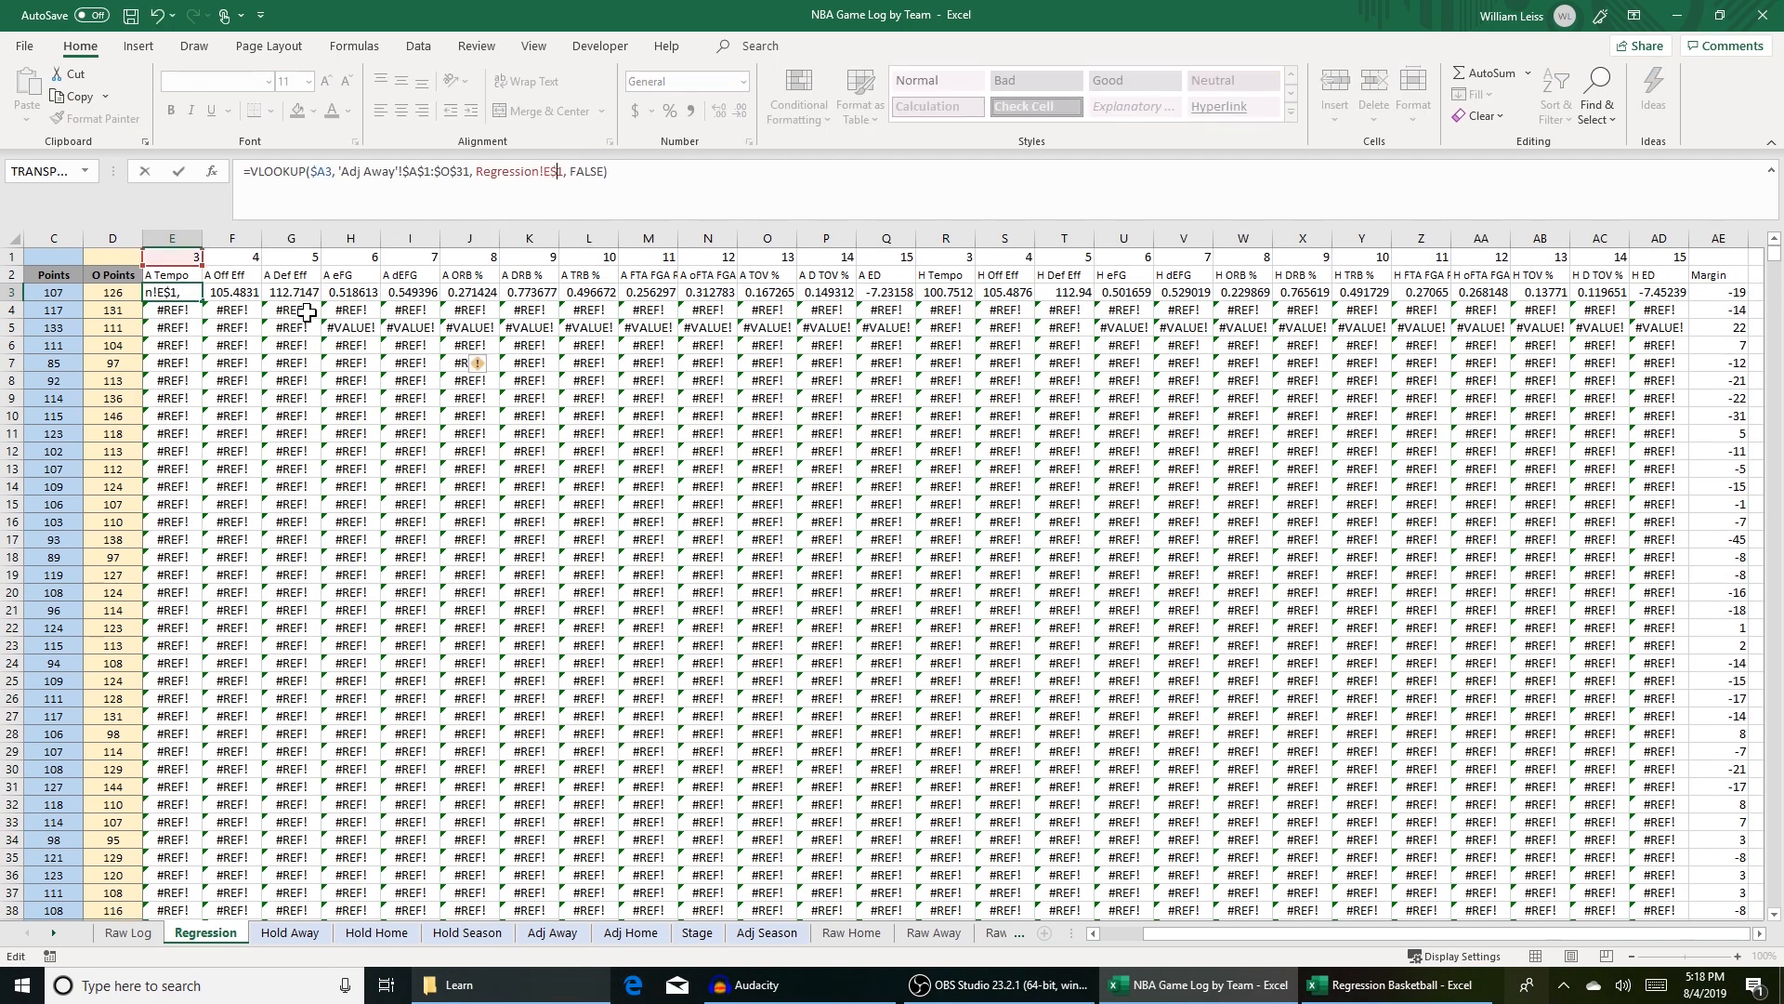
drag(187, 294, 220, 298)
double_click(1688, 299)
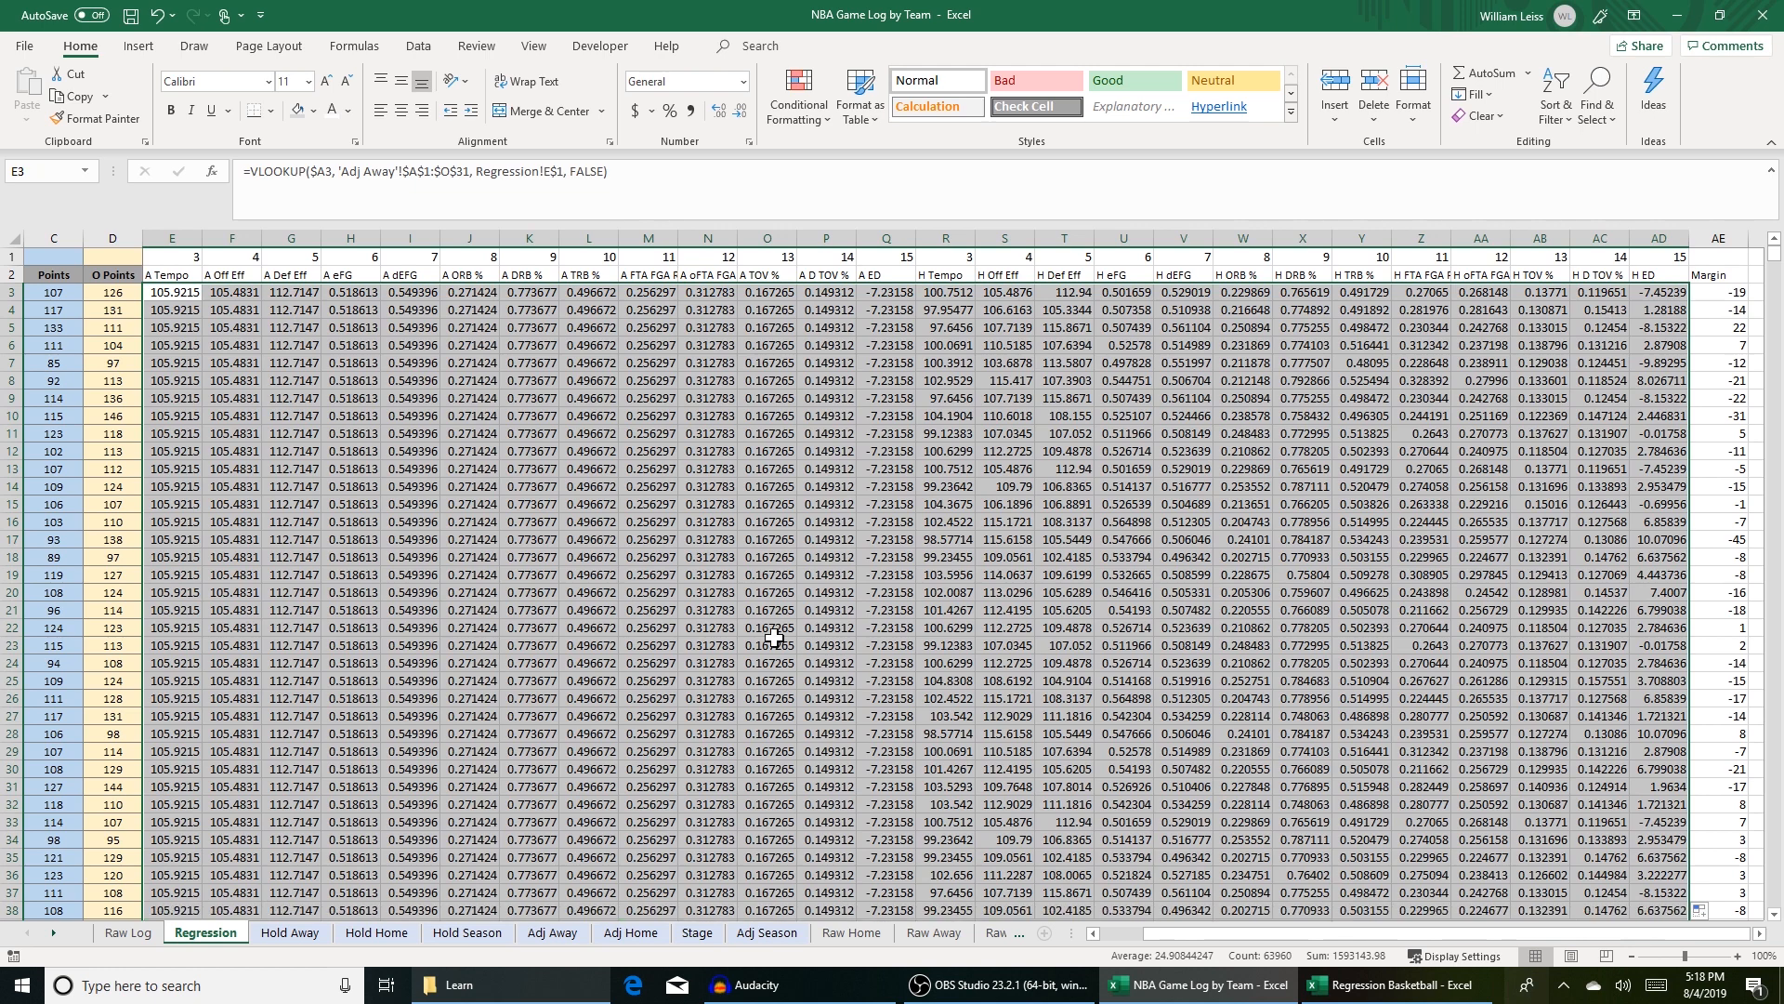
click(774, 600)
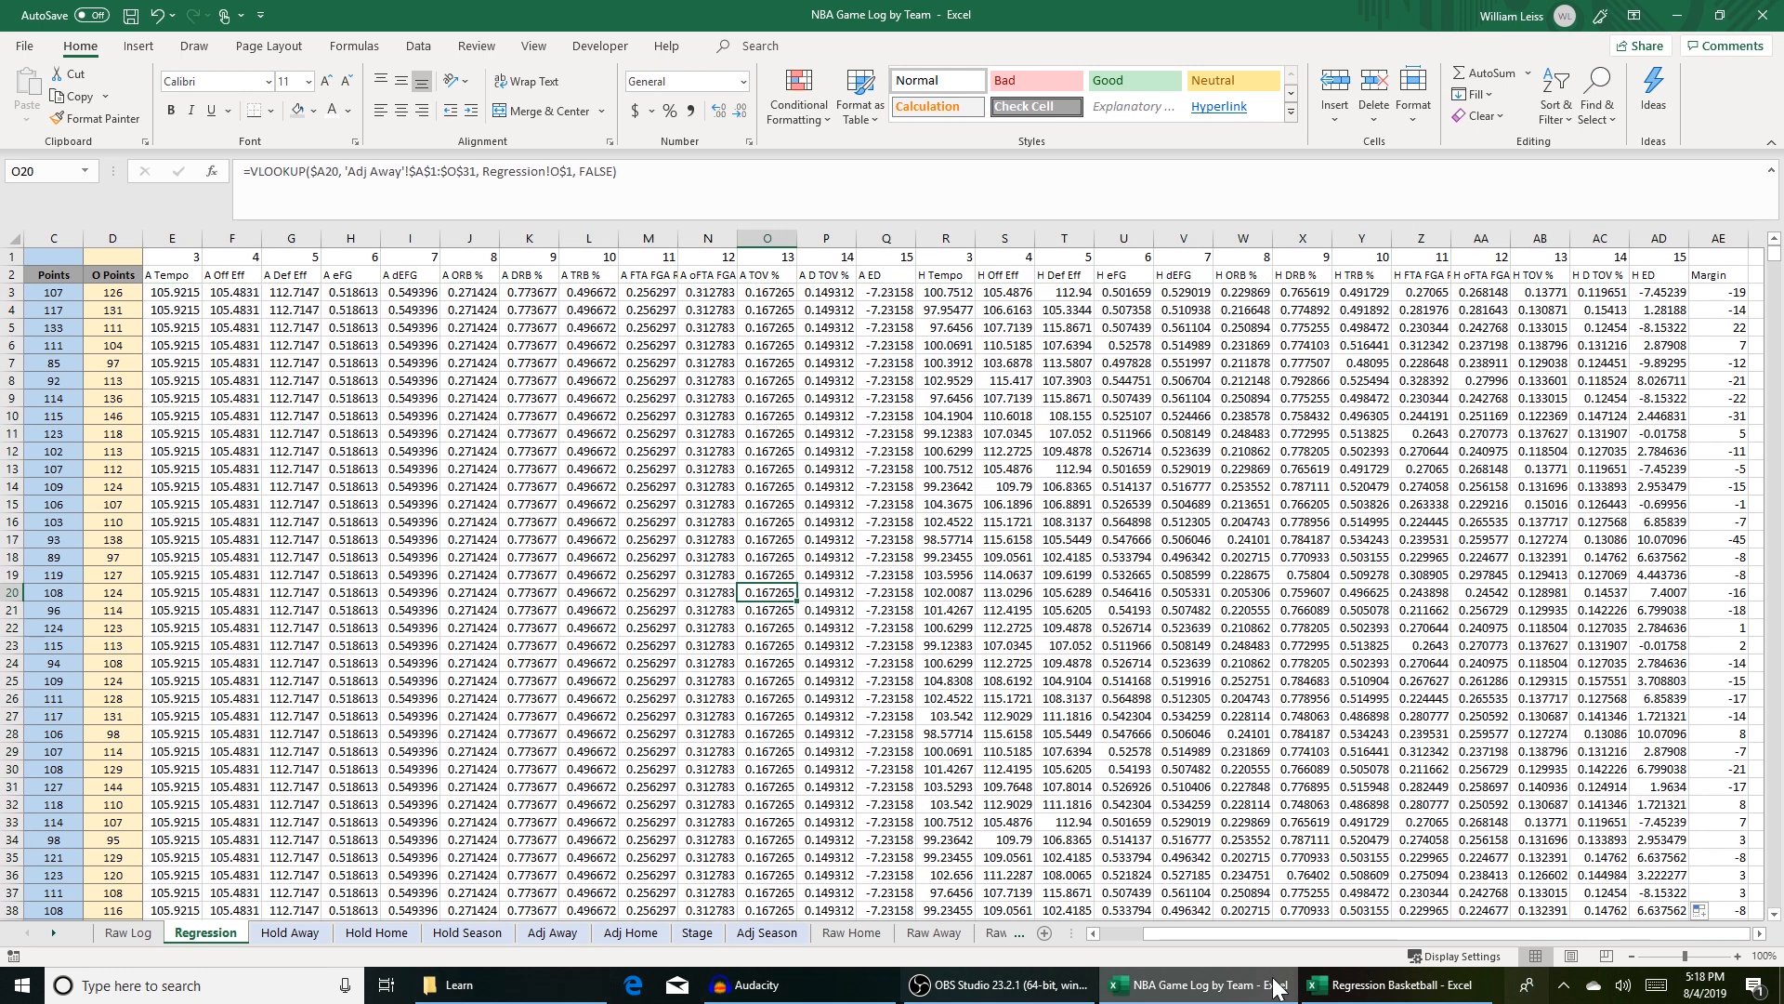
Step: Copy the entire Regression sheet and paste it as values at A1 of Sheet1 in the Regression Basketball workbook
drag(1295, 934, 1231, 936)
click(1394, 985)
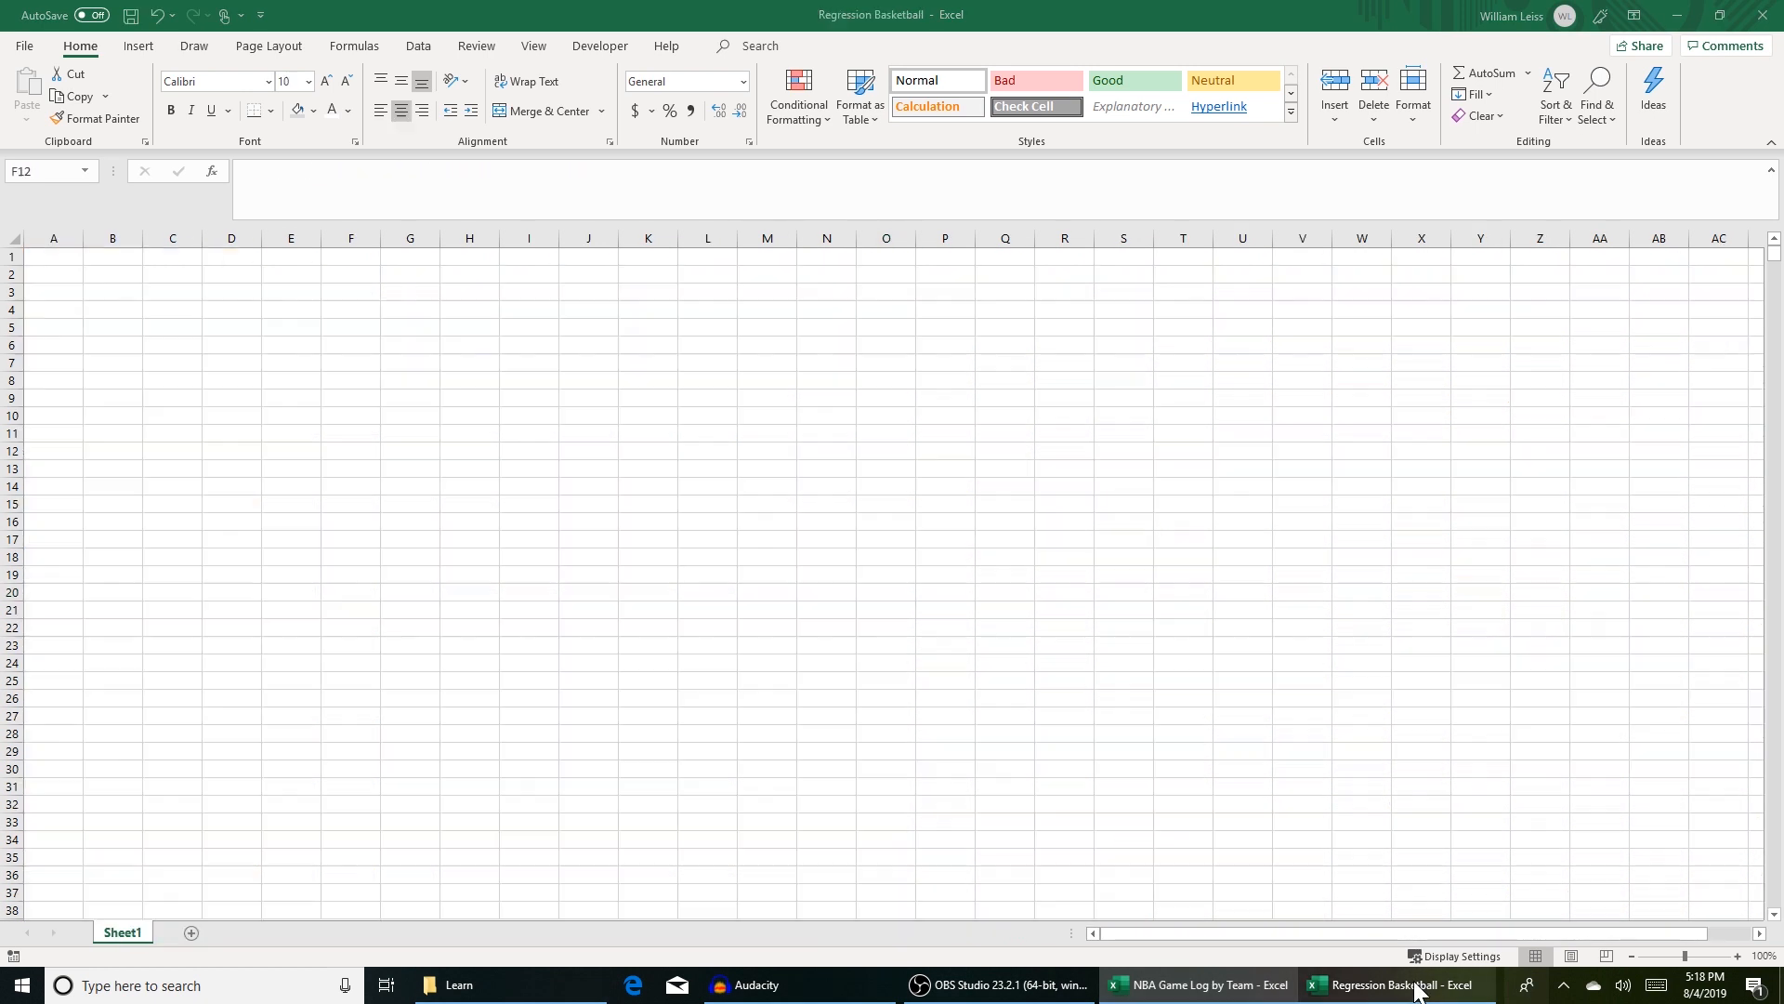
click(1224, 999)
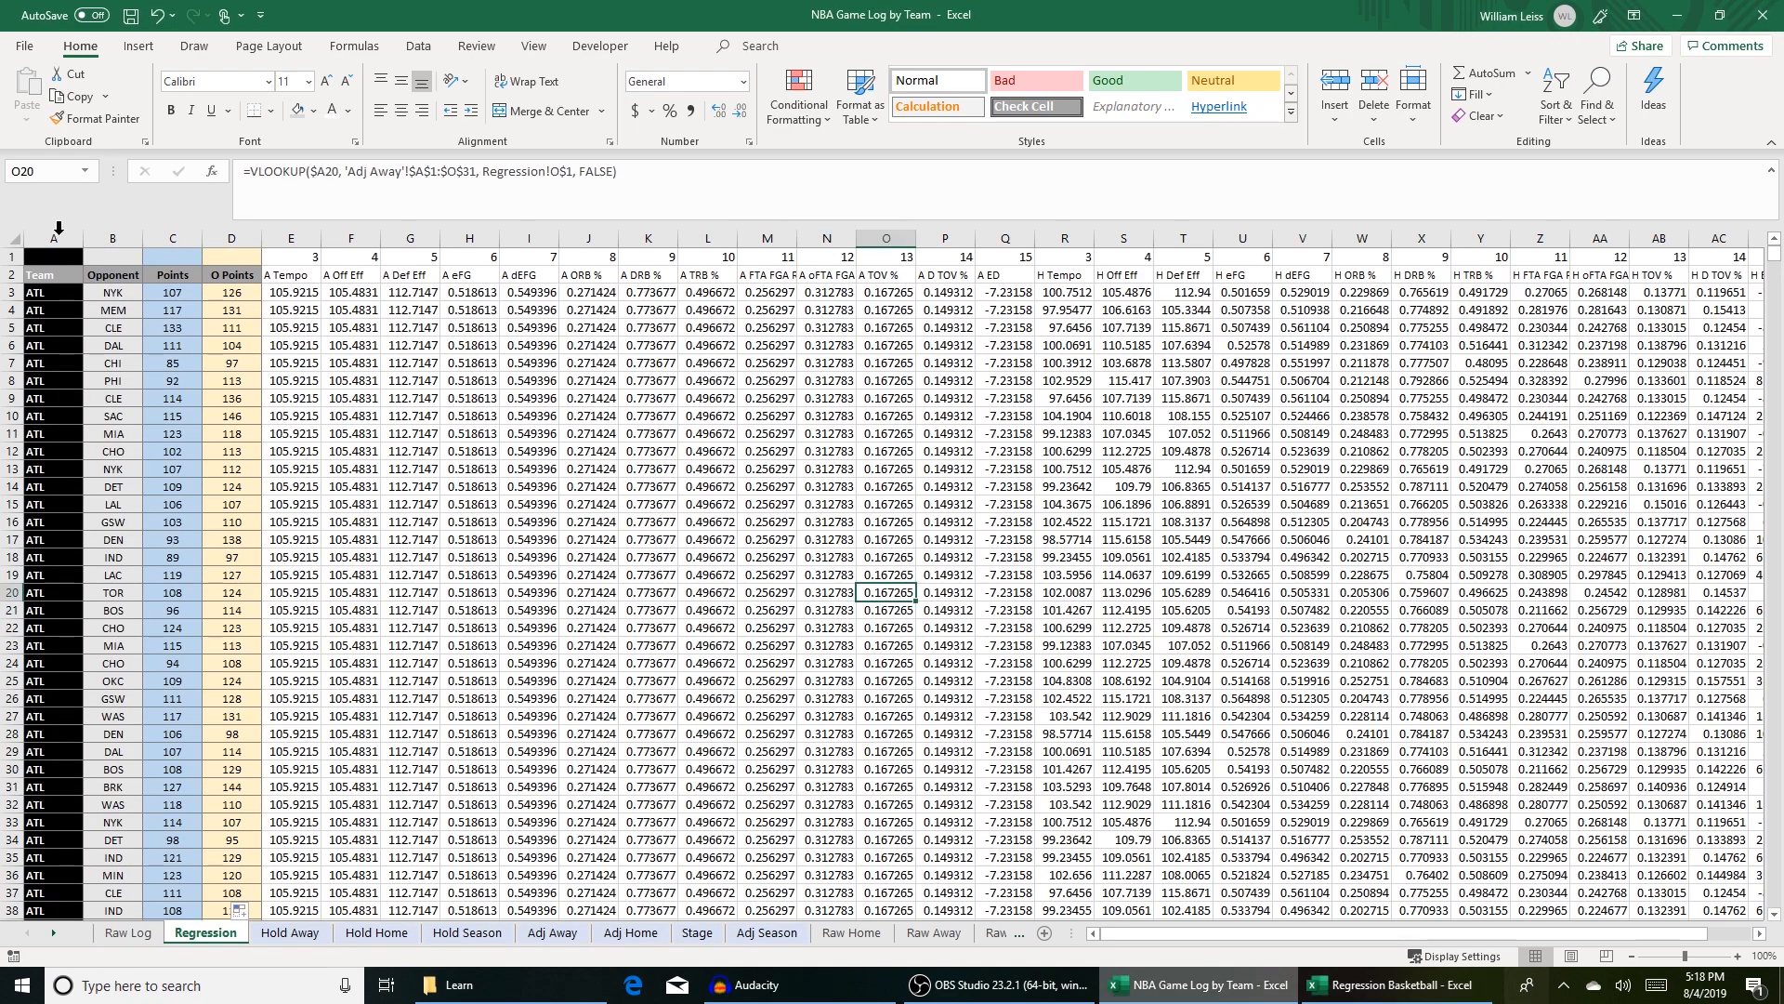
click(13, 239)
key(ctrl+c)
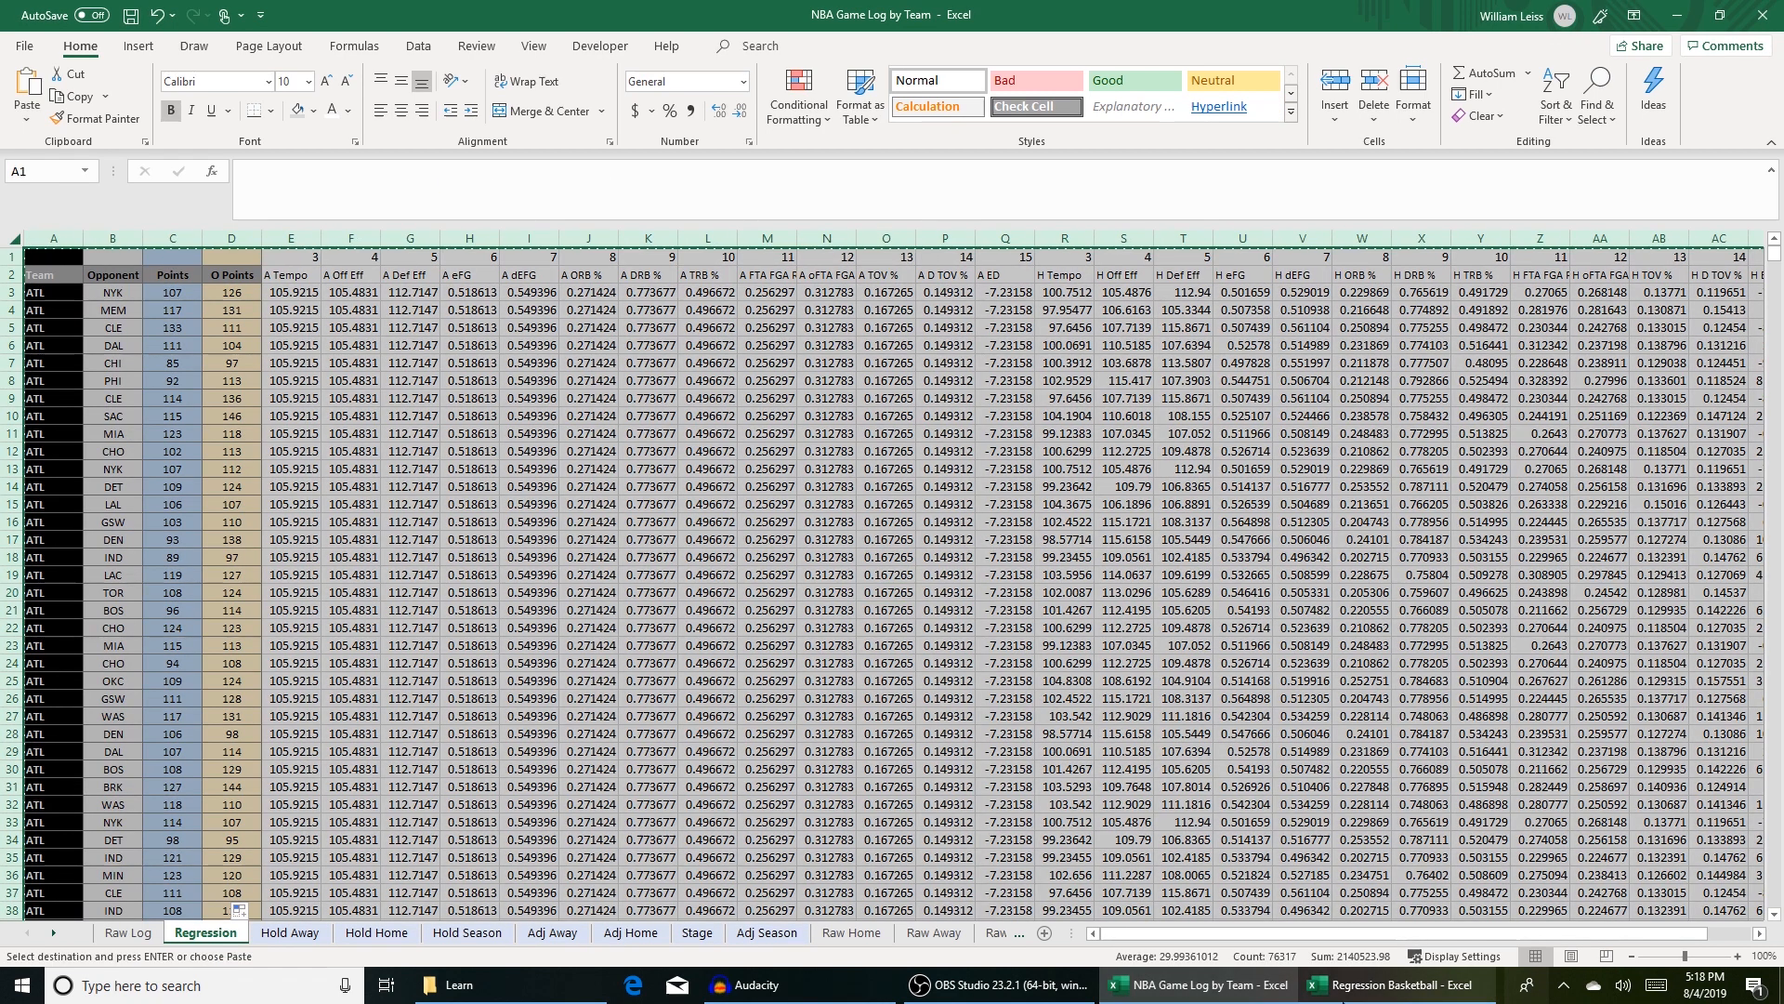
click(1394, 985)
click(52, 257)
right_click(53, 256)
click(120, 350)
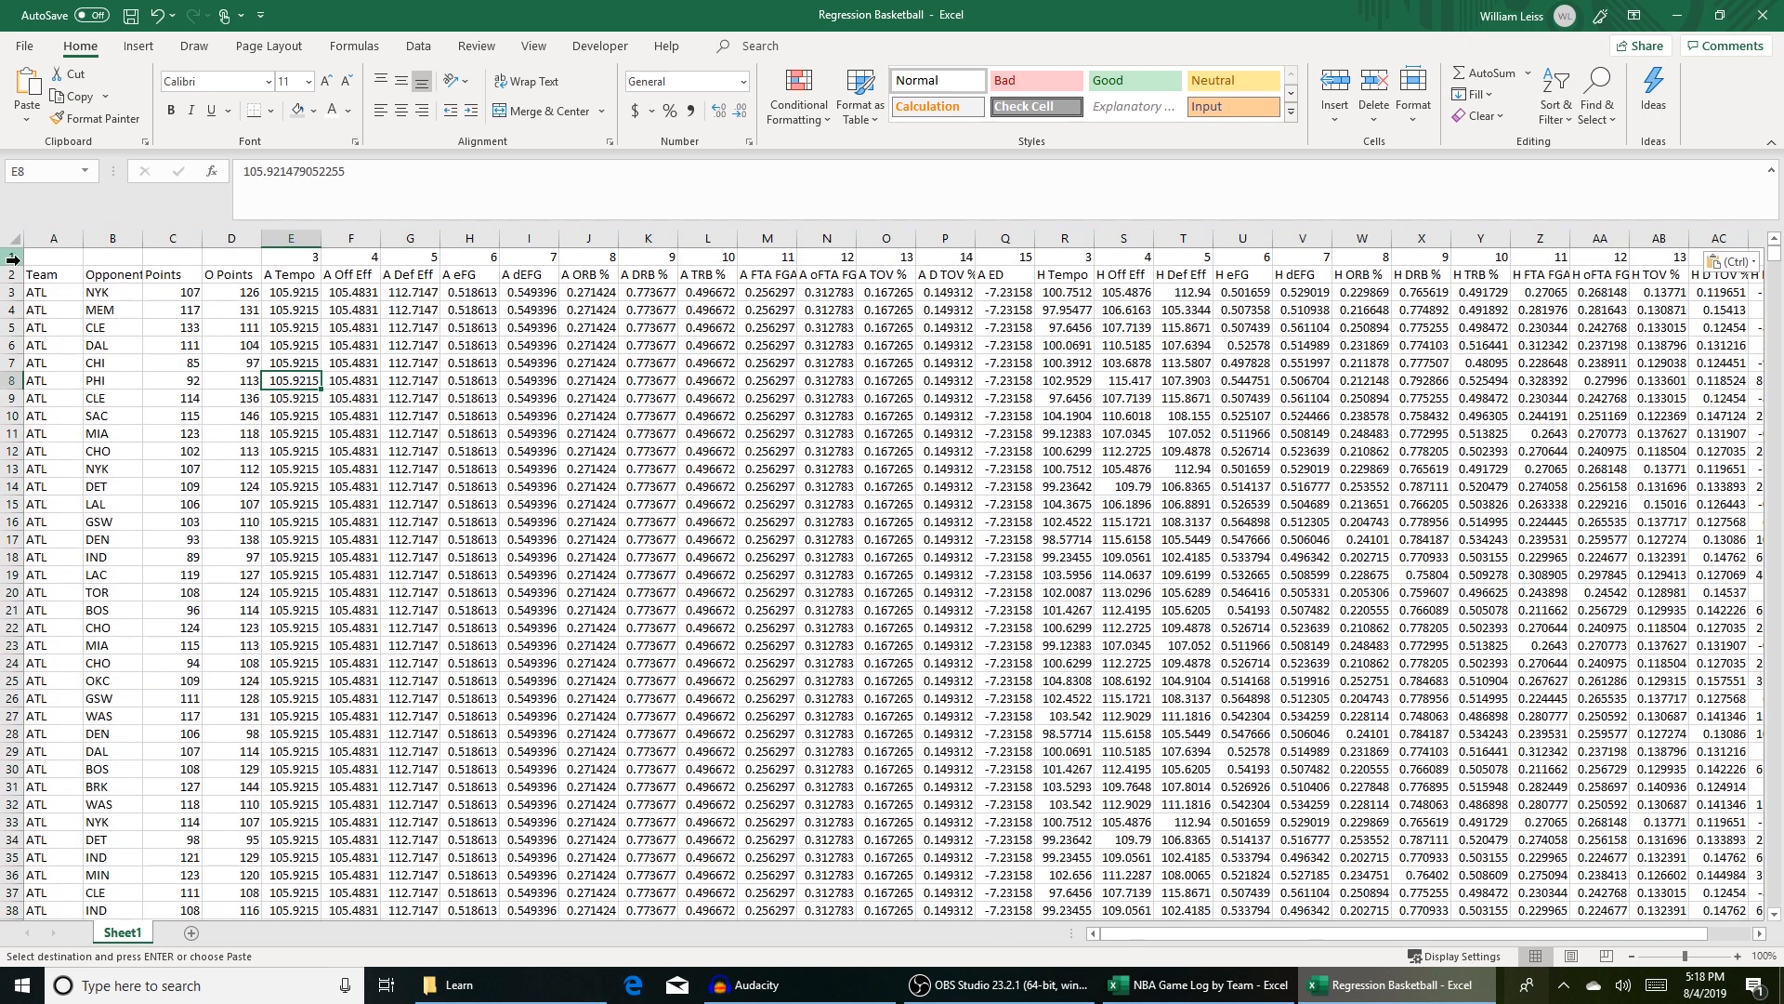
Step: Delete row 1 with the column index numbers from Sheet1
click(12, 257)
right_click(14, 261)
click(111, 432)
click(232, 345)
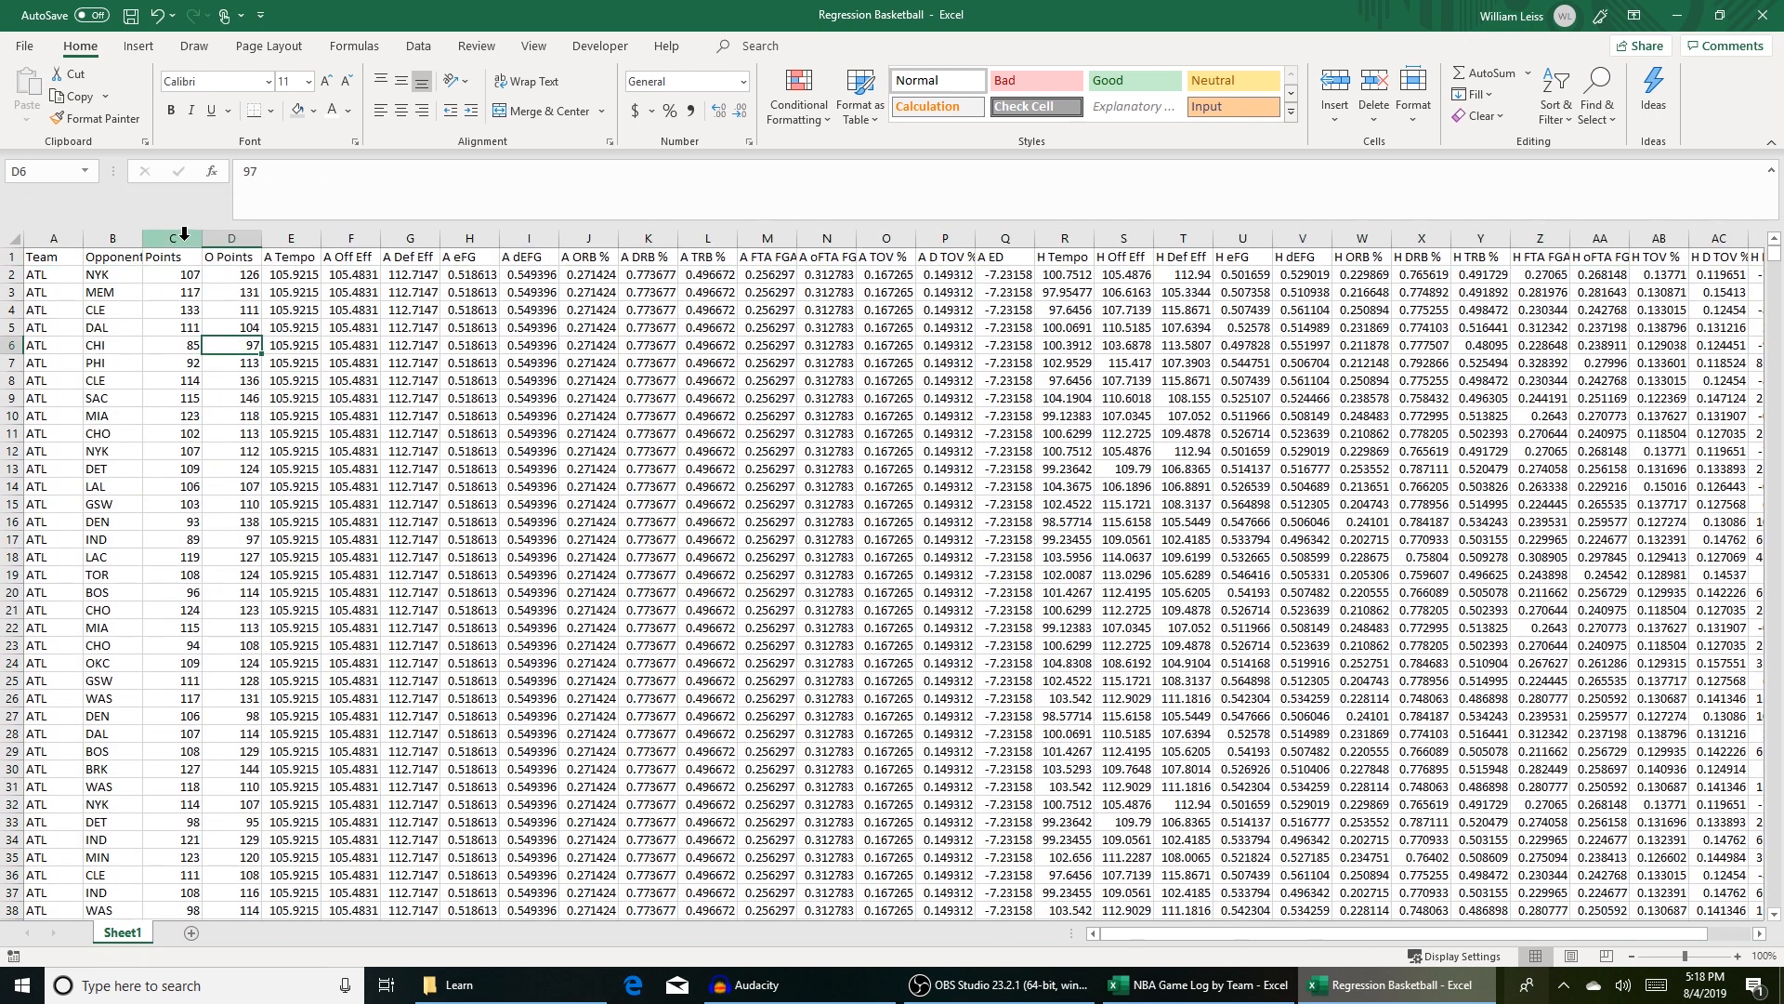
Step: Delete the Points and O Points columns (C and D) from Sheet1
click(183, 239)
drag(183, 239, 231, 240)
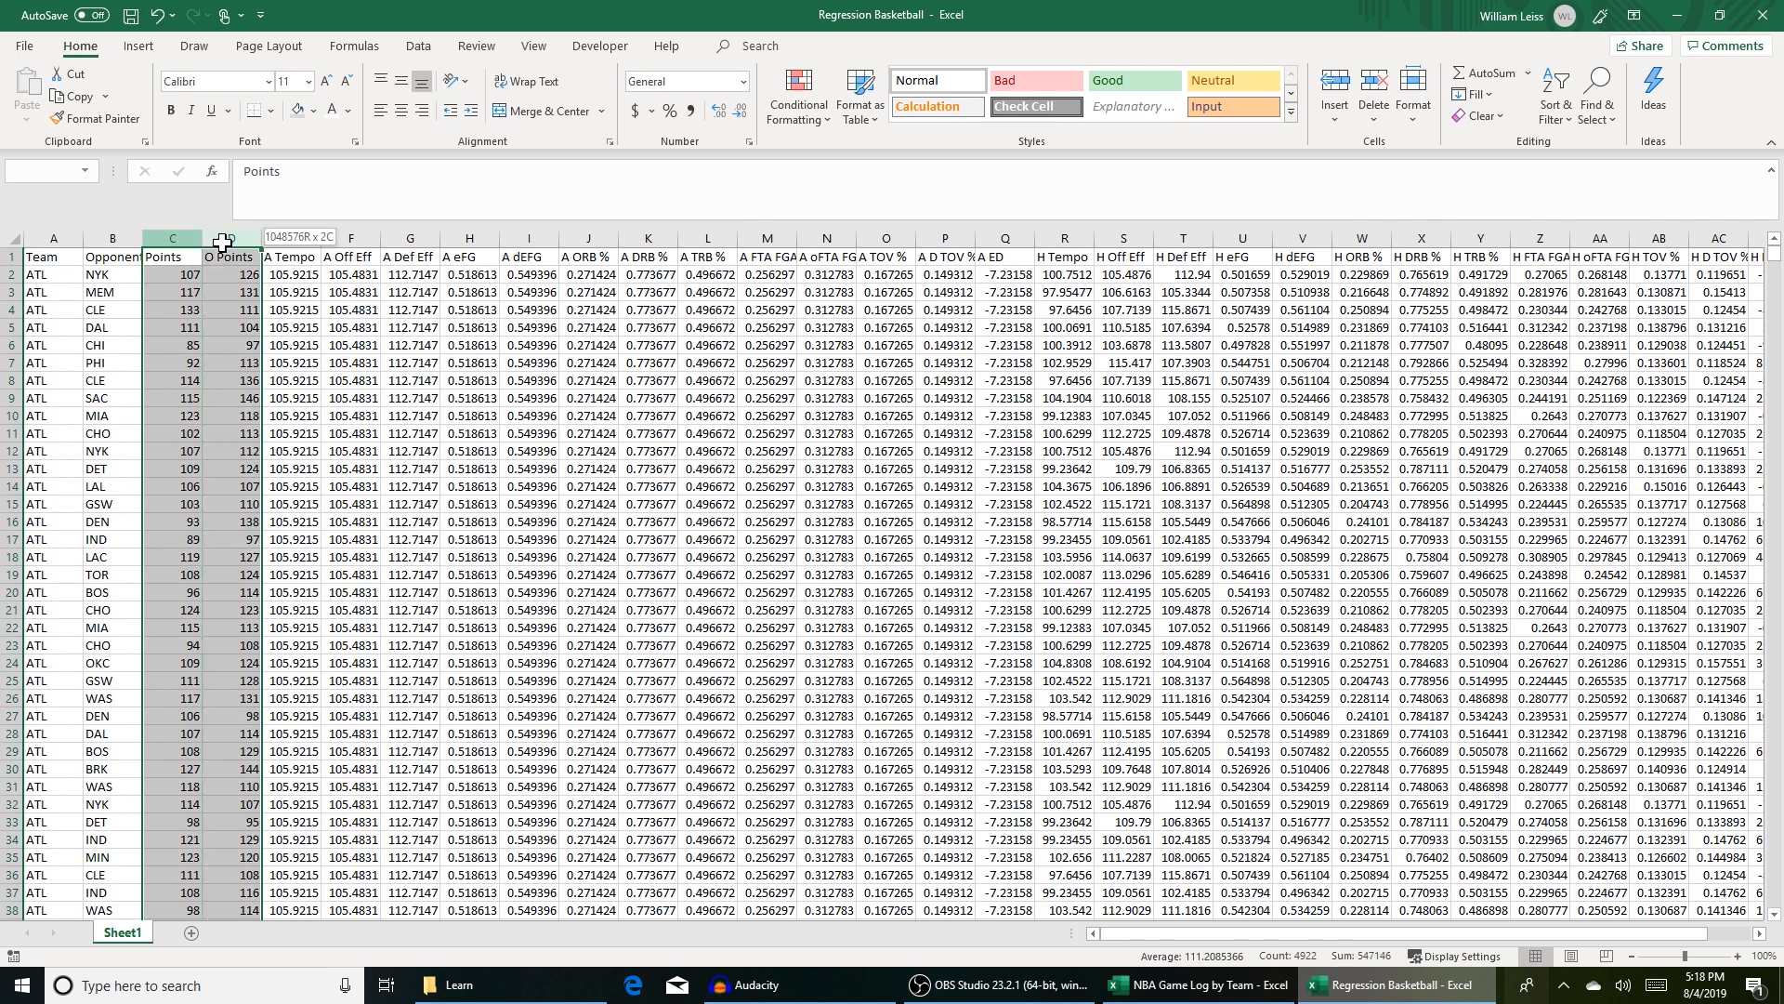
right_click(212, 240)
click(286, 422)
click(313, 406)
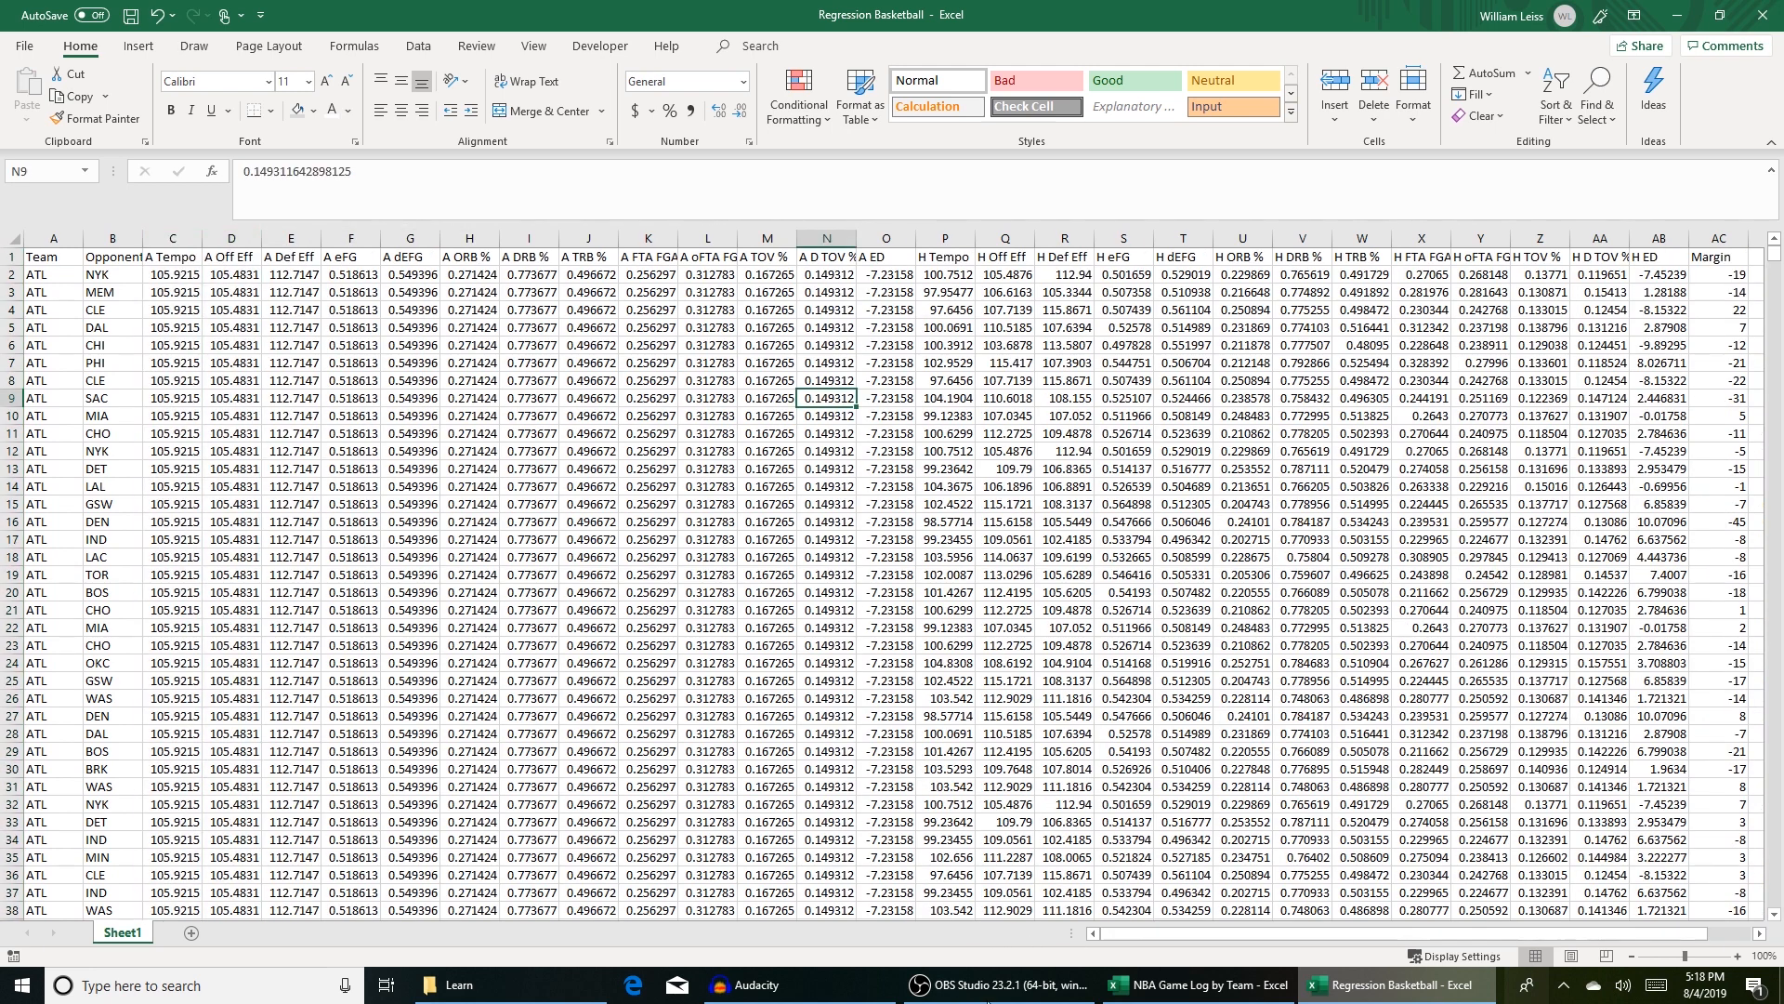
Step: Save the Regression Basketball workbook
click(767, 645)
key(ctrl+s)
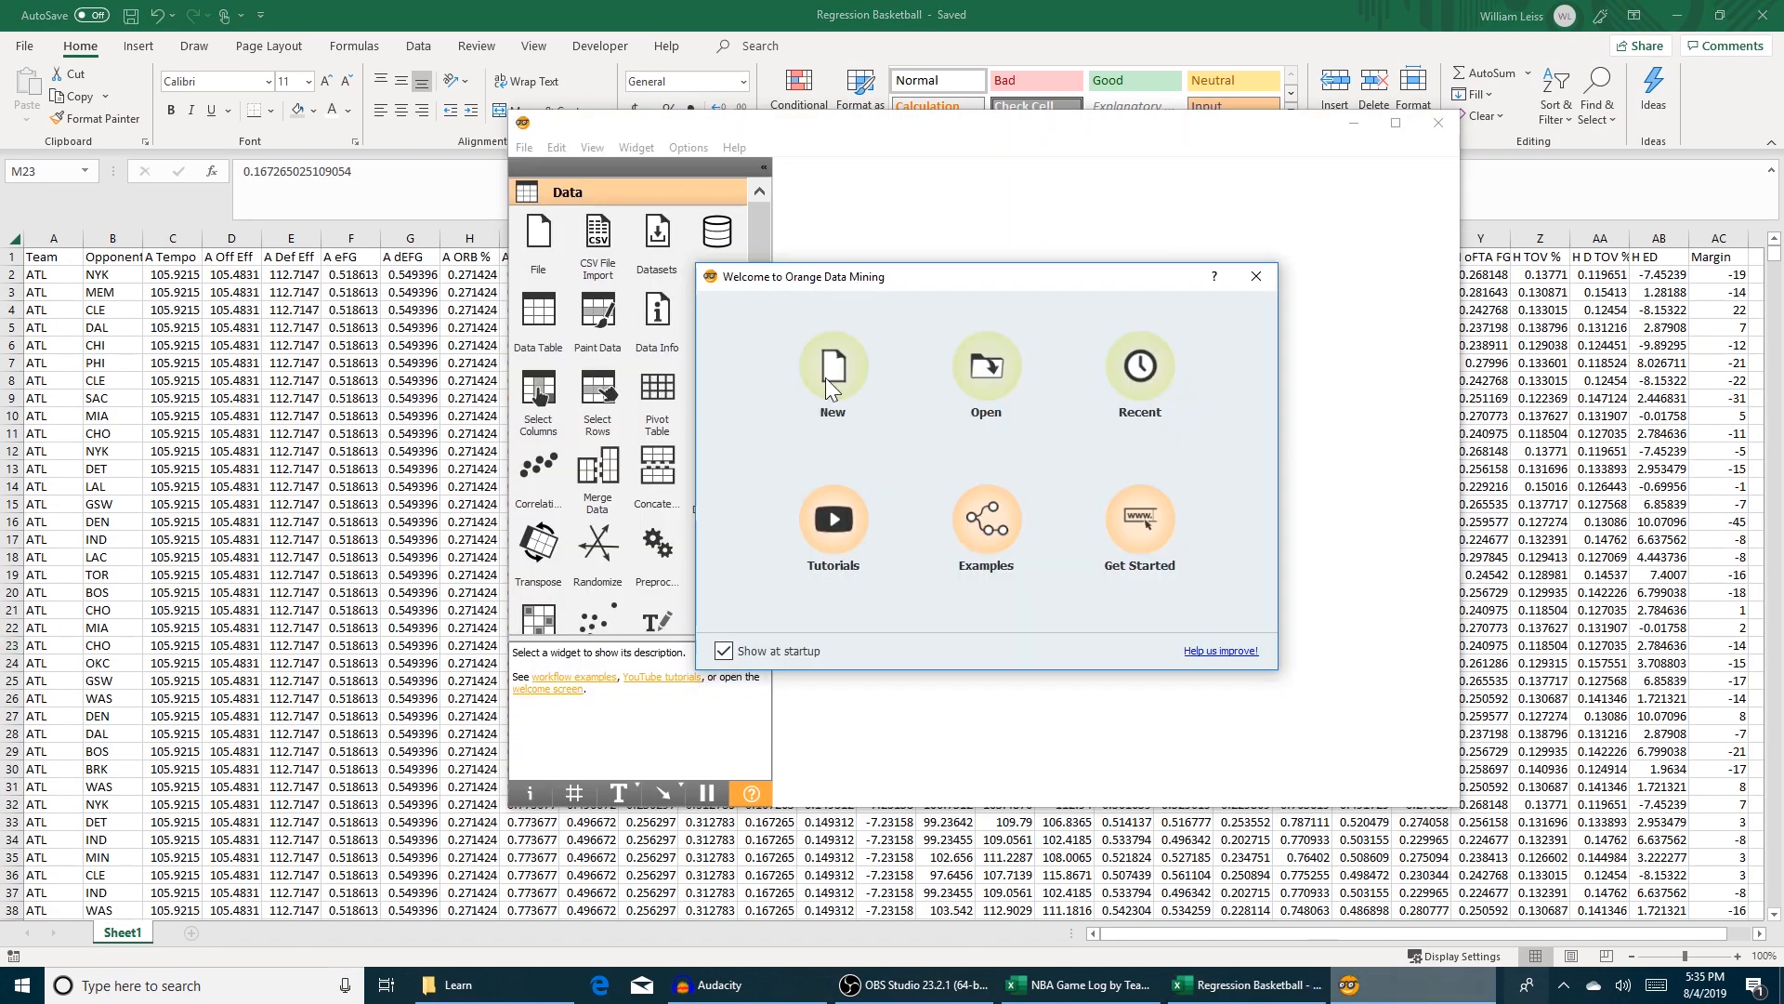
Step: In Orange, start a new workflow, add a File widget and open its settings for Regression Basketball.xlsx
click(825, 378)
click(539, 241)
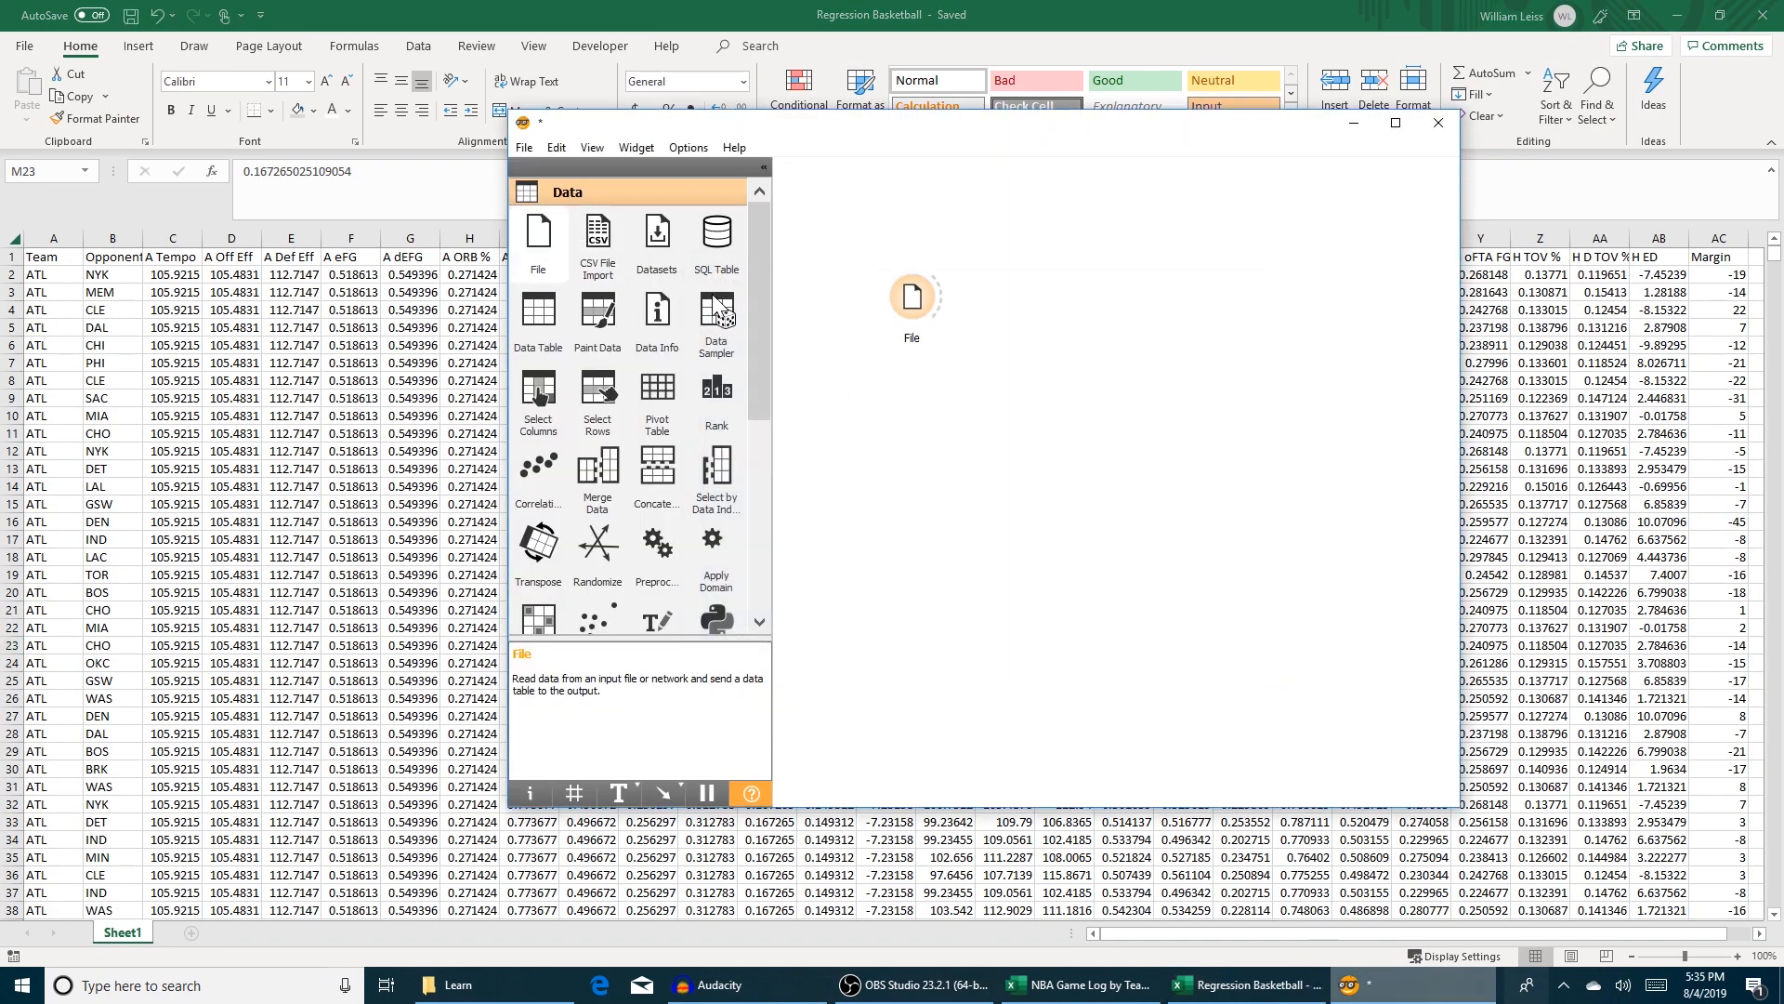
double_click(911, 298)
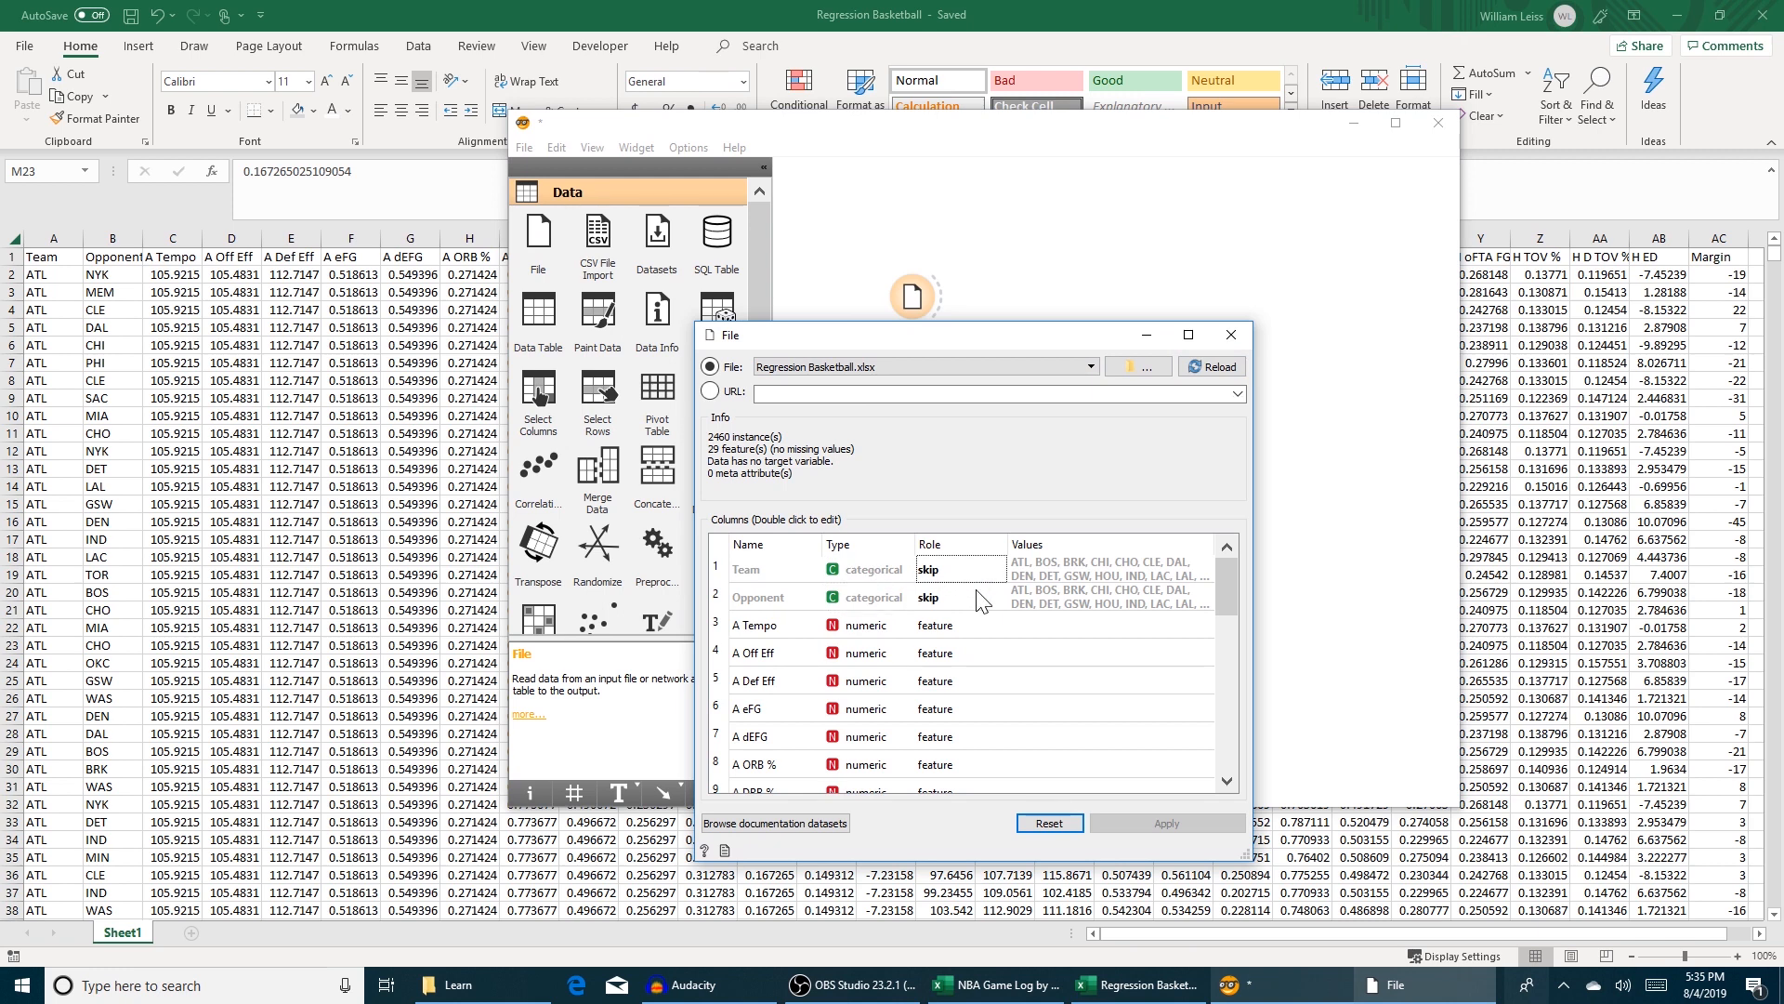
Step: Set the Margin column's role to target in the File widget, apply the change and close the settings
drag(1232, 569, 1218, 747)
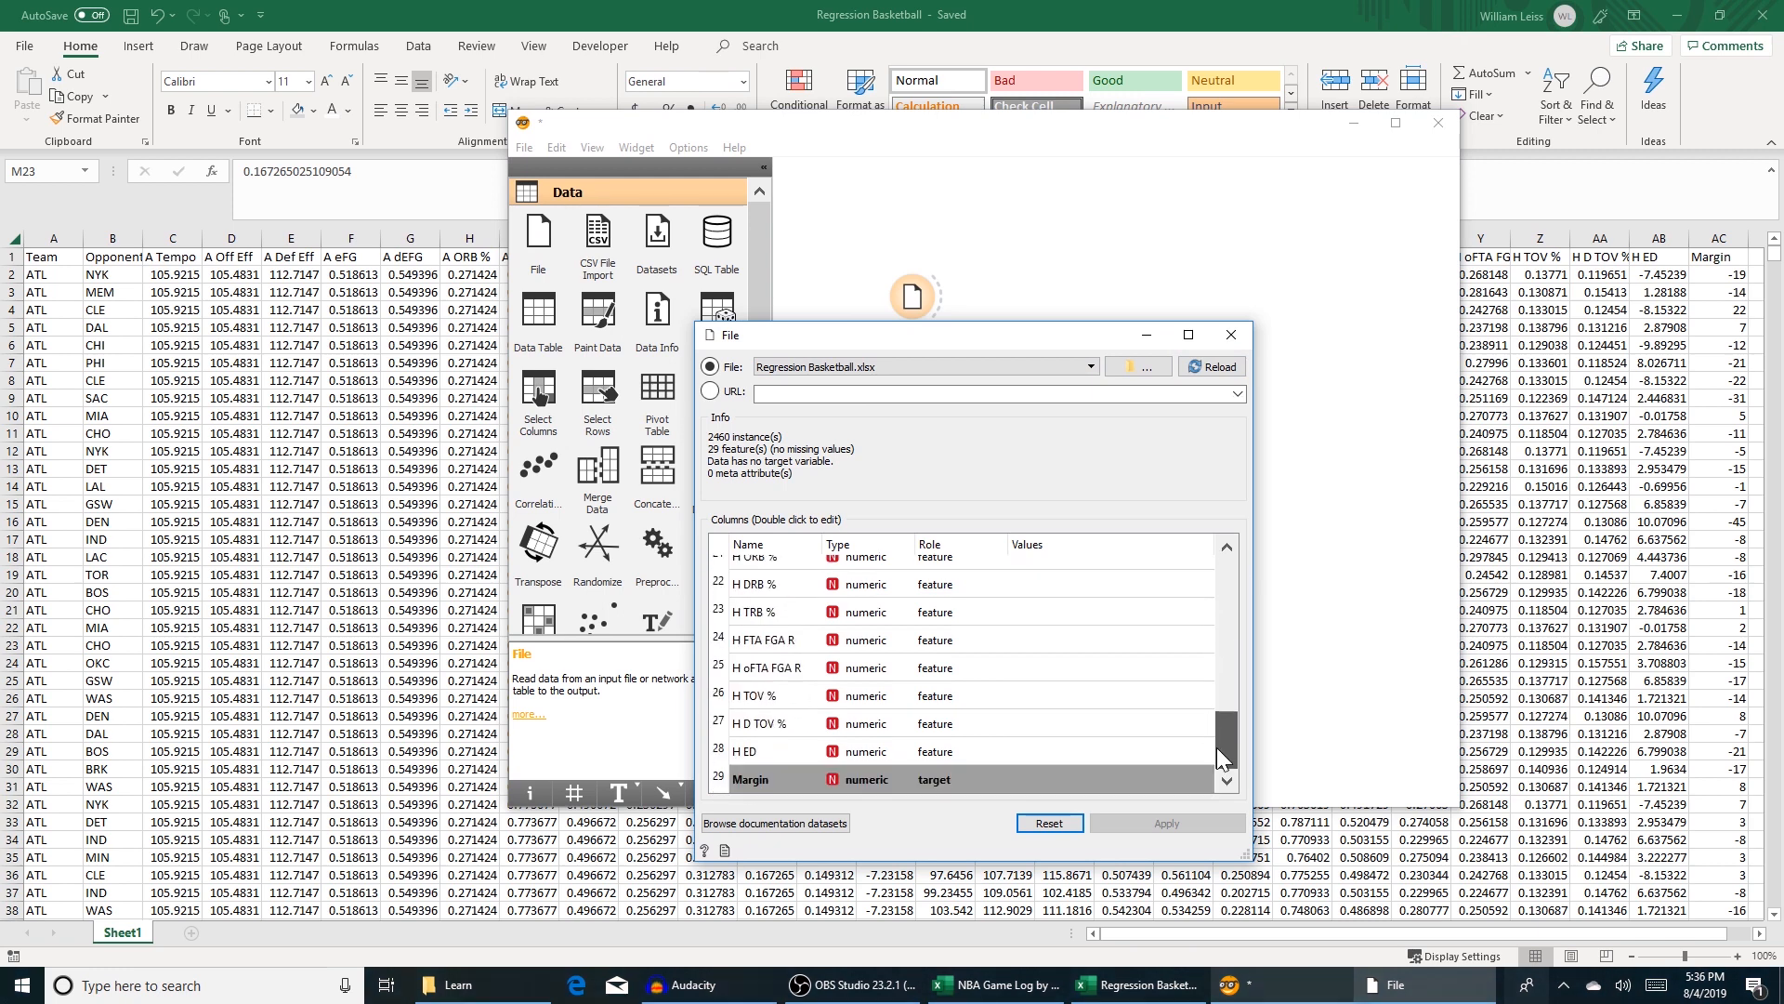
double_click(957, 785)
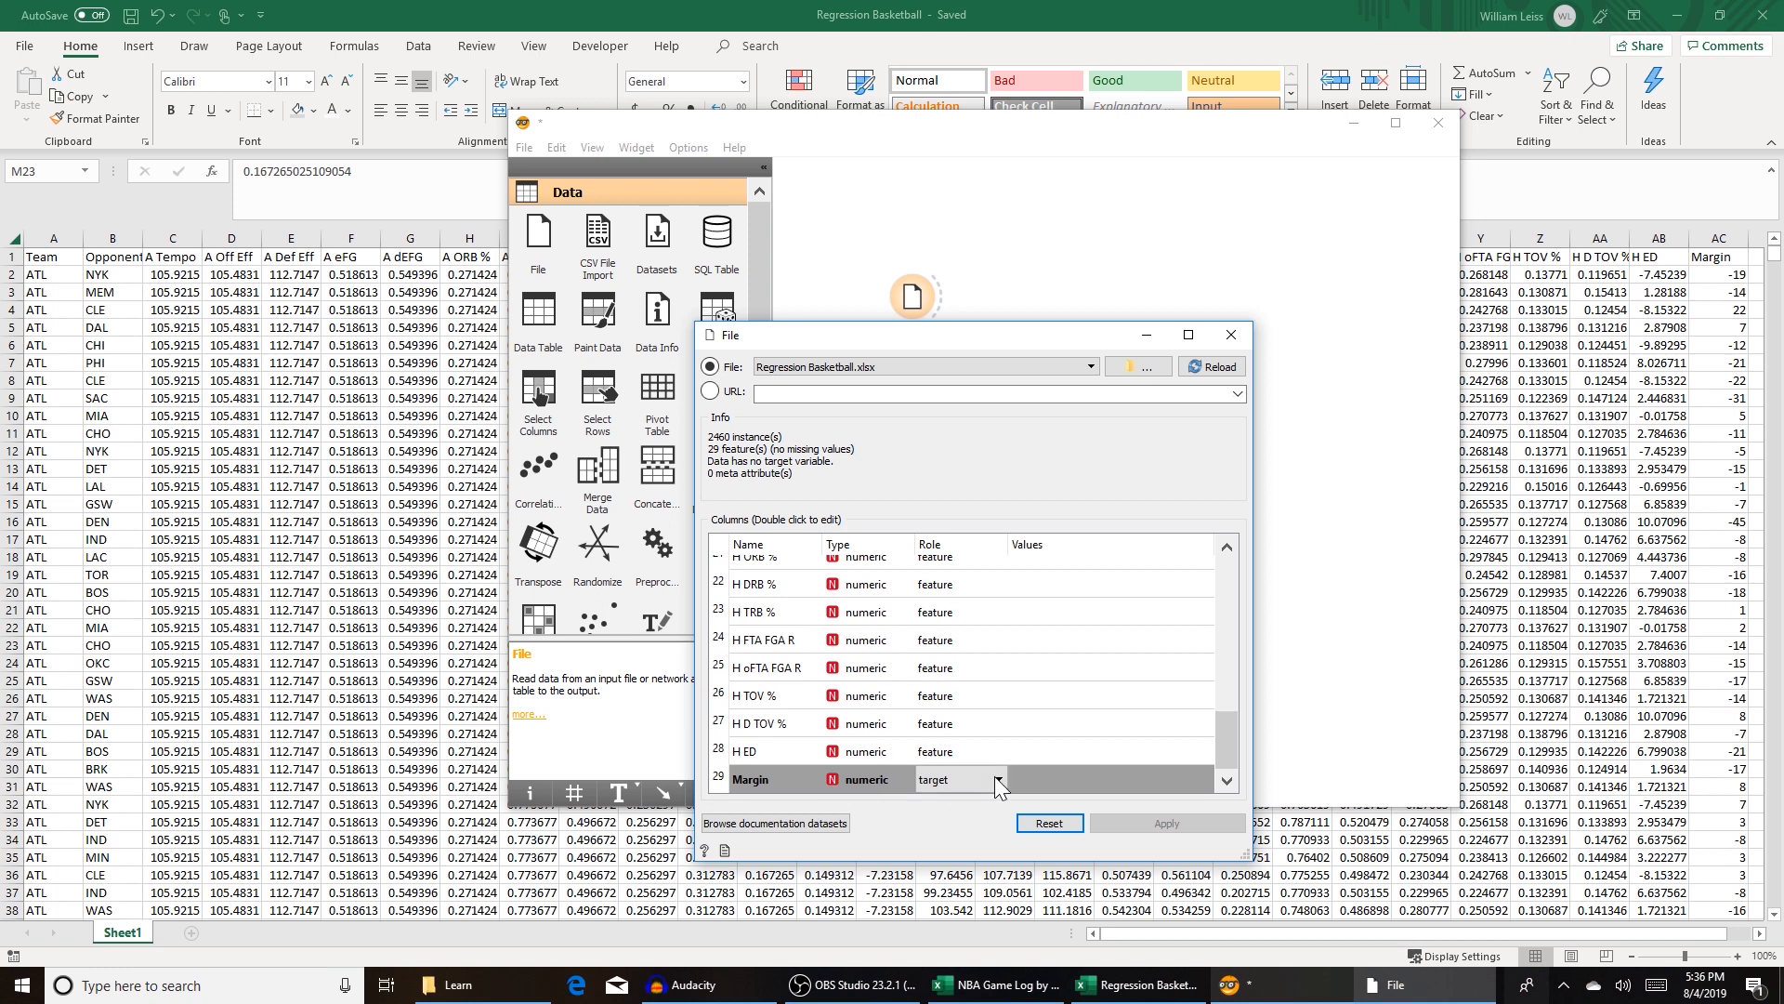
click(952, 814)
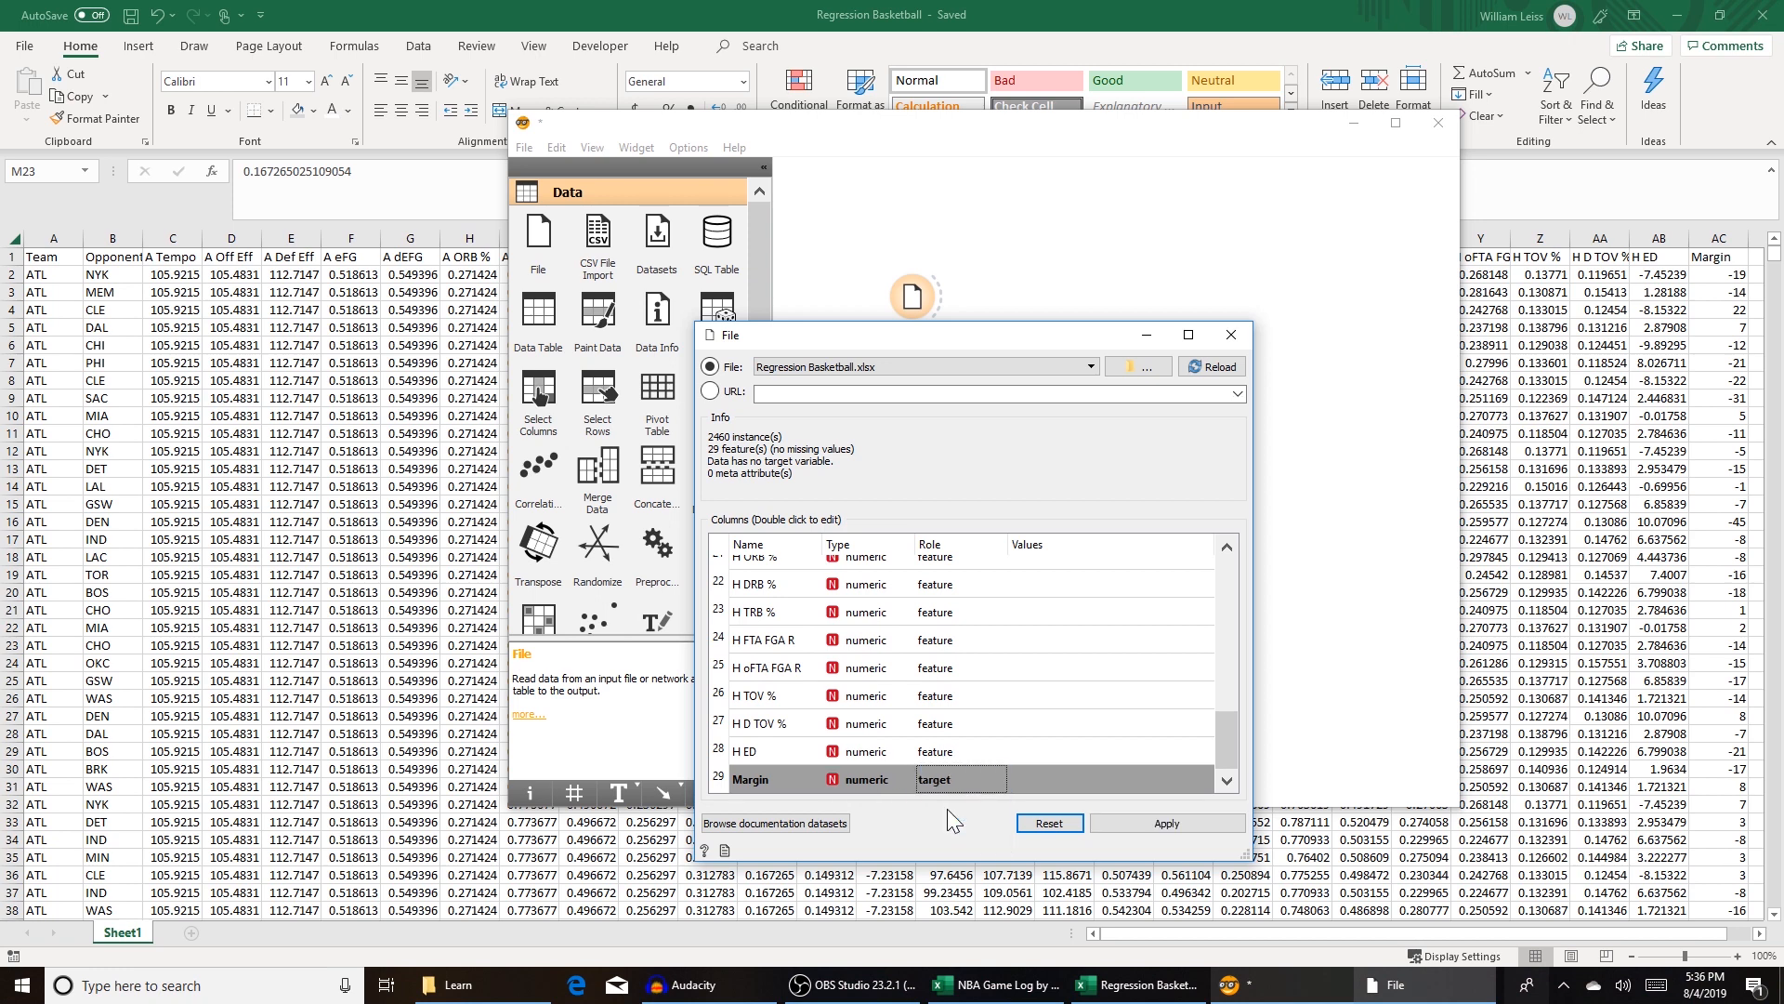
click(1152, 823)
click(1231, 335)
Step: Connect a new Linear Regression widget to the File widget's output
drag(940, 298, 1024, 348)
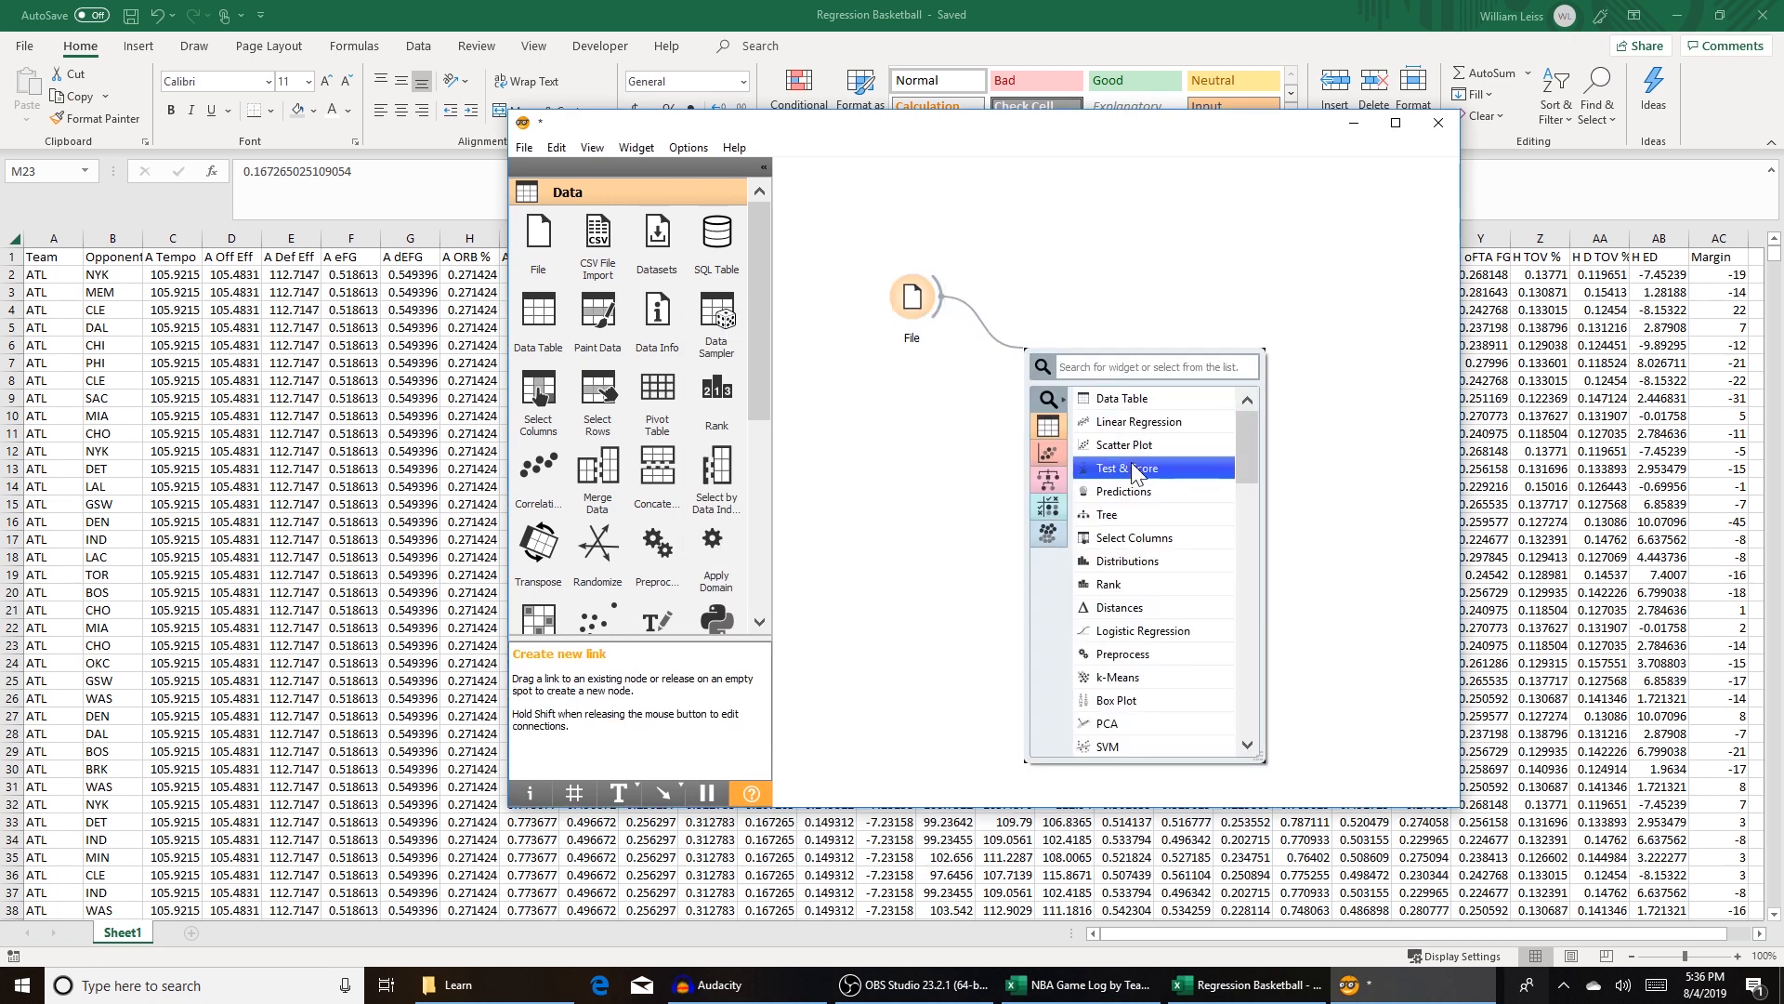
mouse_move(1059, 479)
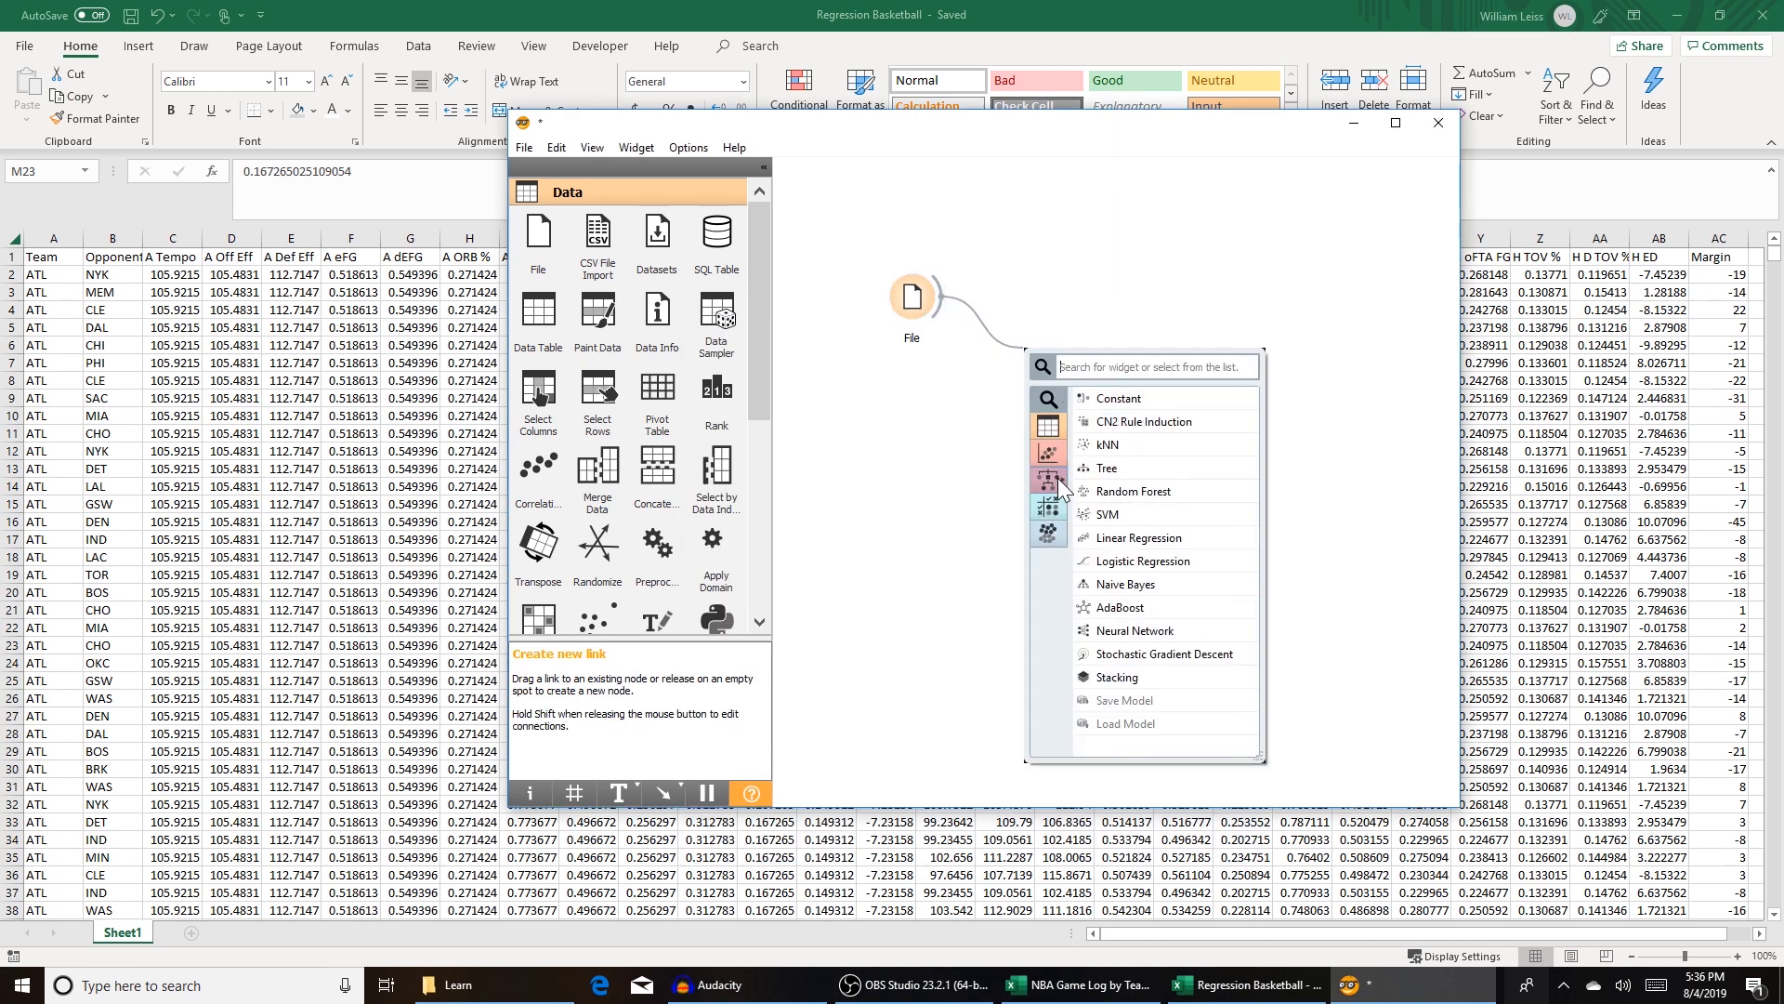
click(1141, 541)
Step: Attach a Data Table widget to Linear Regression's output and examine the coefficients of the away and home stats
drag(1085, 364, 1200, 454)
click(1305, 599)
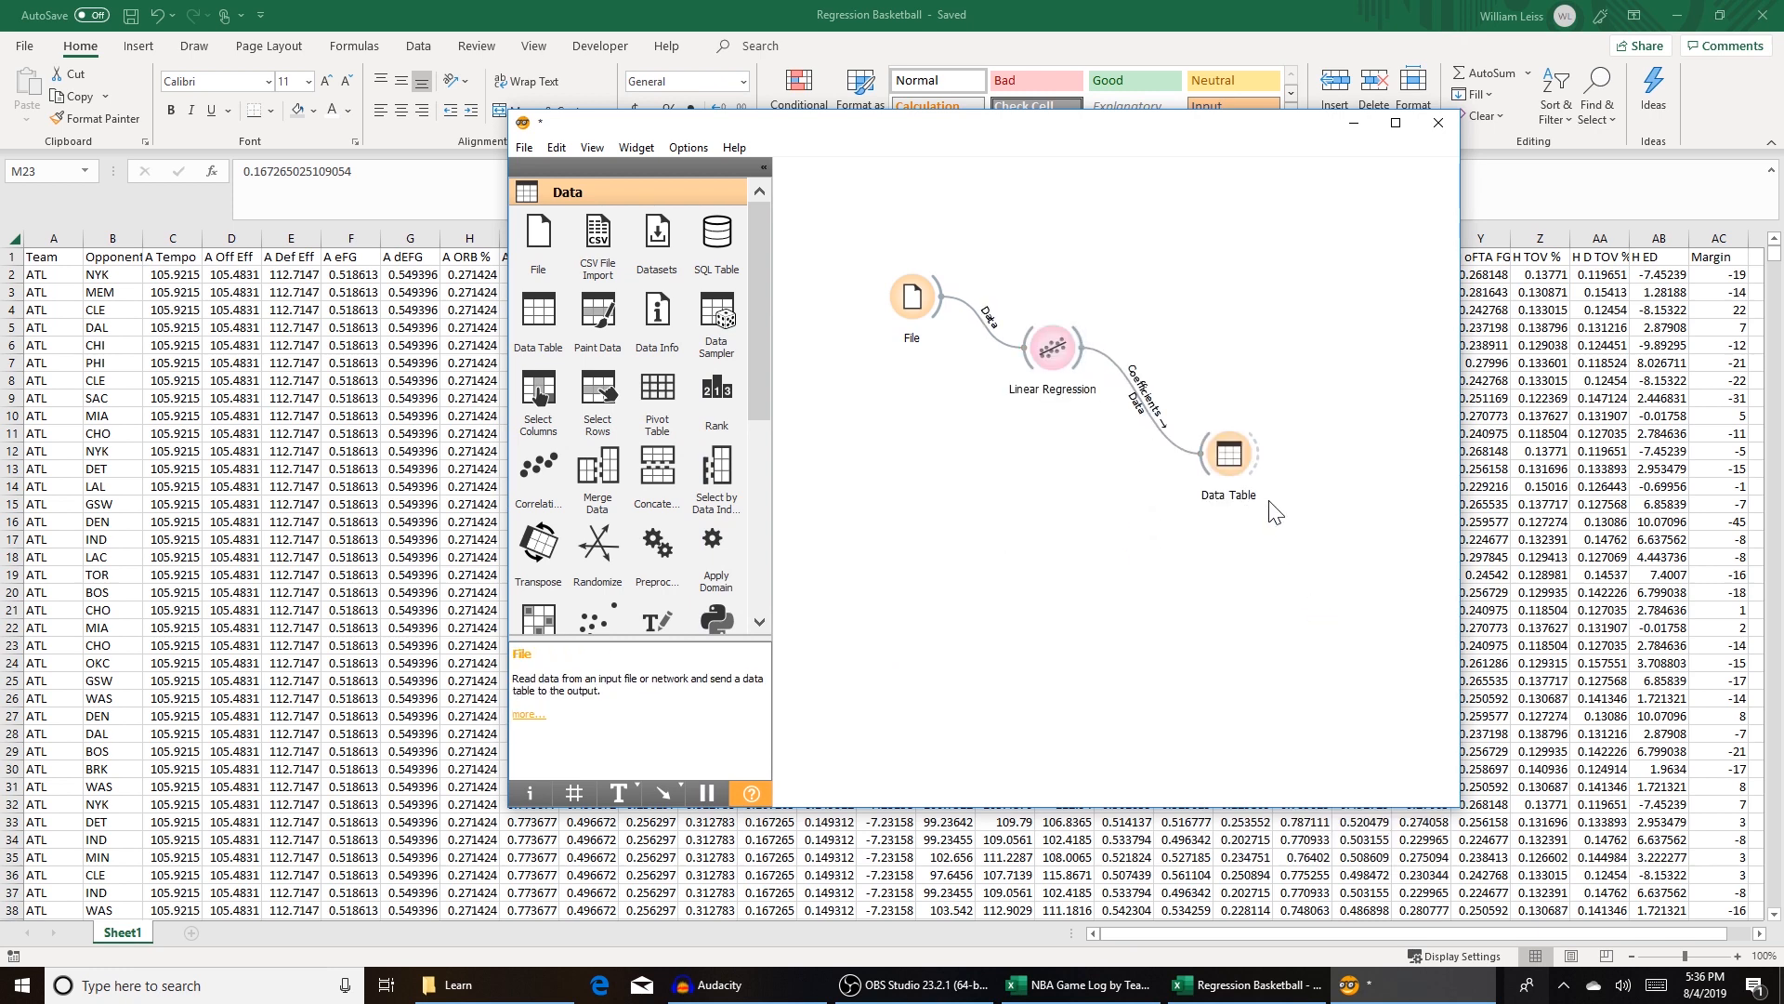
double_click(1228, 466)
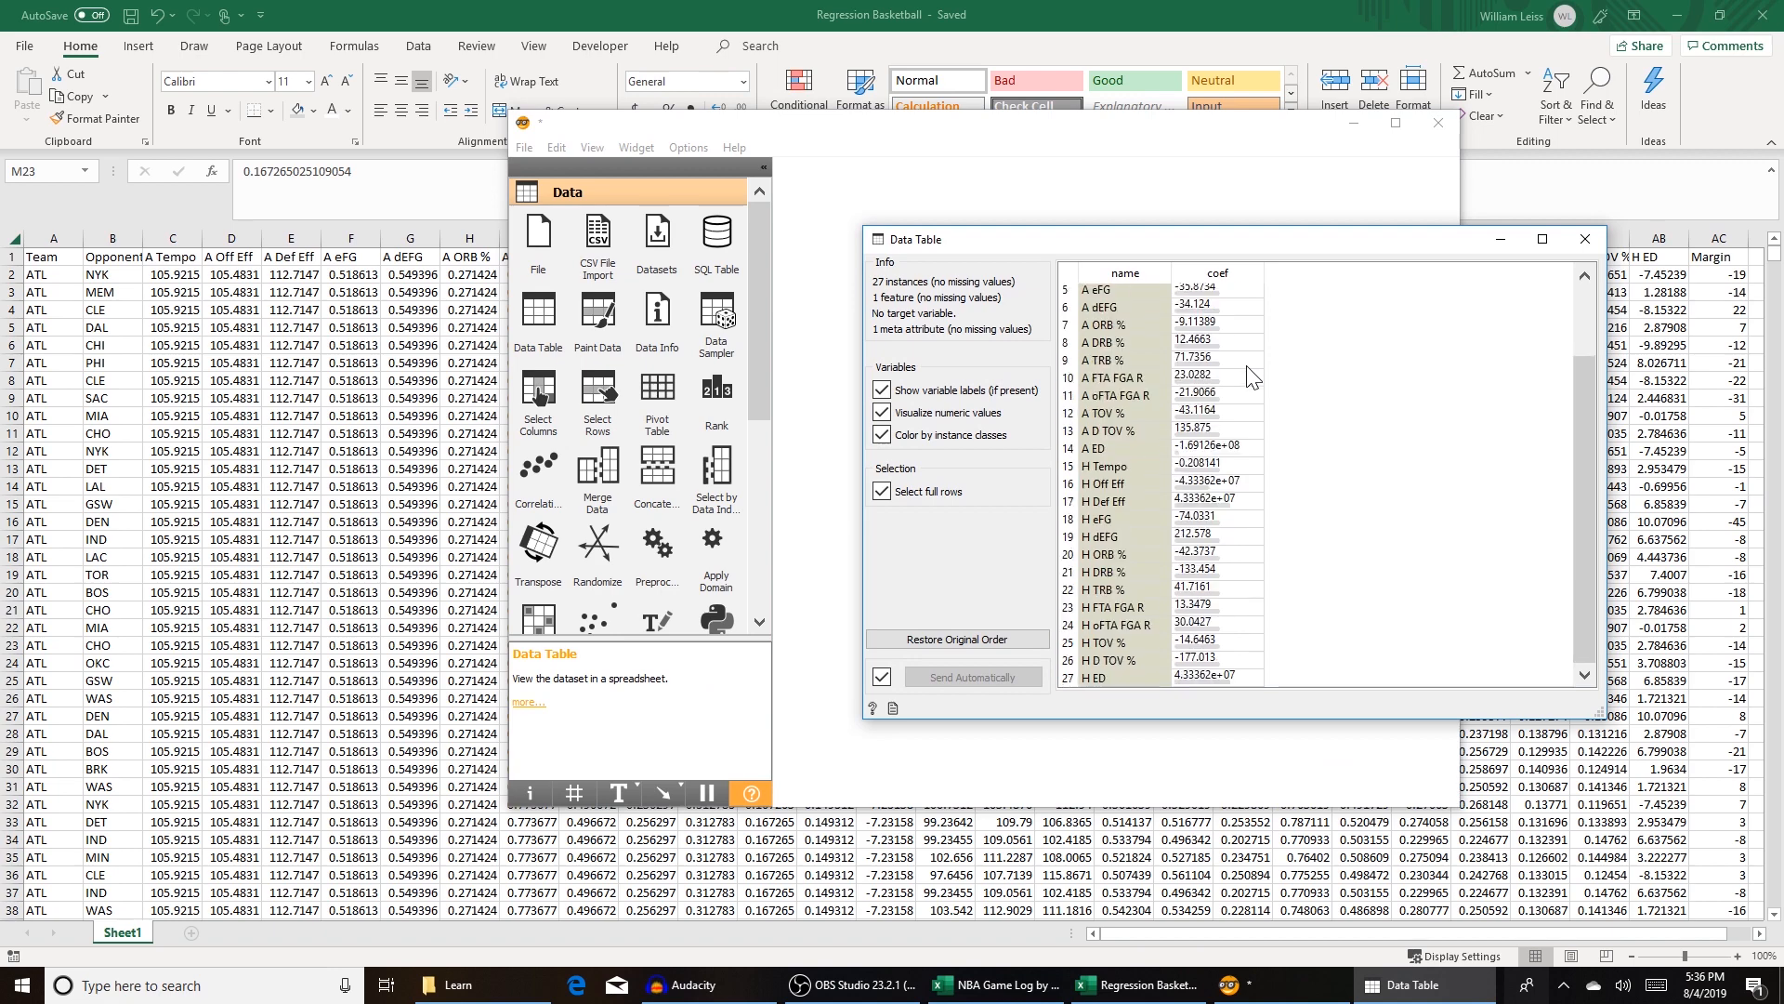
click(1585, 239)
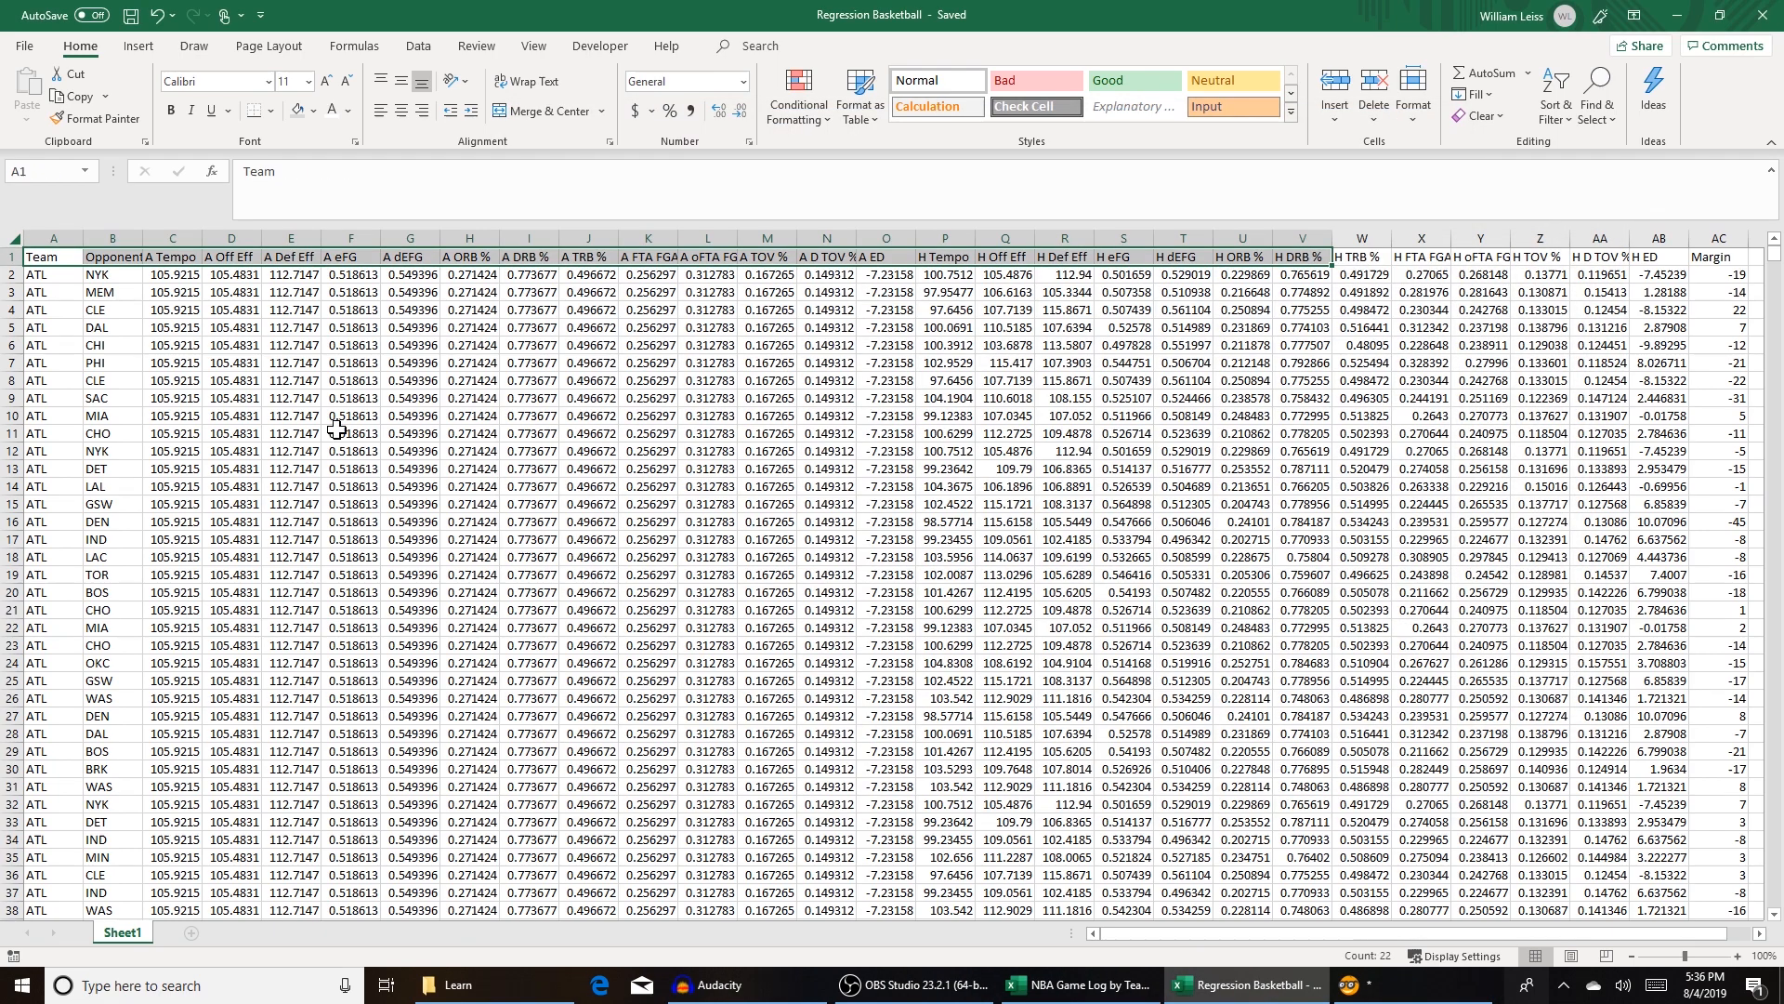
Step: Copy the header row A1:AC1 of the Regression Basketball workbook into A1 of a new blank Excel workbook
click(349, 430)
drag(61, 257, 1696, 250)
key(ctrl+c)
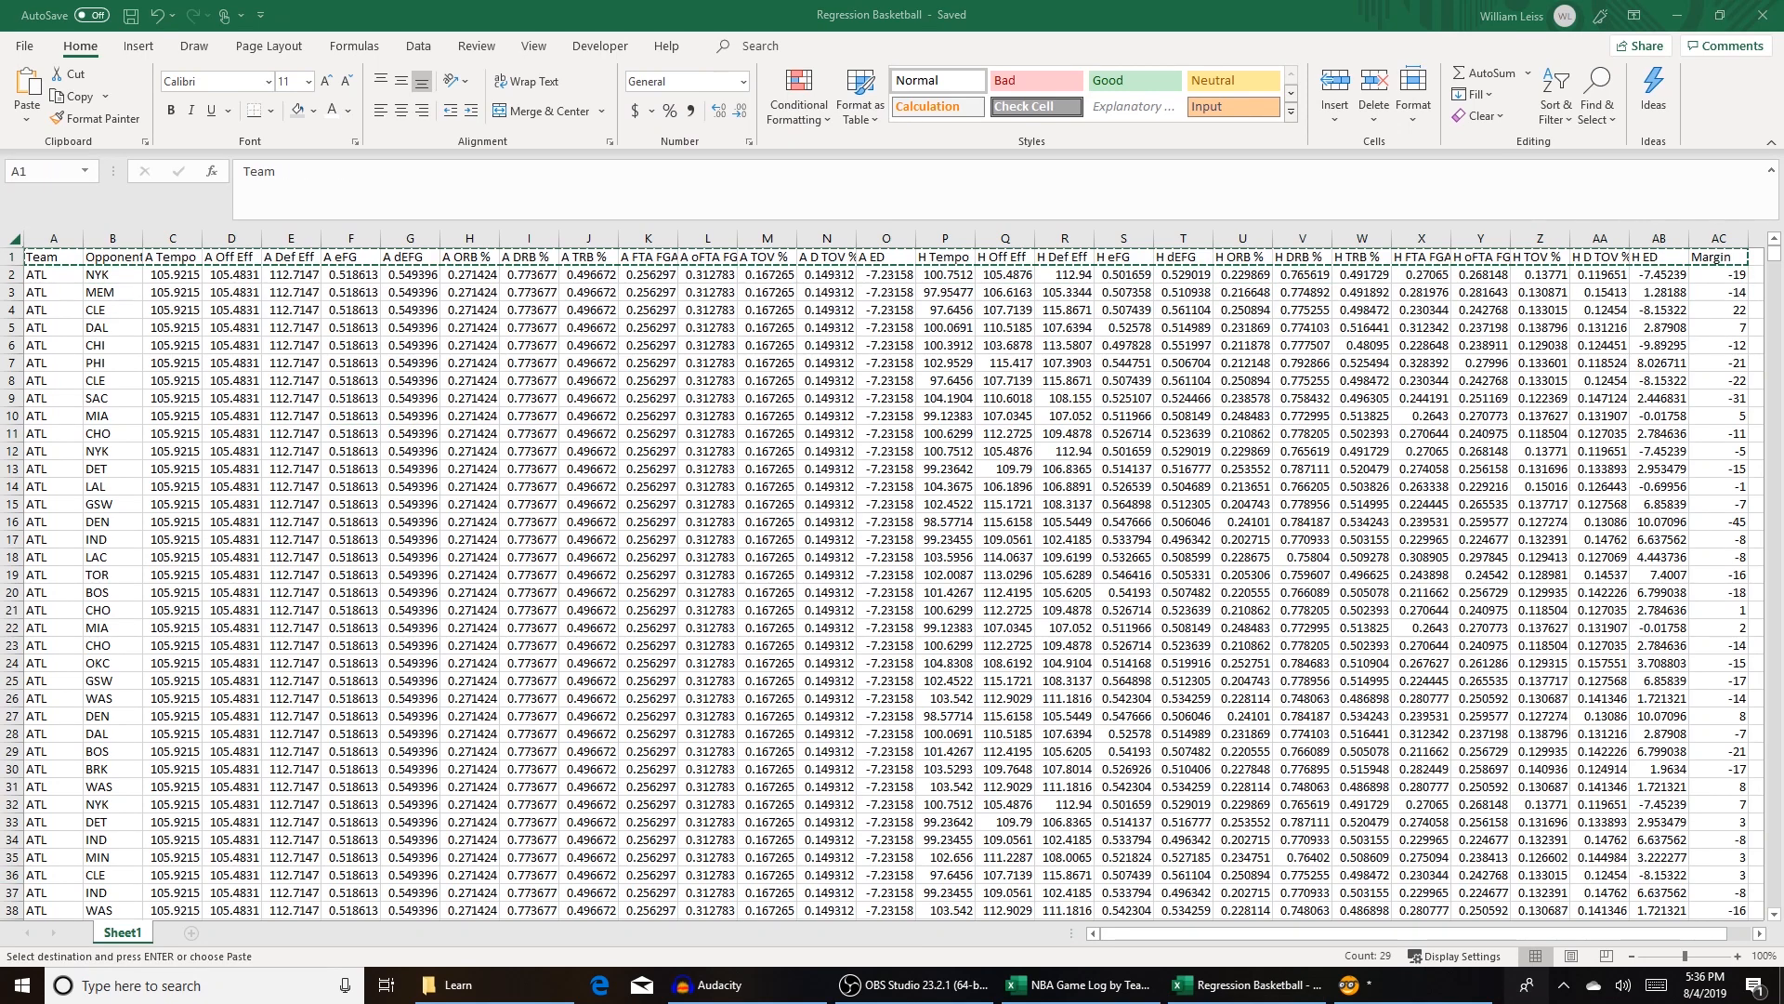
click(105, 987)
text(exc)
key(Return)
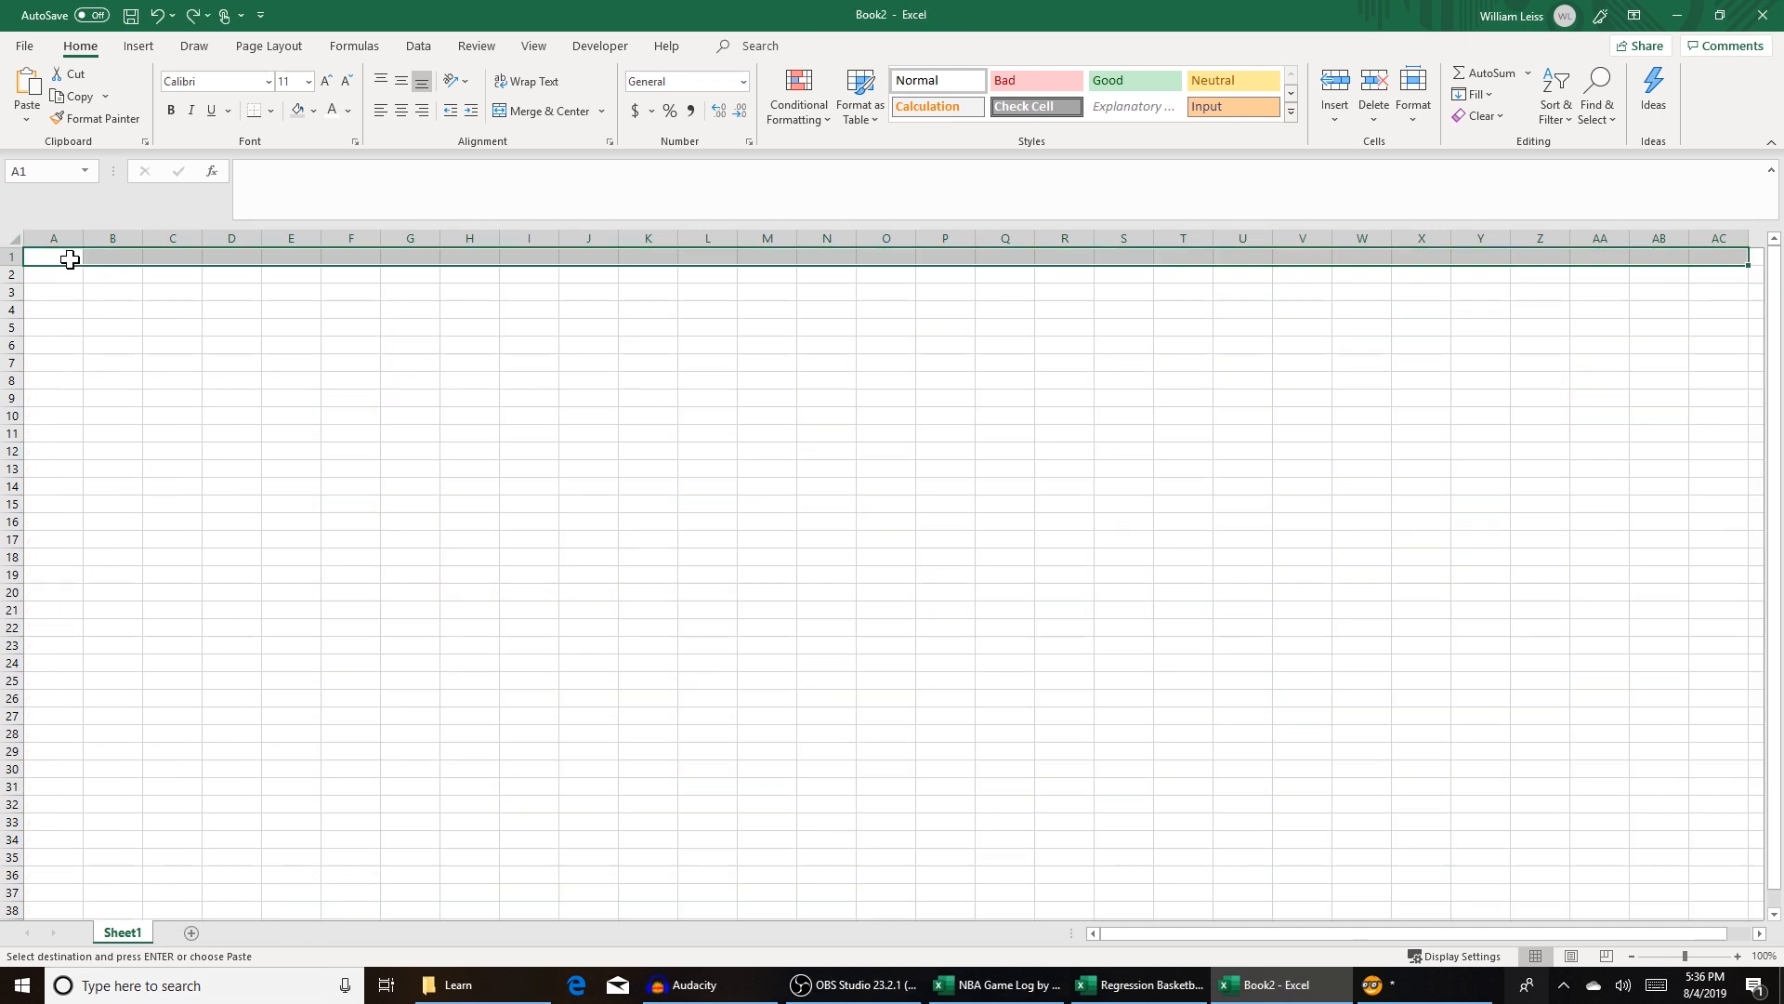
key(ctrl+v)
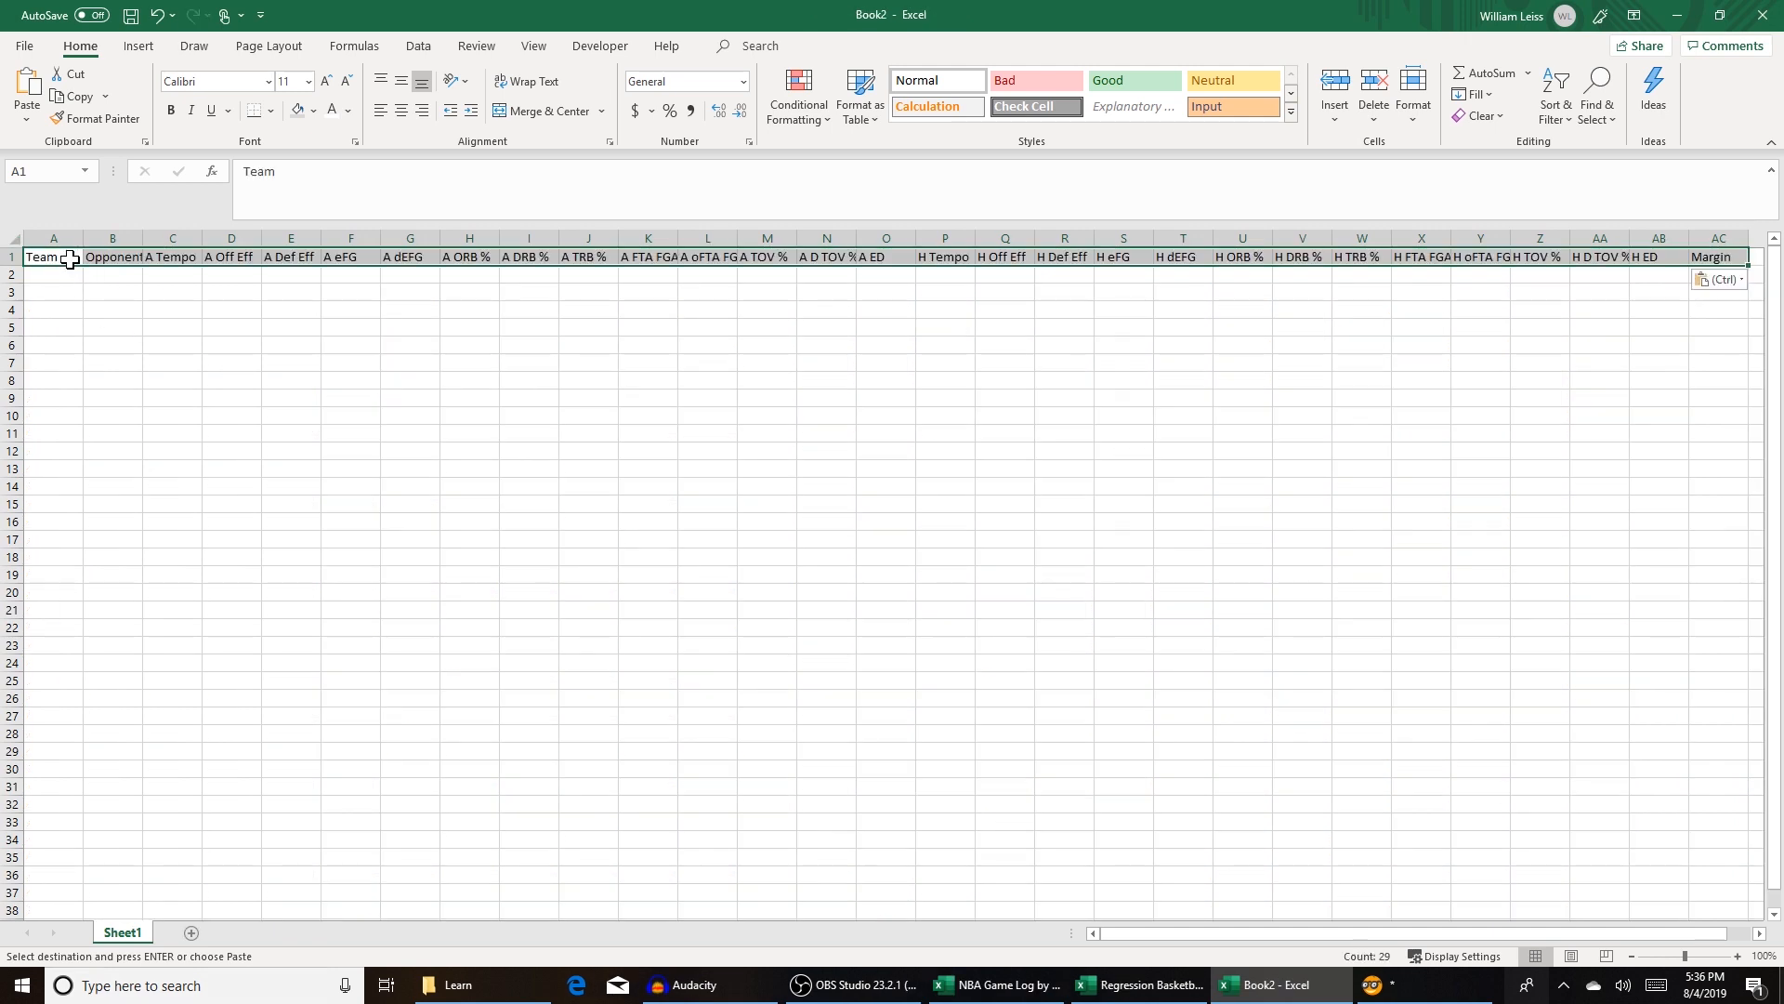
click(538, 538)
Step: On the Regression sheet of NBA Game Log by Team, remove the Points and O Points columns and keep only the first ten game rows
click(1141, 985)
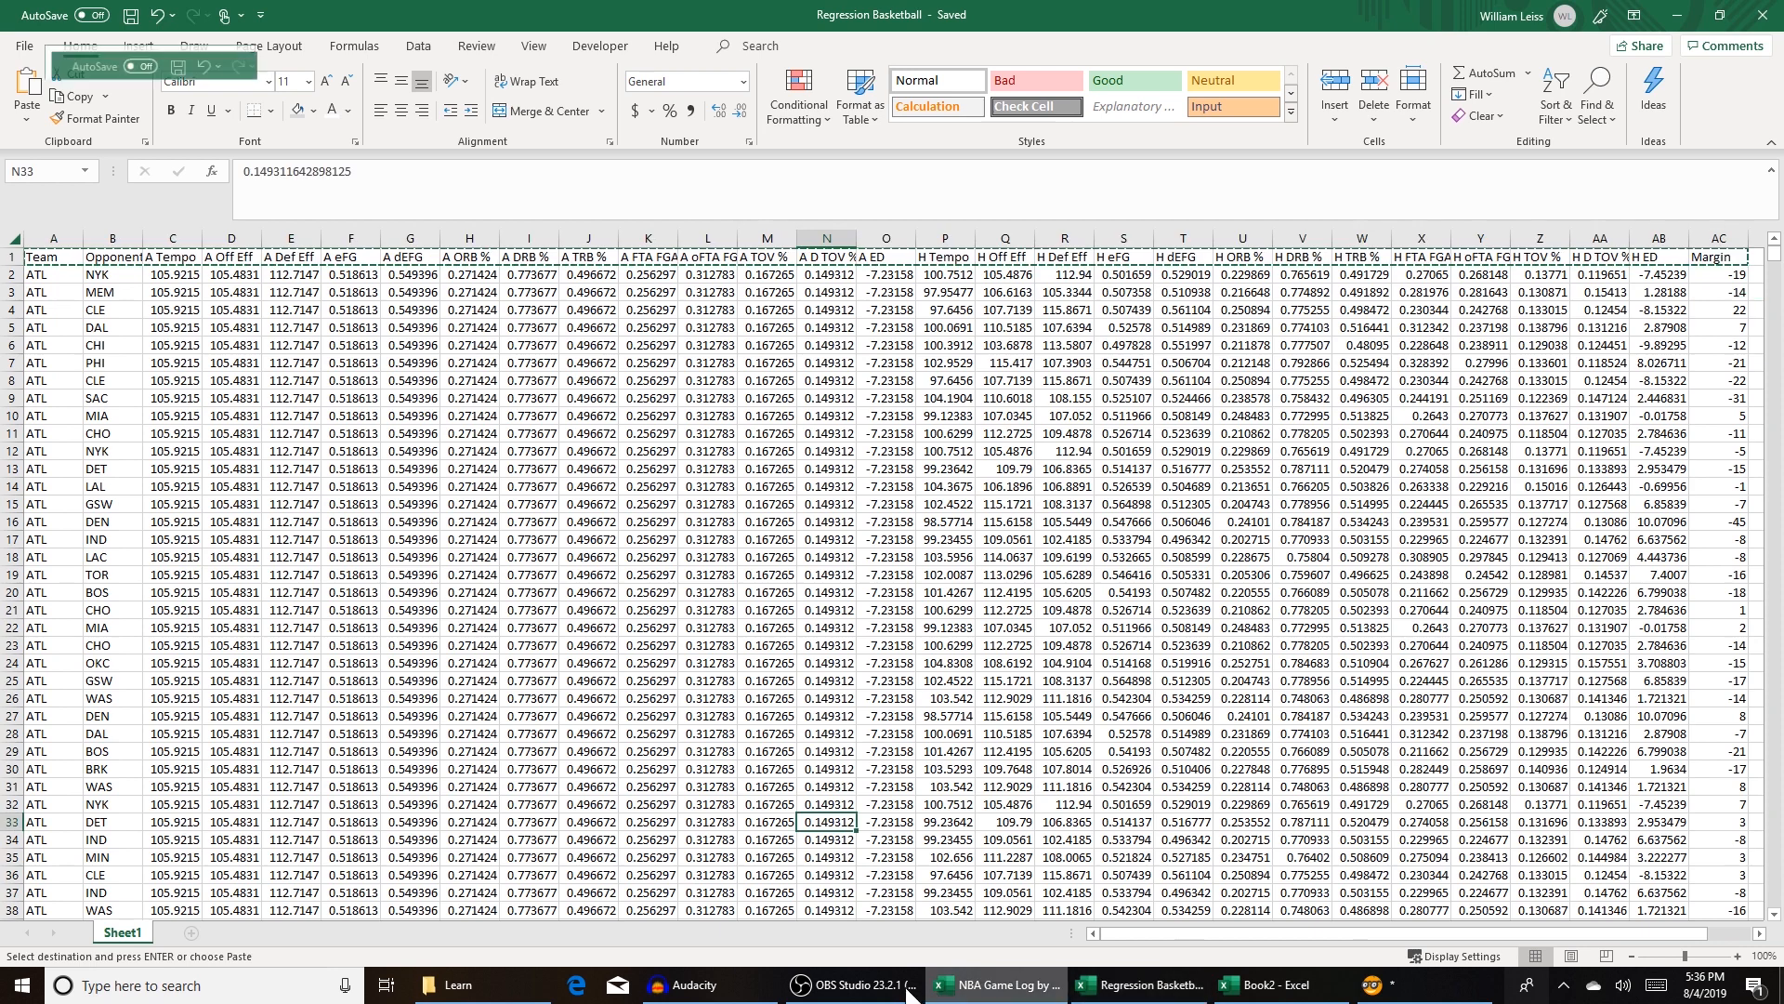
click(939, 985)
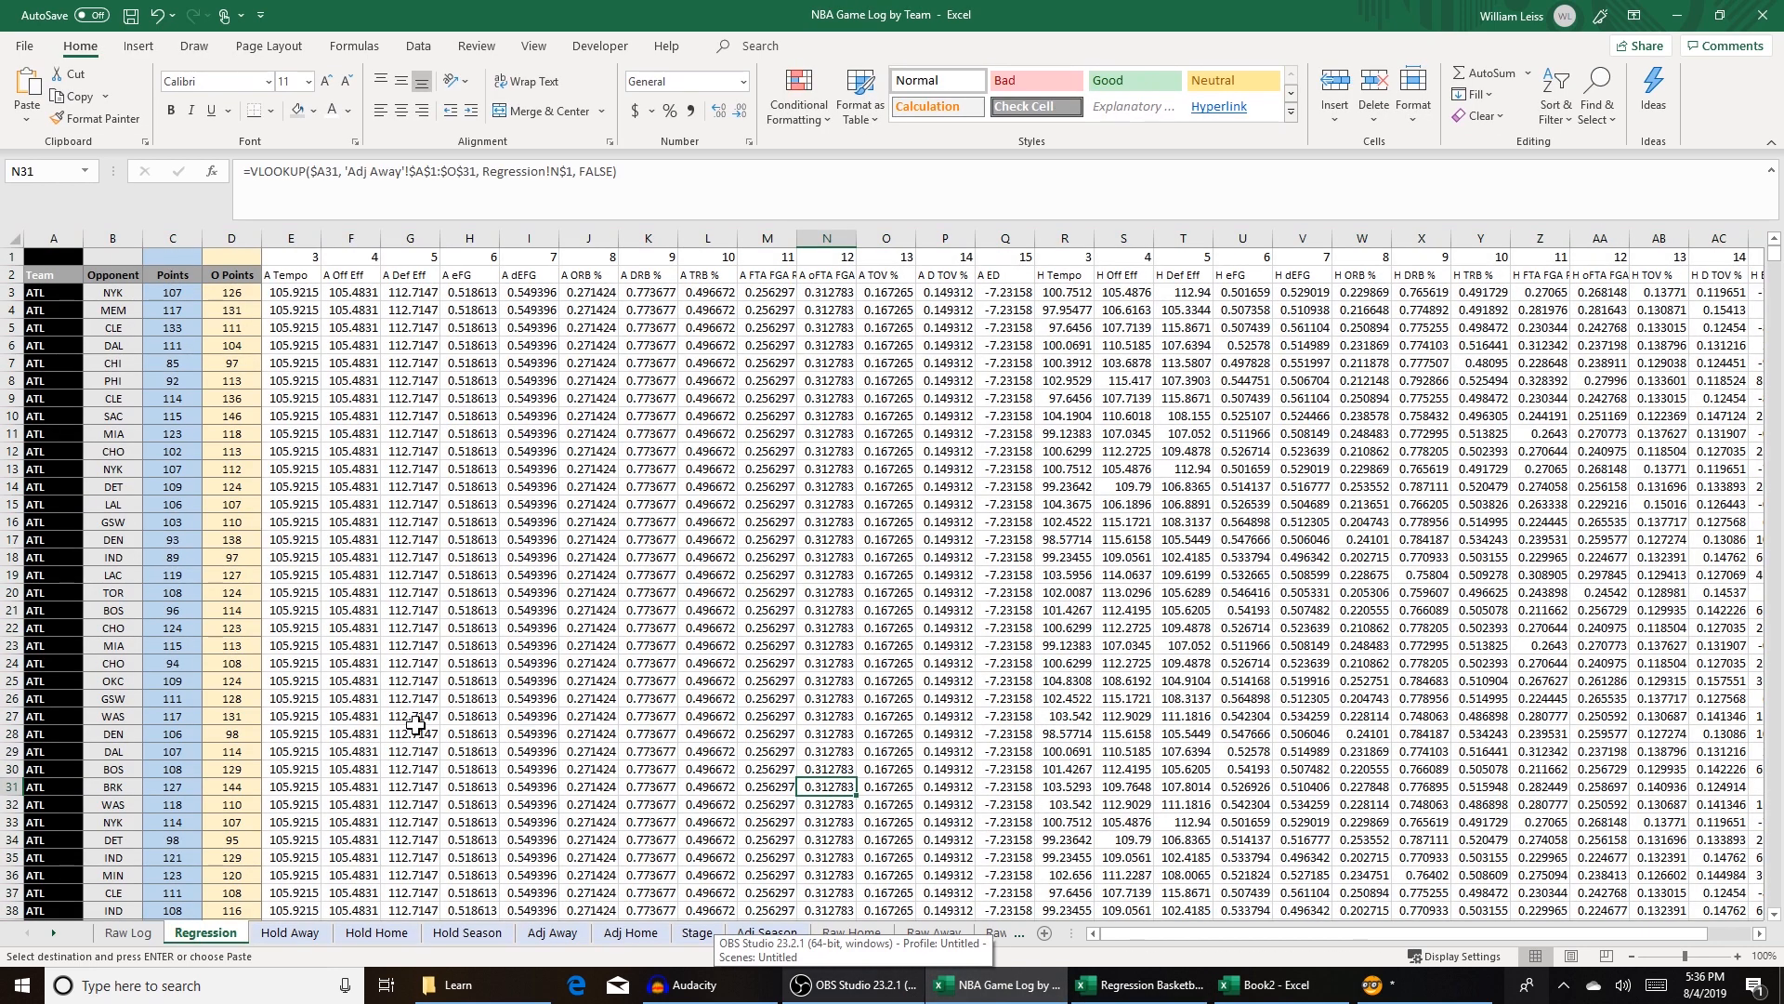
click(432, 555)
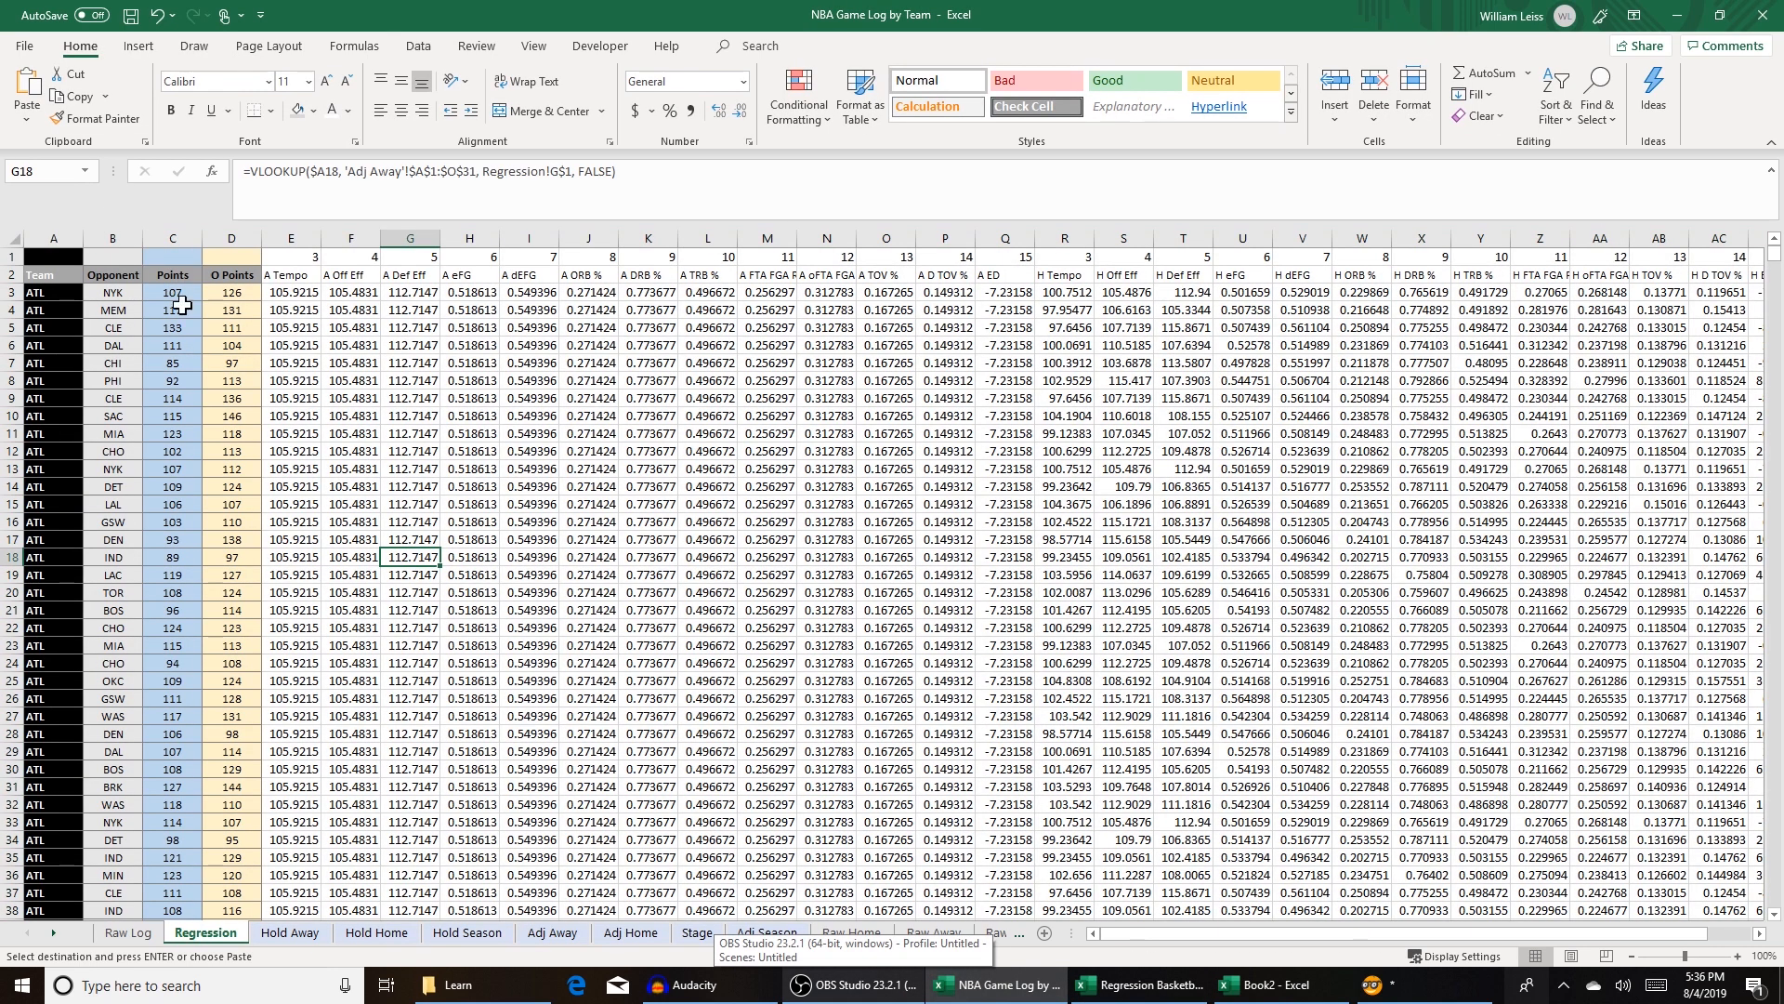
drag(177, 294, 229, 294)
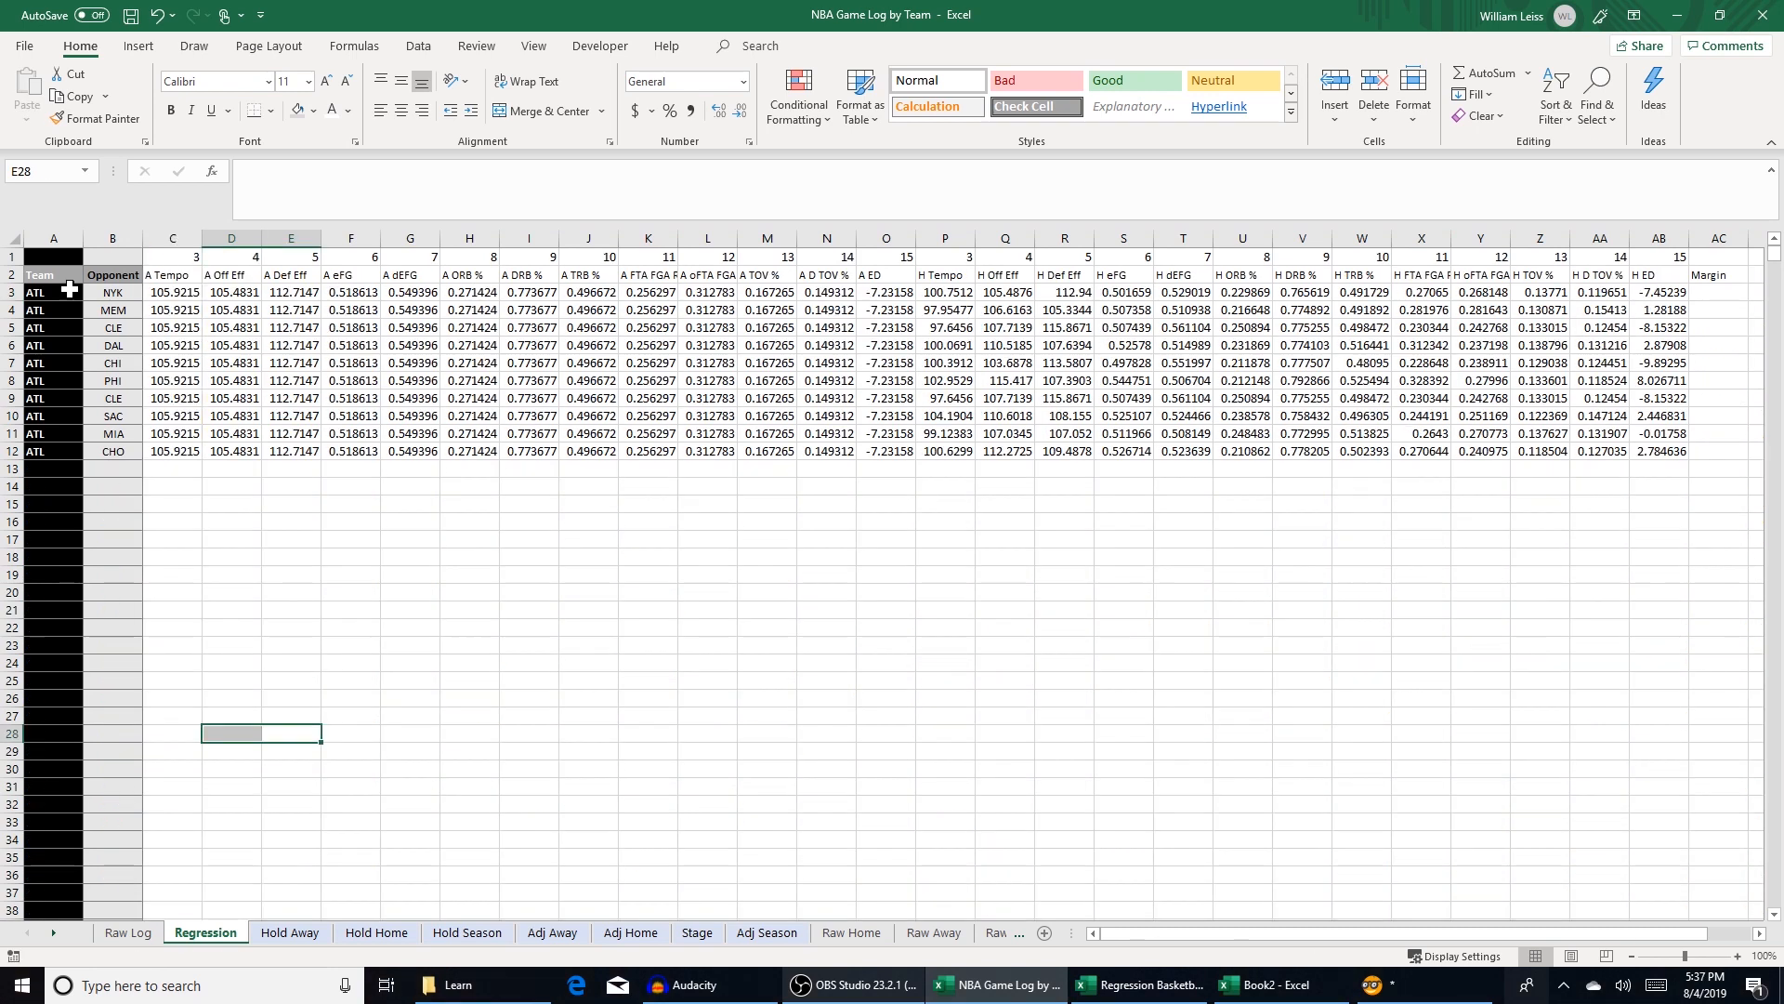
Step: Clear the Team and Opponent entries in A4:B12 of the Regression sheet
click(68, 291)
click(131, 292)
drag(56, 309, 112, 448)
right_click(113, 444)
click(216, 674)
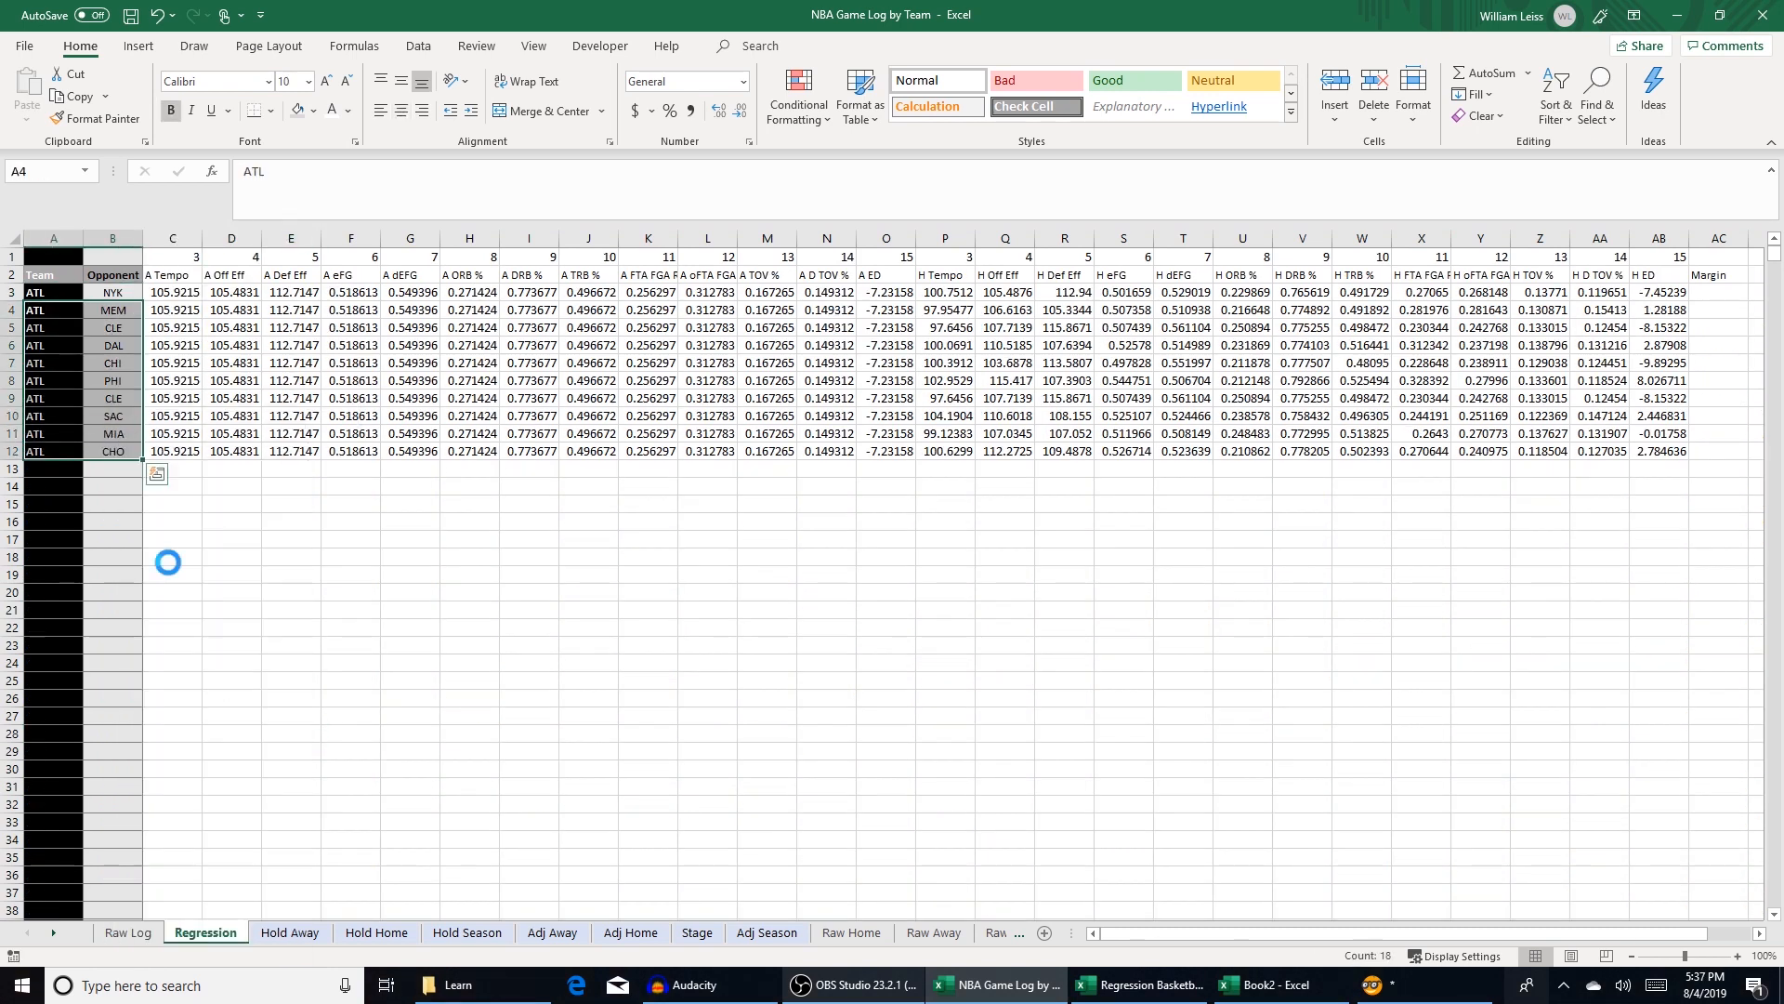
Step: Enter the matchups GSW against NOP in row 4 and HOU against PHO in row 5
text(GSW)
key(Tab)
text(NYK)
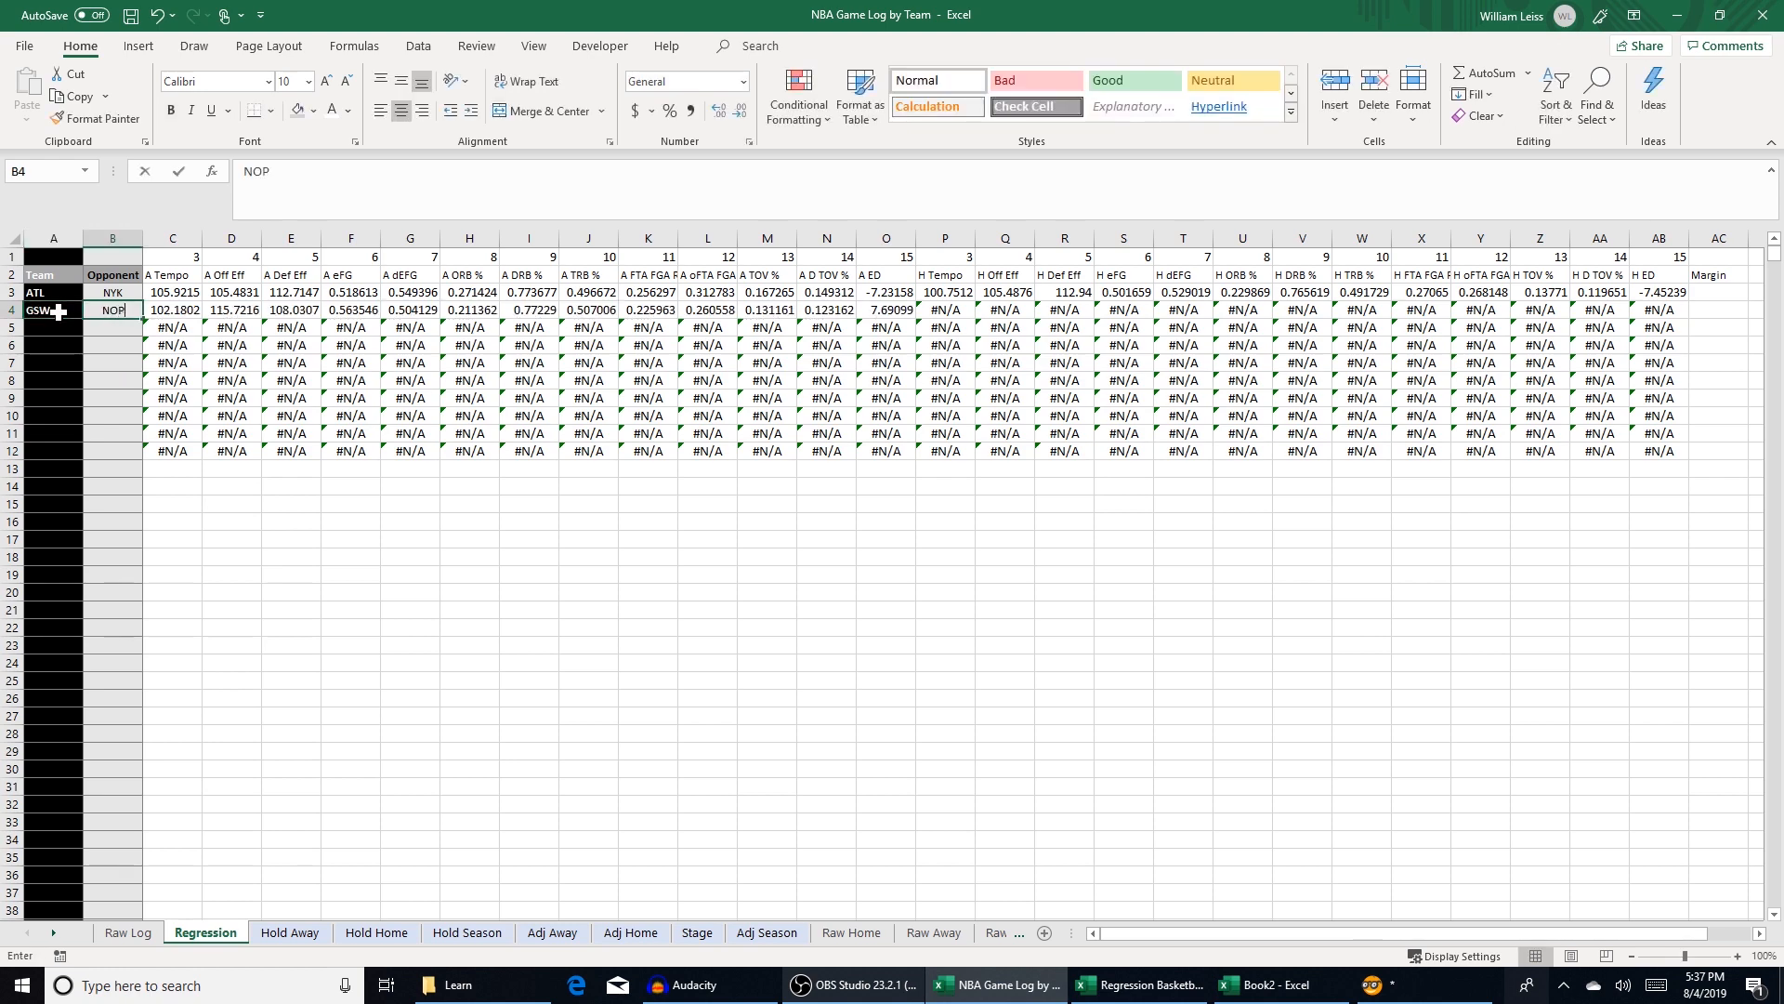
key(Return)
text(HOU)
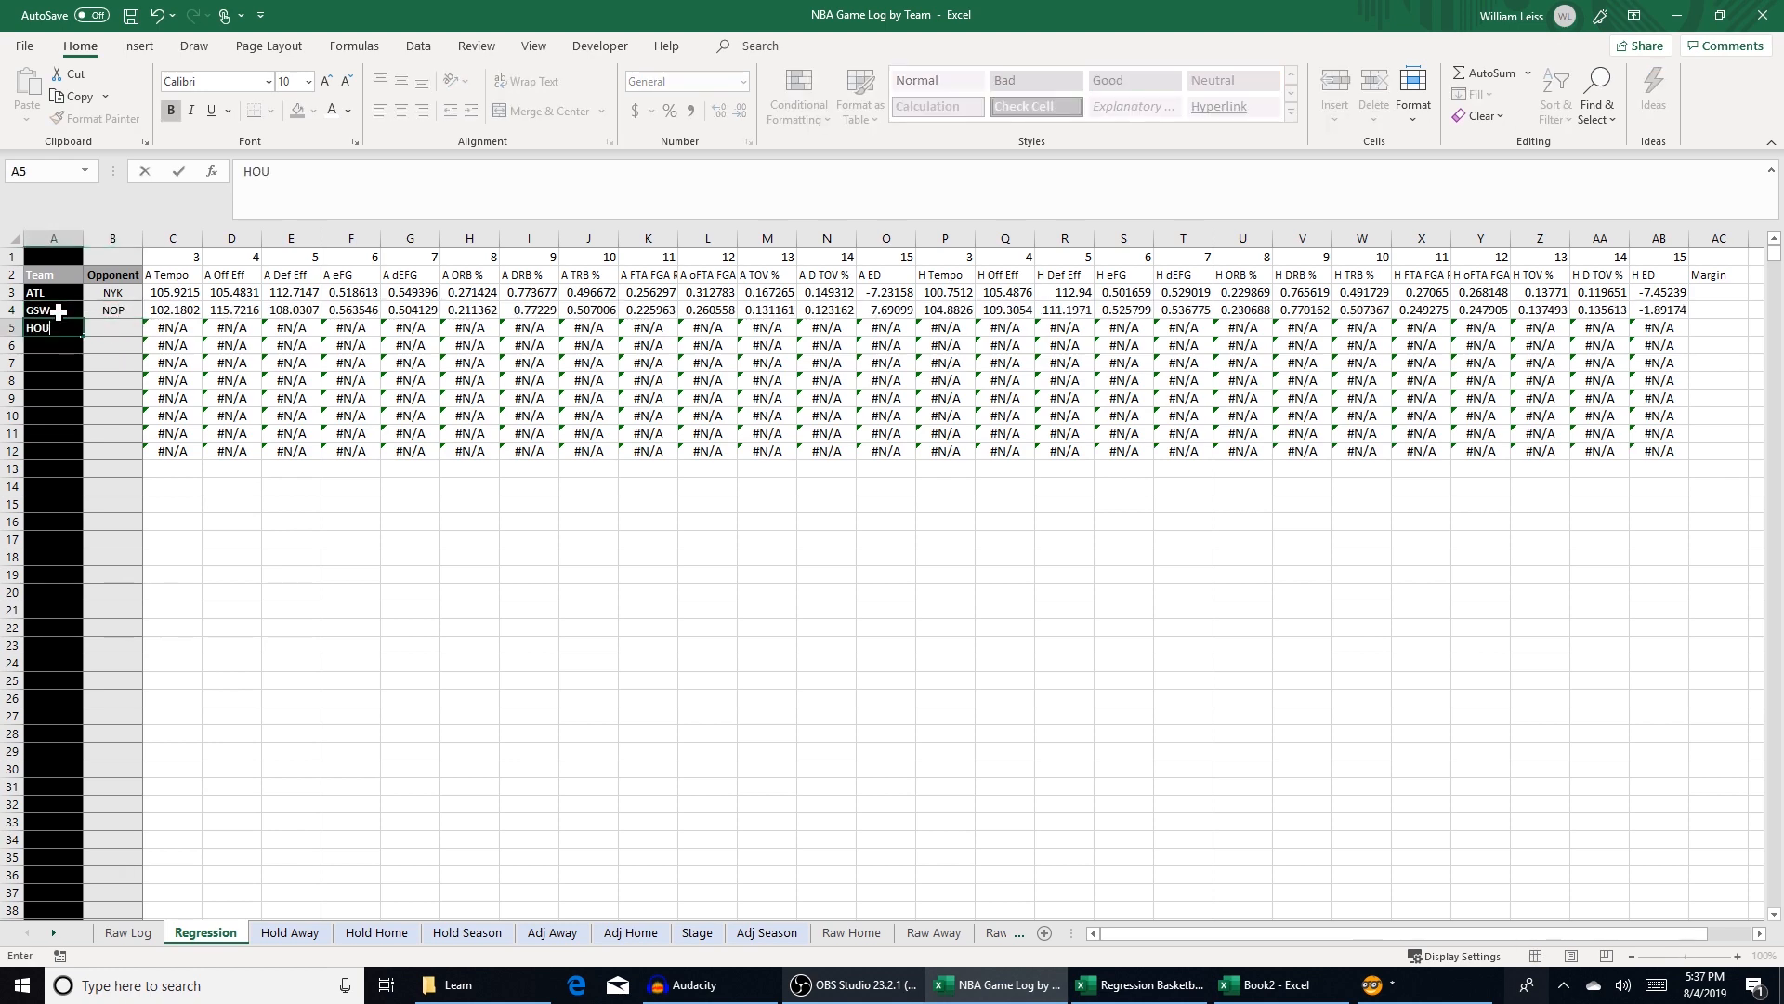
key(Tab)
text(PHO)
key(Return)
Step: Fill rows 6 to 12 with the matchups CHO–MIA, IND–DEN, POR–OKC, SAS–DAL, TOR–UTA, ORL–NYK and BOS–PHI
text(CHO)
key(Tab)
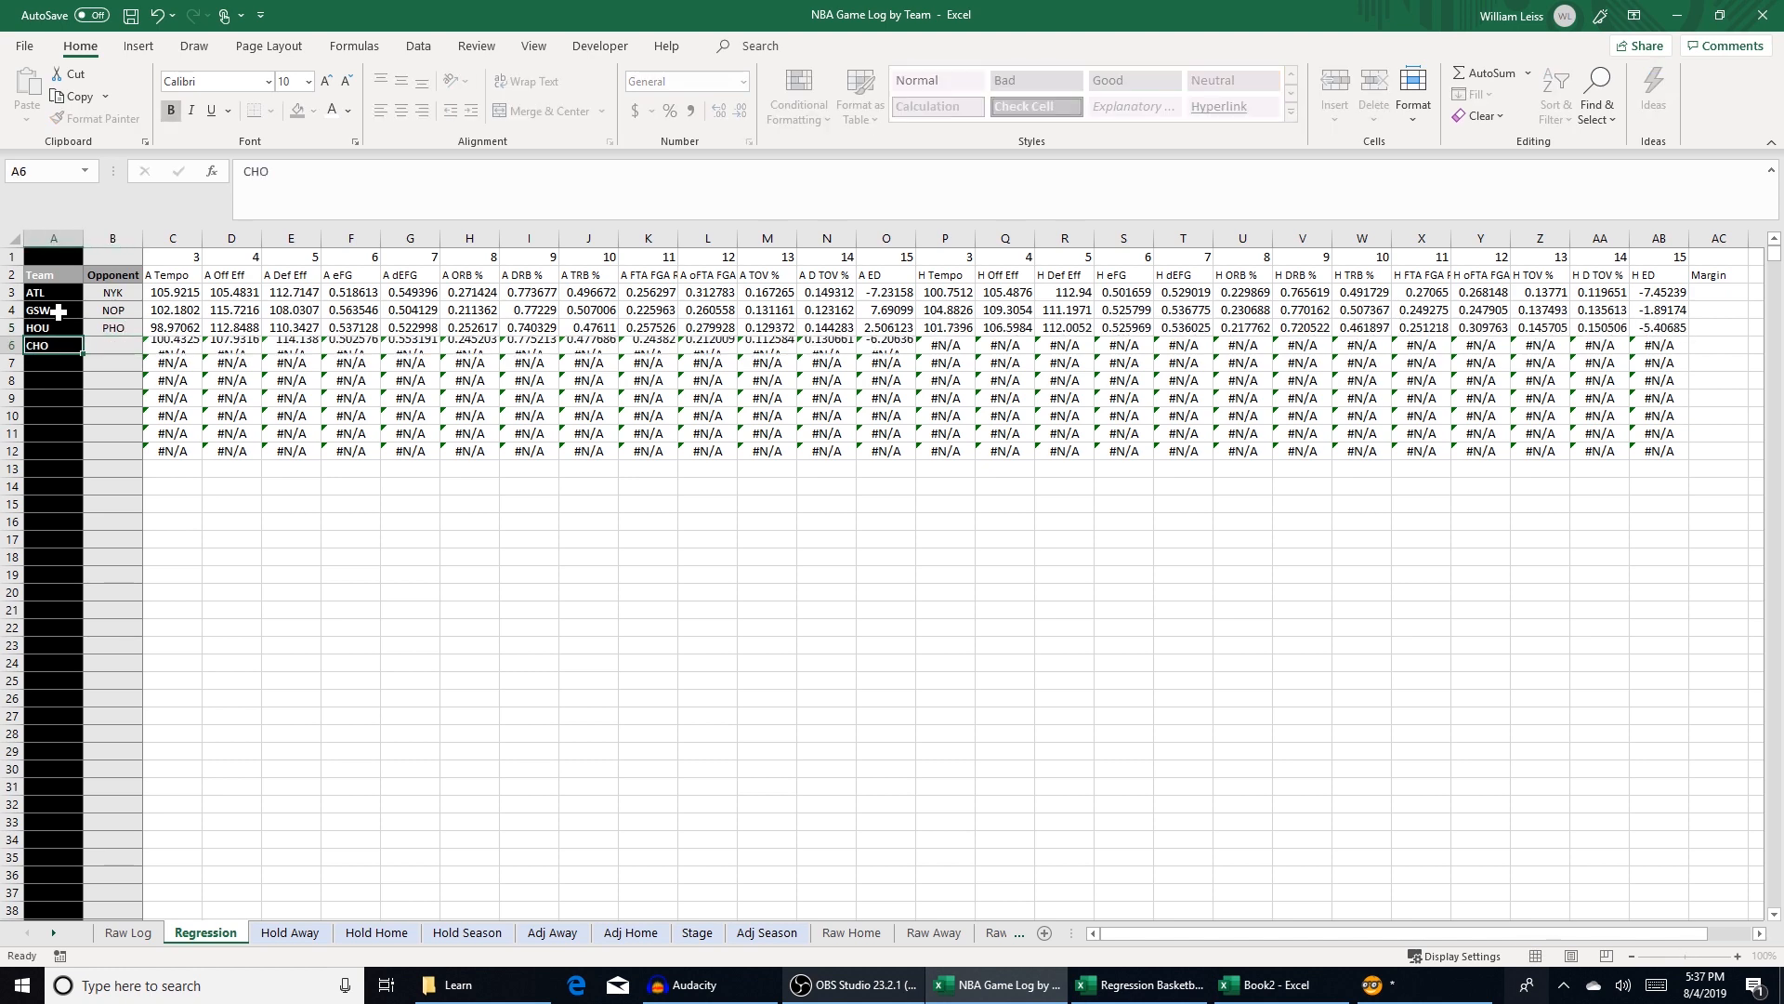
text(MIA)
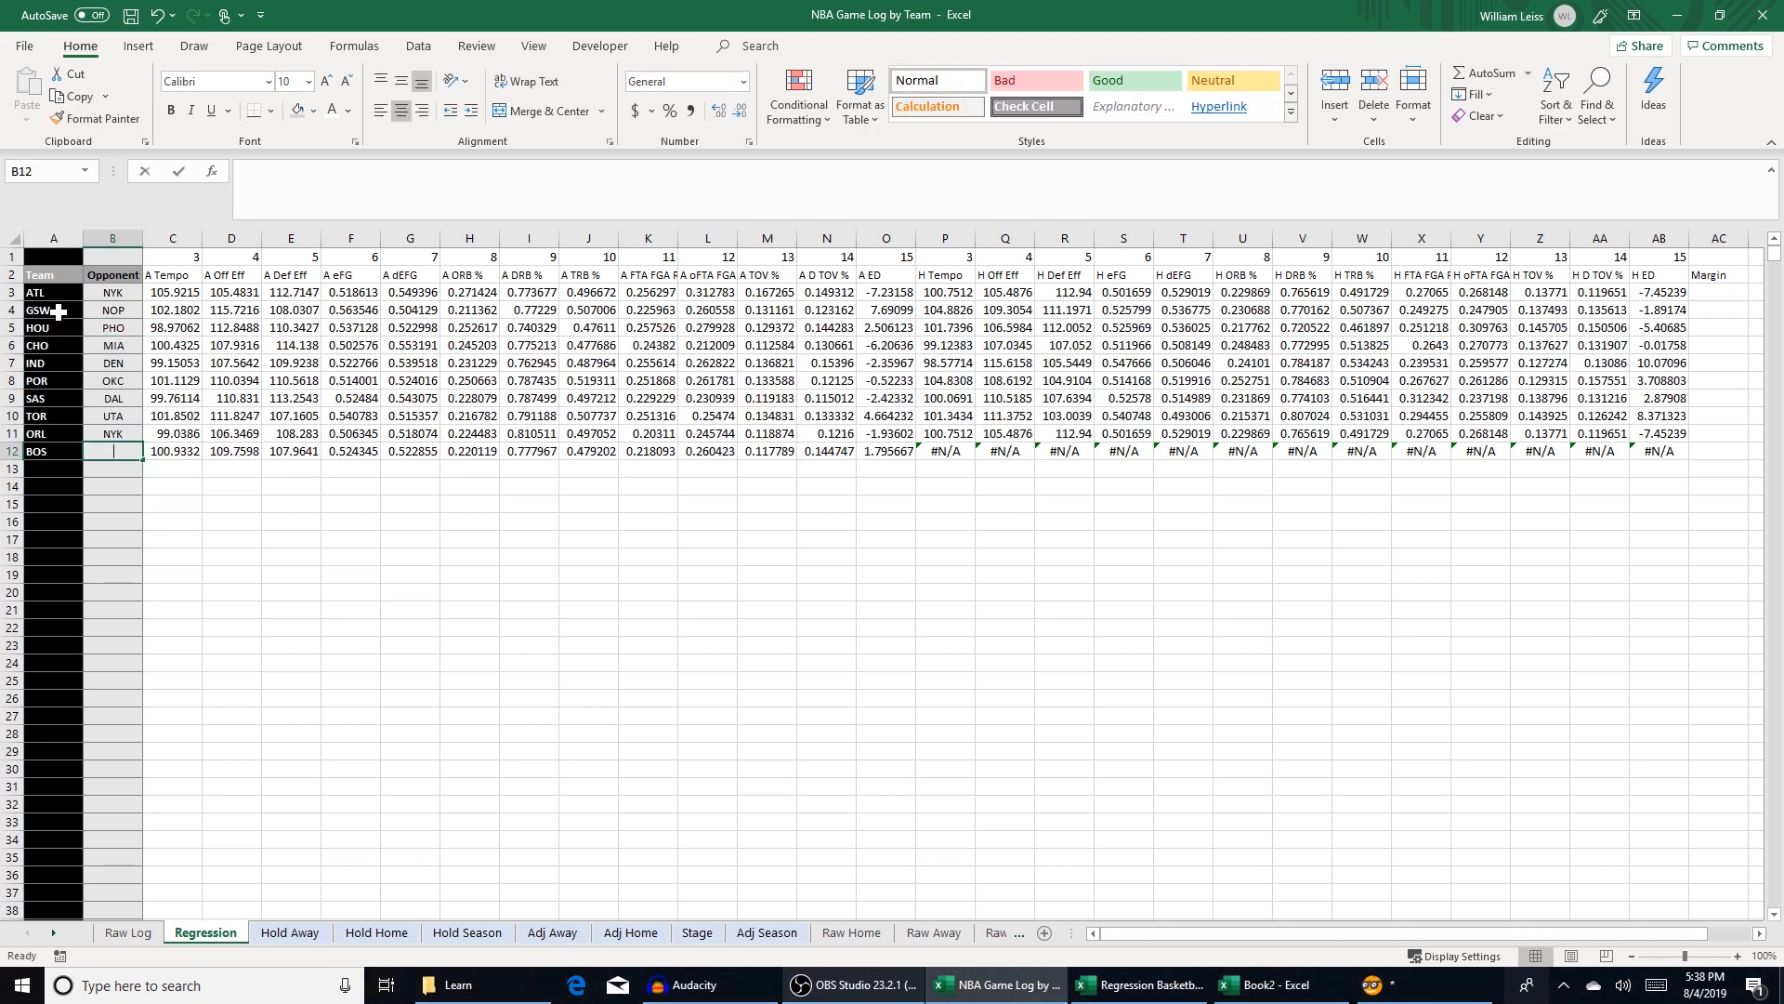
text(PHI)
key(Return)
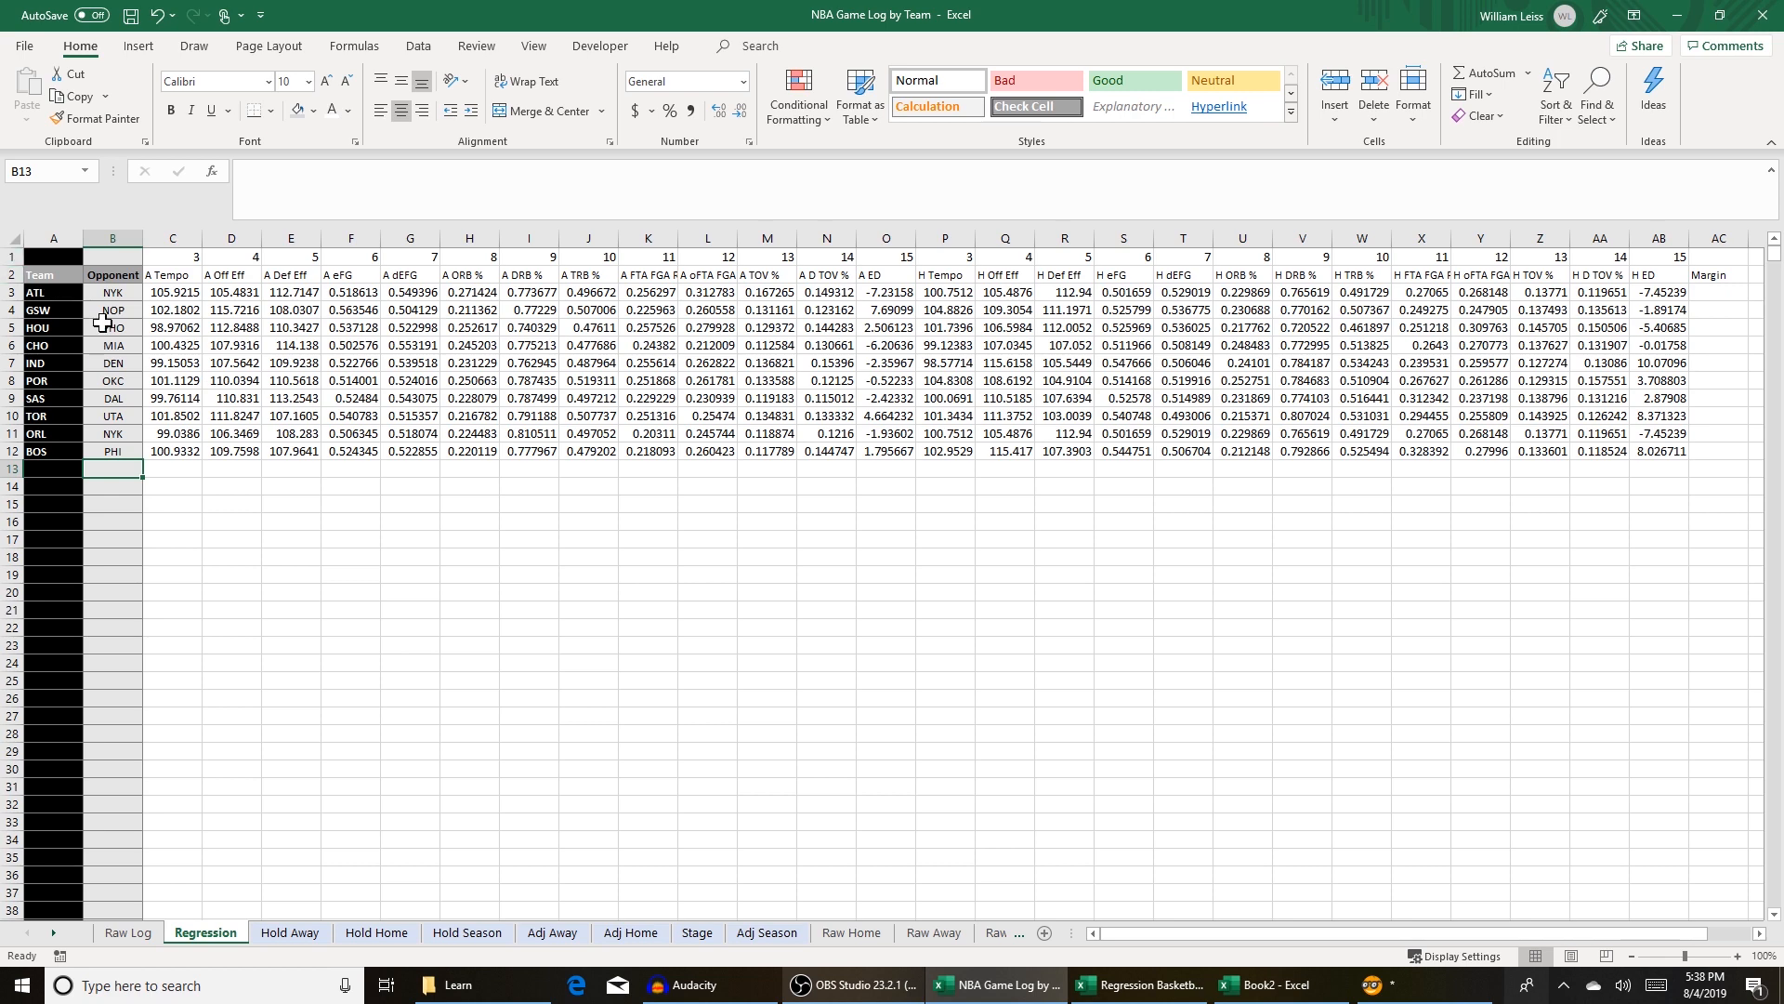
Step: Copy the headers and ten matchup rows from the Regression sheet and paste them at A1 of Book2
drag(58, 281, 1719, 448)
key(ctrl+c)
click(1264, 985)
click(529, 539)
click(59, 261)
click(58, 275)
key(ctrl+v)
click(418, 608)
Step: Save the new workbook as Regression Test in the C: > Learn folder
click(25, 45)
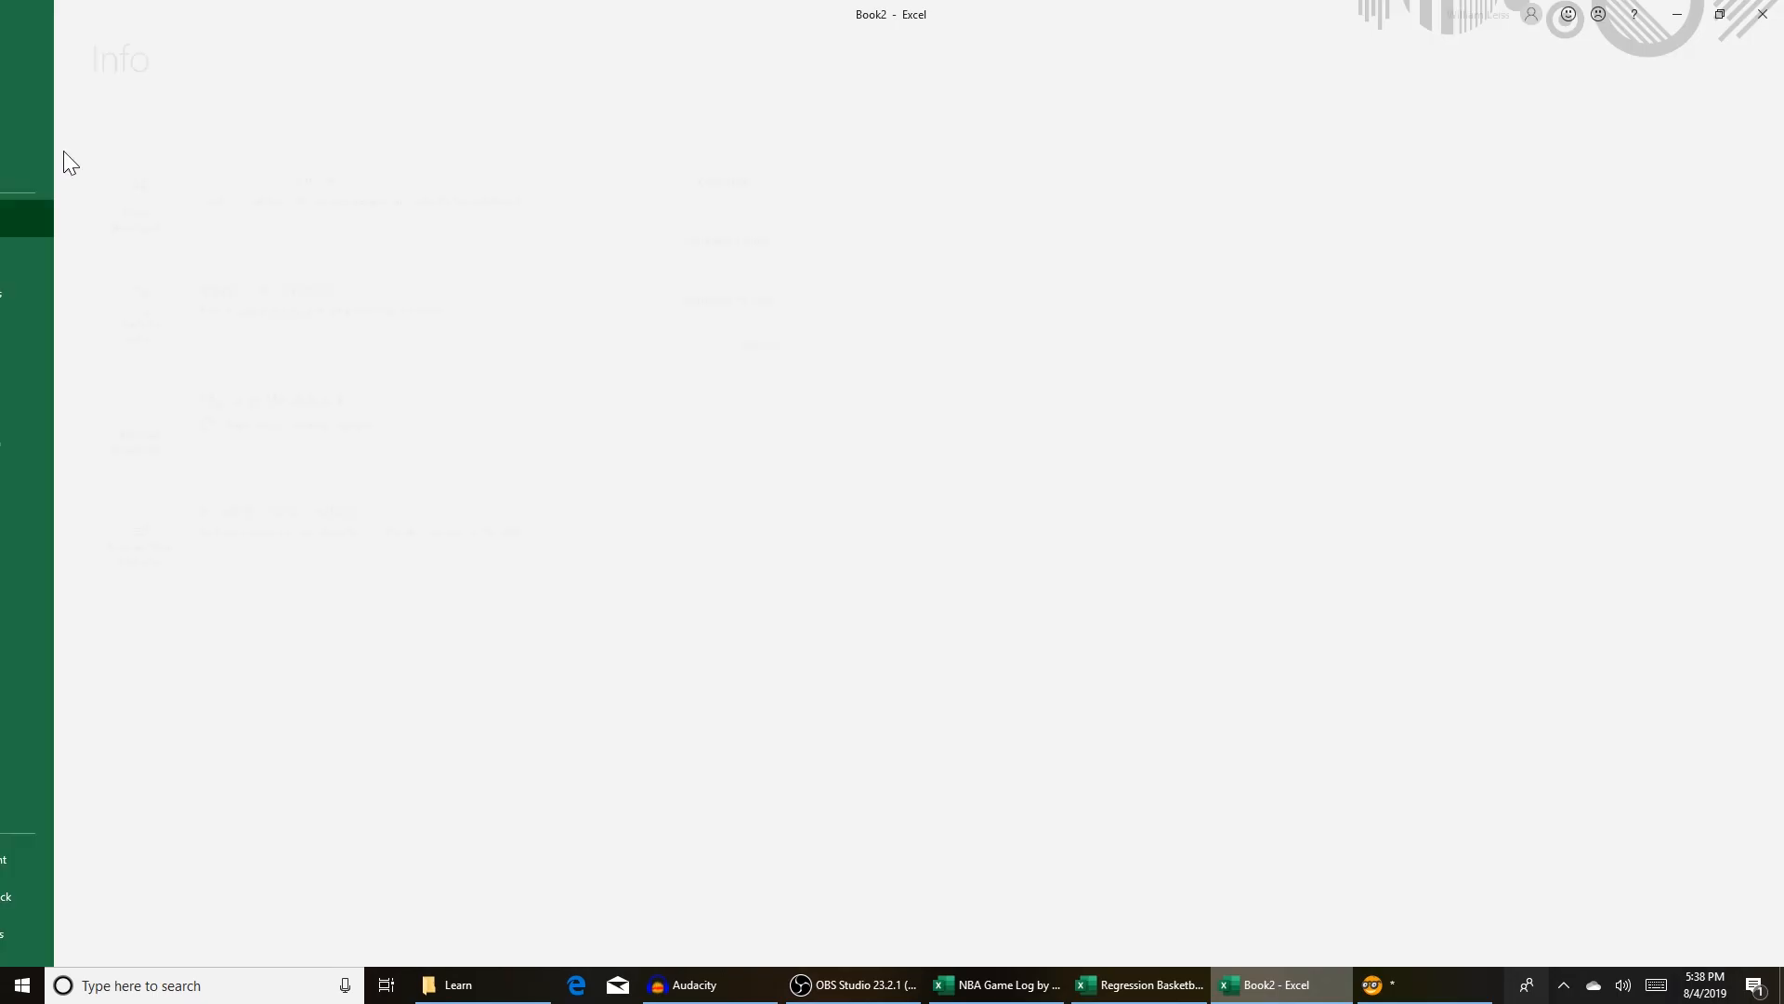
click(86, 290)
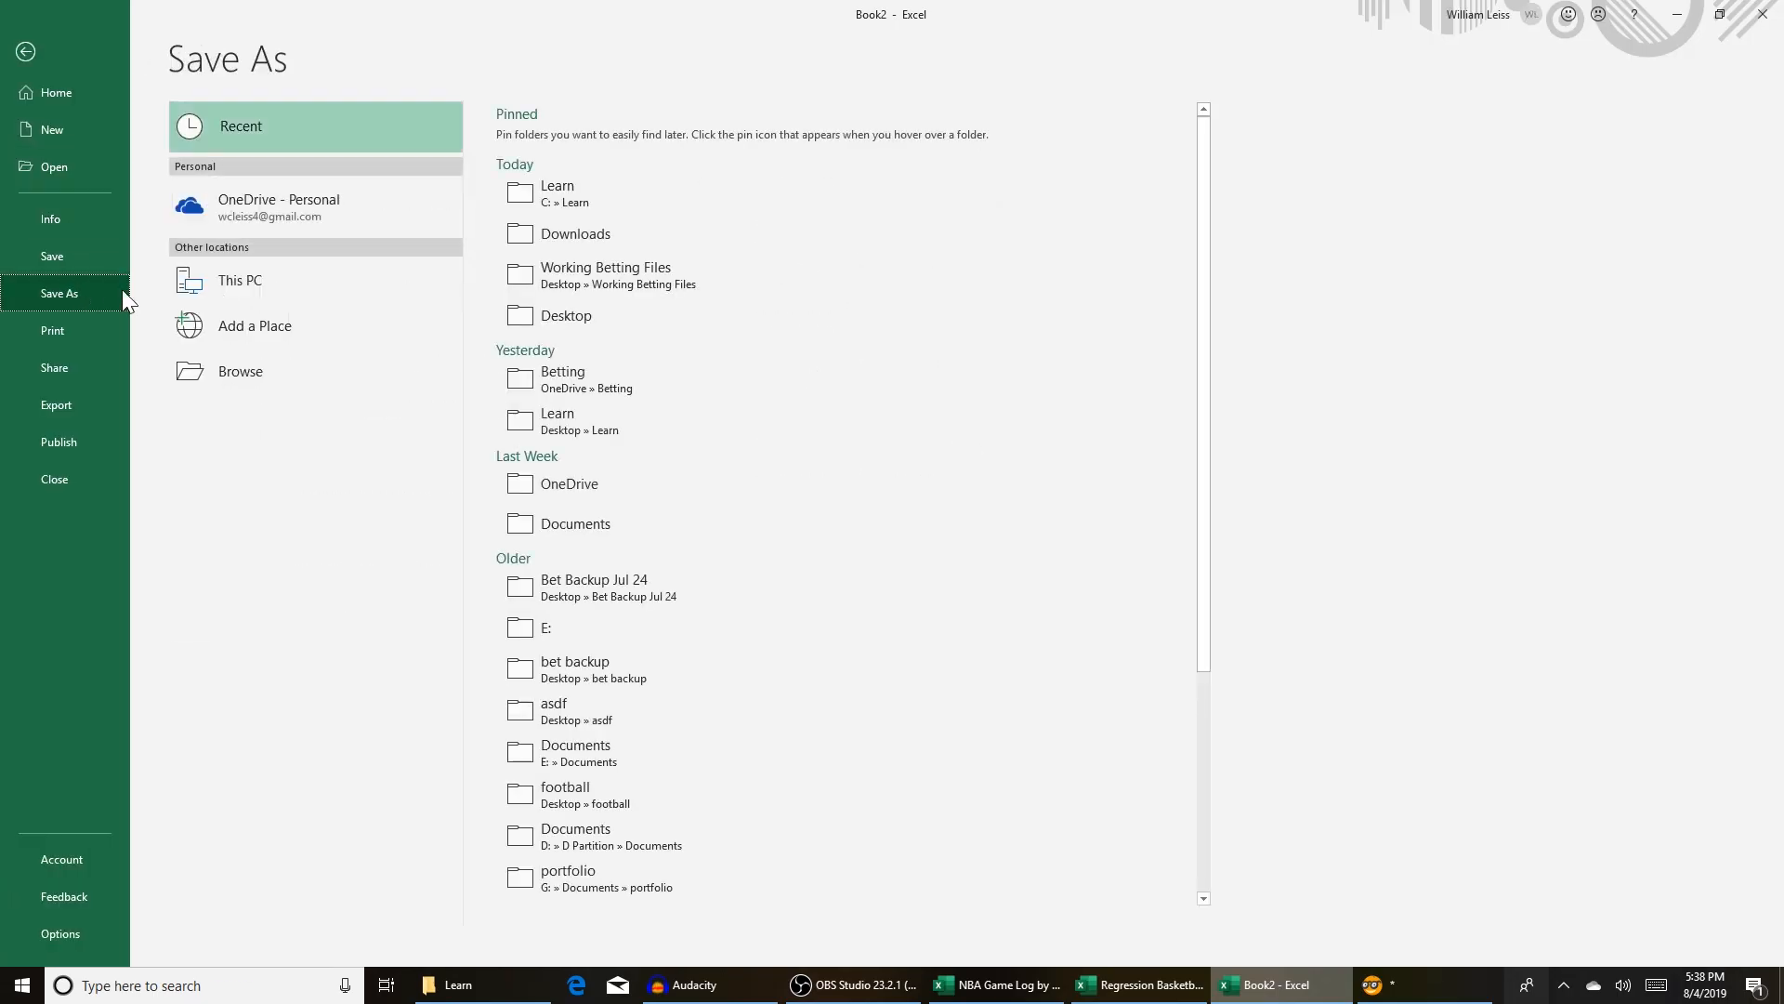
click(621, 179)
click(647, 141)
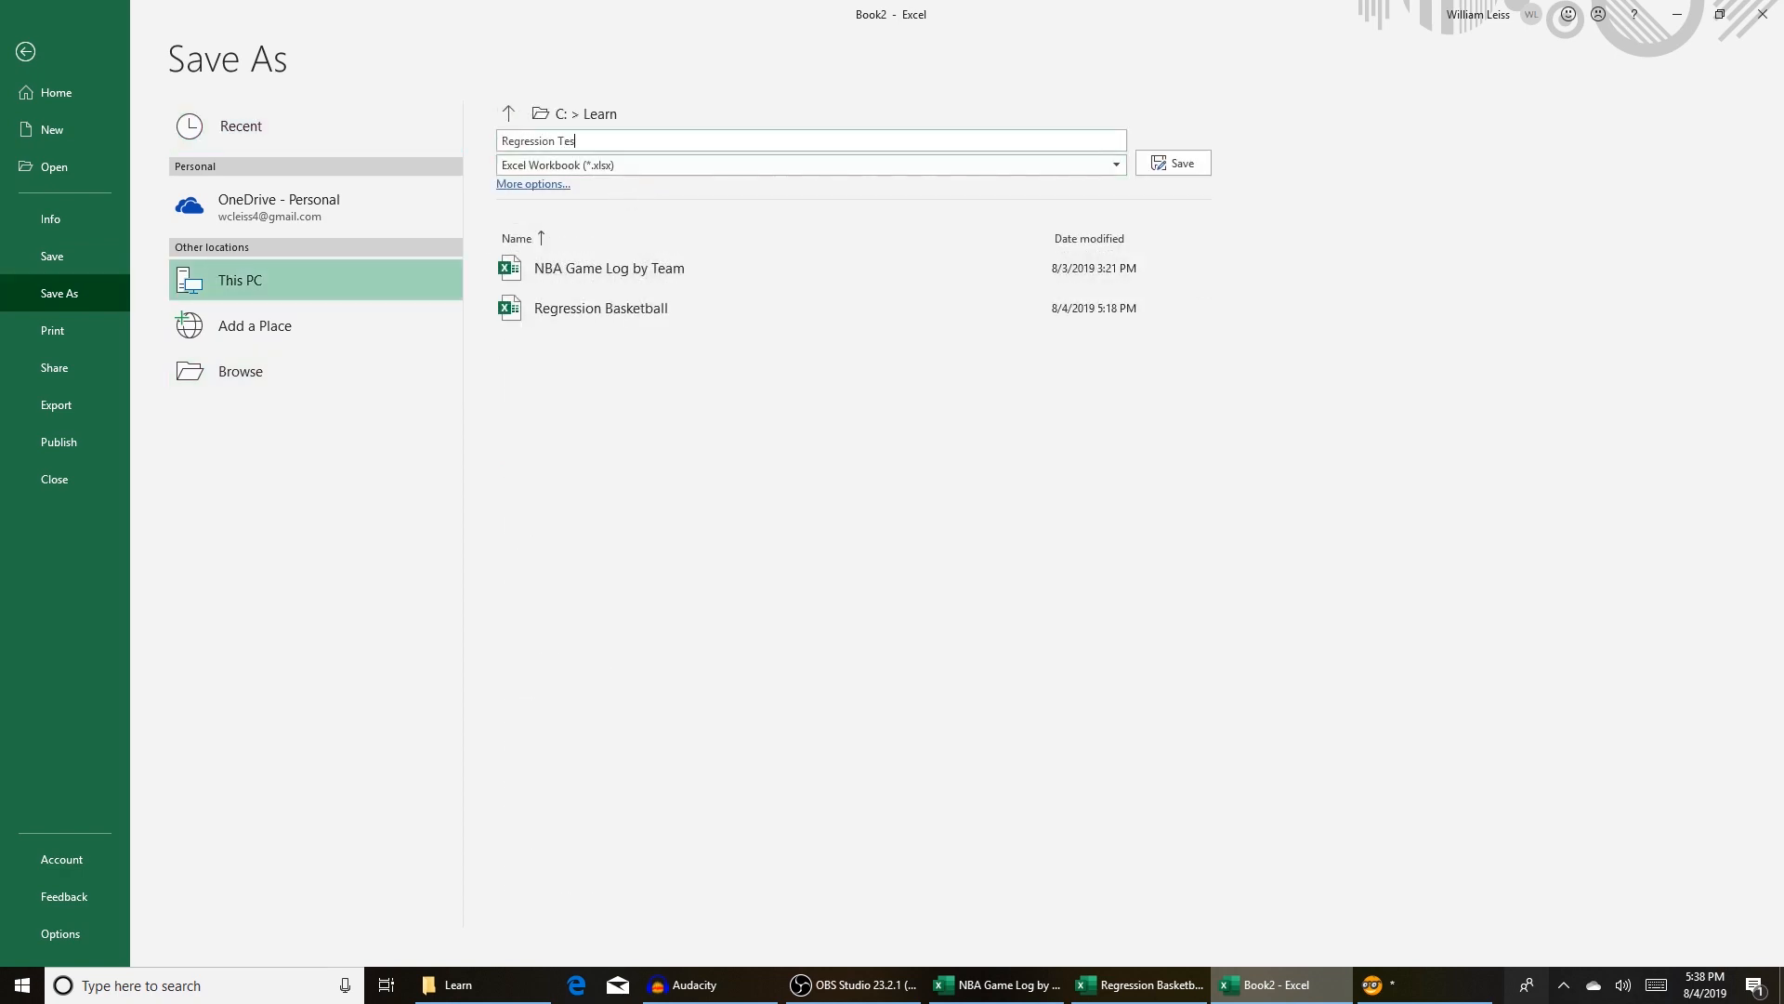
key(Return)
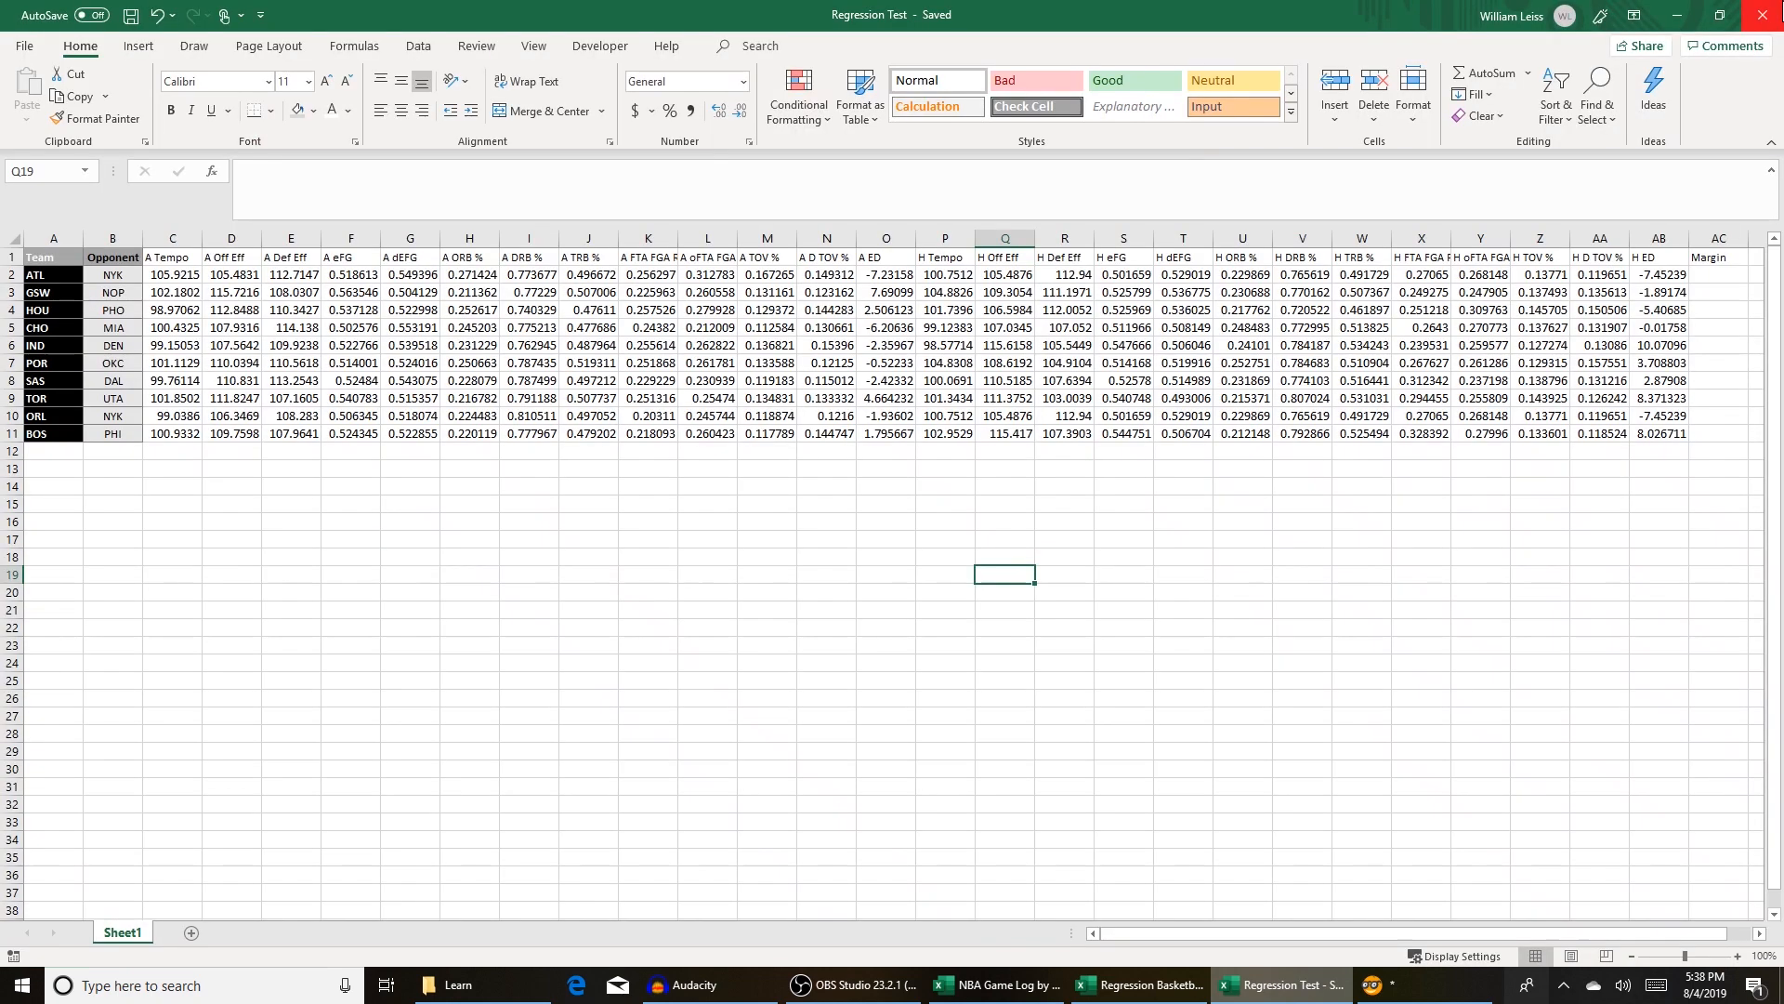
Step: Return to Orange, add a second File widget to the workflow and place it below the first one
click(1679, 14)
click(1678, 14)
click(539, 235)
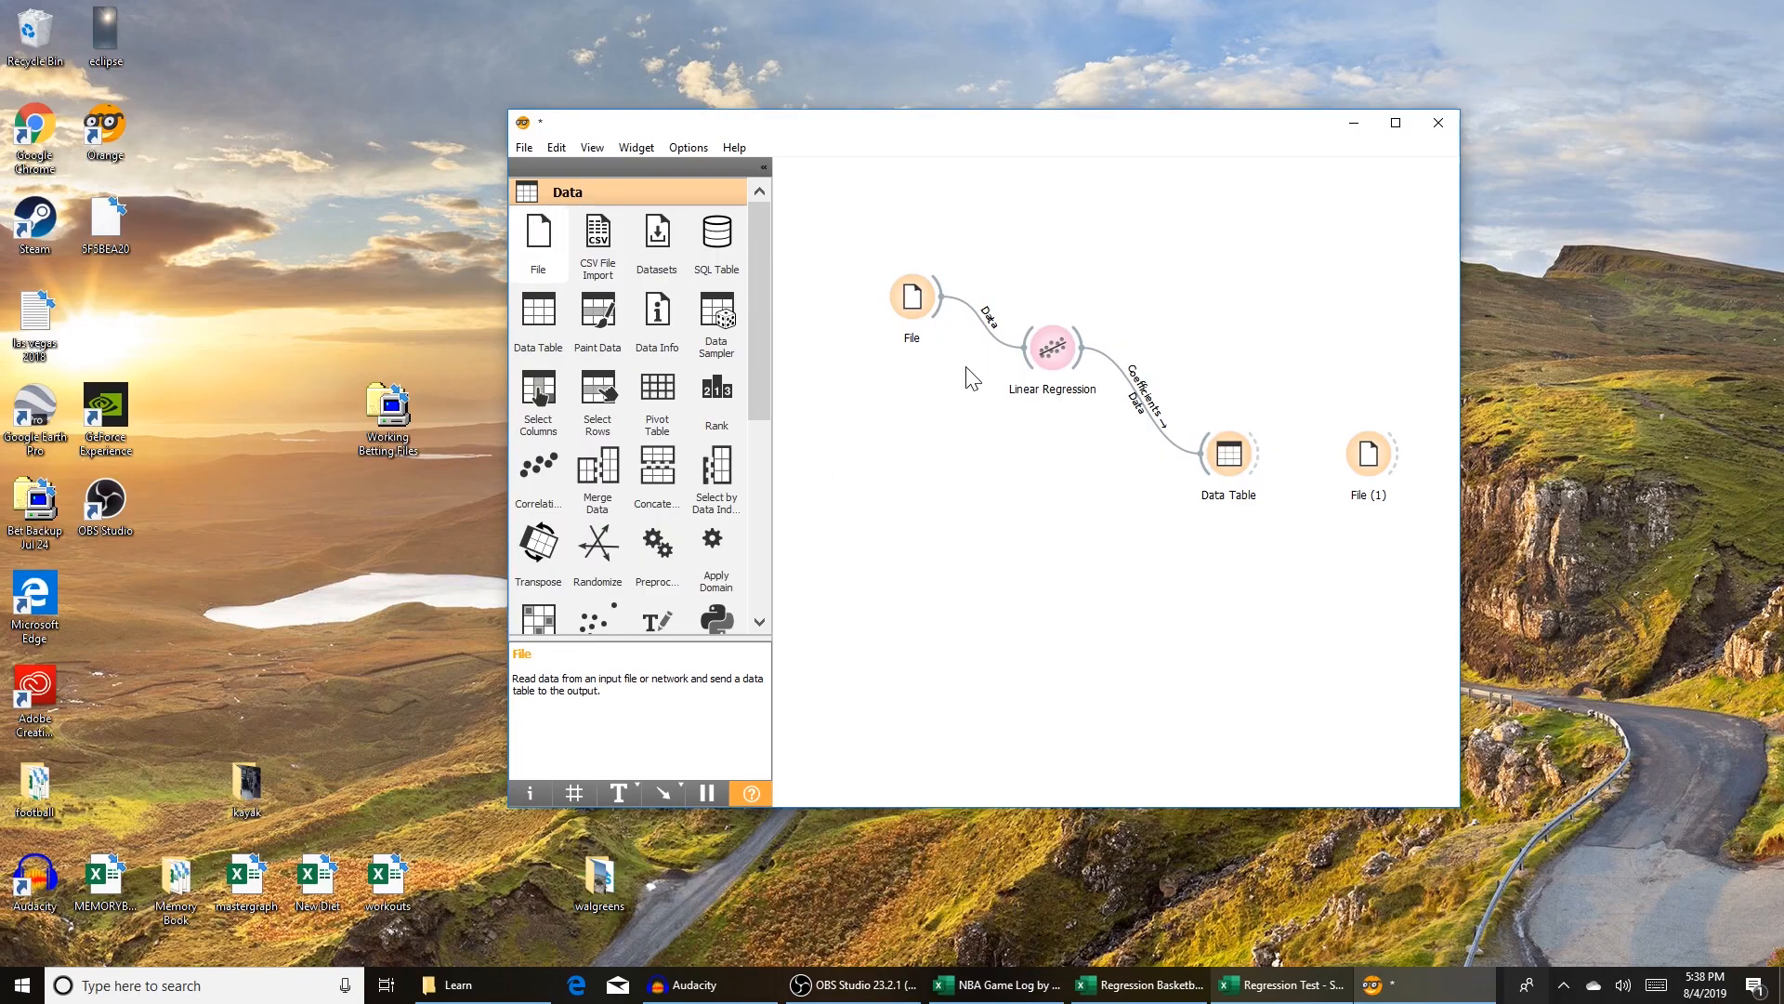
drag(1382, 474, 920, 491)
Step: Load Regression Test.xlsx into the second File widget
double_click(924, 489)
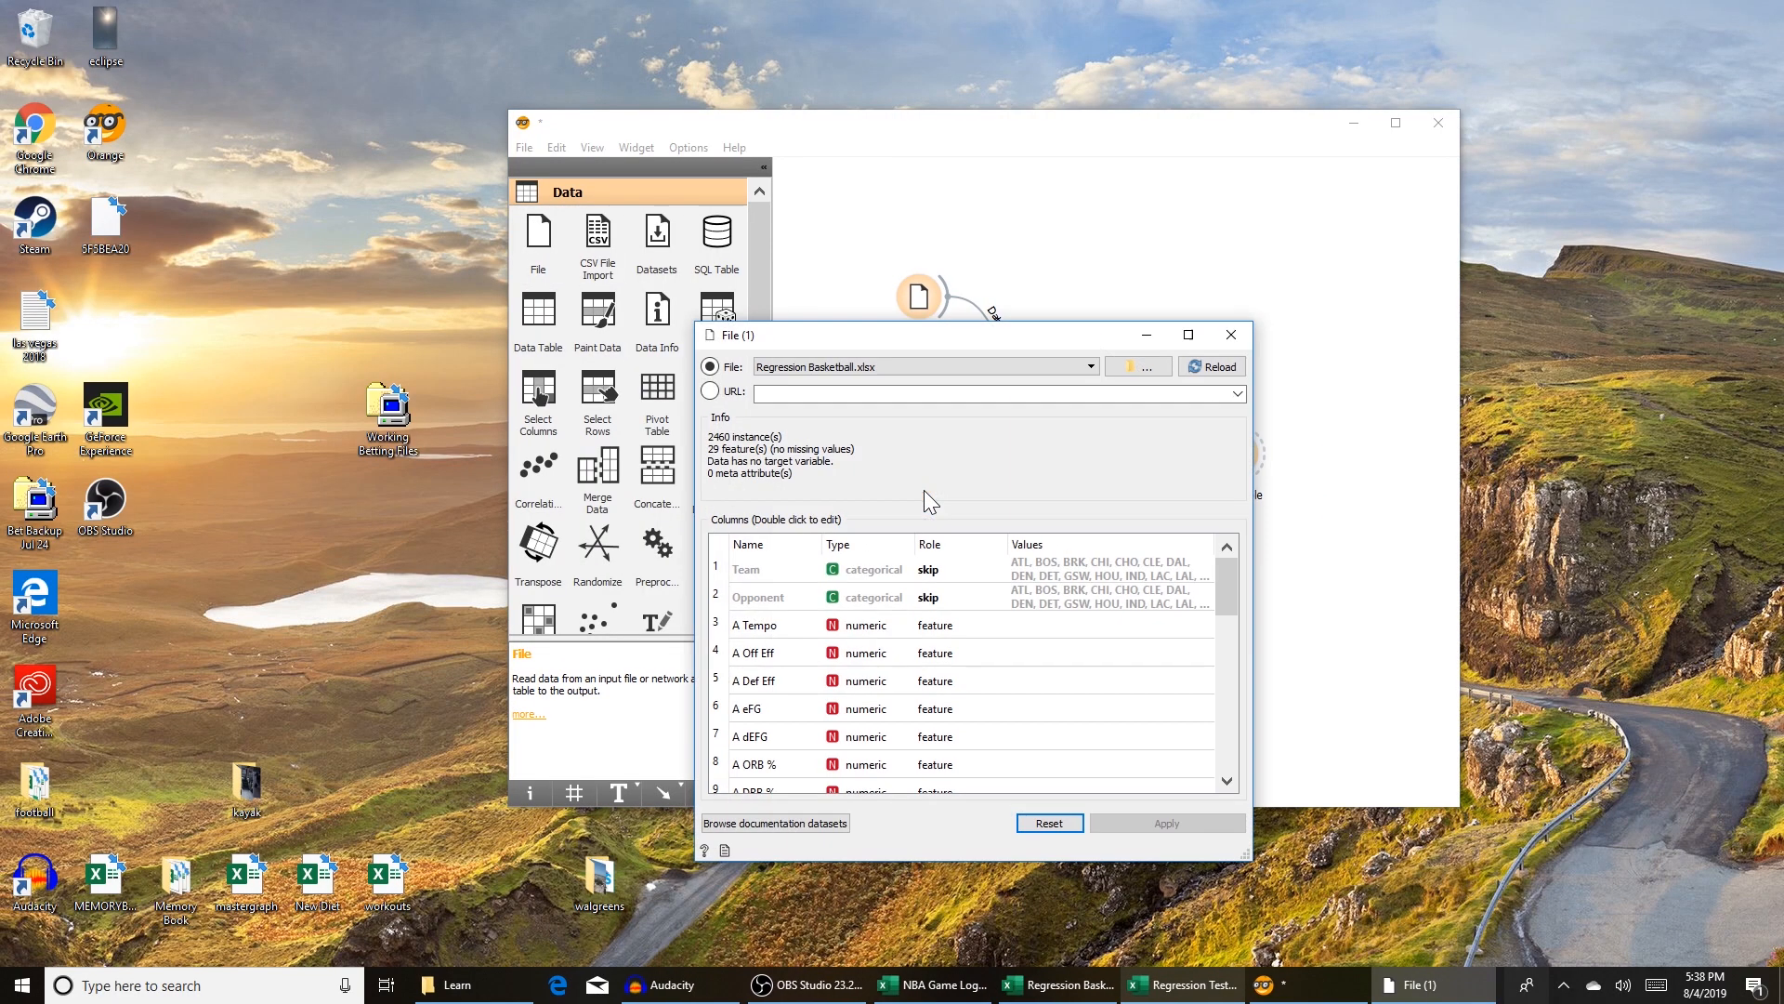
click(1157, 366)
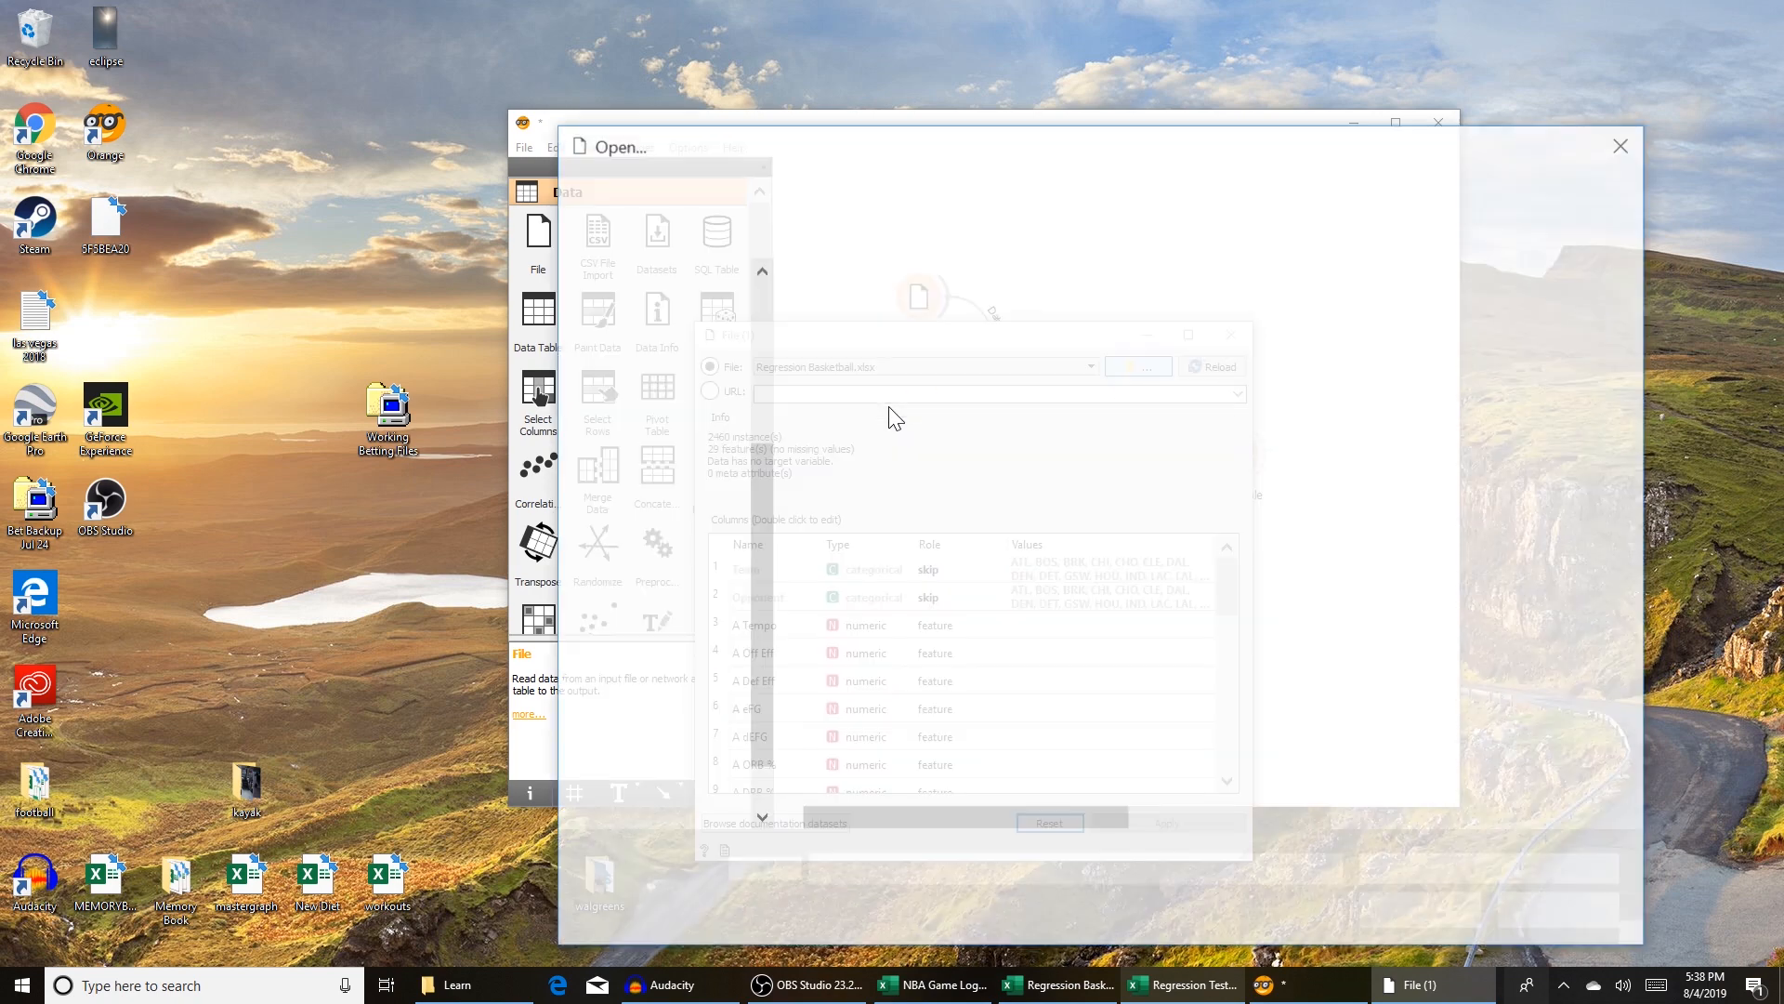
double_click(888, 374)
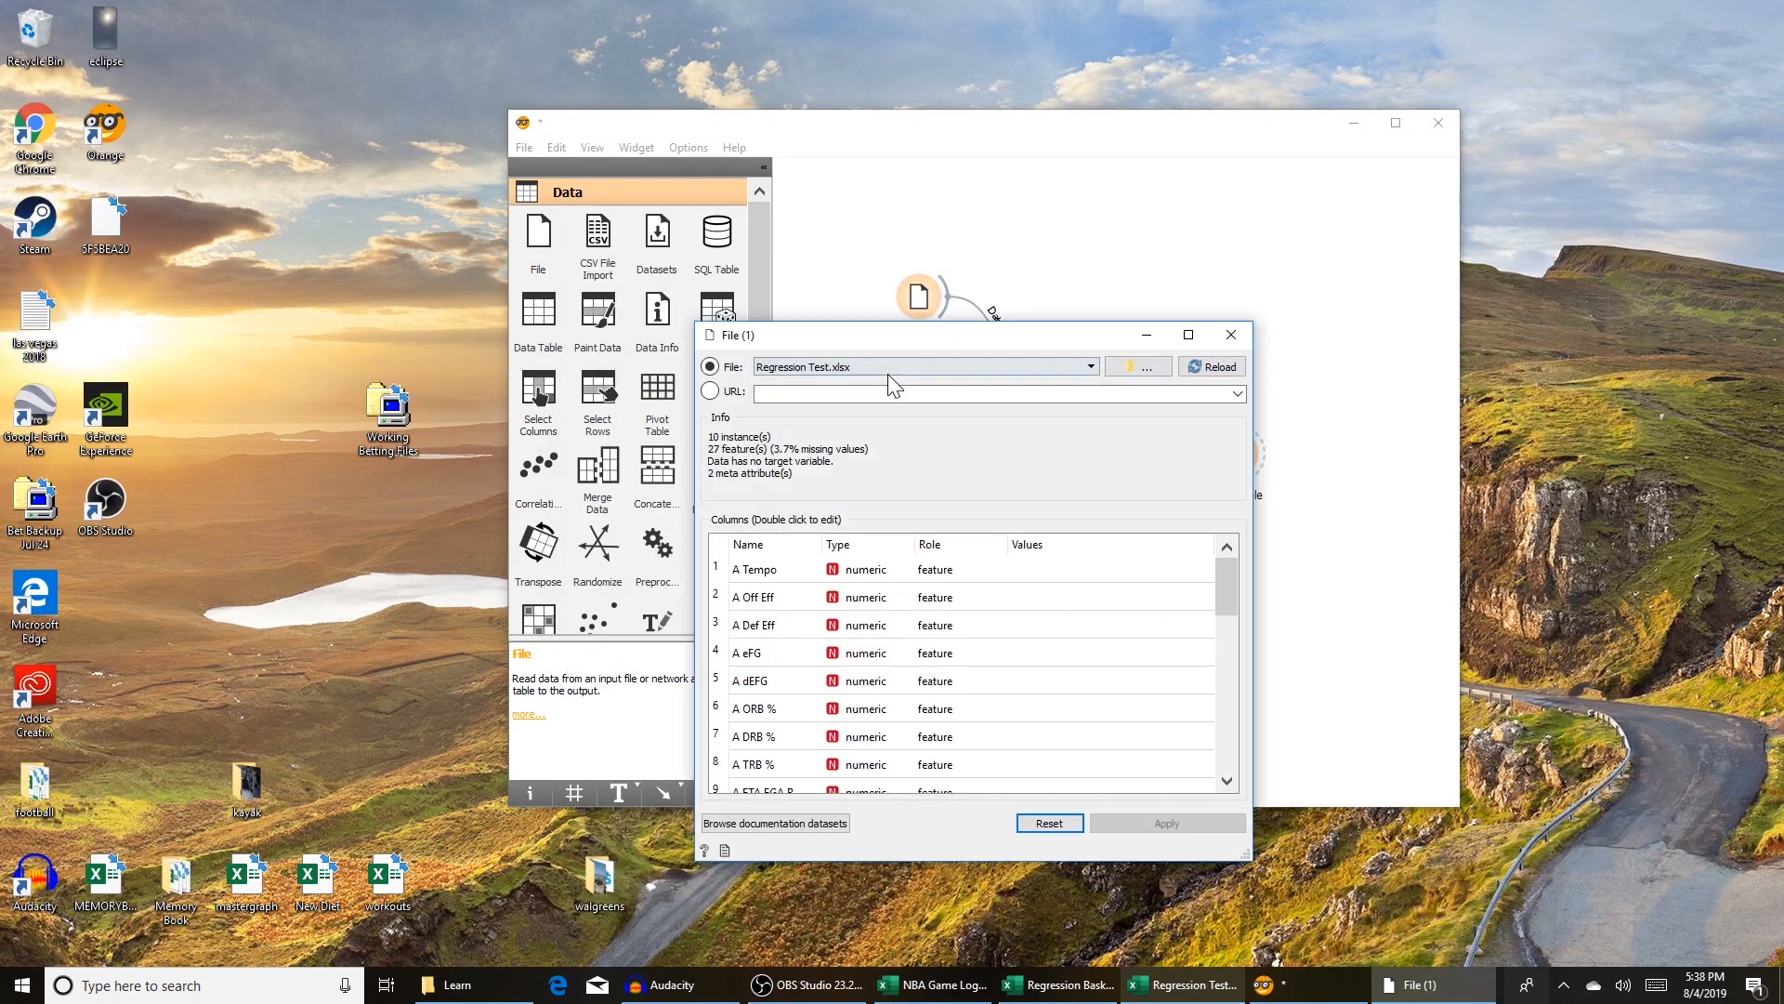
Step: Set the role of the Team and Opponent columns to skip in the second File widget
drag(1222, 586, 1225, 748)
click(961, 751)
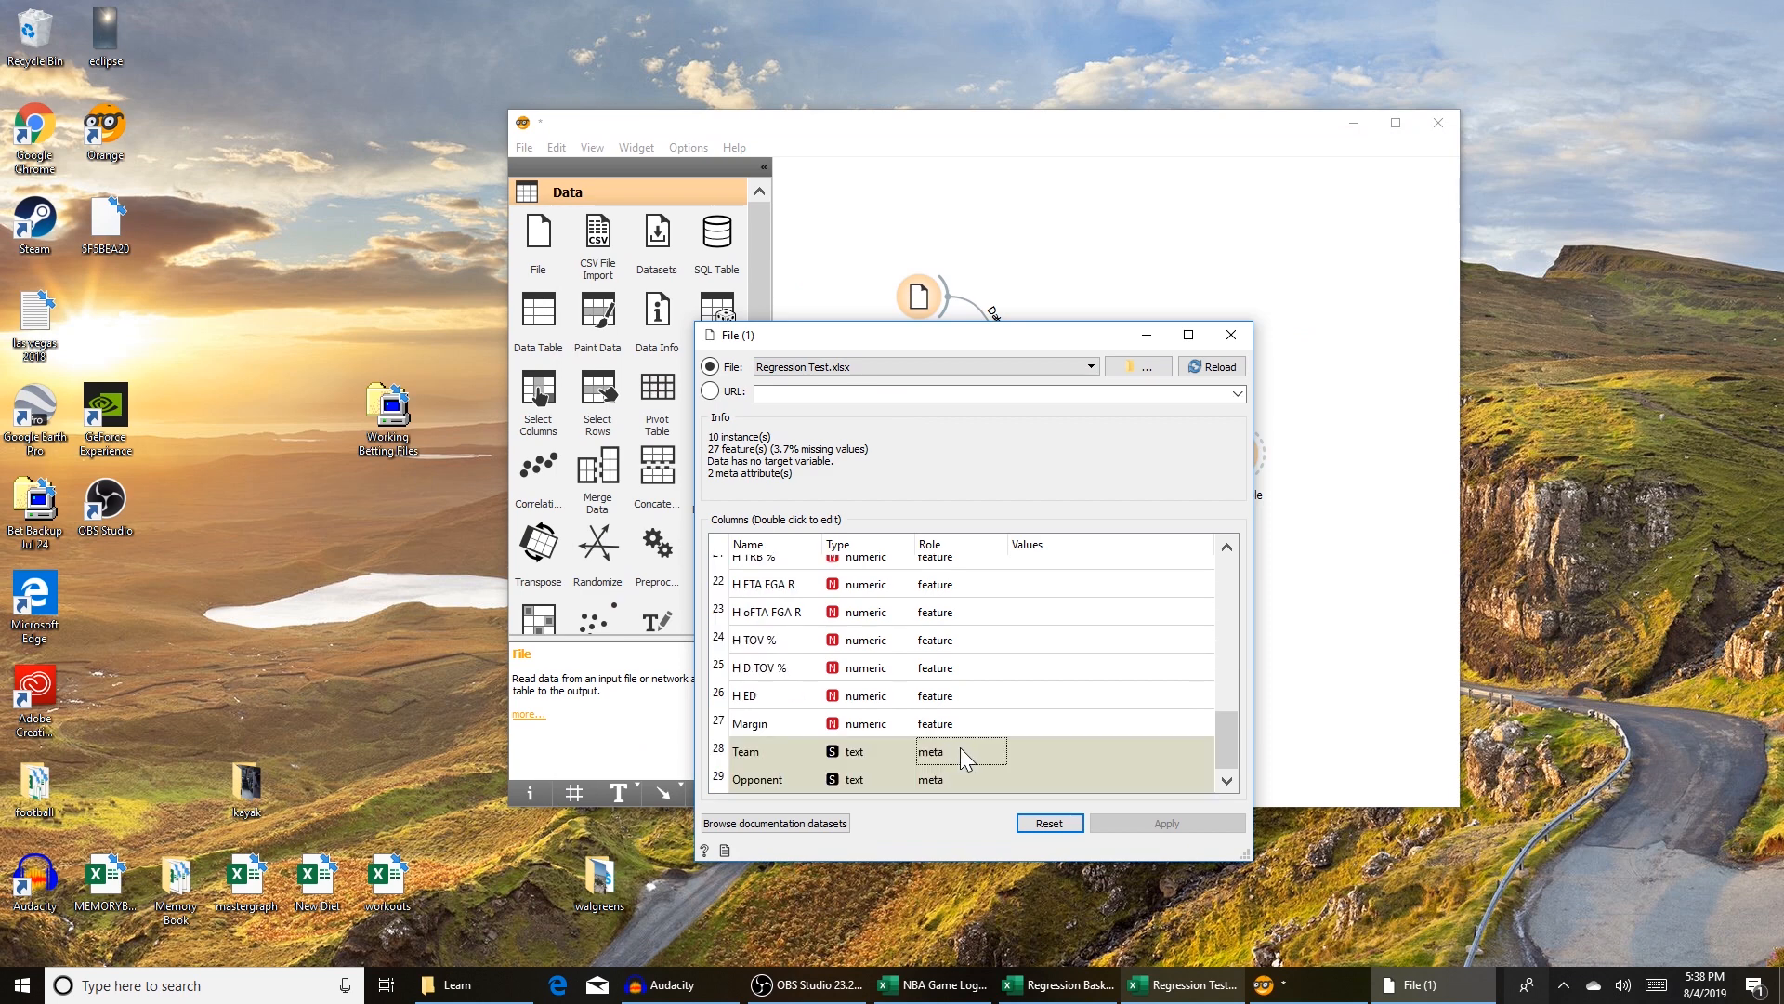
double_click(948, 749)
click(998, 751)
click(970, 782)
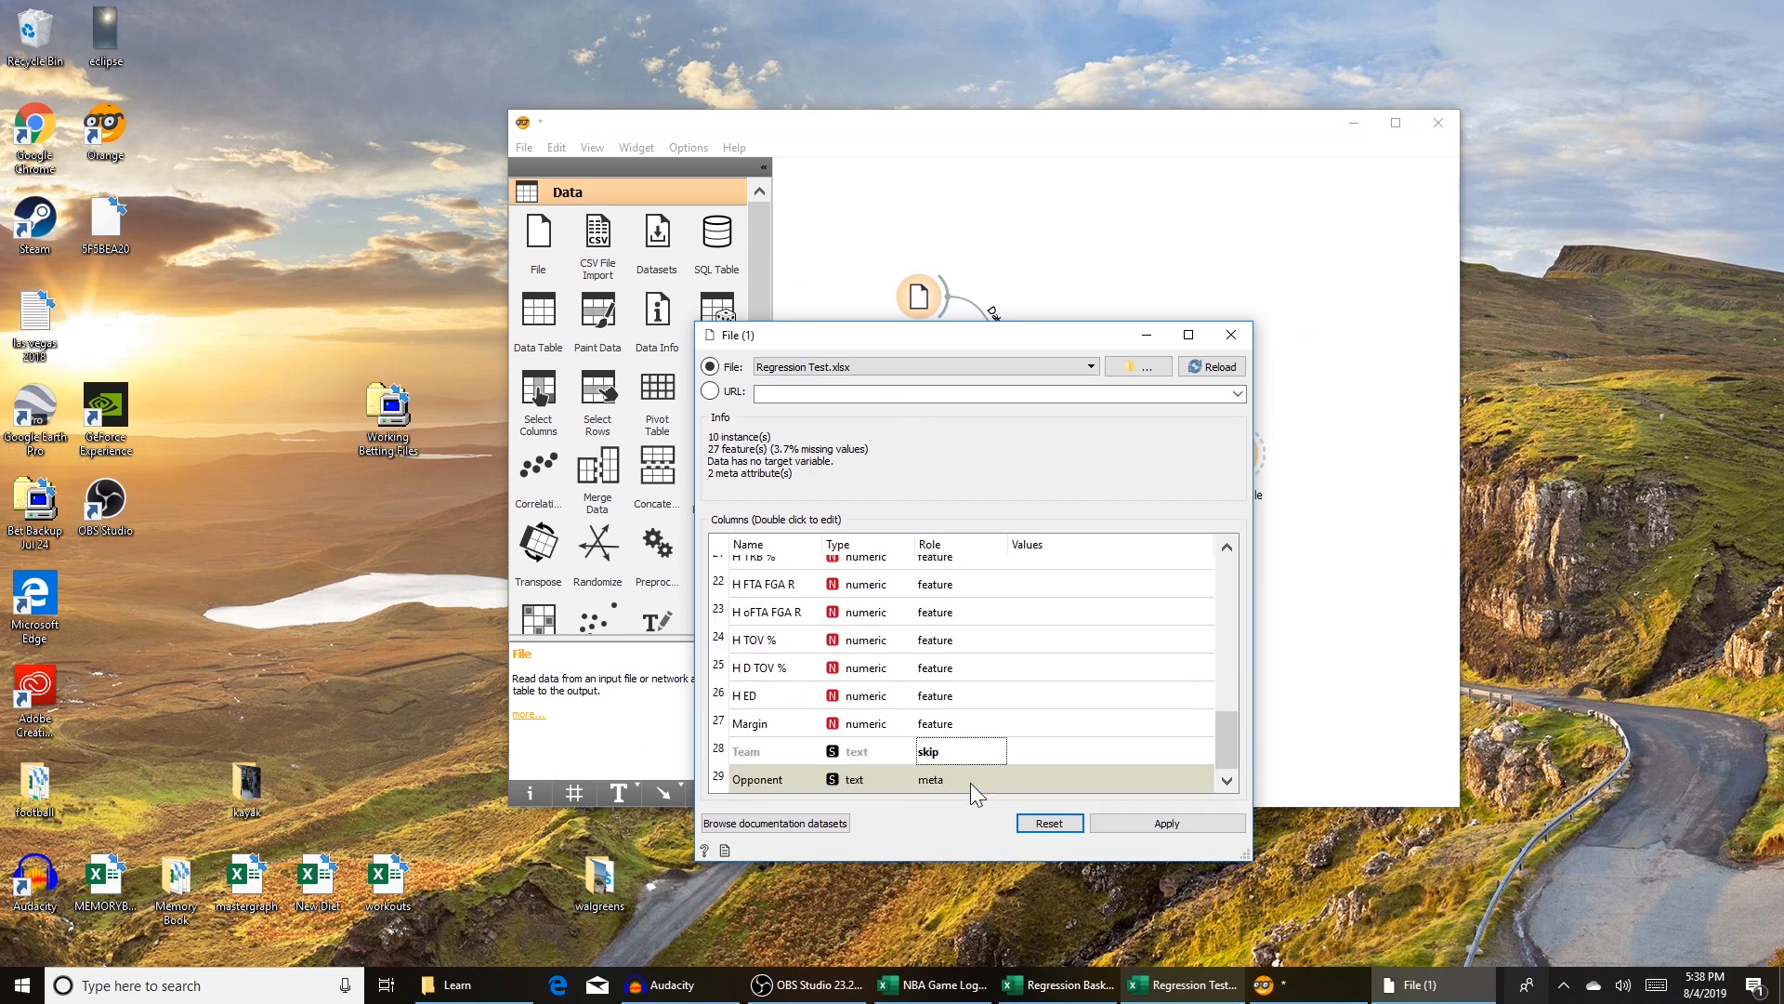
double_click(989, 777)
click(994, 778)
click(963, 814)
Step: Change the type of the Team and Opponent columns to categorical in the second File widget, apply the changes and close it
click(867, 751)
double_click(867, 751)
click(878, 751)
click(890, 773)
double_click(898, 790)
click(899, 790)
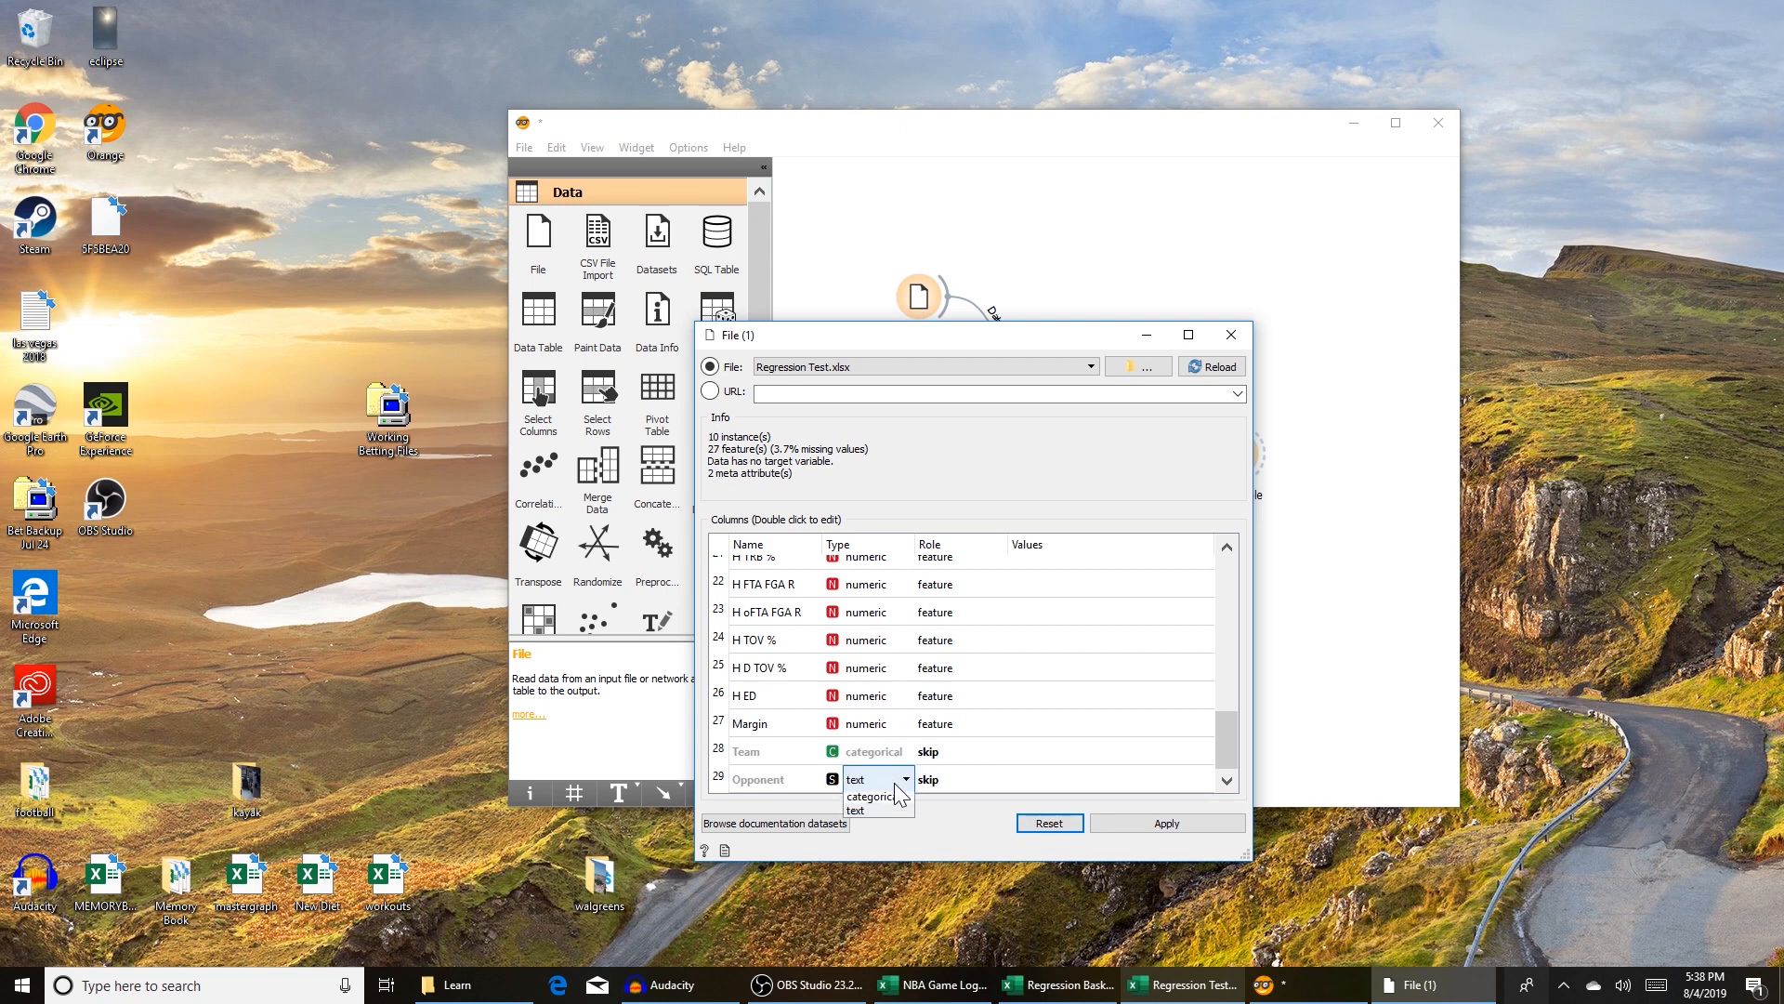
click(1140, 823)
click(1230, 336)
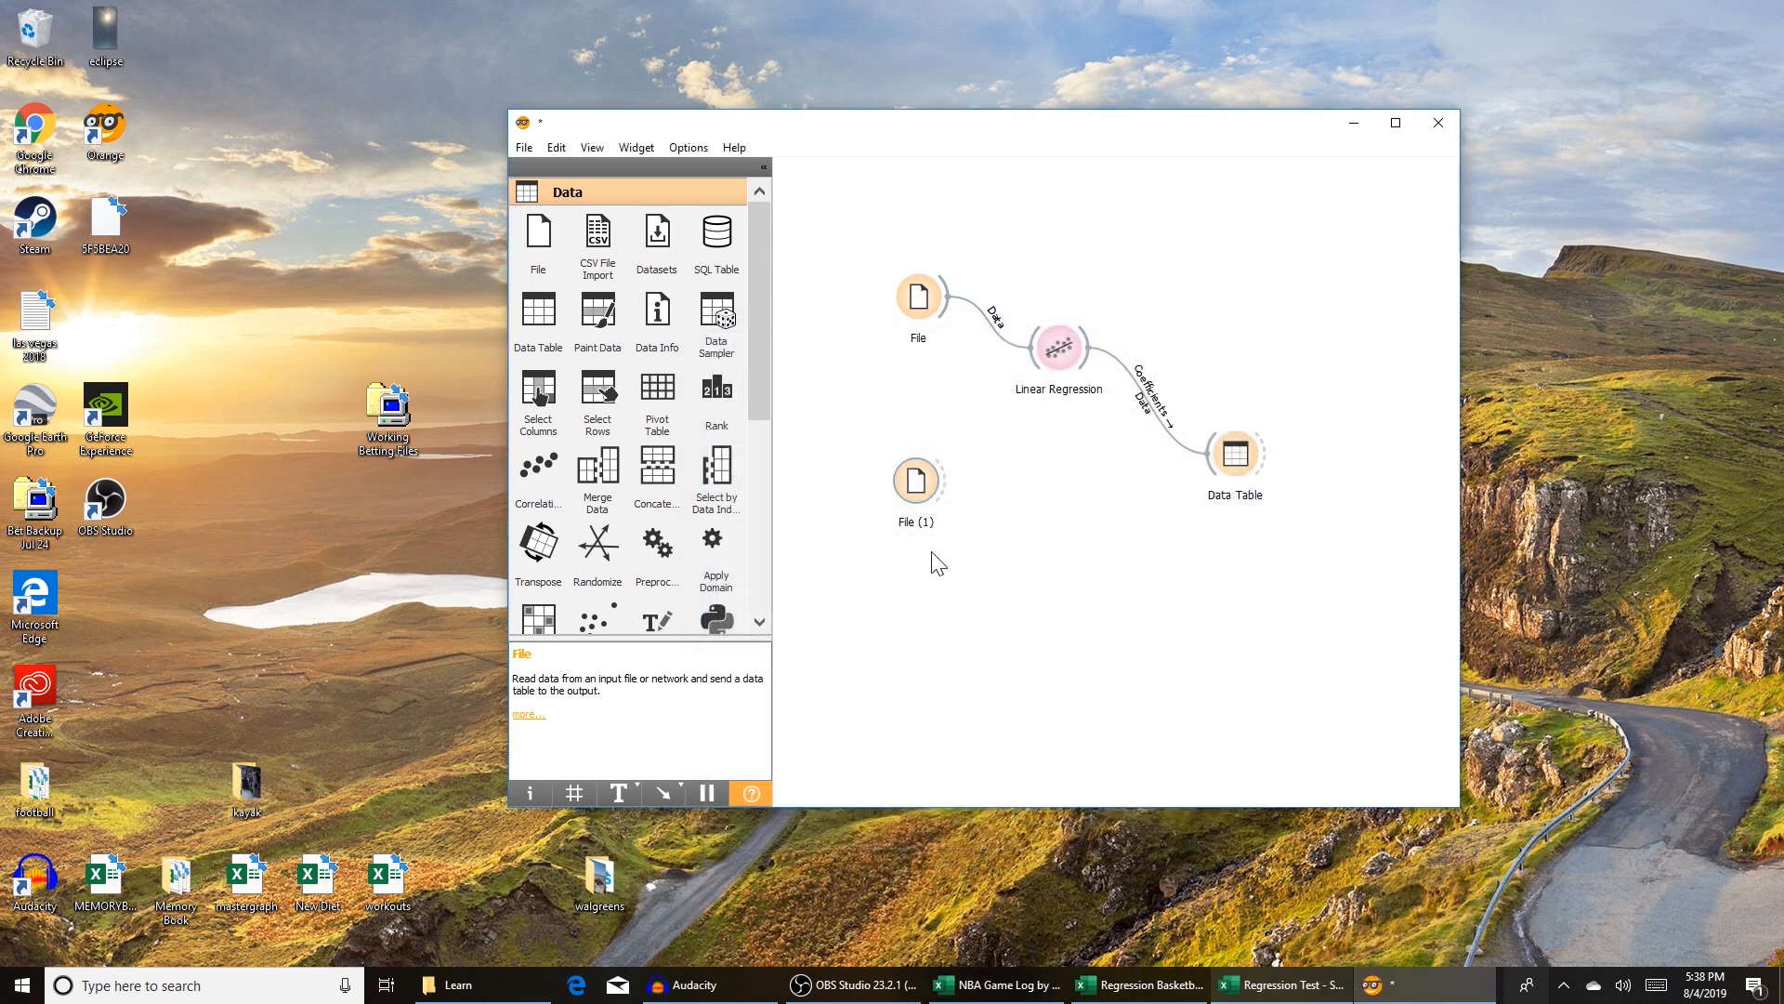
Step: Replace the Data Table widget with a Predictions widget fed by Linear Regression and File (1), and open its predictions
right_click(1235, 461)
click(1291, 548)
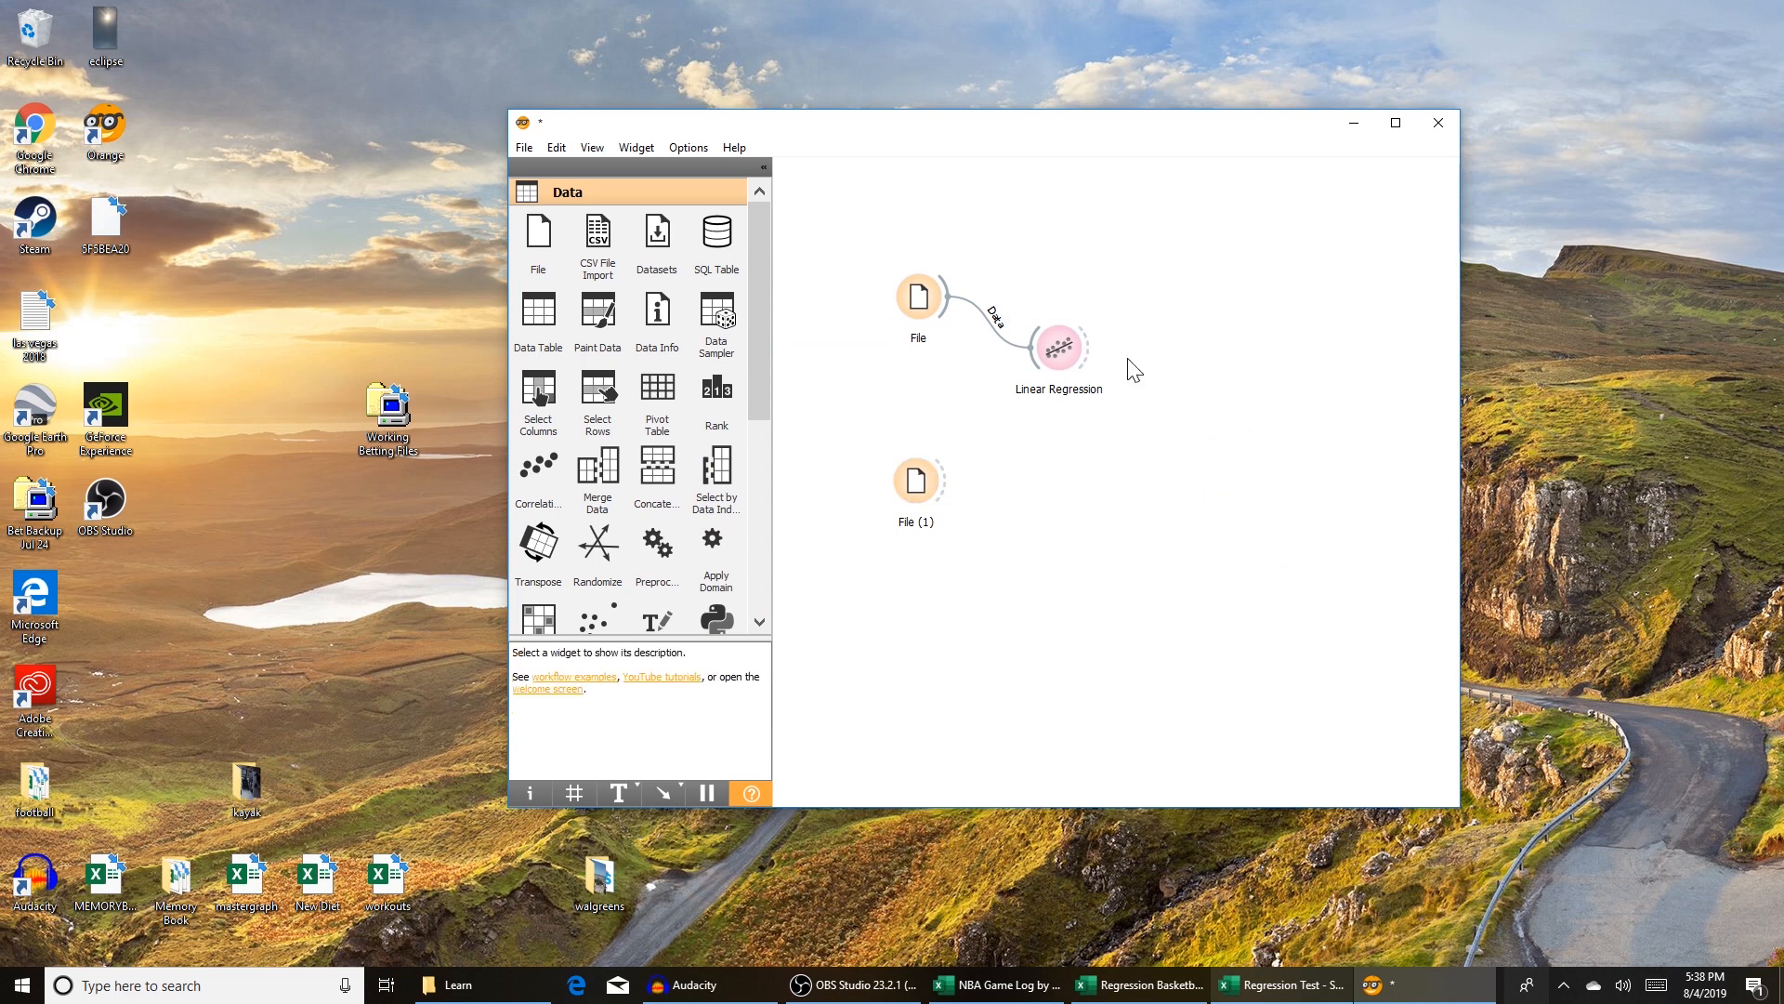
drag(1096, 360, 1219, 433)
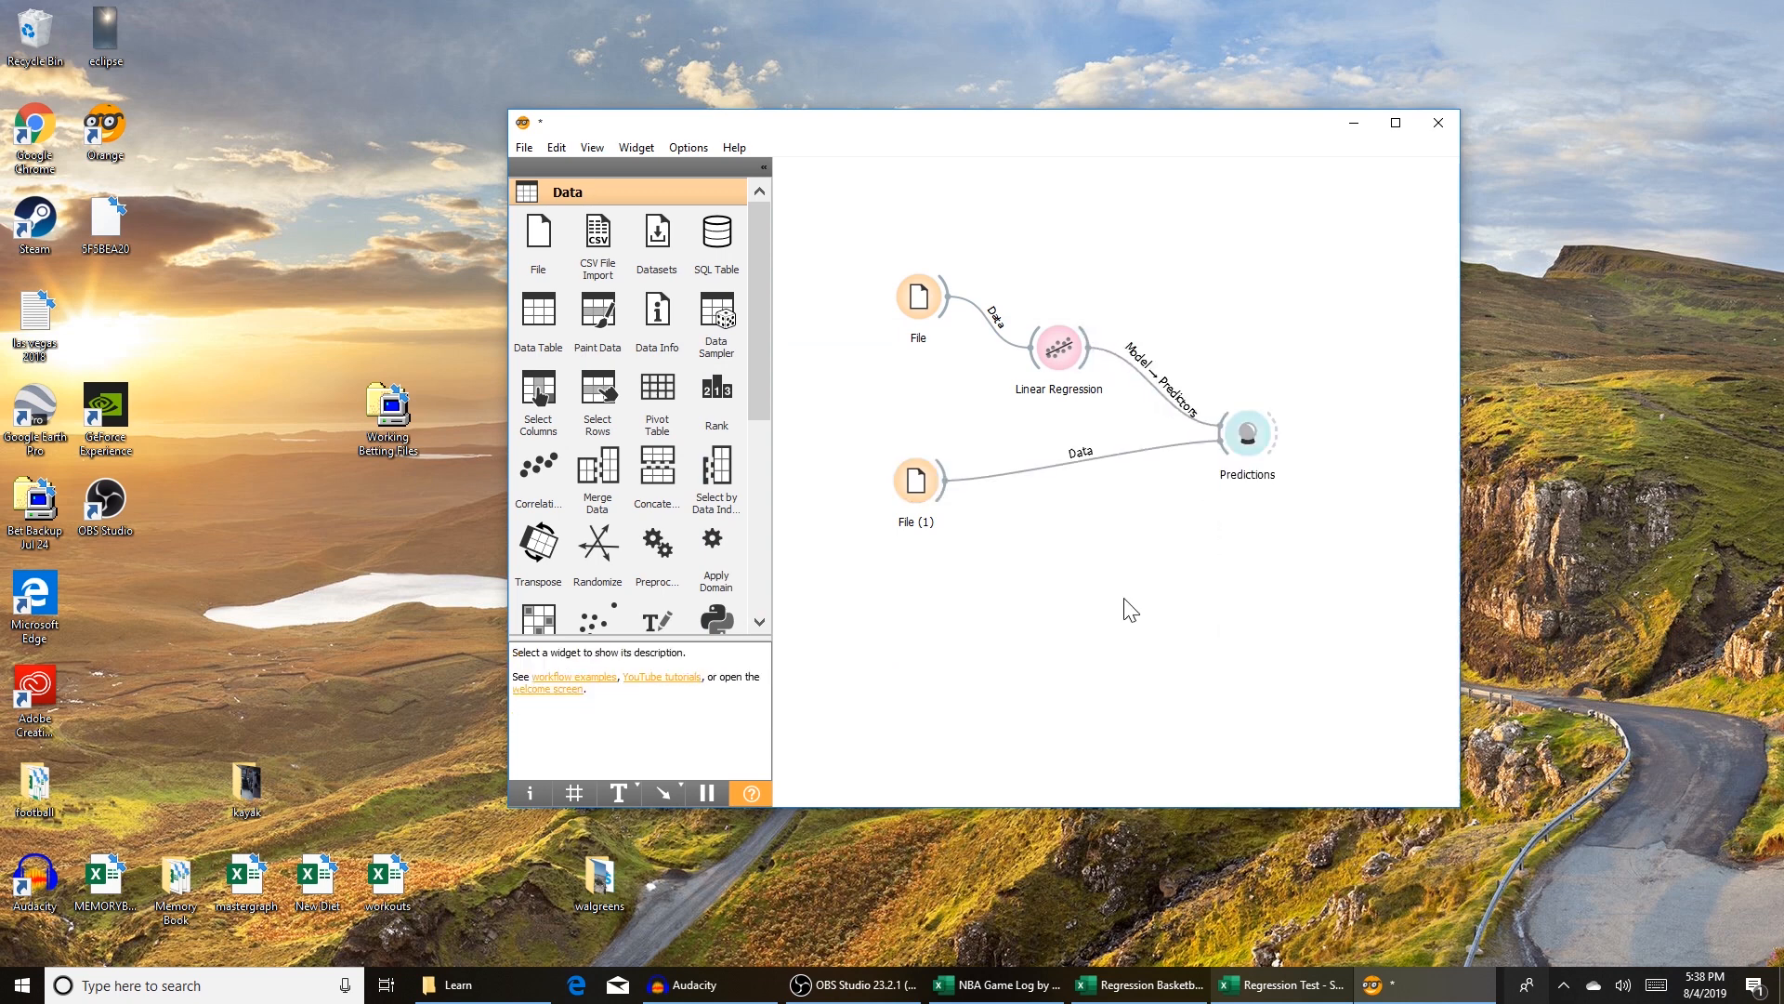
double_click(1248, 432)
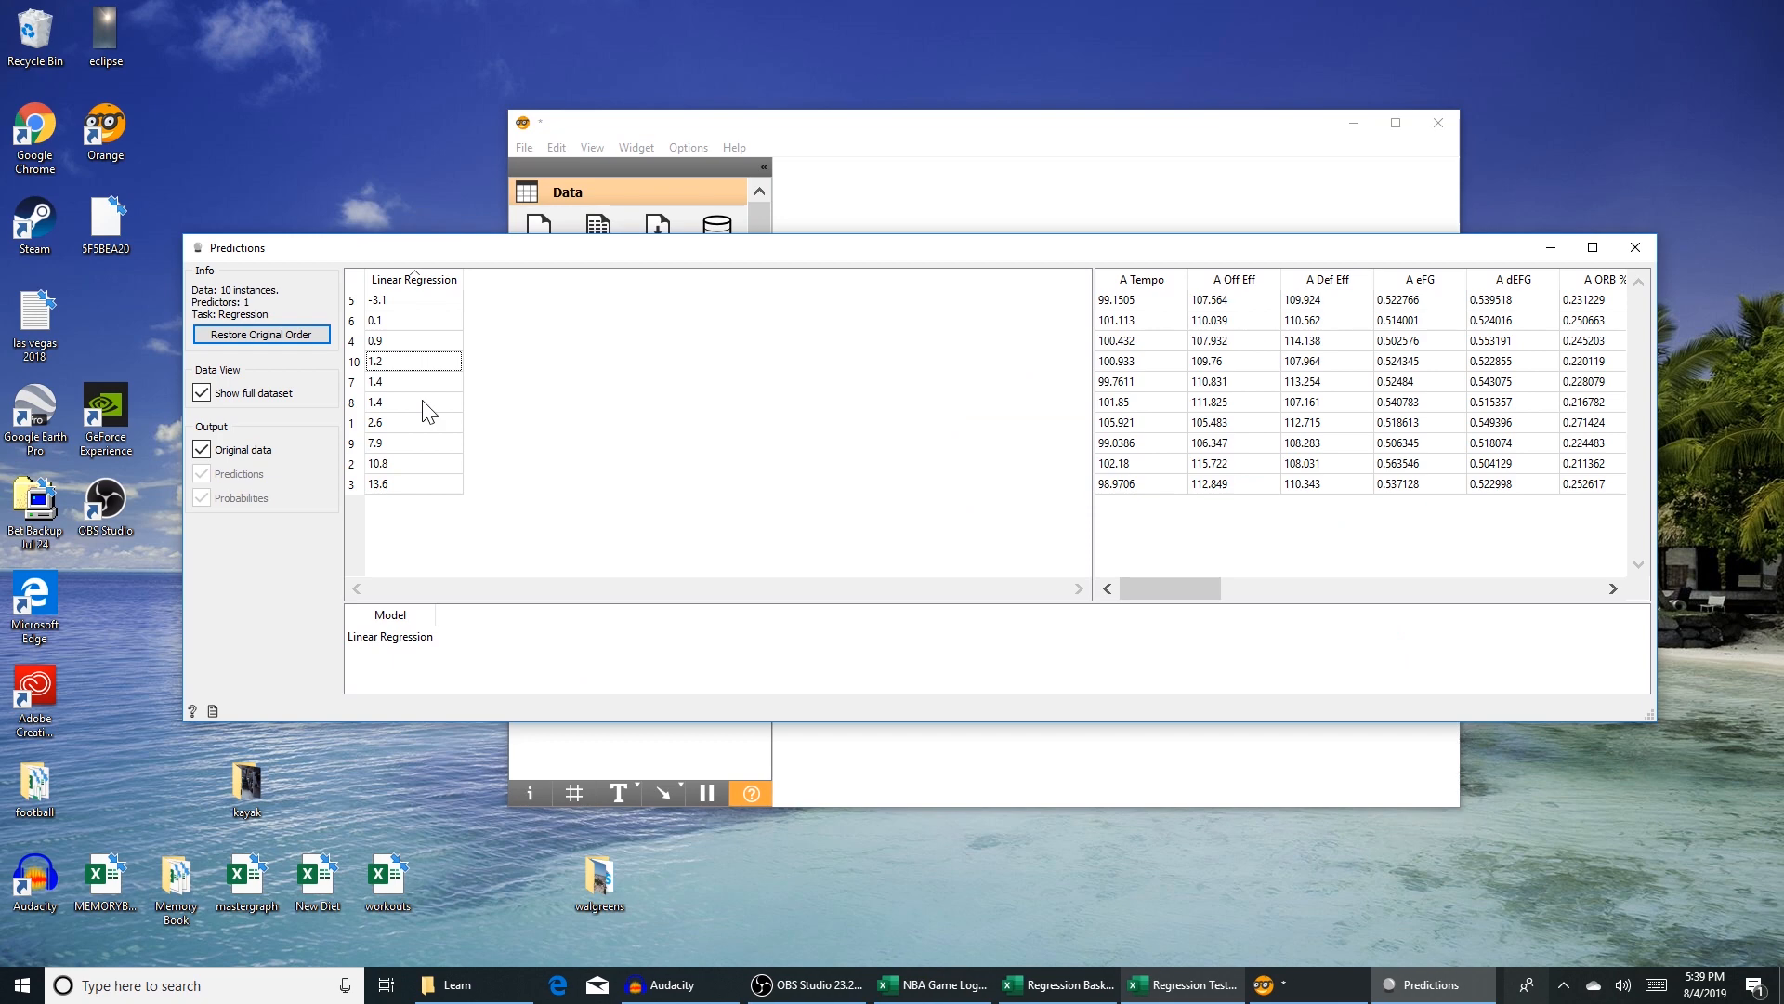
Step: Close the predictions view and connect a new Data Table widget to the output of Predictions
click(1639, 253)
drag(1285, 450, 1288, 609)
click(1389, 695)
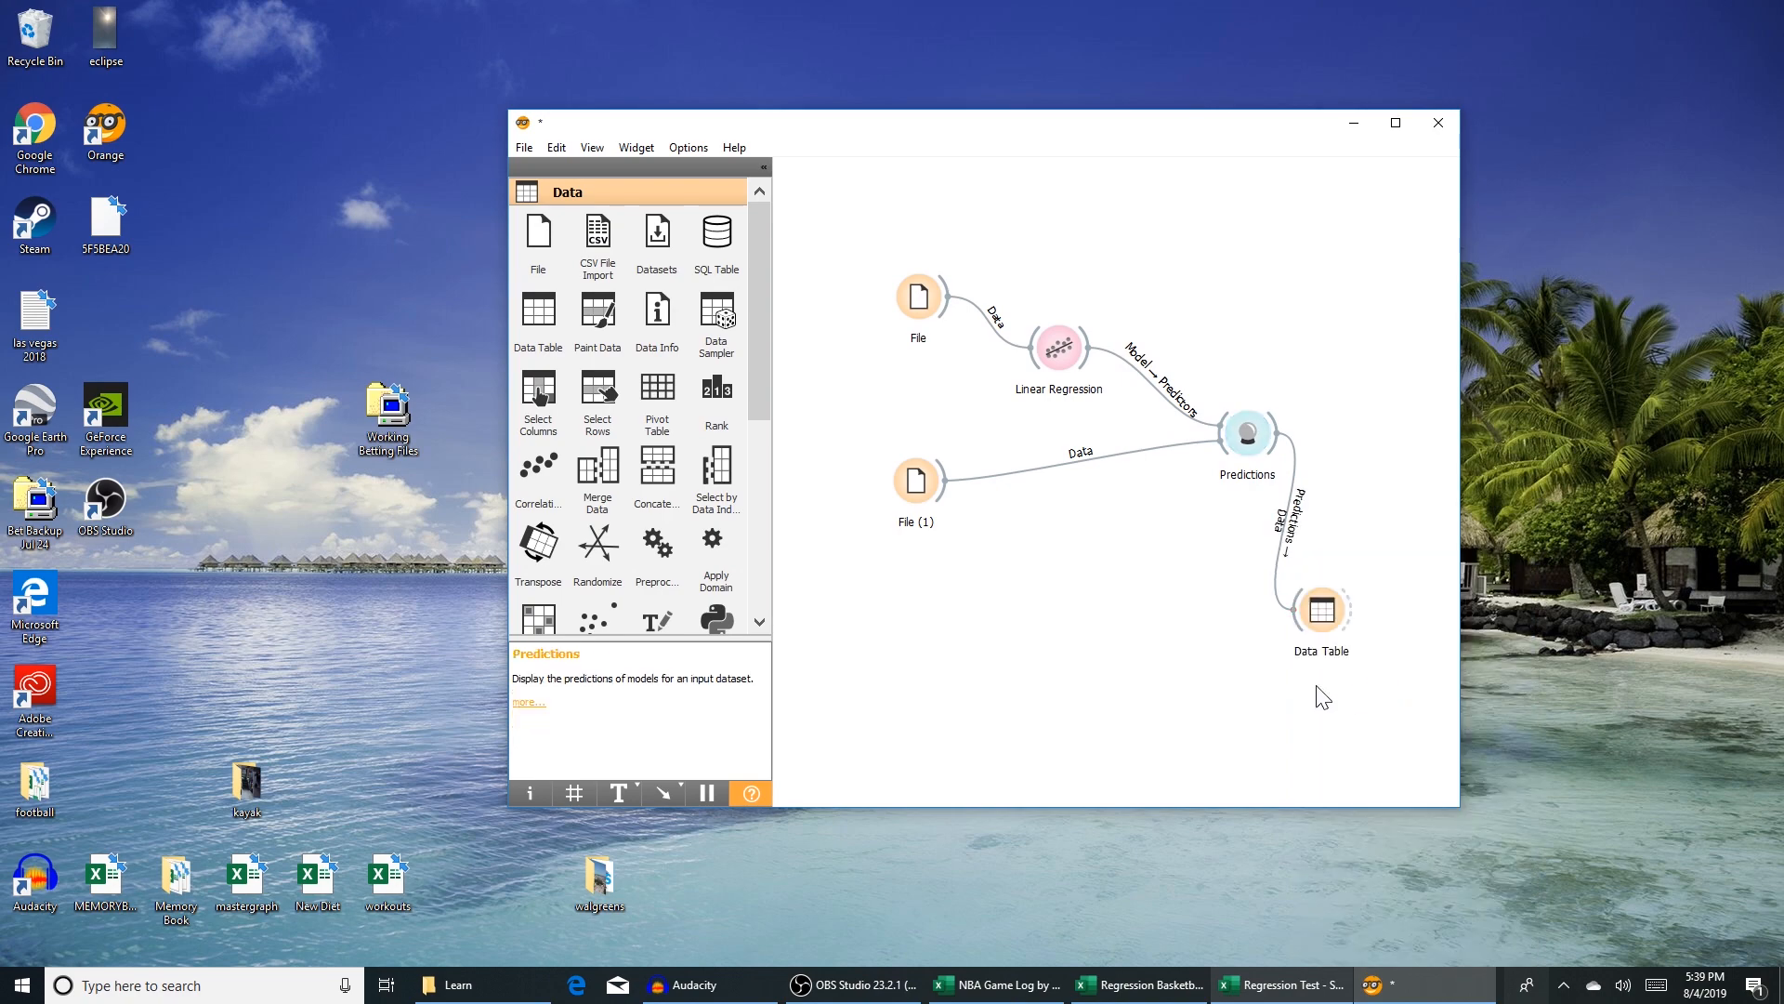
Step: Copy all ten rows of the new Data Table and paste them at cell D16 of the Regression Test workbook in Excel
double_click(1321, 609)
drag(771, 281, 779, 442)
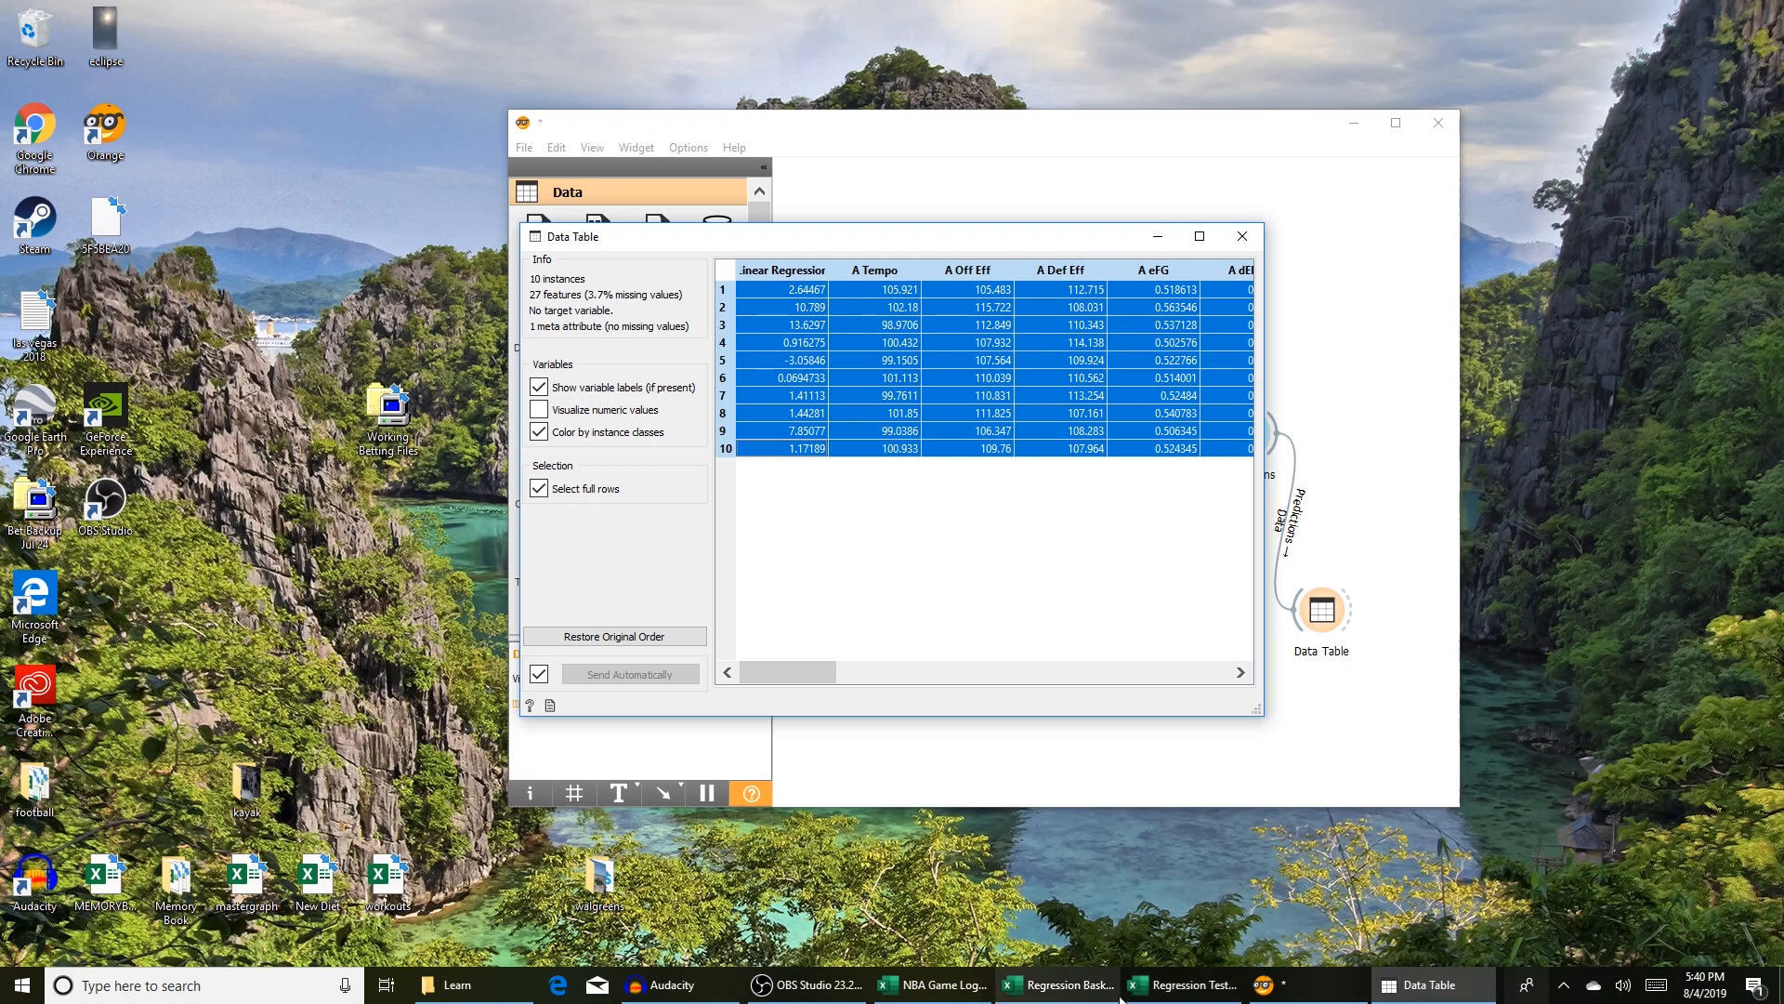
click(1150, 992)
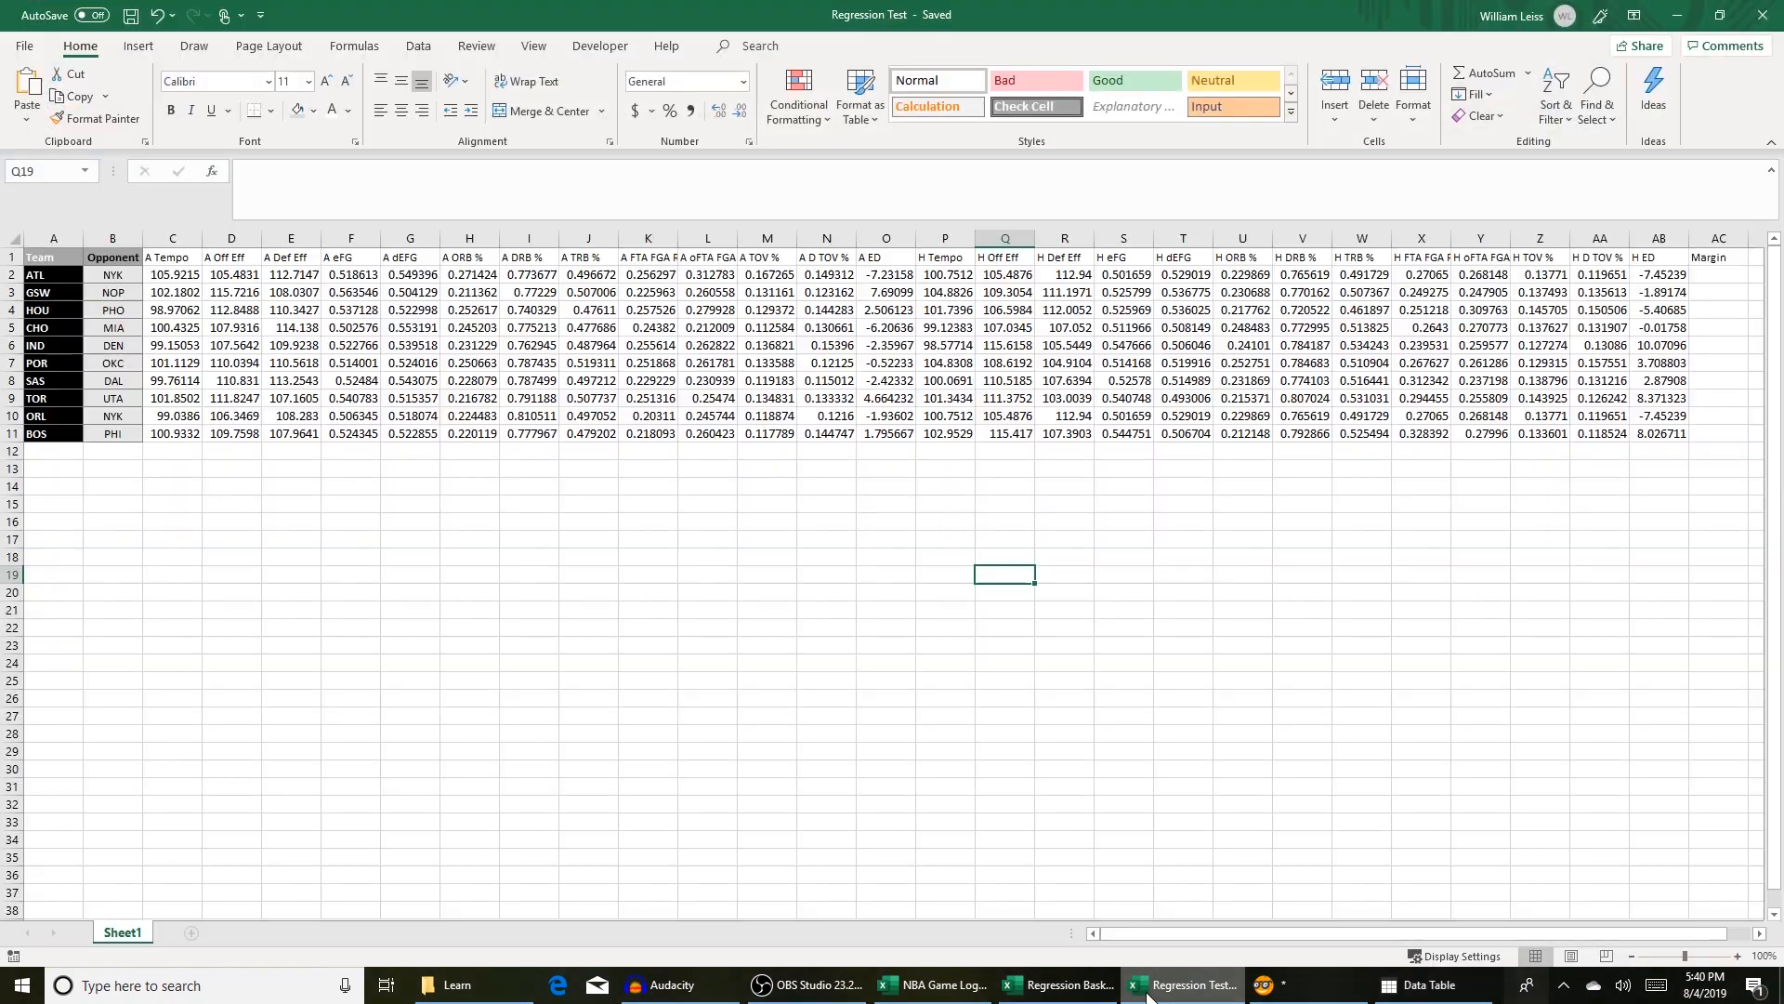
click(231, 522)
key(ctrl+v)
Step: Clear the pasted statistics from column E onward, keeping only the Linear Regression predictions in D16:D25
drag(231, 522, 237, 681)
drag(291, 522, 1633, 673)
key(Delete)
Step: Copy the team and opponent names in A2:B11 to cell B16, beside the predictions
scroll(64, 382, left, 1)
drag(53, 275, 124, 412)
key(ctrl+c)
click(131, 520)
key(ctrl+v)
click(384, 573)
Step: Review the predicted margins in D16:D25 against their team matchups
click(239, 524)
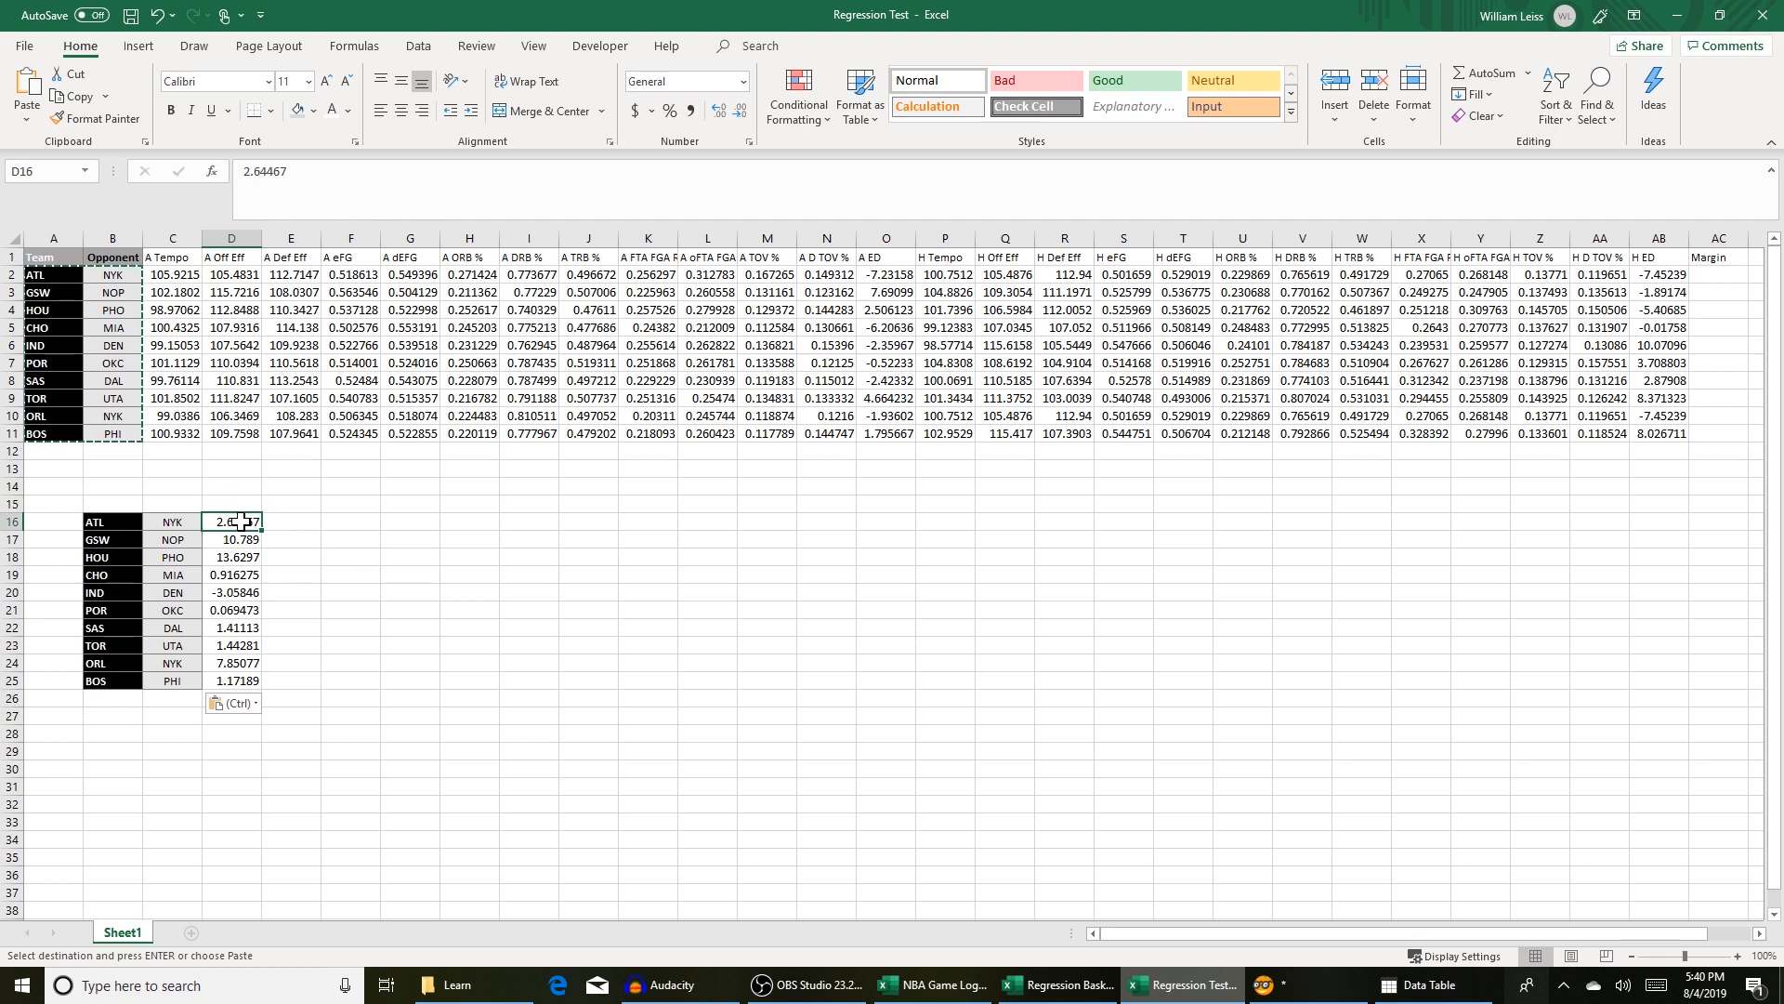
click(240, 590)
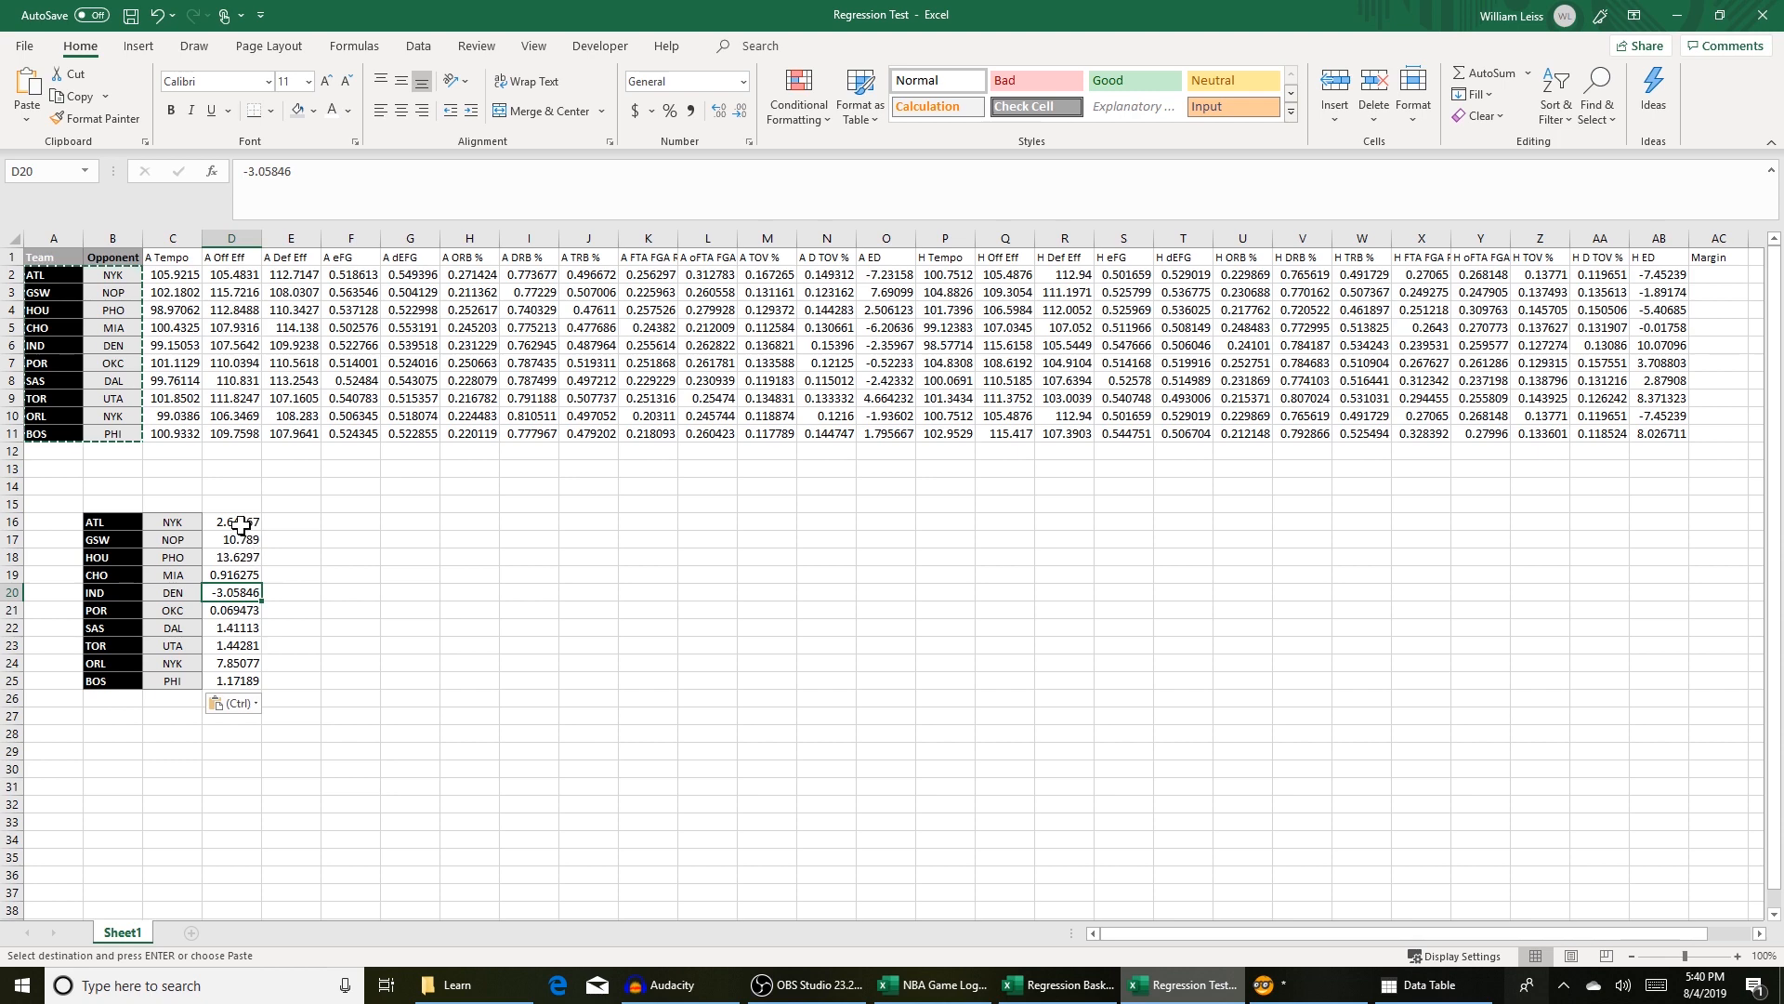
click(277, 519)
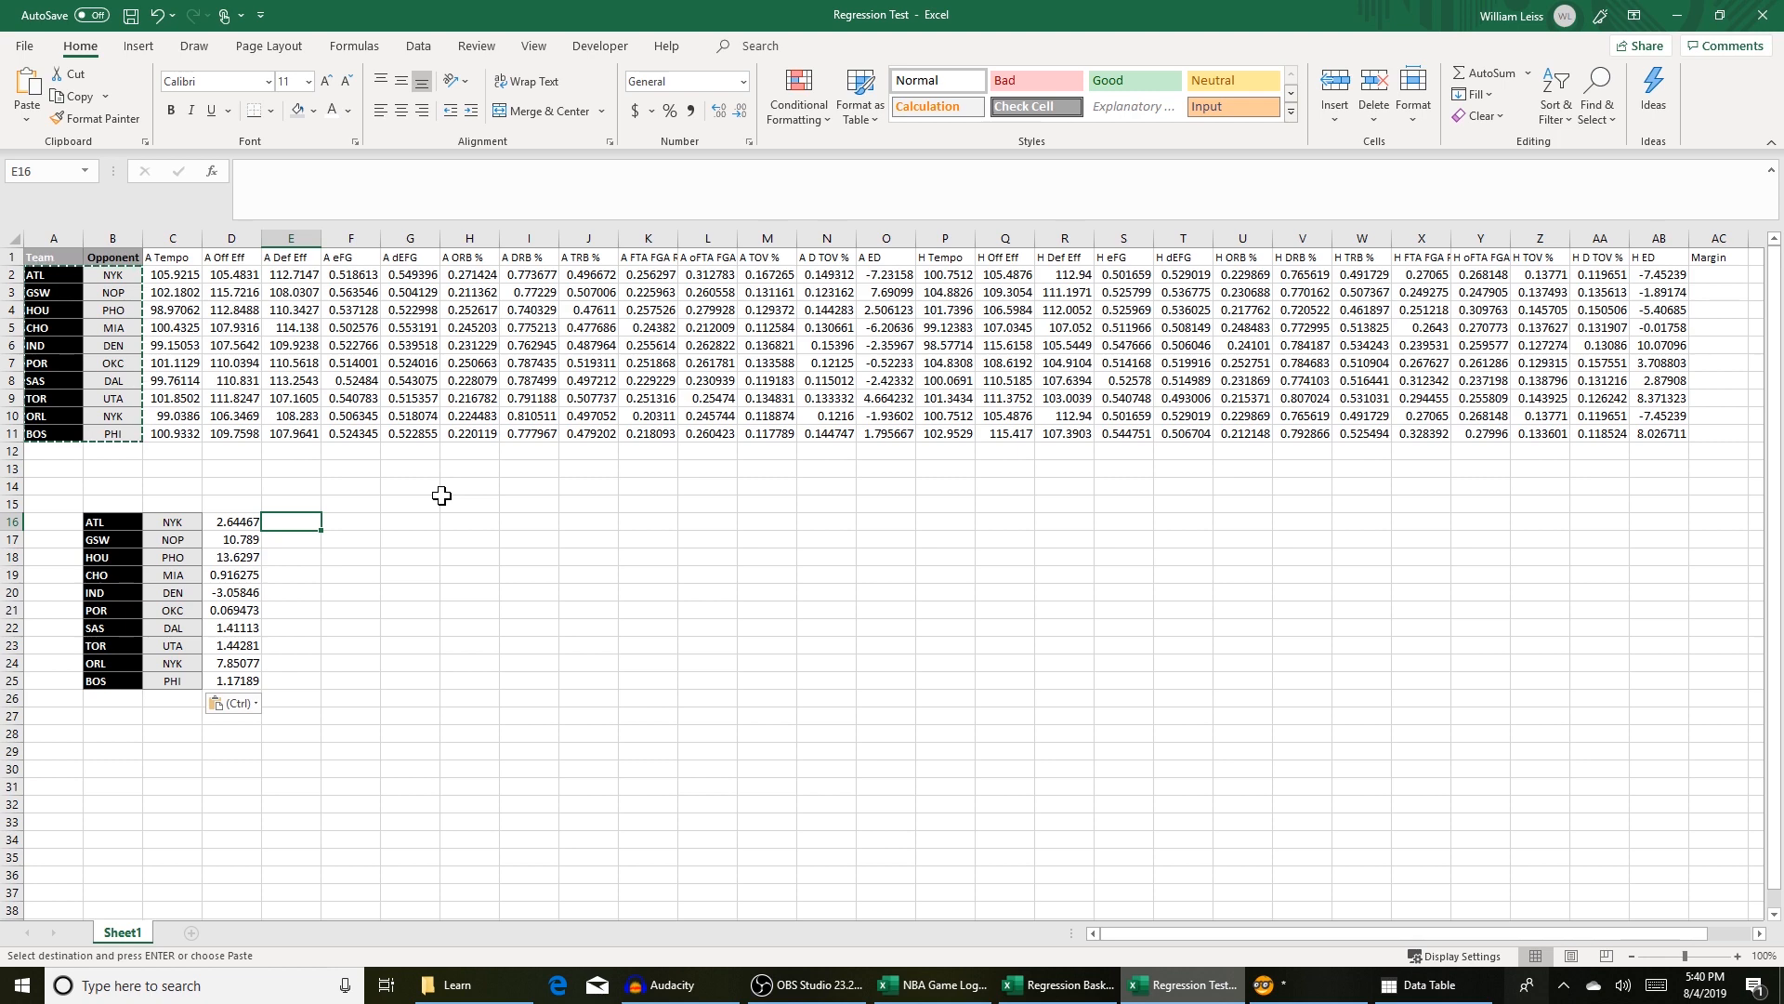
drag(237, 522, 232, 683)
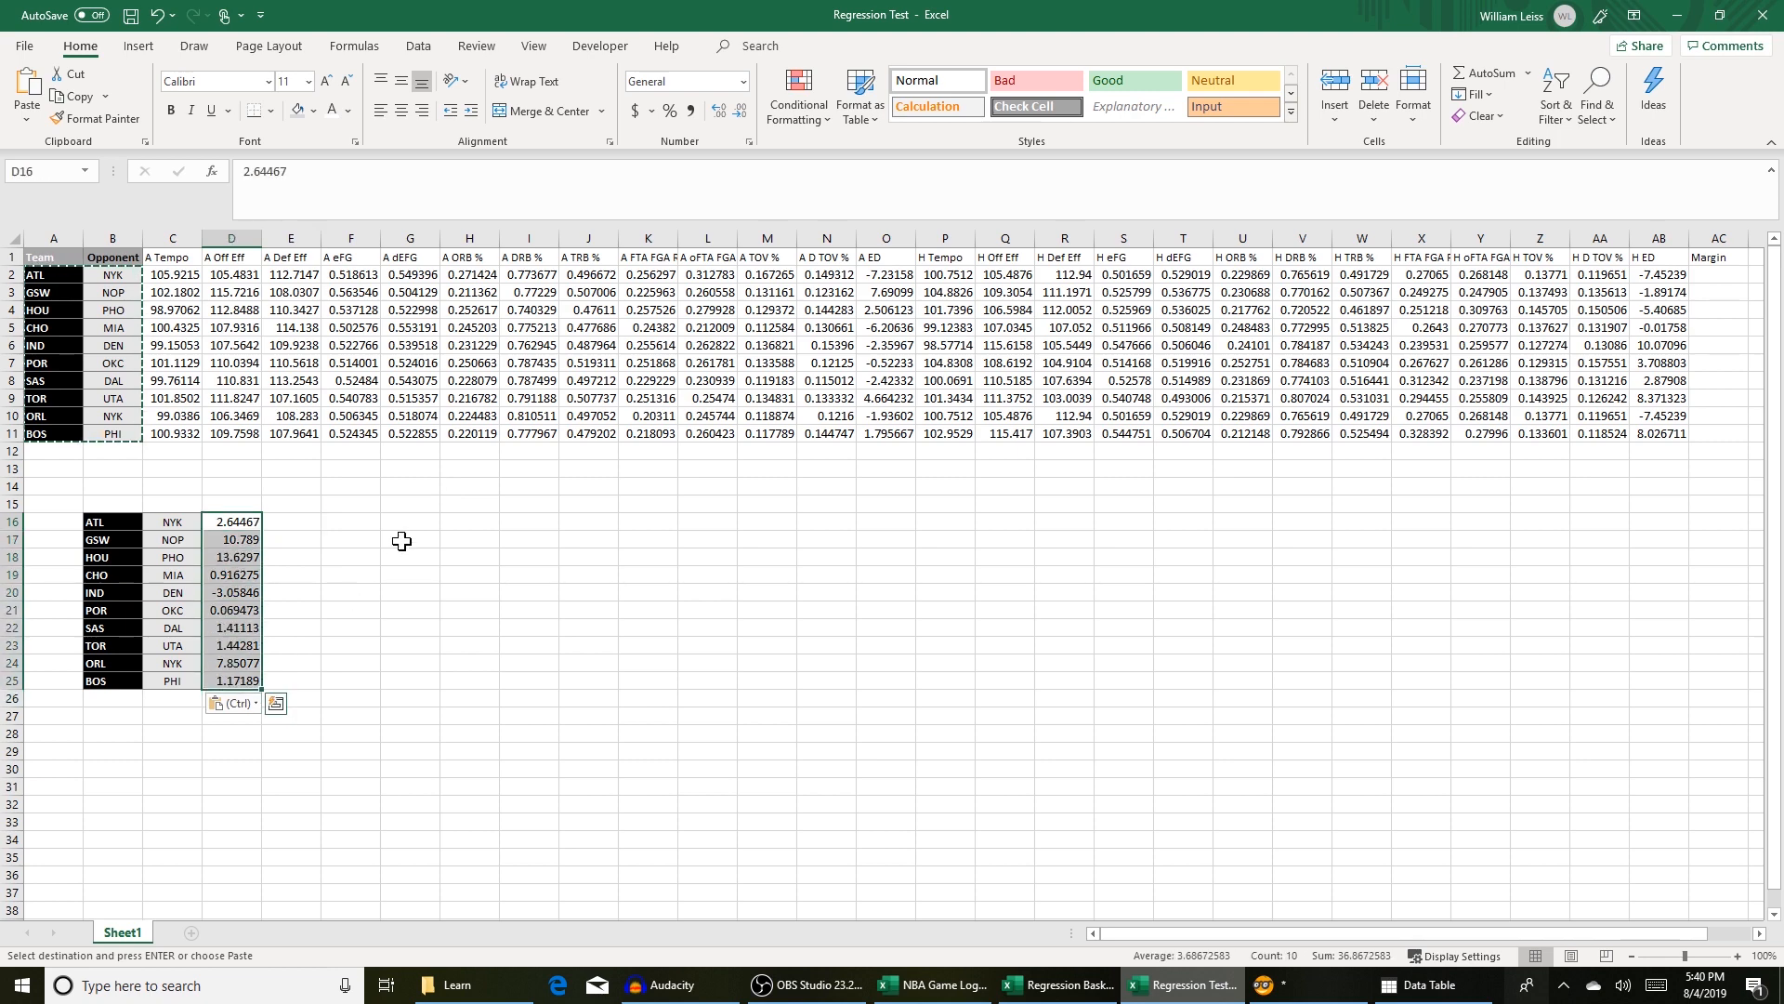